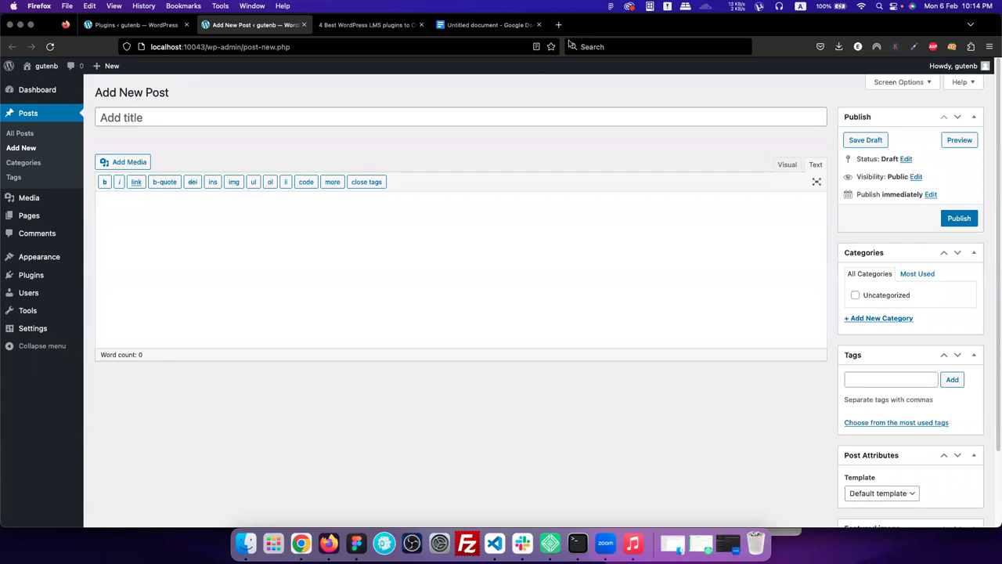
Copy the headline "4 Best WordPress LMS plugins to Create Course Online" from the open article and paste it as the new post's title.
{"action": "left_click", "coordinate": [364, 24]}
{"action": "left_click_drag", "start_coordinate": [304, 171], "coordinate": [656, 225]}
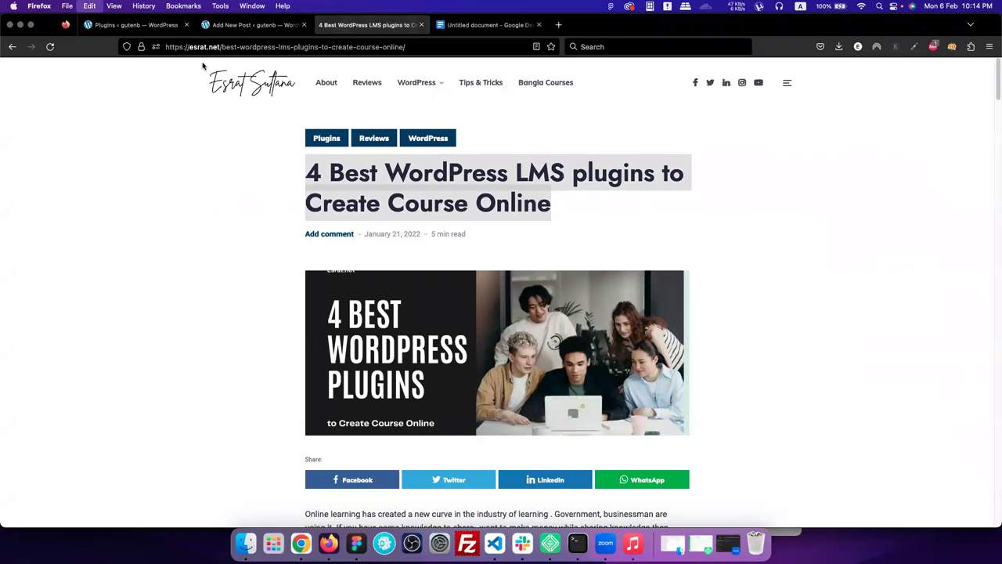
{"action": "left_click", "coordinate": [226, 32]}
{"action": "left_click", "coordinate": [198, 109]}
{"action": "type", "text": "4 Best WordPress LMS plugins to Create Course Online"}
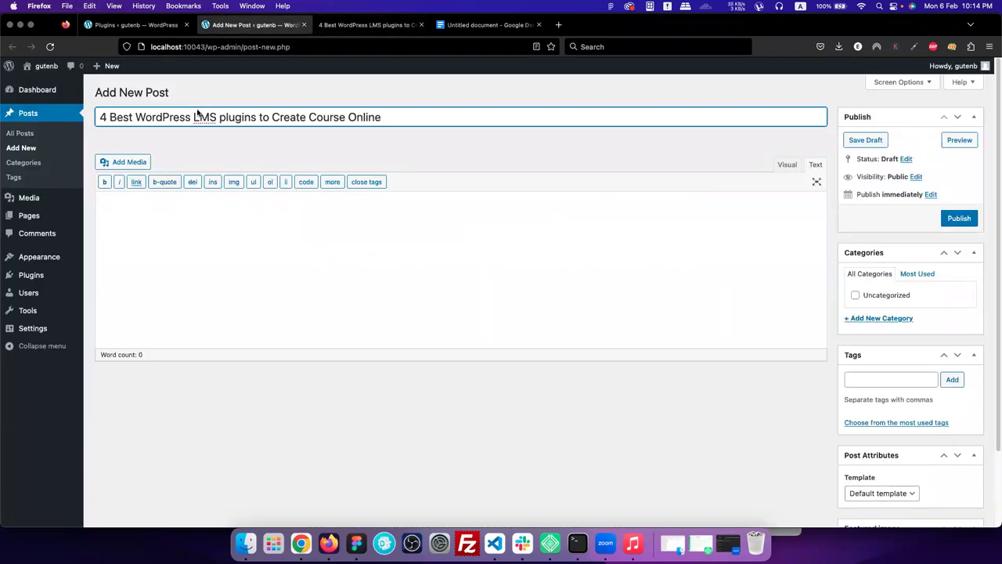
Paste "4 Best WordPress LMS plugins to Create Course Online" into the post's body and copy the whole body text.
{"action": "left_click", "coordinate": [191, 221]}
{"action": "type", "text": "4 Best WordPress LMS plugins to Create Course Online"}
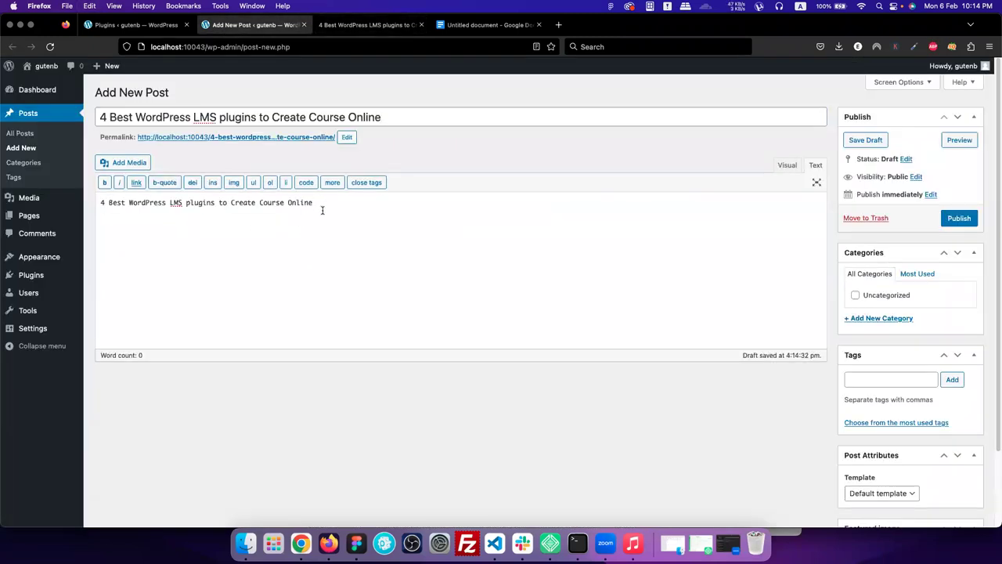
{"action": "key", "text": "super+a"}
{"action": "key", "text": "super+c"}
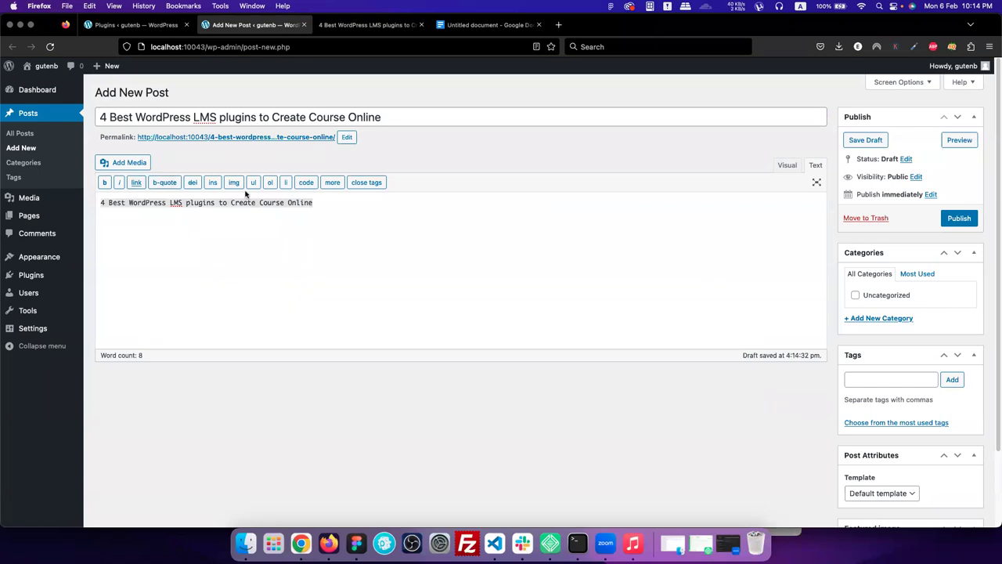
{"action": "left_click", "coordinate": [295, 232]}
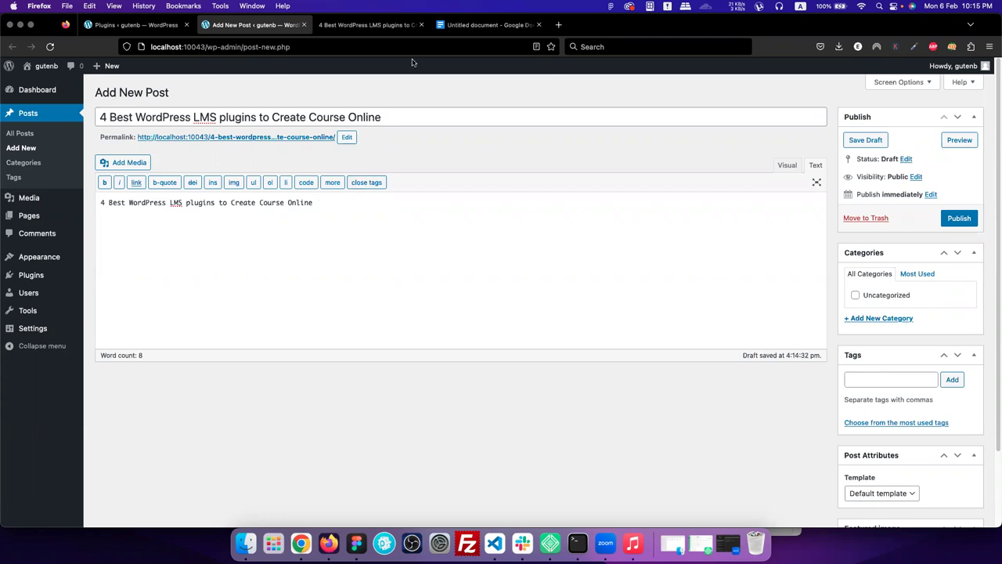
Deactivate the Classic Editor plugin and reload the new post page, leaving the classic editor page.
{"action": "left_click", "coordinate": [482, 25]}
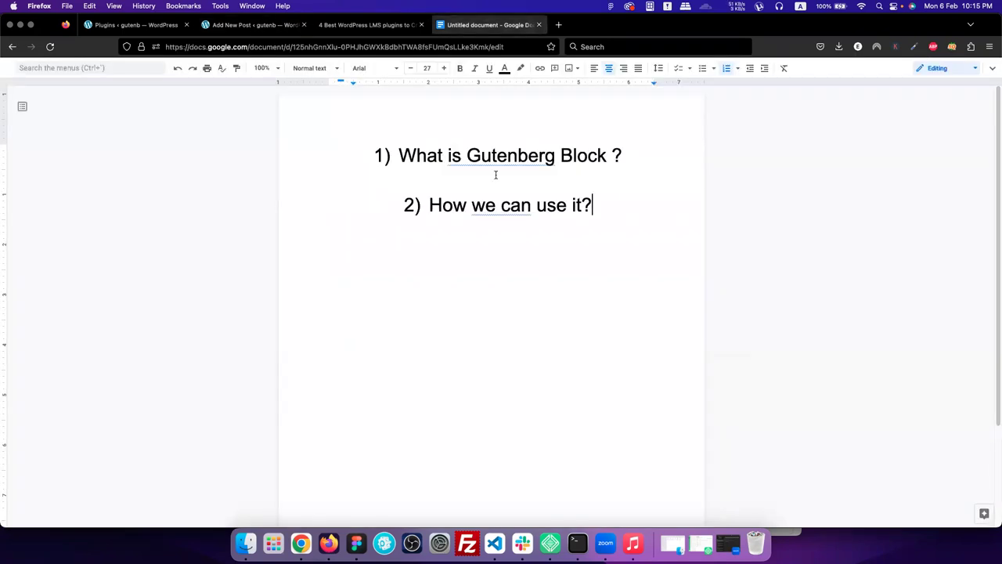
{"action": "left_click", "coordinate": [134, 25]}
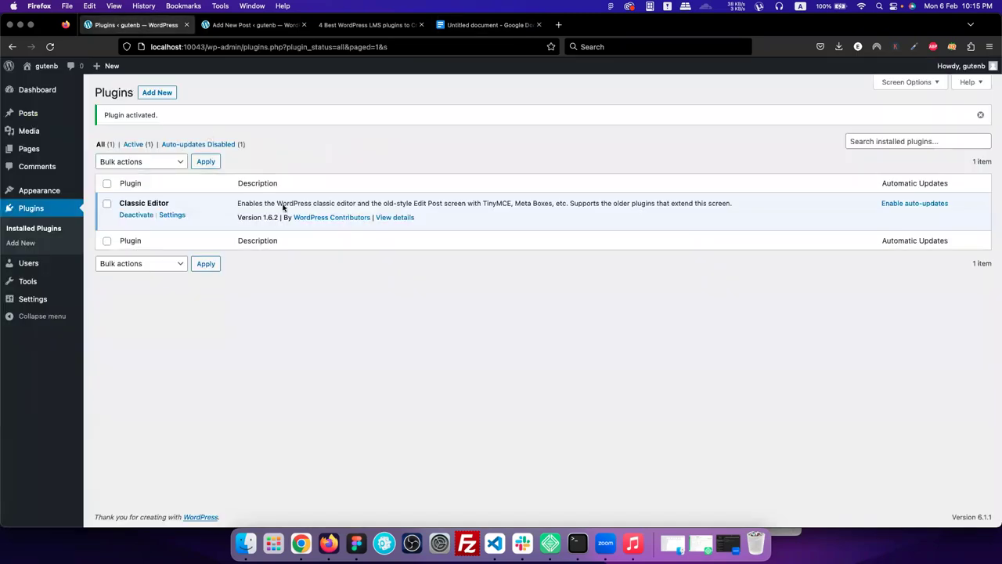
{"action": "left_click", "coordinate": [134, 216]}
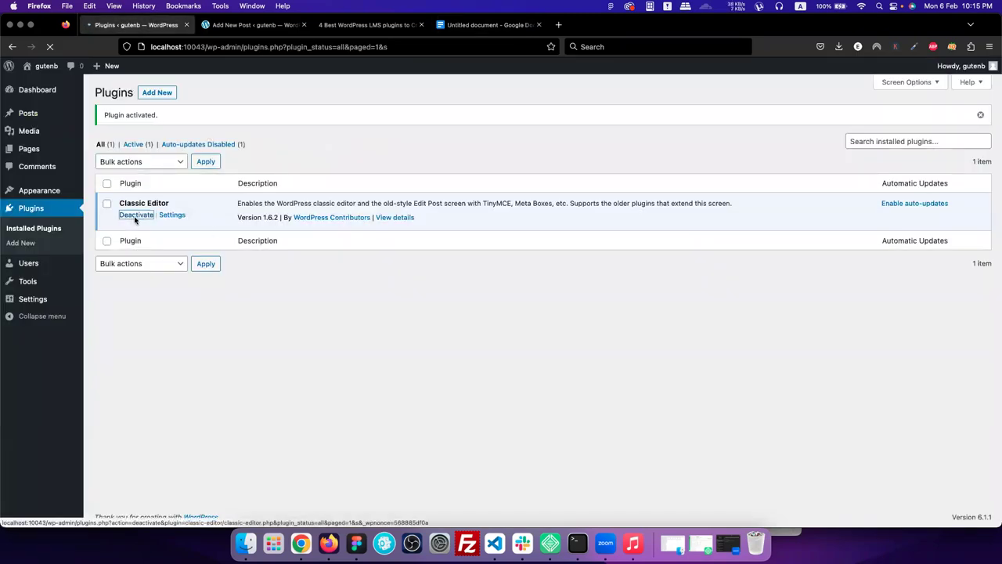
{"action": "left_click", "coordinate": [267, 24]}
{"action": "left_click", "coordinate": [53, 48]}
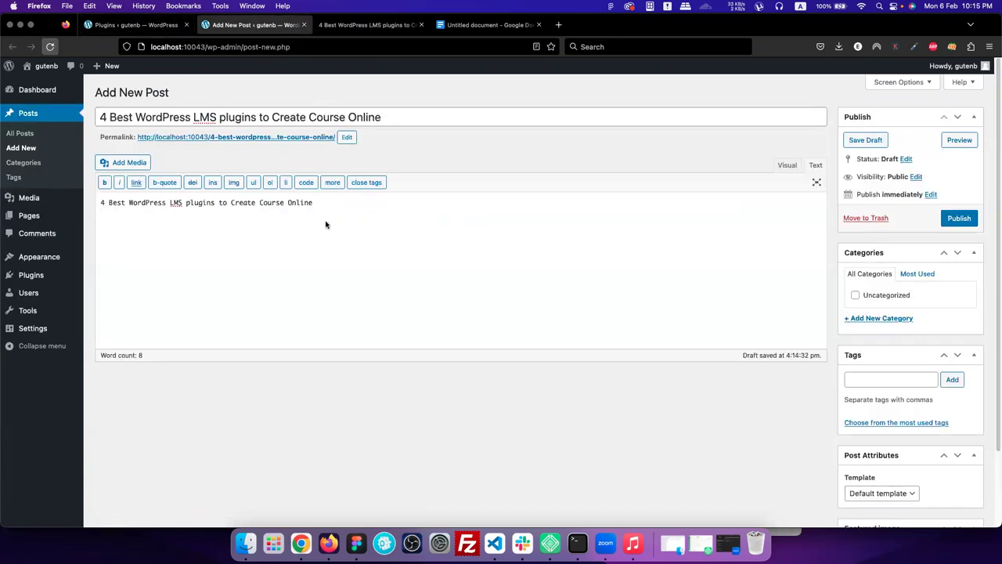
{"action": "left_click", "coordinate": [571, 316]}
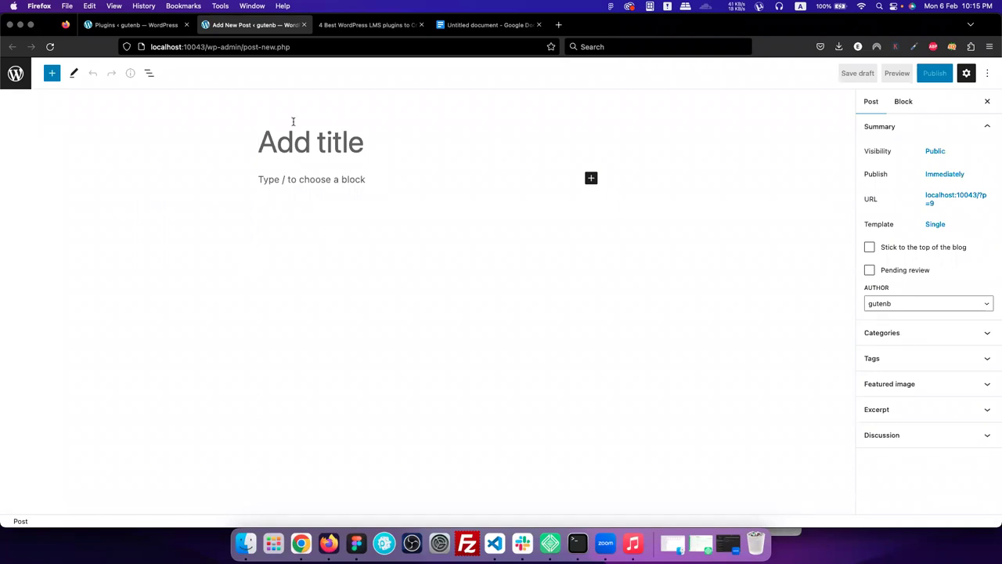
Paste "4 Best WordPress LMS plugins to Create Course Online" as the post title in the block editor.
{"action": "left_click", "coordinate": [296, 179]}
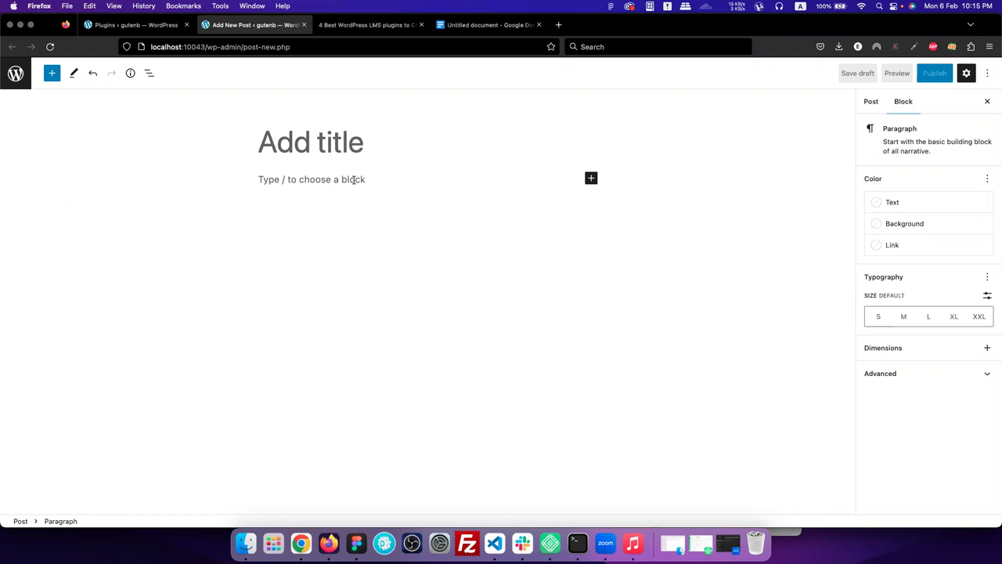
{"action": "left_click", "coordinate": [339, 143]}
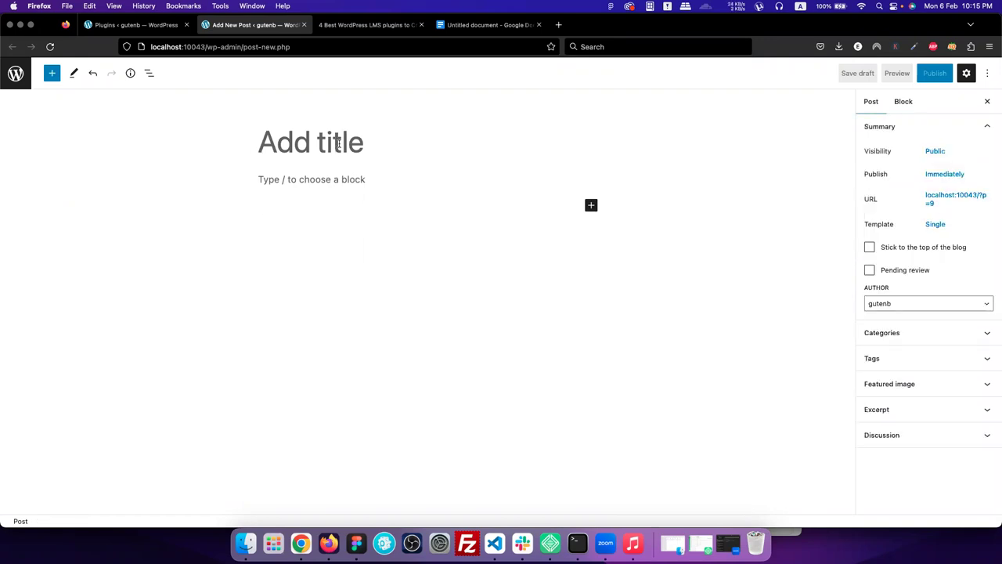
{"action": "key", "text": "super+v"}
{"action": "left_click", "coordinate": [307, 252]}
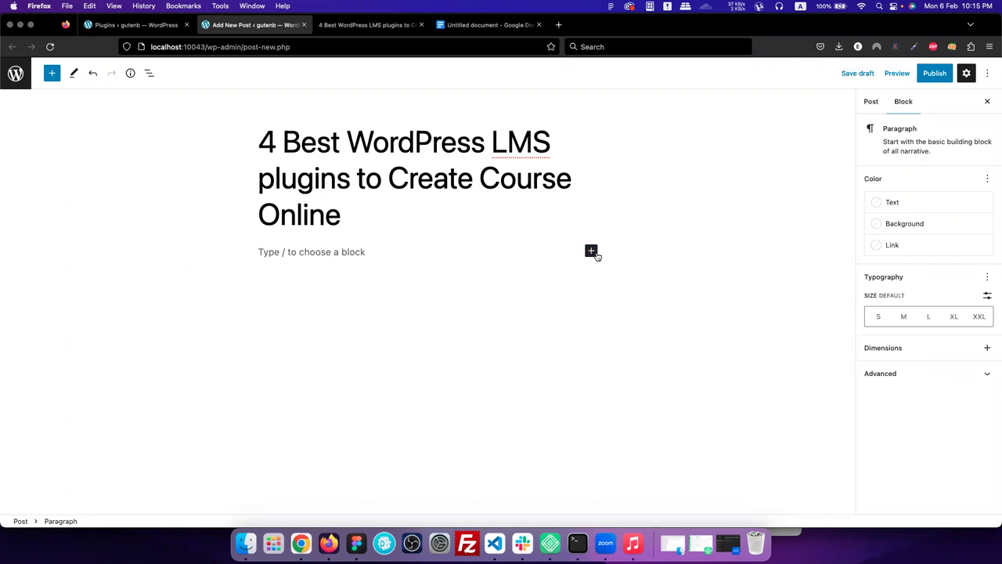
Look over the block inserter's quick choices and full list, and search it for "heading" without inserting anything.
{"action": "left_click", "coordinate": [592, 252]}
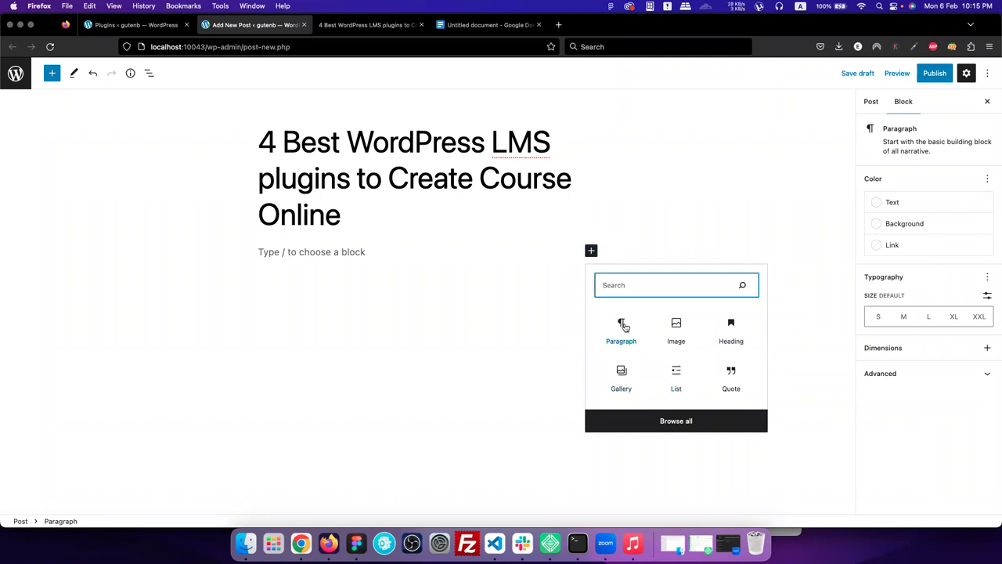
{"action": "left_click", "coordinate": [661, 423]}
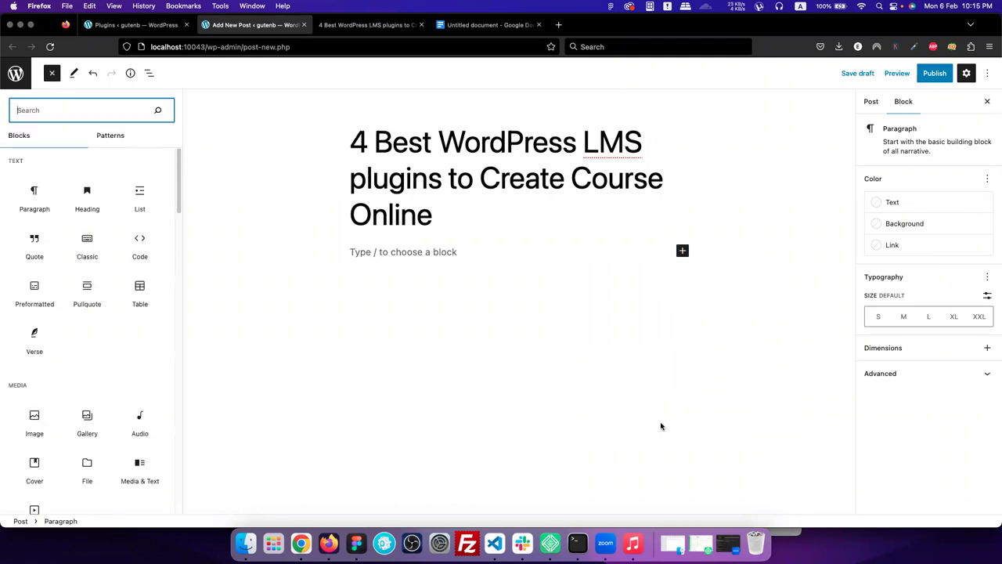
{"action": "left_click", "coordinate": [683, 252]}
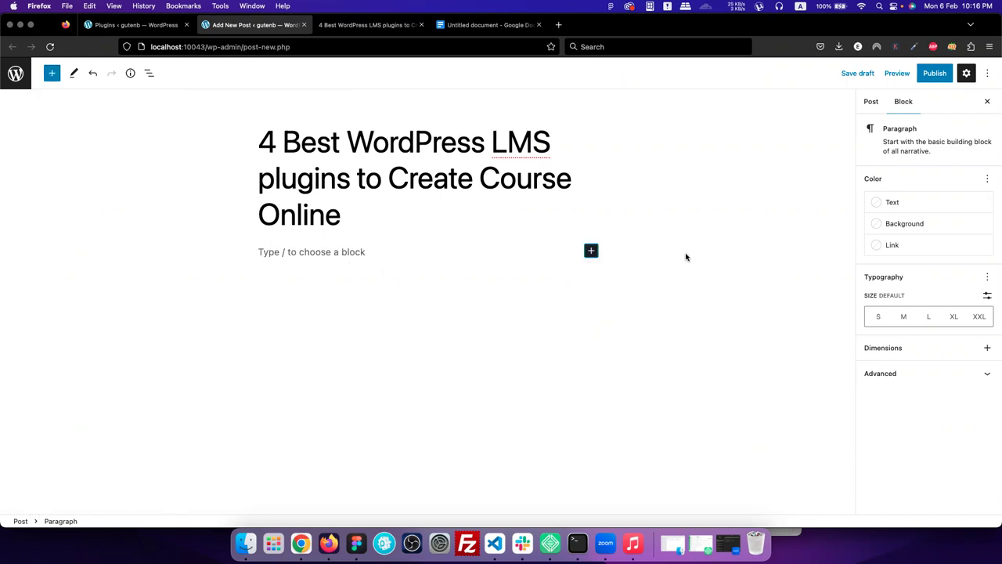
{"action": "left_click", "coordinate": [591, 251]}
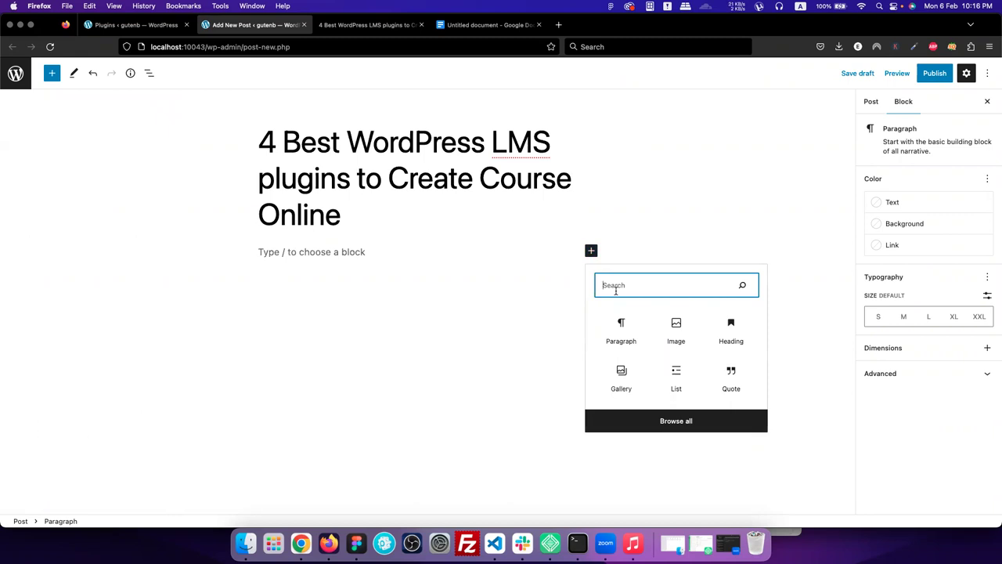
{"action": "type", "text": "headi"}
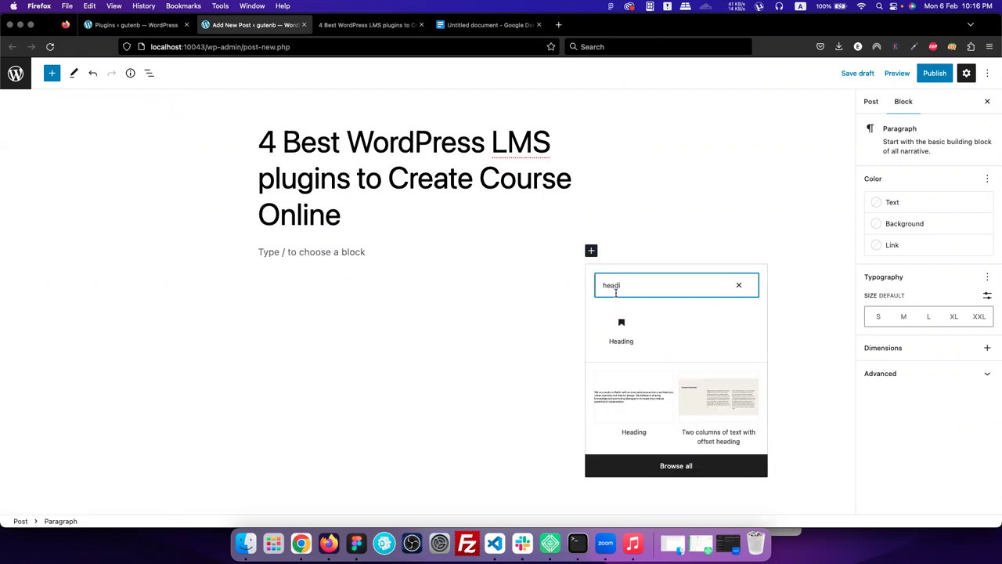
{"action": "type", "text": "ng"}
{"action": "left_click", "coordinate": [738, 286]}
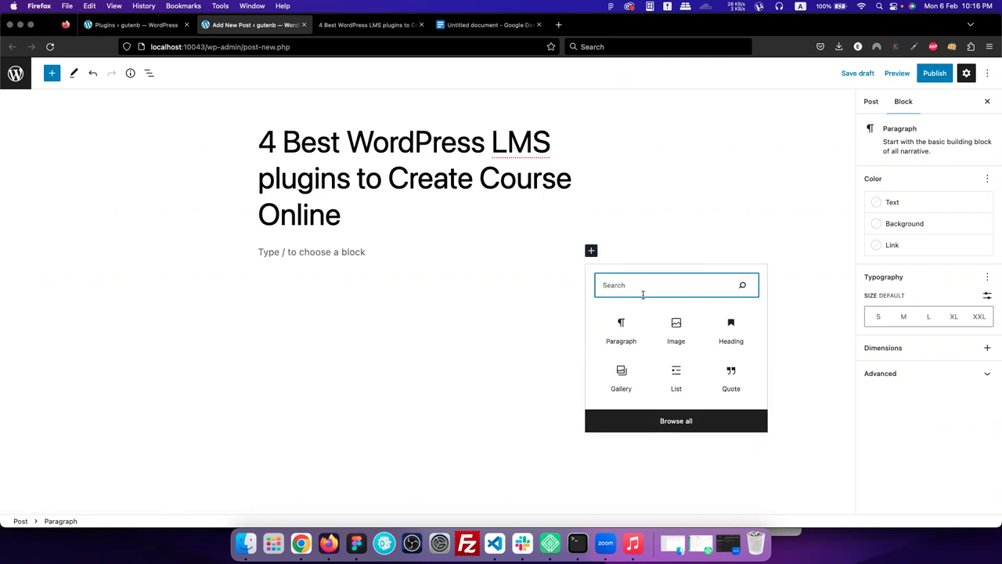
{"action": "left_click", "coordinate": [617, 229]}
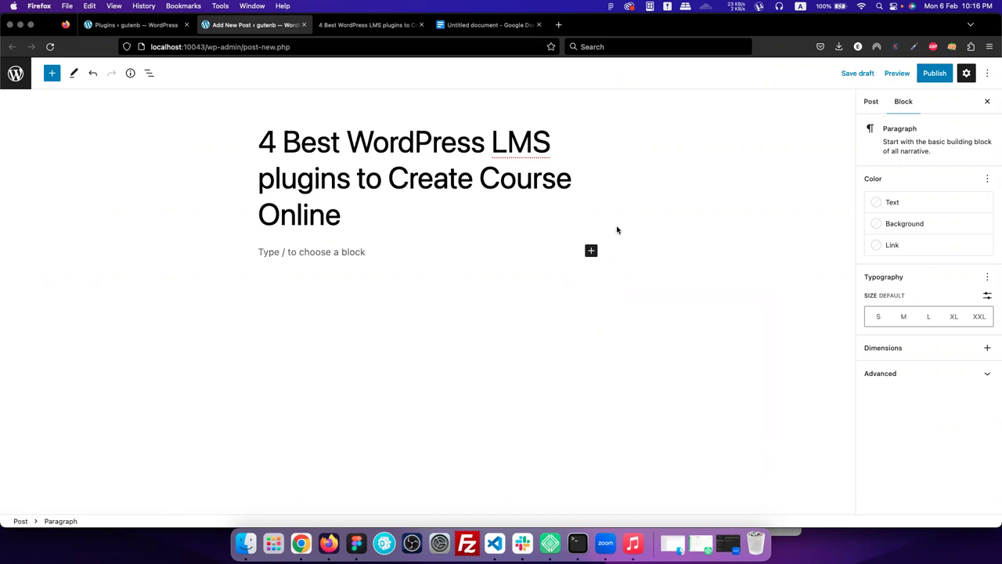
Examine the block library's categories from Text, Media and Design through Widgets and Theme to Embeds, and close it.
{"action": "left_click", "coordinate": [52, 73]}
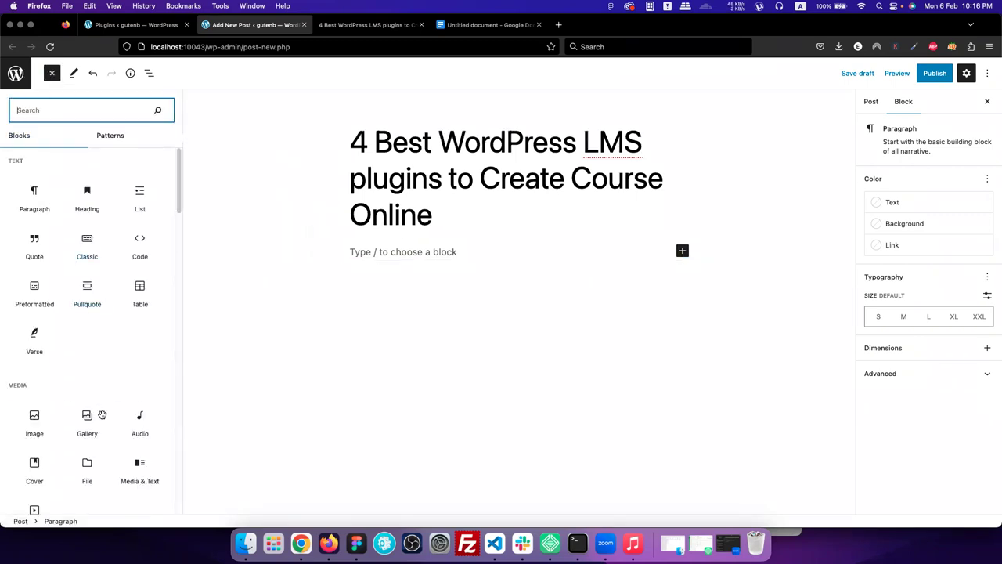
{"action": "scroll", "coordinate": [98, 415], "scroll_direction": "down", "scroll_amount": 3}
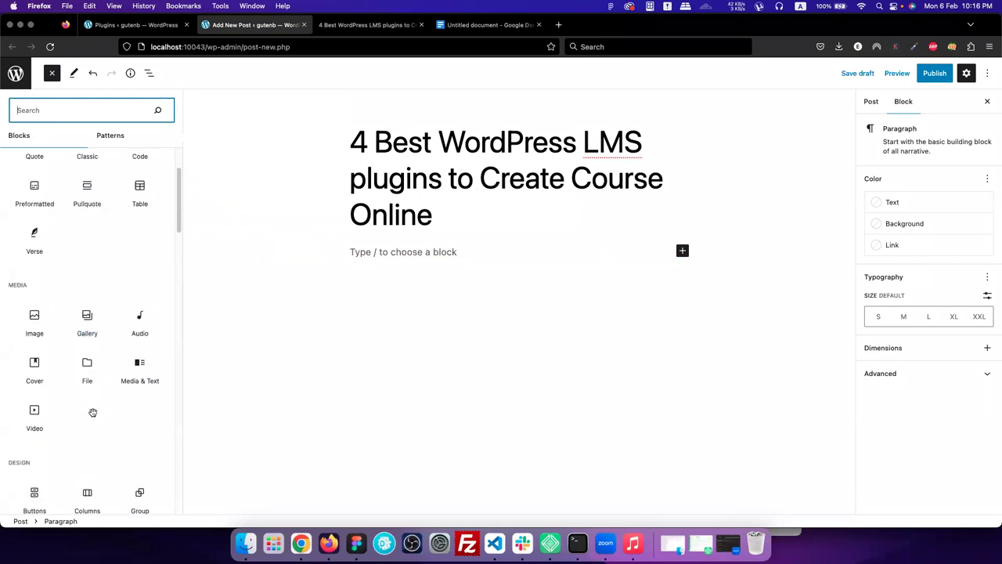
{"action": "scroll", "coordinate": [20, 165], "scroll_direction": "up", "scroll_amount": 3}
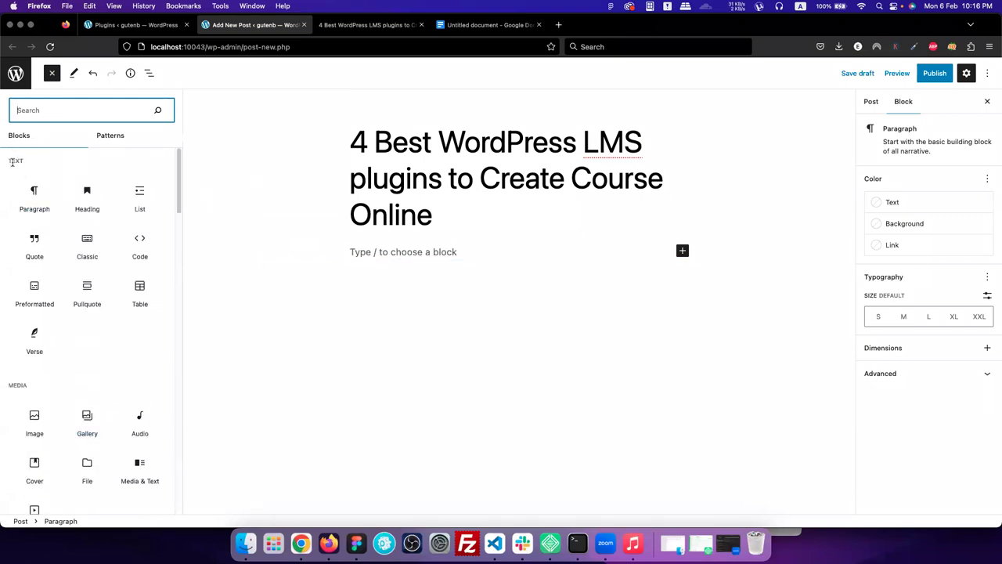
{"action": "left_click", "coordinate": [14, 163]}
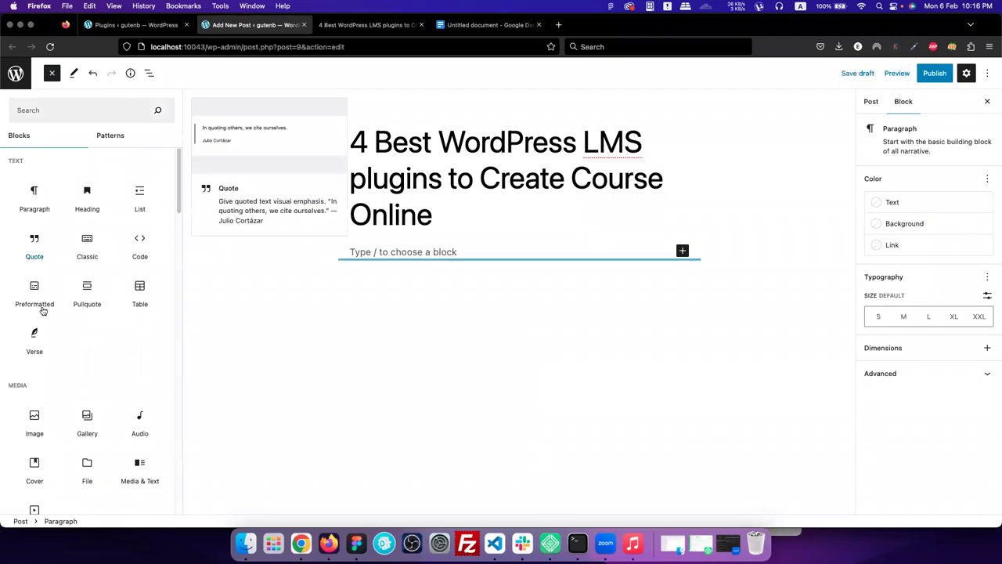
{"action": "scroll", "coordinate": [32, 337], "scroll_direction": "down", "scroll_amount": 5}
{"action": "scroll", "coordinate": [31, 313], "scroll_direction": "down", "scroll_amount": 2}
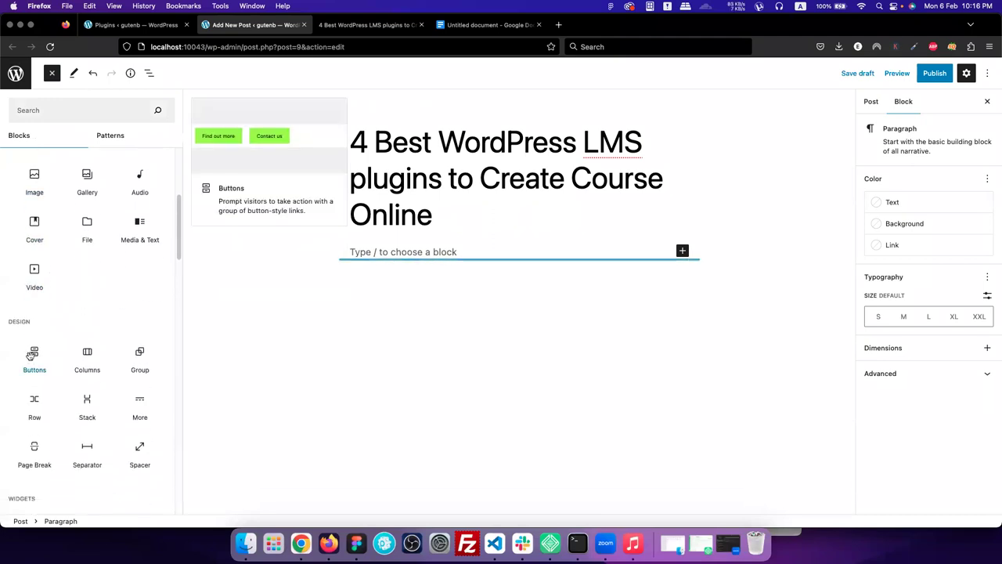
{"action": "scroll", "coordinate": [32, 329], "scroll_direction": "down", "scroll_amount": 3}
{"action": "scroll", "coordinate": [31, 329], "scroll_direction": "down", "scroll_amount": 8}
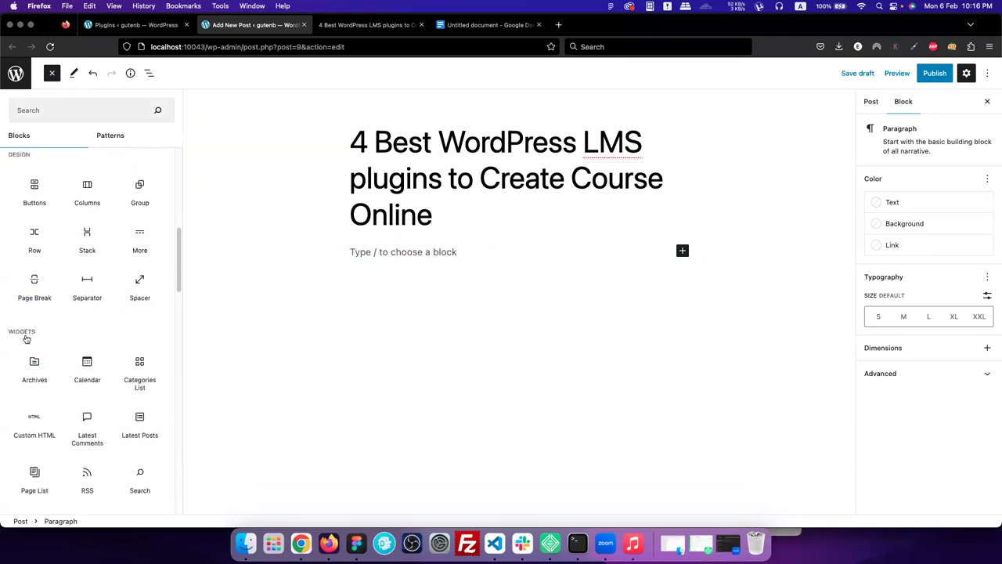
{"action": "scroll", "coordinate": [27, 339], "scroll_direction": "down", "scroll_amount": 6}
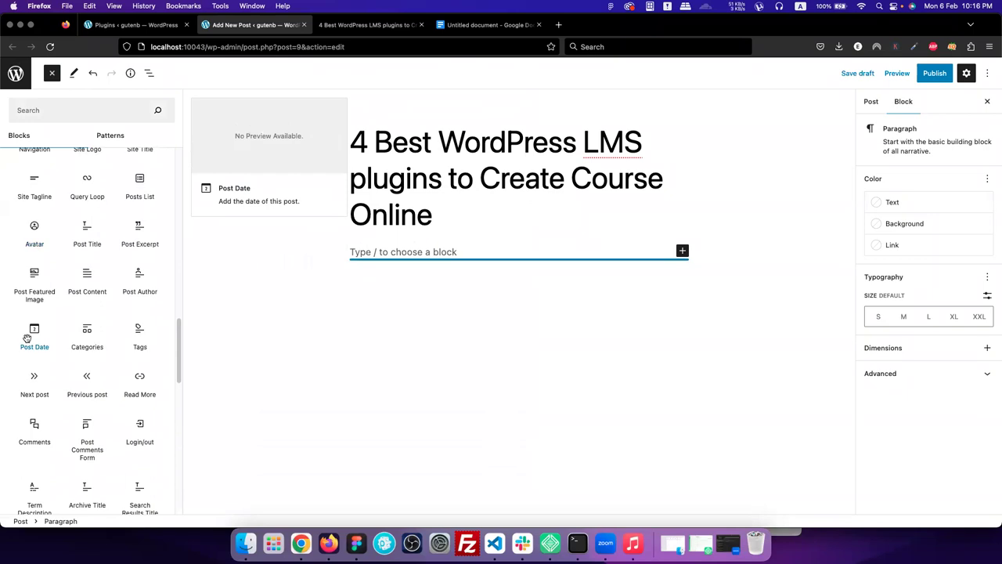
{"action": "scroll", "coordinate": [27, 339], "scroll_direction": "down", "scroll_amount": 3}
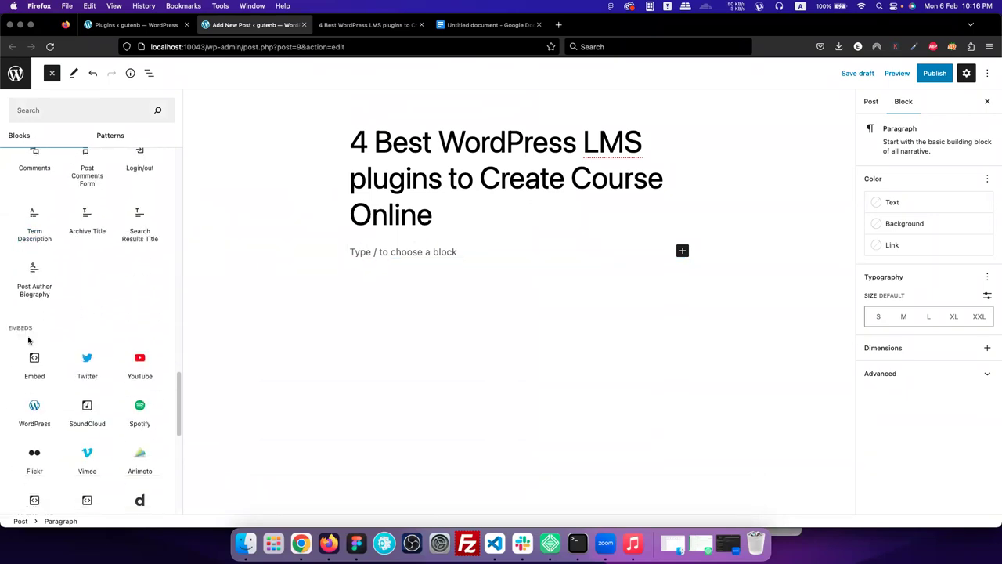
{"action": "scroll", "coordinate": [32, 345], "scroll_direction": "down", "scroll_amount": 7}
{"action": "scroll", "coordinate": [39, 375], "scroll_direction": "up", "scroll_amount": 9}
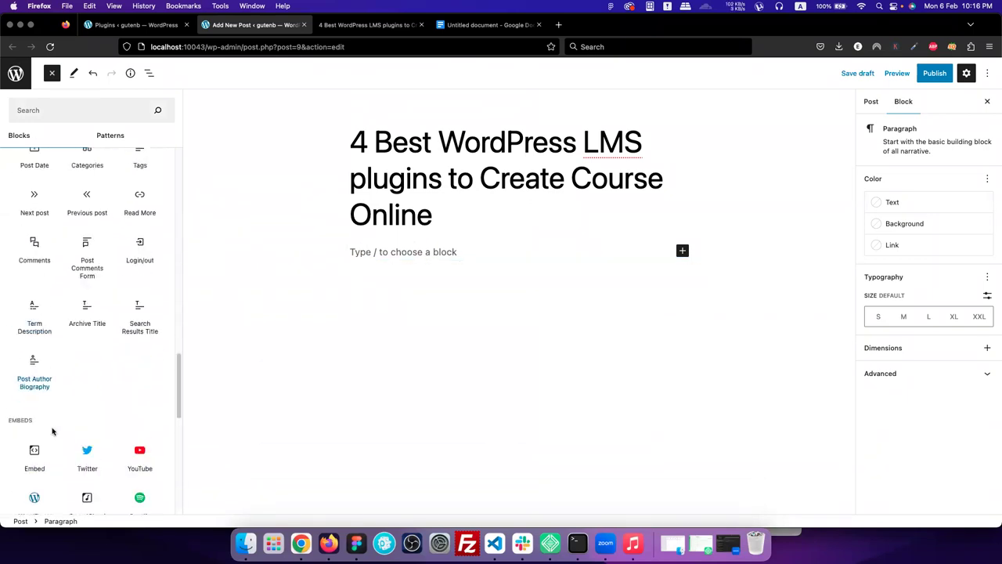
{"action": "scroll", "coordinate": [47, 391], "scroll_direction": "down", "scroll_amount": 3}
{"action": "scroll", "coordinate": [62, 385], "scroll_direction": "down", "scroll_amount": 3}
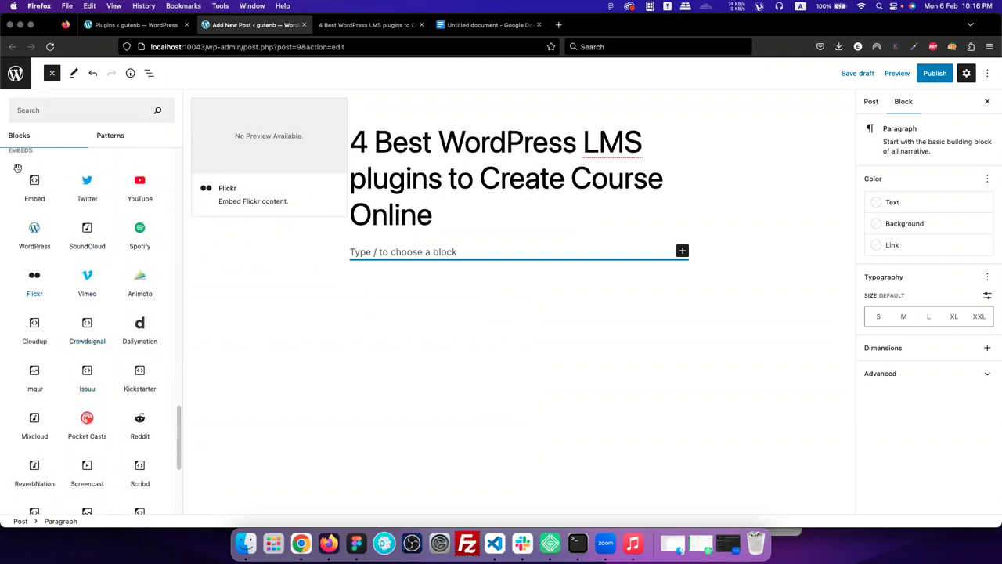
{"action": "scroll", "coordinate": [31, 391], "scroll_direction": "down", "scroll_amount": 5}
{"action": "scroll", "coordinate": [60, 395], "scroll_direction": "up", "scroll_amount": 10}
{"action": "scroll", "coordinate": [60, 395], "scroll_direction": "up", "scroll_amount": 15}
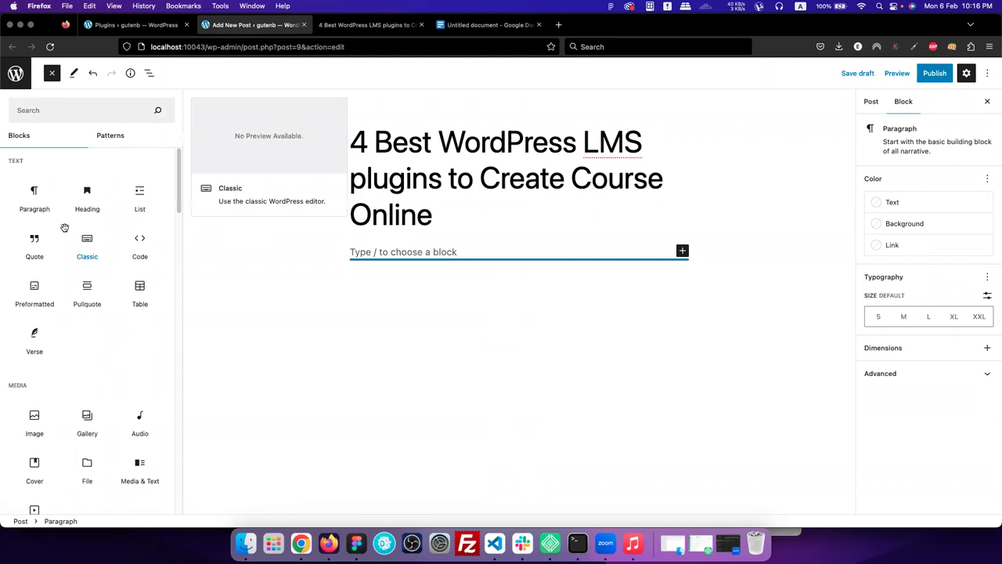
{"action": "left_click", "coordinate": [425, 261]}
Insert a Heading block below the post title with the text "4 Best WordPress LMS plugins to Create Course Online".
{"action": "left_click", "coordinate": [330, 253]}
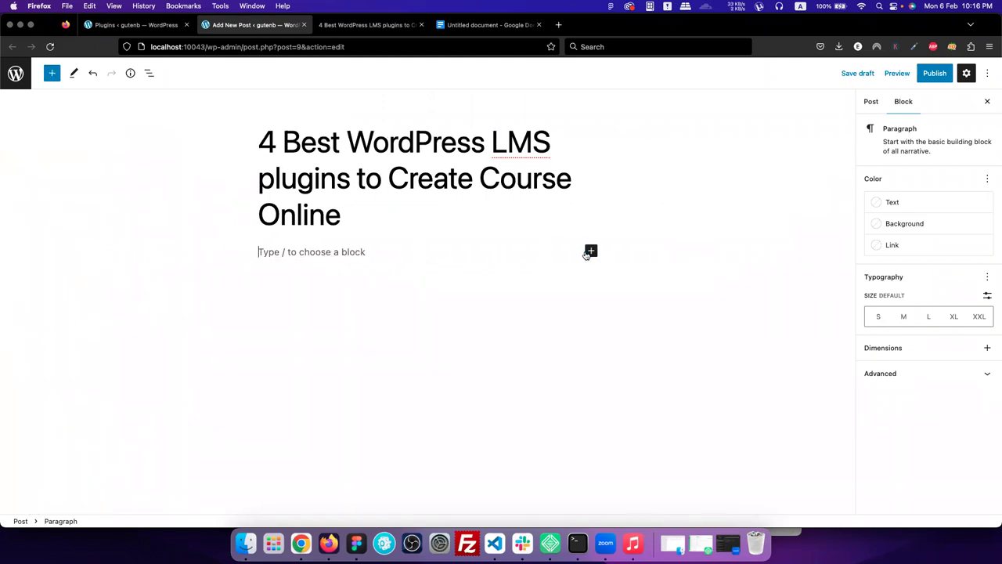
{"action": "left_click", "coordinate": [592, 252]}
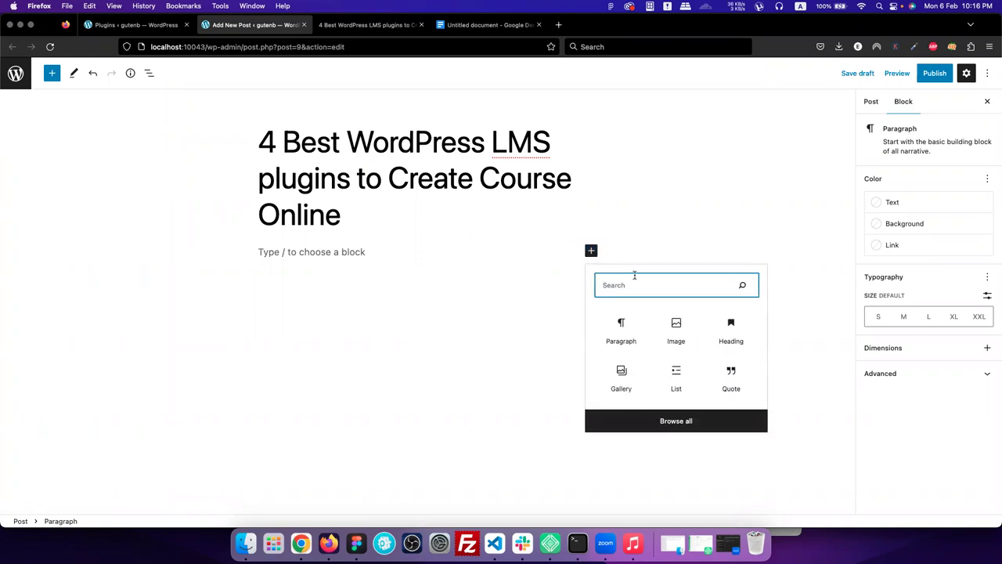
{"action": "left_click", "coordinate": [732, 332]}
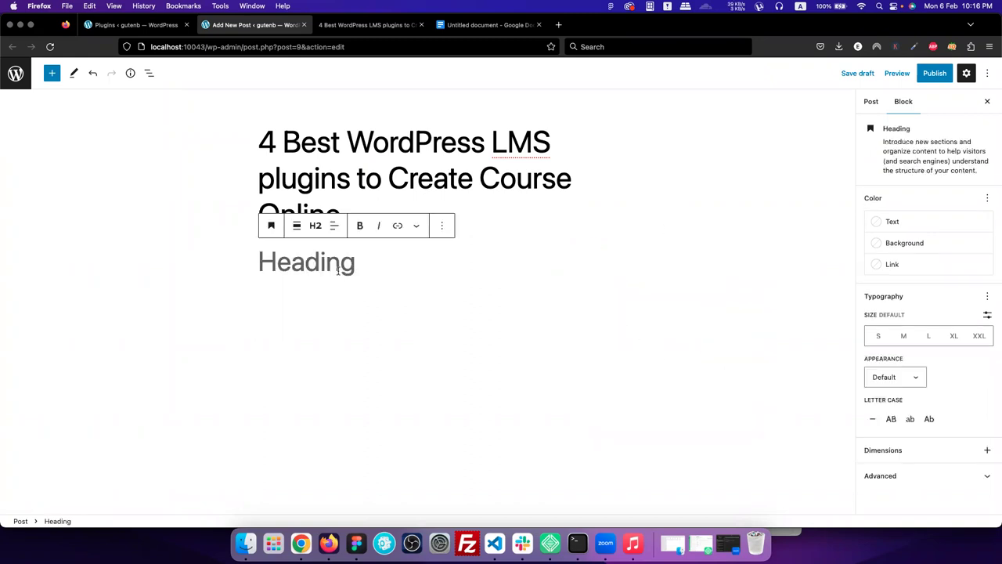
{"action": "type", "text": "4 Best WordPress LMS plugins to Create Course Online"}
{"action": "left_click", "coordinate": [351, 293]}
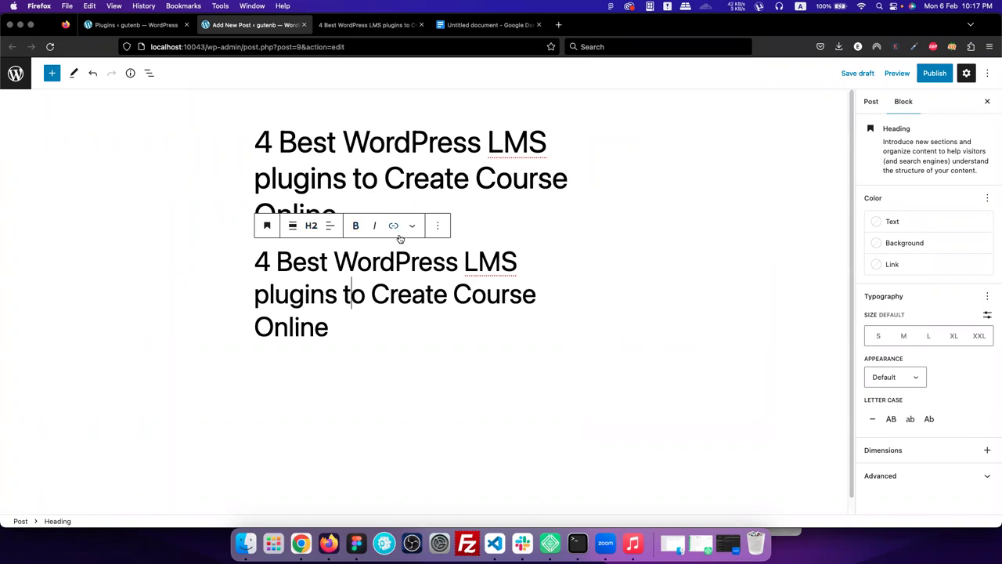
Change the heading below the post title to level H3 and right-align its text.
{"action": "left_click", "coordinate": [267, 225]}
{"action": "left_click", "coordinate": [292, 226]}
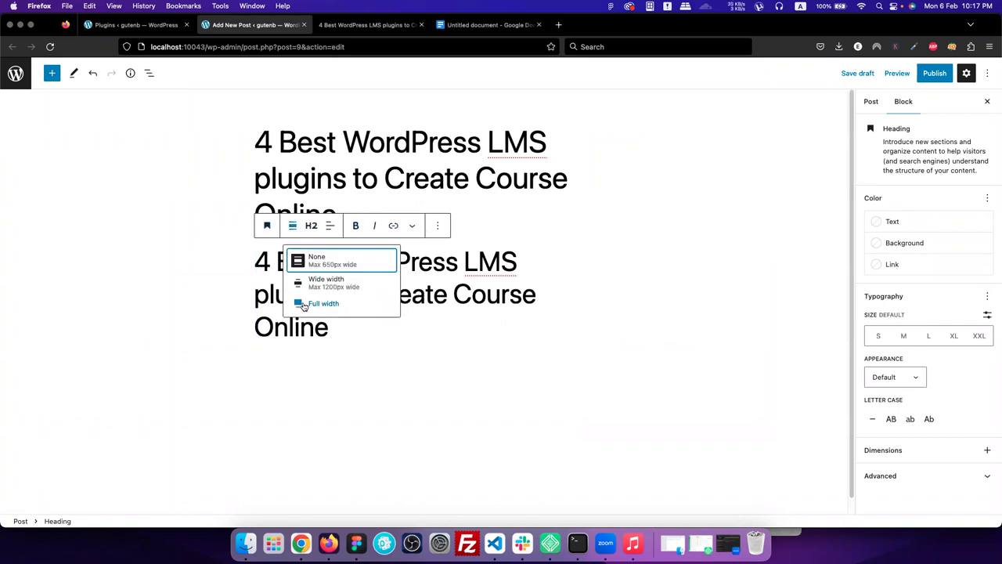
{"action": "left_click", "coordinate": [313, 227]}
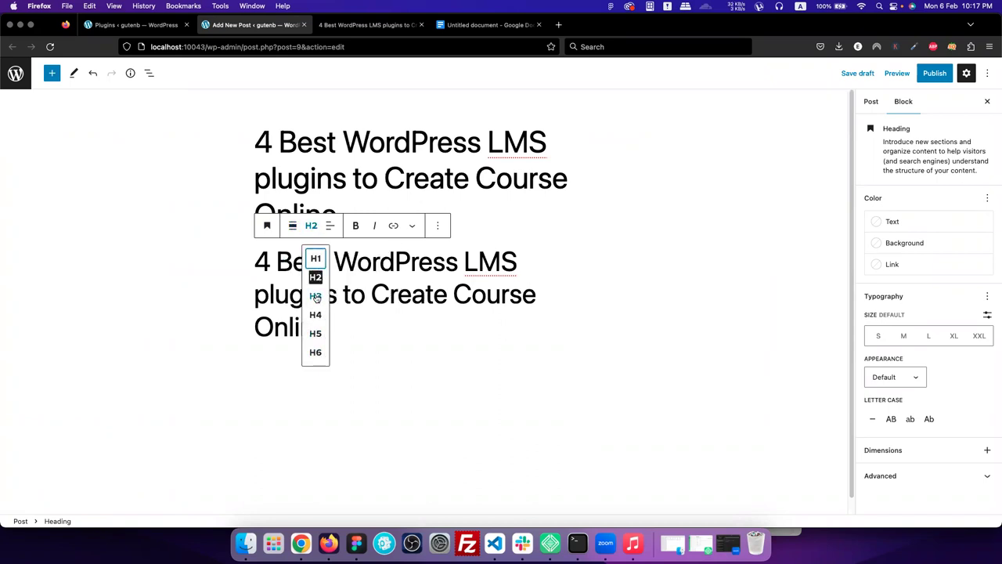
{"action": "left_click", "coordinate": [316, 297]}
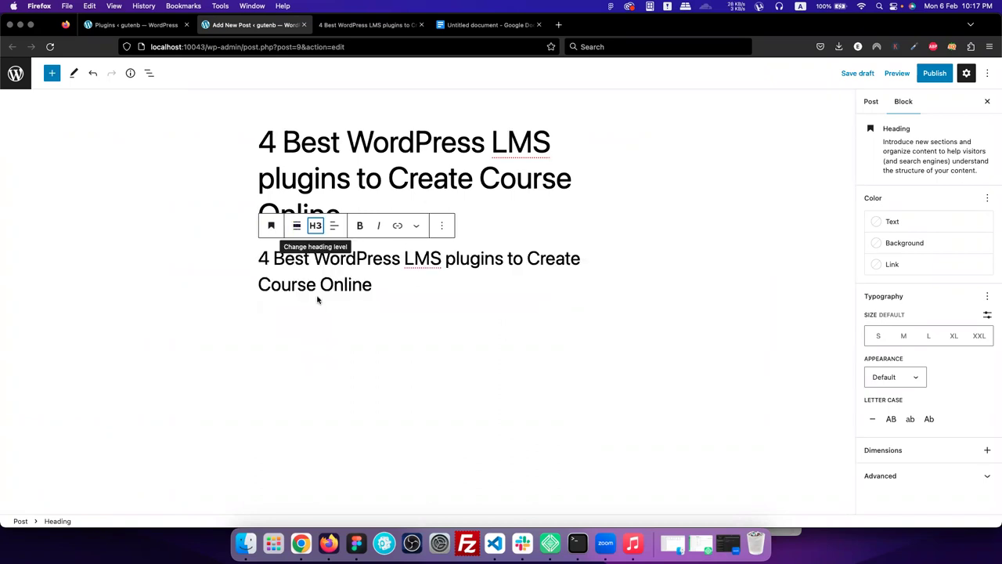
{"action": "left_click", "coordinate": [334, 226]}
{"action": "left_click", "coordinate": [355, 285]}
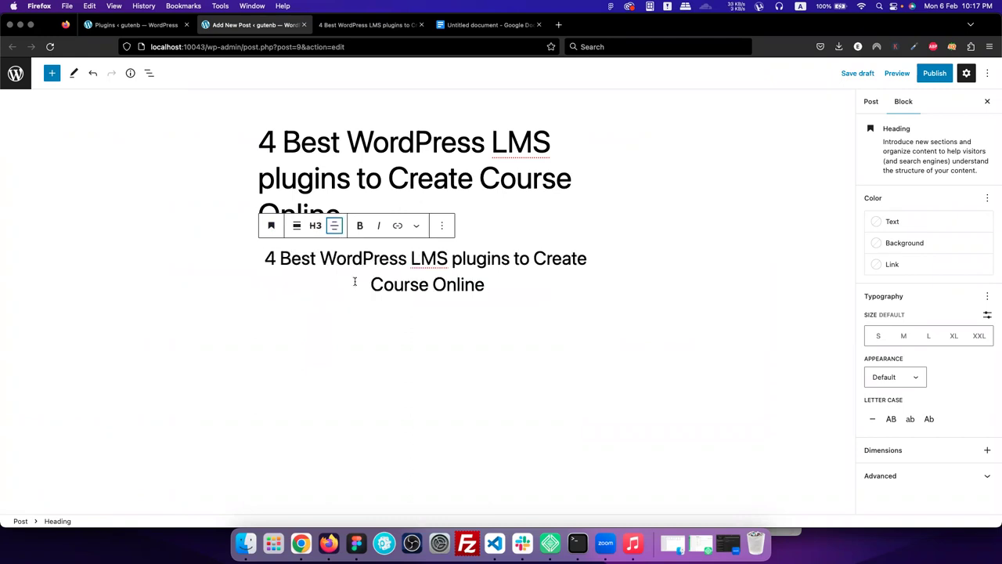
{"action": "left_click", "coordinate": [334, 226]}
{"action": "left_click", "coordinate": [361, 297]}
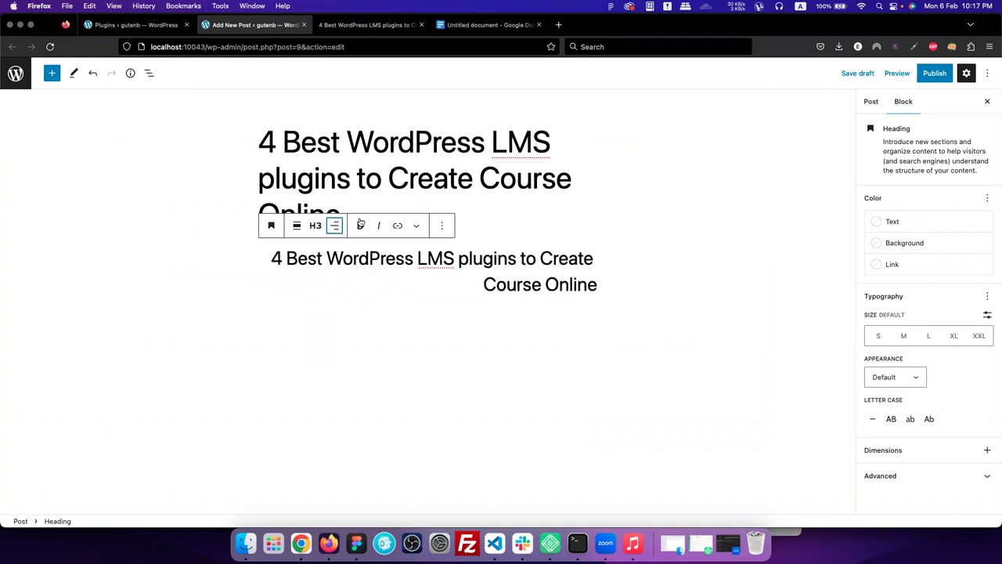
Make the word "plugins" bold and the word "WordPress" italic in the heading.
{"action": "left_click", "coordinate": [523, 260]}
{"action": "key", "text": "shift+alt+Left"}
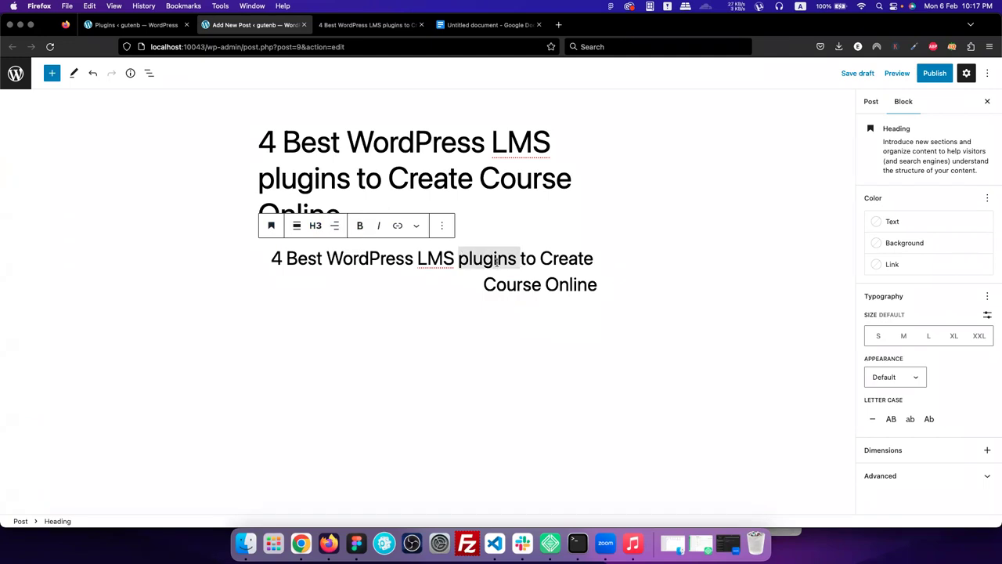
{"action": "left_click", "coordinate": [360, 225]}
{"action": "left_click", "coordinate": [437, 281]}
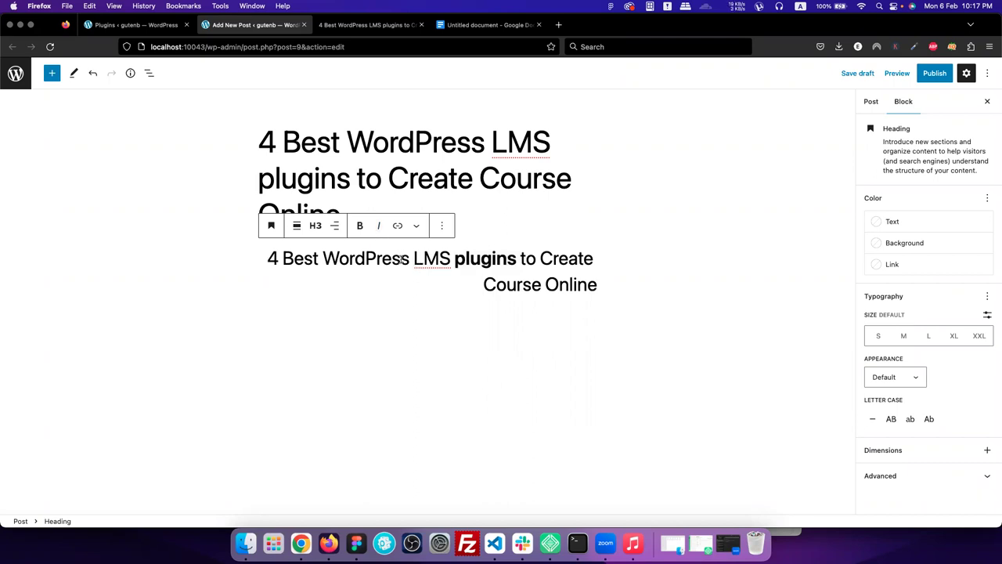
{"action": "left_click_drag", "start_coordinate": [407, 260], "coordinate": [323, 260]}
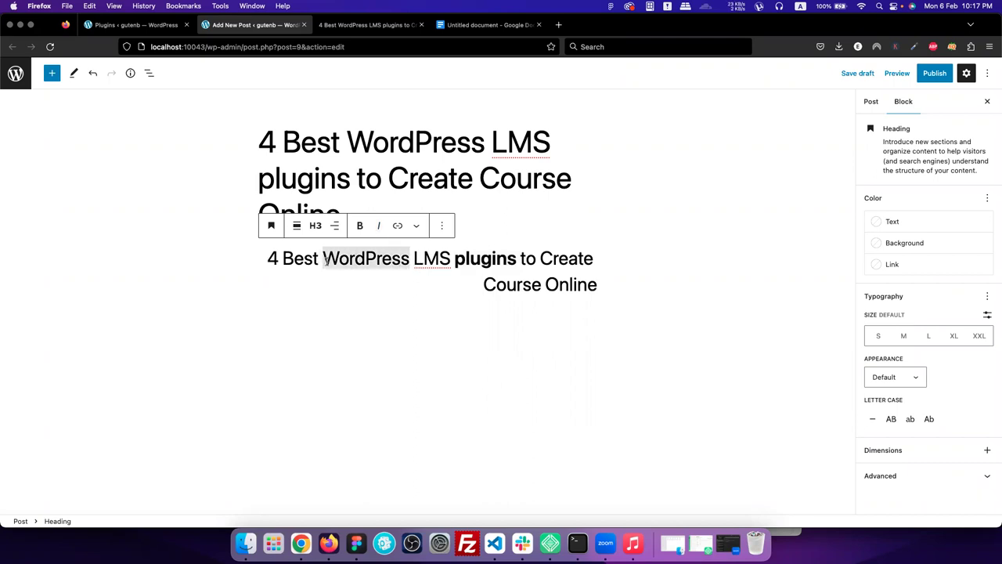
{"action": "left_click", "coordinate": [380, 228]}
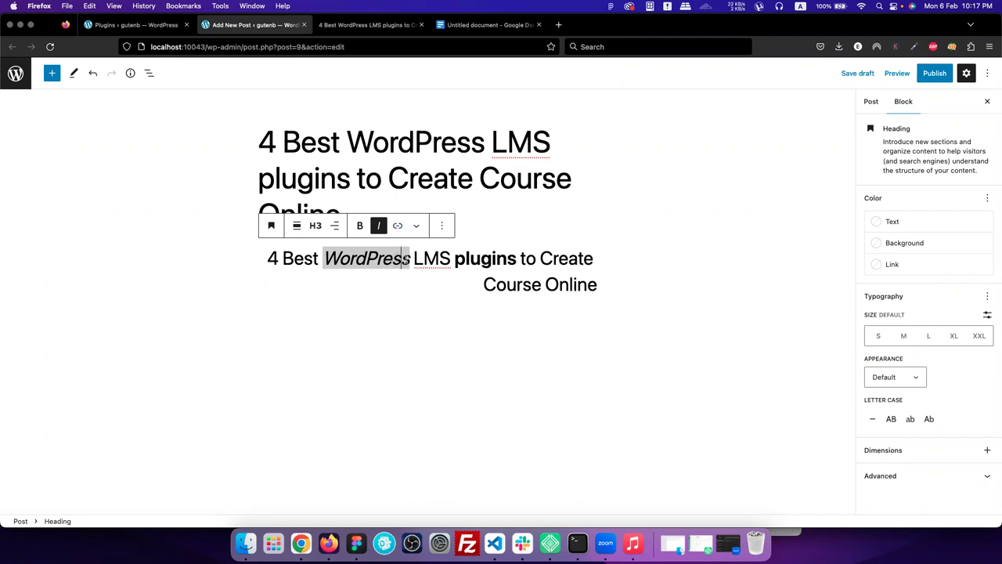
Add a link to "#" on the italic word "WordPress" in the heading.
{"action": "key", "text": "alt+Left"}
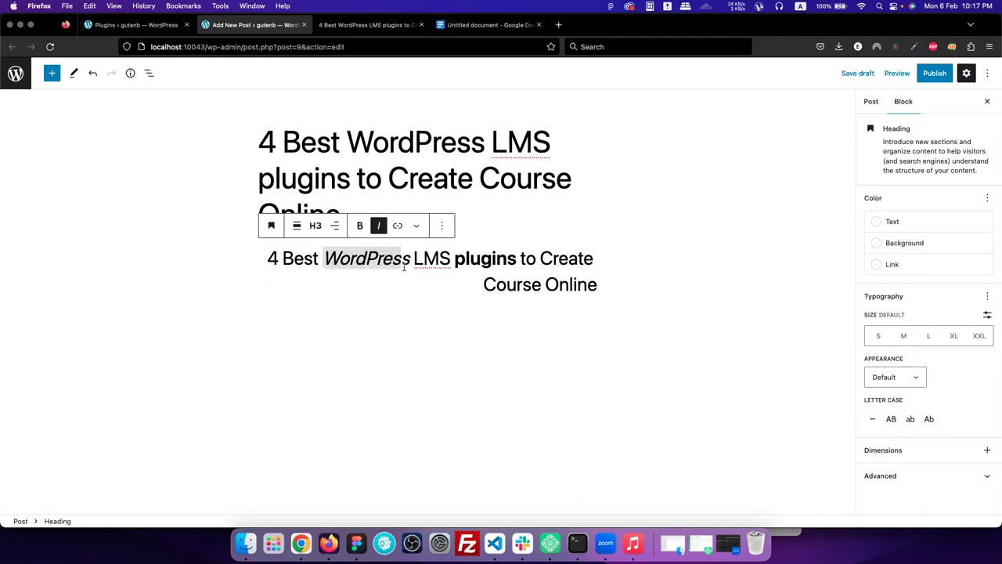
{"action": "left_click", "coordinate": [398, 228]}
{"action": "type", "text": "#"}
{"action": "left_click", "coordinate": [436, 289]}
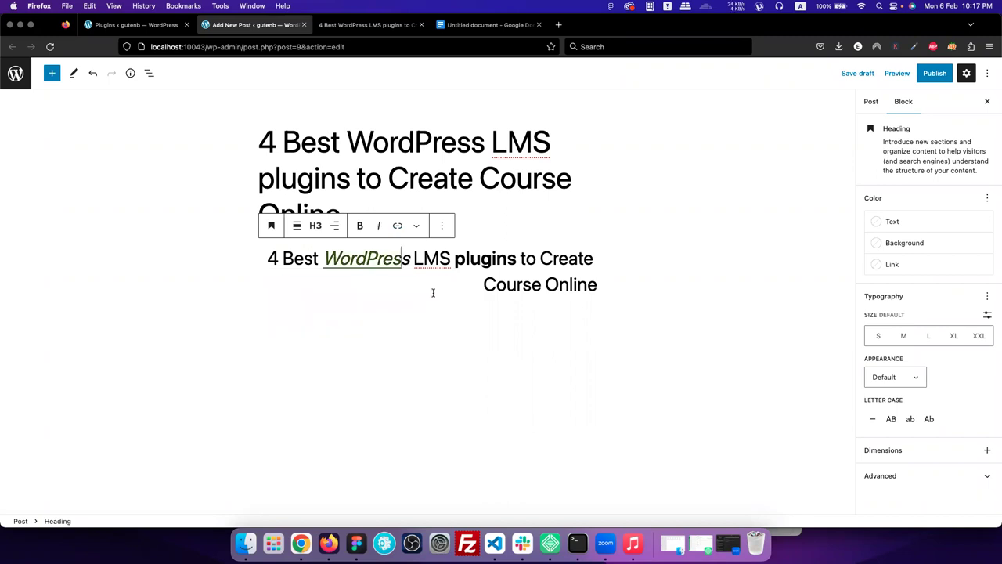
Apply a Highlight to the word "WordPress" in the heading using the Primary text colour 9DFF20.
{"action": "left_click_drag", "start_coordinate": [411, 260], "coordinate": [321, 266]}
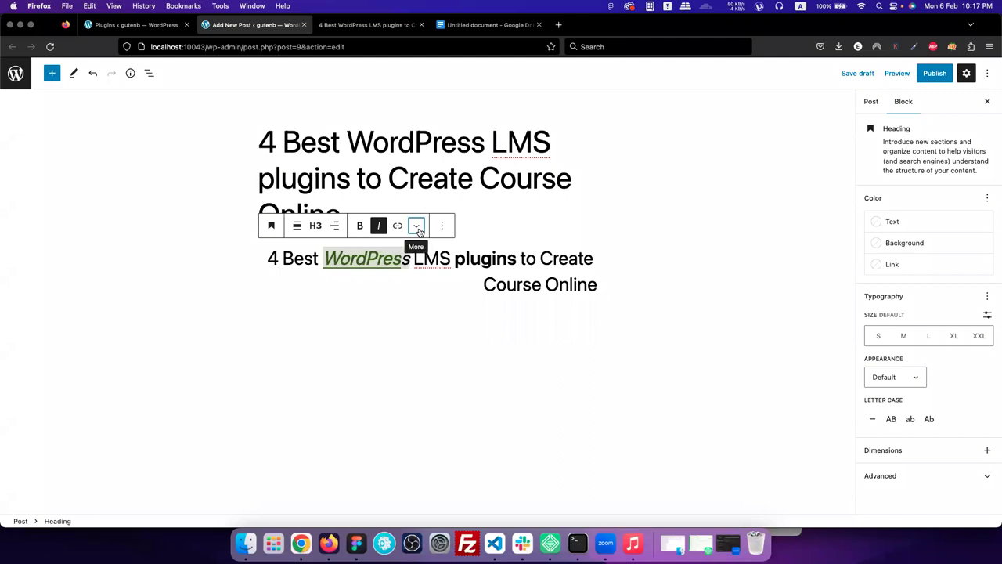
{"action": "left_click", "coordinate": [415, 226]}
{"action": "left_click", "coordinate": [430, 266]}
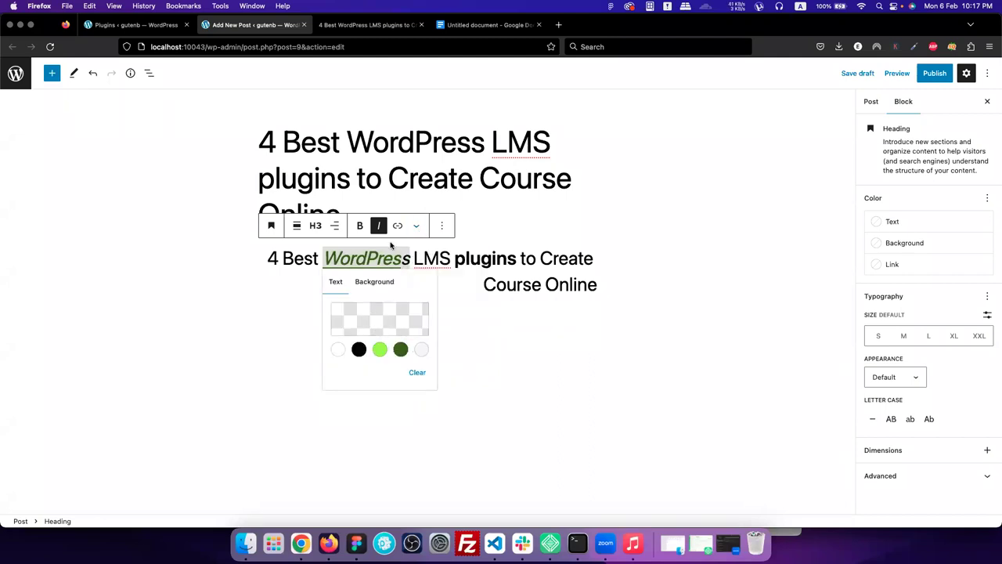
{"action": "left_click", "coordinate": [380, 349]}
{"action": "left_click", "coordinate": [387, 261]}
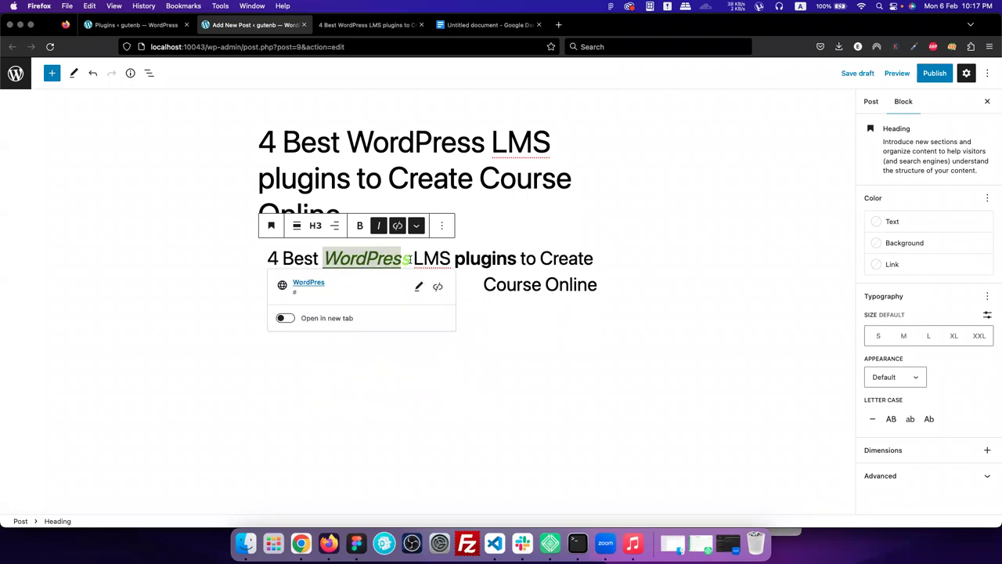
Change the Highlight text colour of the word "WordPress" in the heading to dark green.
{"action": "key", "text": "Escape"}
{"action": "left_click", "coordinate": [416, 225]}
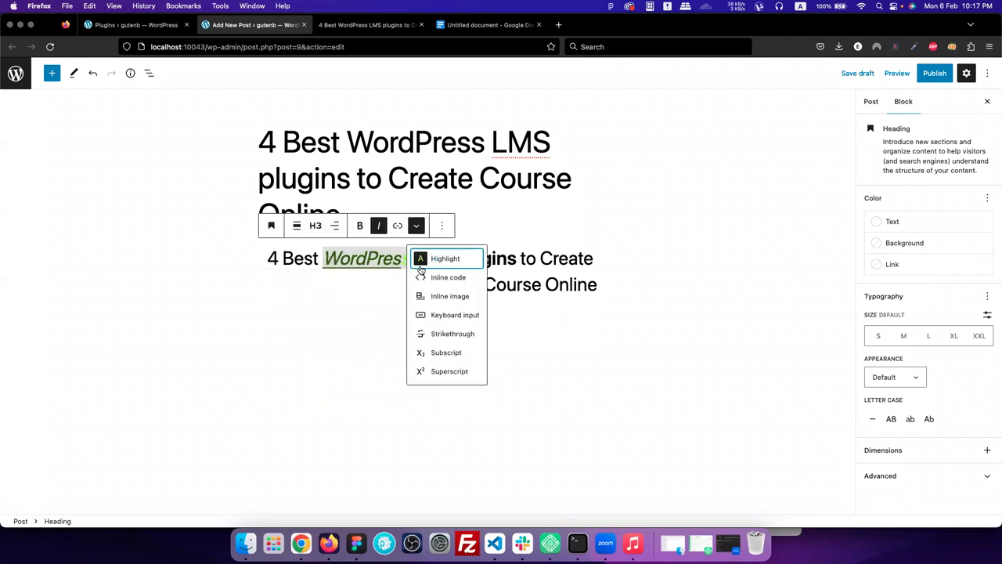
{"action": "left_click", "coordinate": [438, 259]}
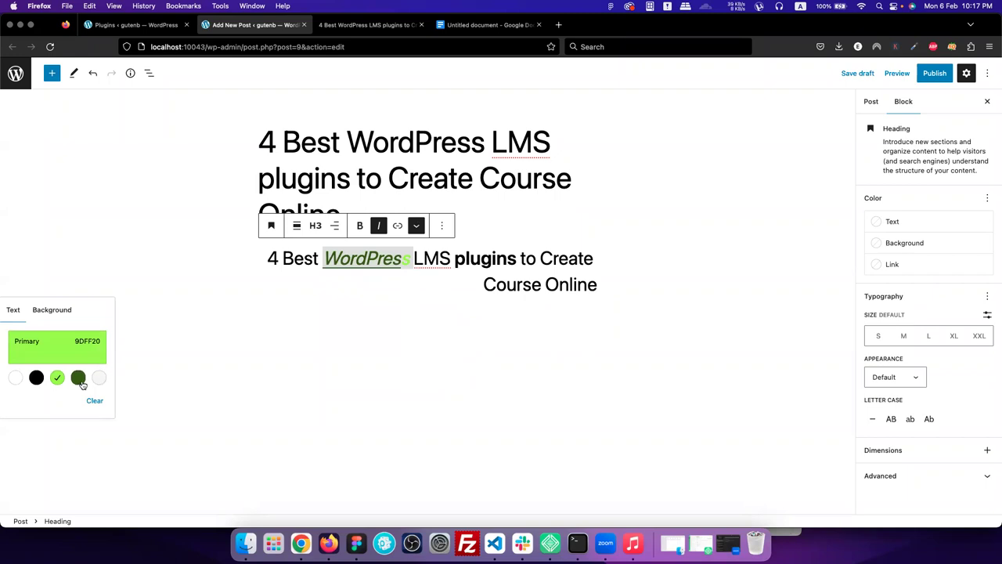
{"action": "left_click", "coordinate": [78, 378]}
{"action": "left_click", "coordinate": [430, 244]}
{"action": "left_click", "coordinate": [498, 240]}
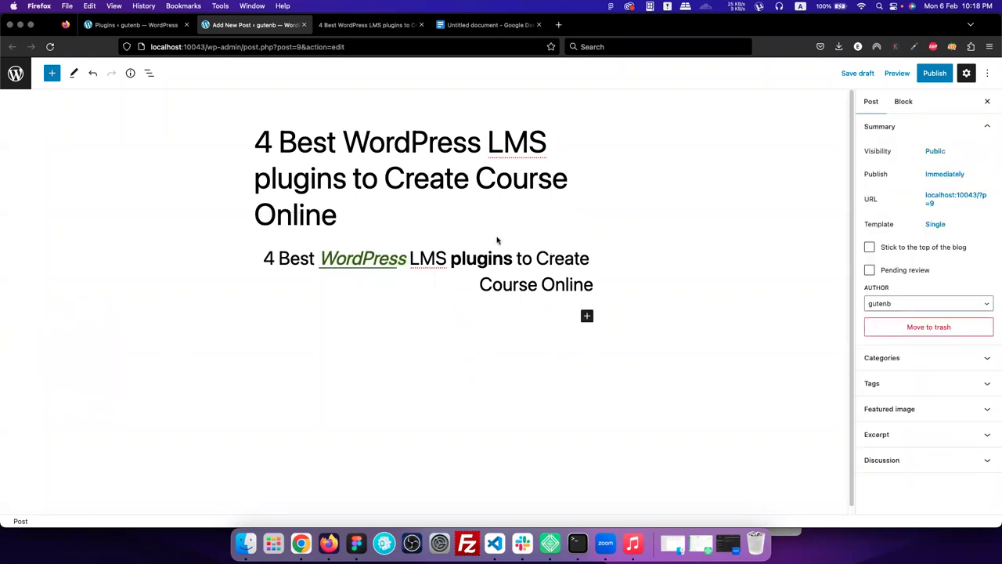
Look over the heading's additional text formatting and block options, and remove the Heading block from the post.
{"action": "double_click", "coordinate": [406, 258]}
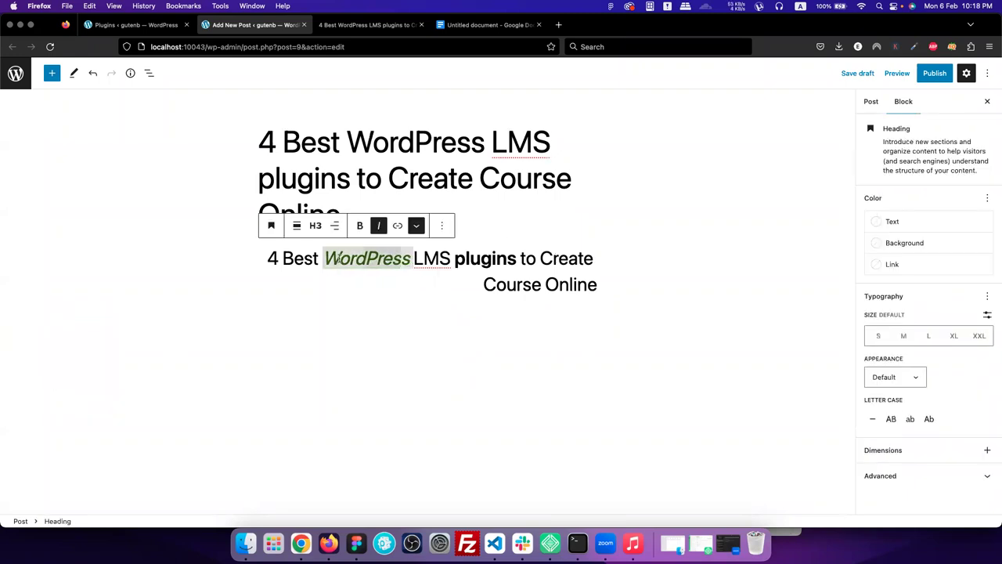
{"action": "left_click", "coordinate": [415, 225]}
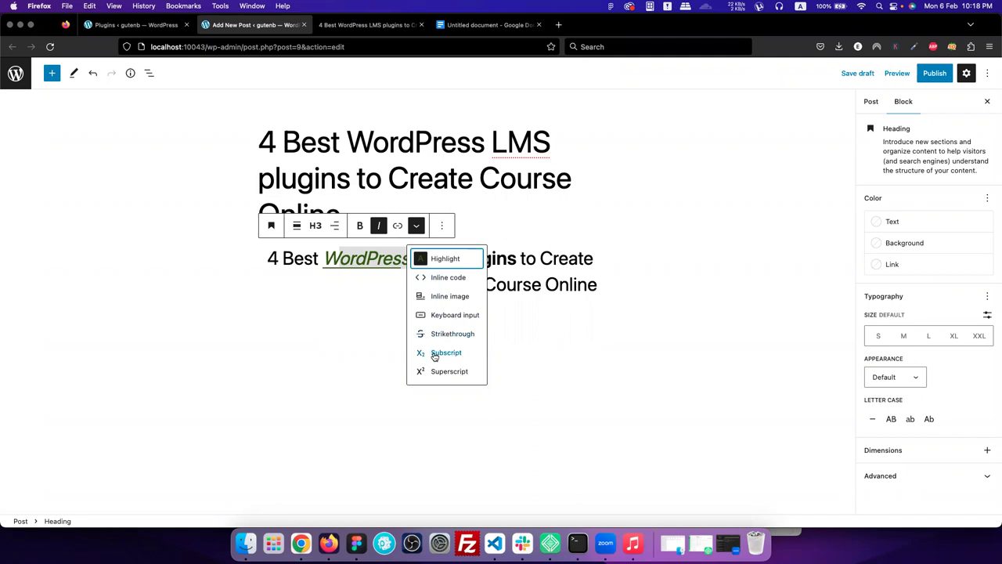
{"action": "left_click", "coordinate": [326, 262]}
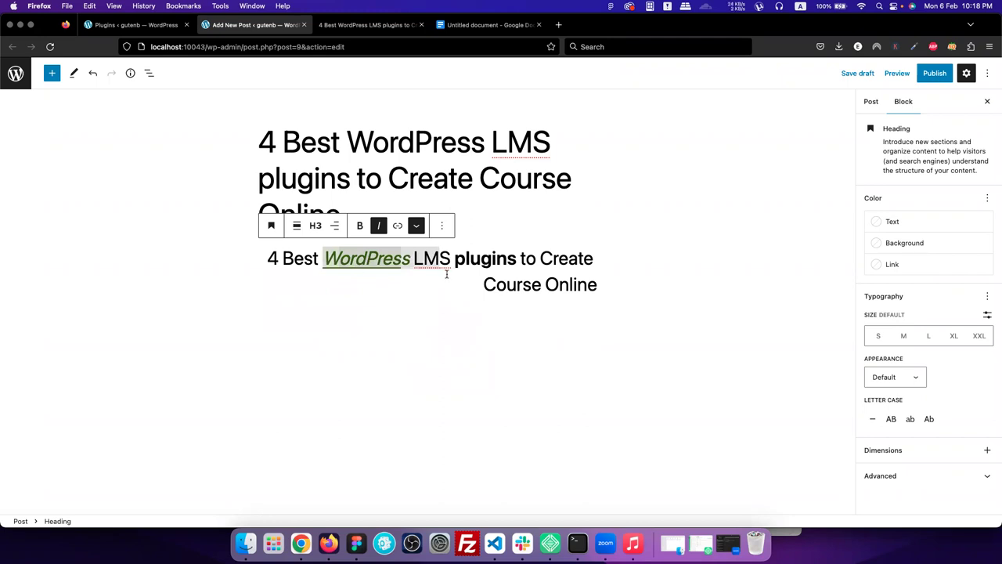
{"action": "left_click", "coordinate": [442, 227]}
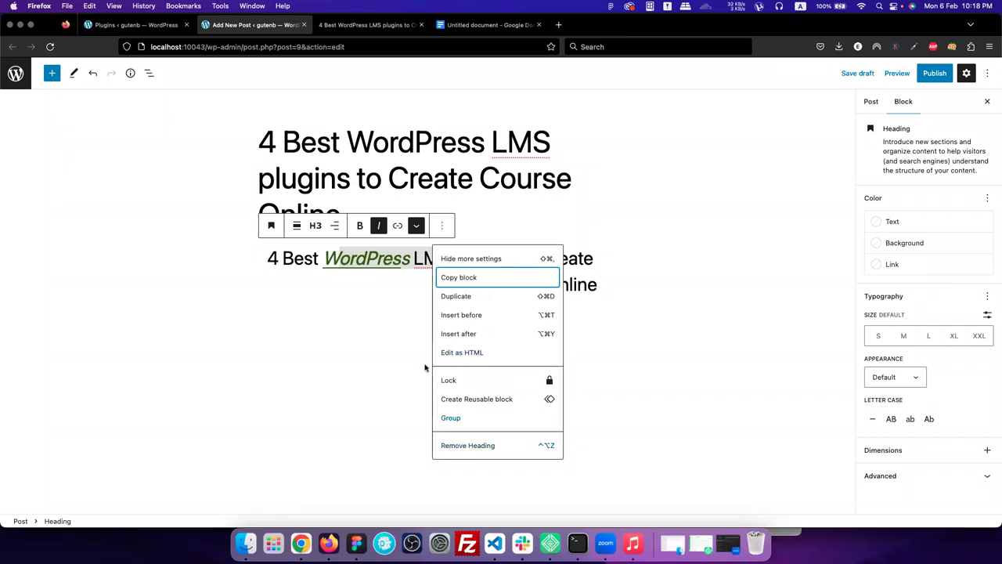
{"action": "left_click", "coordinate": [417, 255]}
{"action": "left_click", "coordinate": [442, 225]}
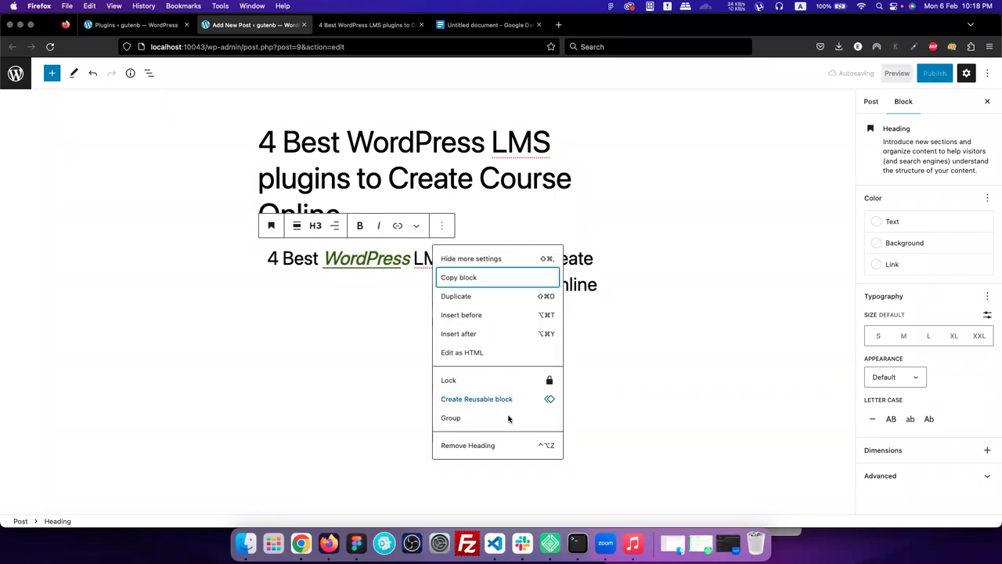
{"action": "key", "text": "ctrl+alt+z"}
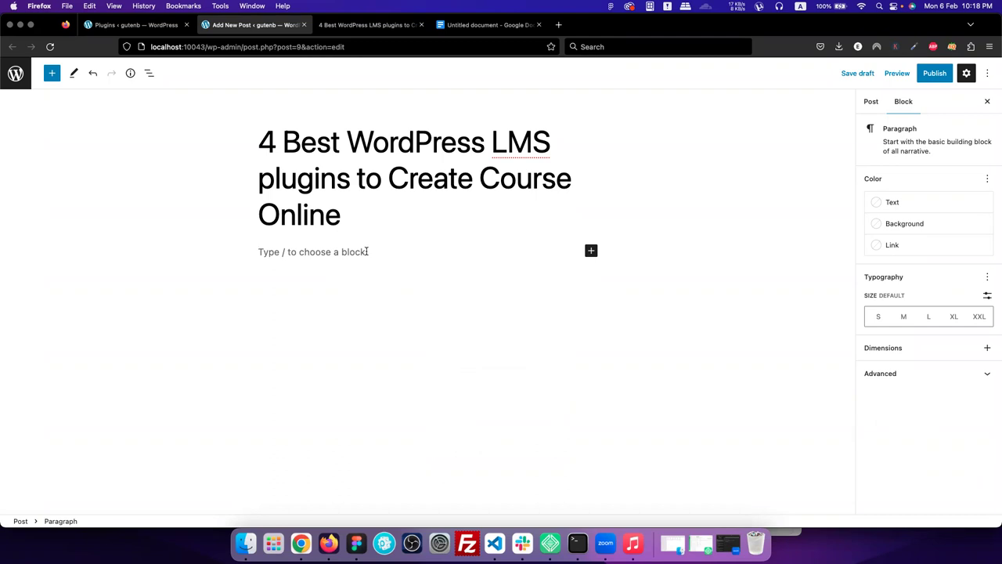
Insert a Paragraph block from the block library below the post title.
{"action": "left_click", "coordinate": [52, 73]}
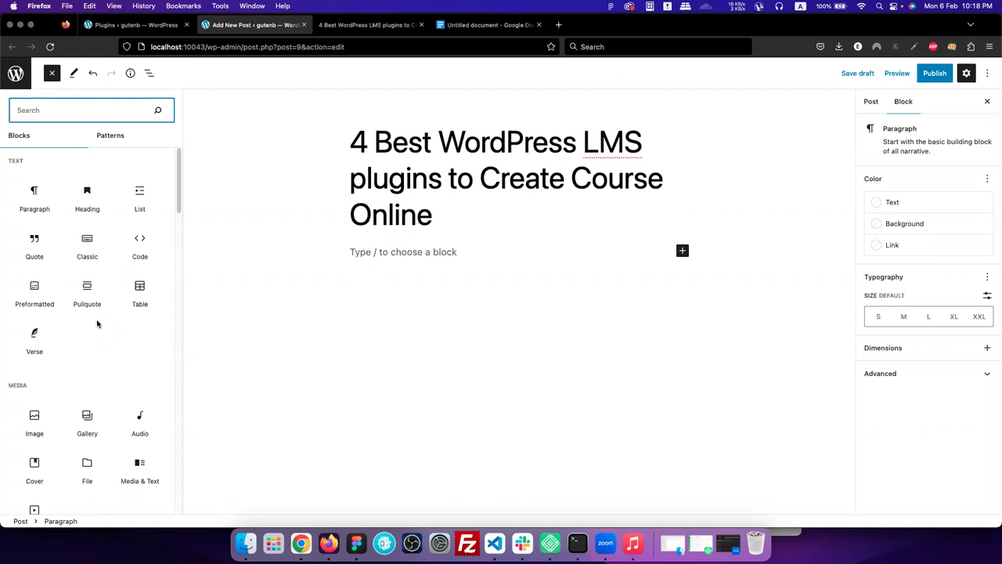
{"action": "scroll", "coordinate": [87, 415], "scroll_direction": "down", "scroll_amount": 1}
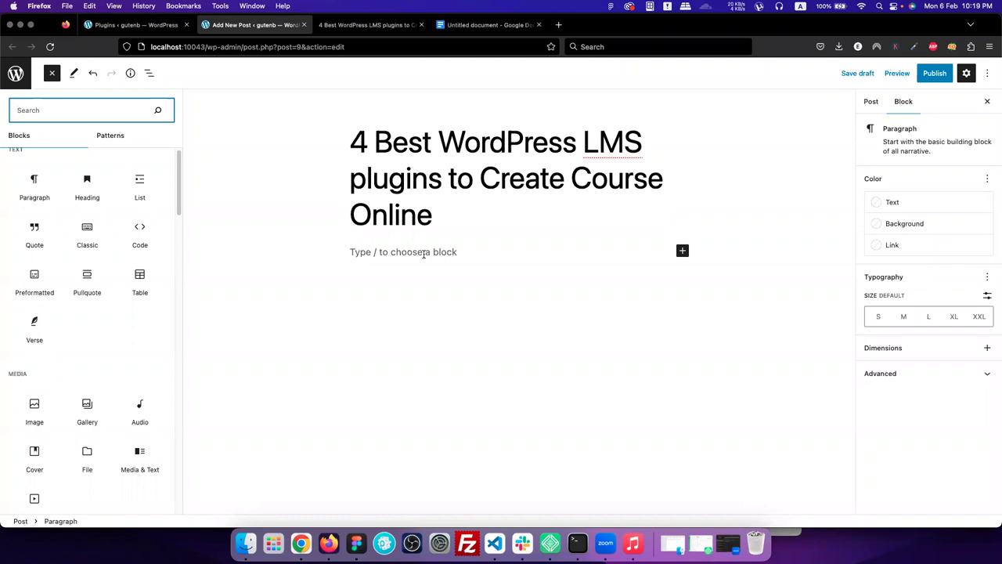
{"action": "left_click", "coordinate": [424, 252]}
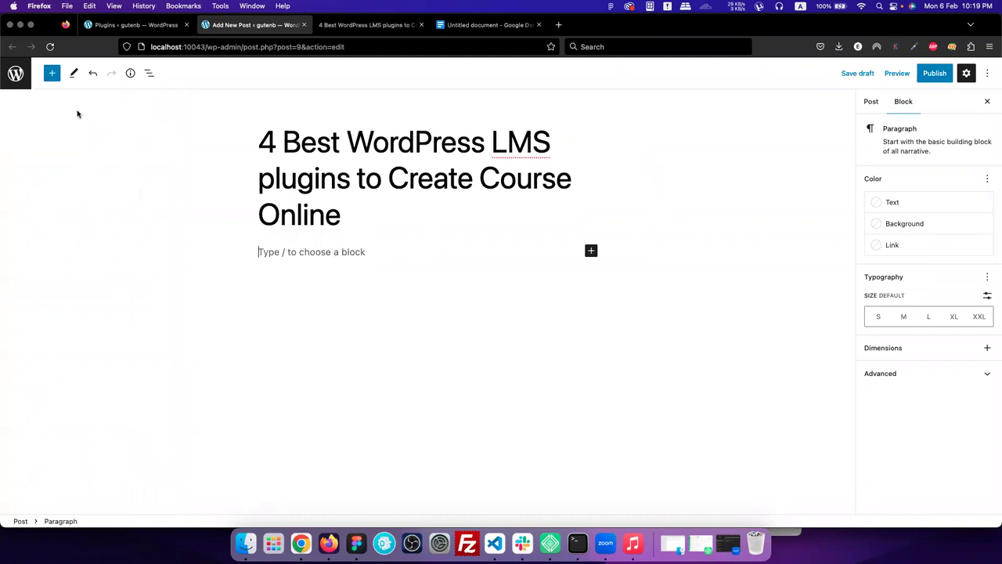
{"action": "left_click", "coordinate": [52, 73]}
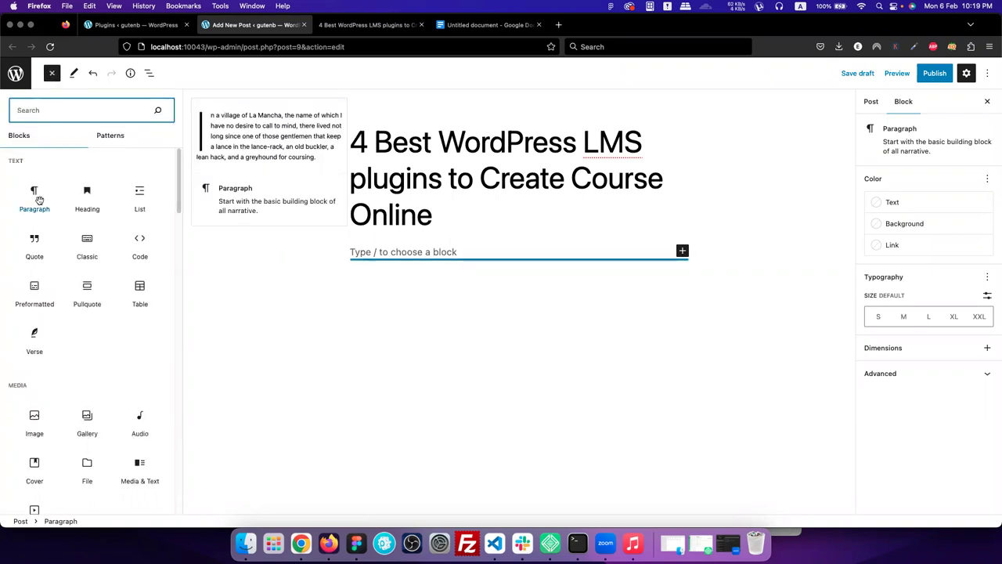
{"action": "left_click", "coordinate": [36, 204]}
{"action": "left_click_drag", "start_coordinate": [33, 213], "coordinate": [438, 250]}
{"action": "left_click", "coordinate": [439, 250]}
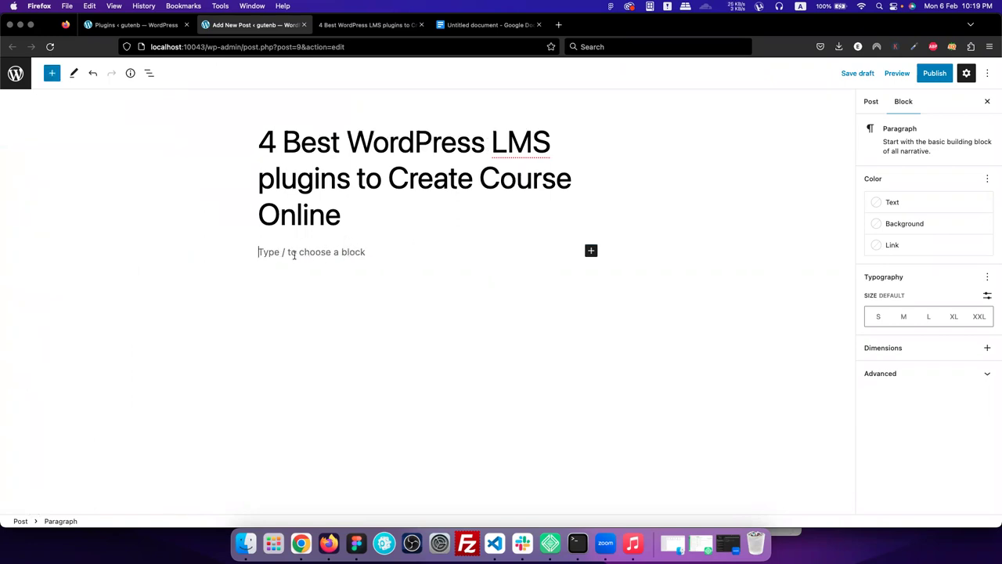
Copy the article's opening paragraph, starting "Online learning has created a new curve", from the esrat.net page into the post's Paragraph block.
{"action": "left_click", "coordinate": [372, 26]}
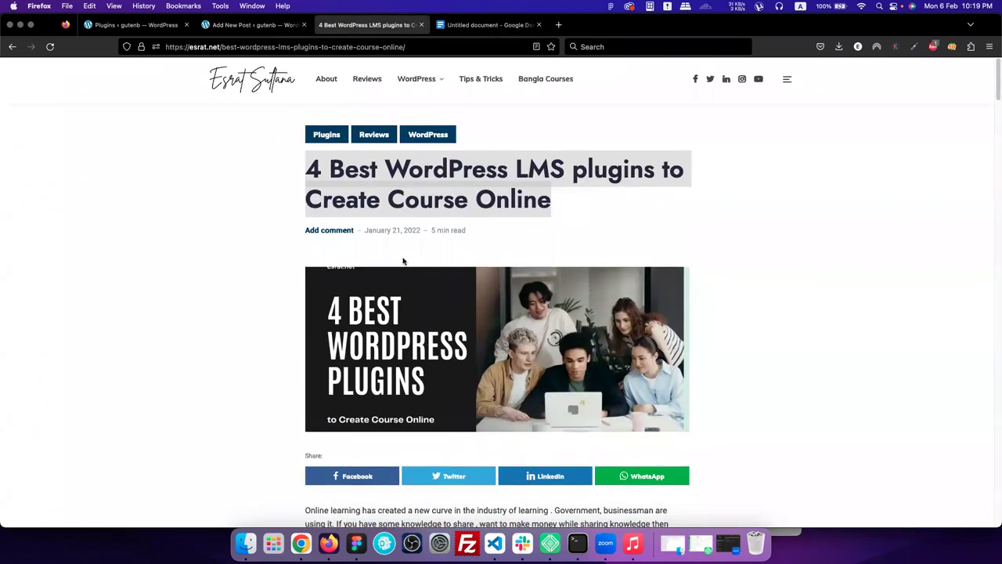
{"action": "scroll", "coordinate": [403, 263], "scroll_direction": "down", "scroll_amount": 4}
{"action": "triple_click", "coordinate": [312, 347]}
{"action": "key", "text": "super+c"}
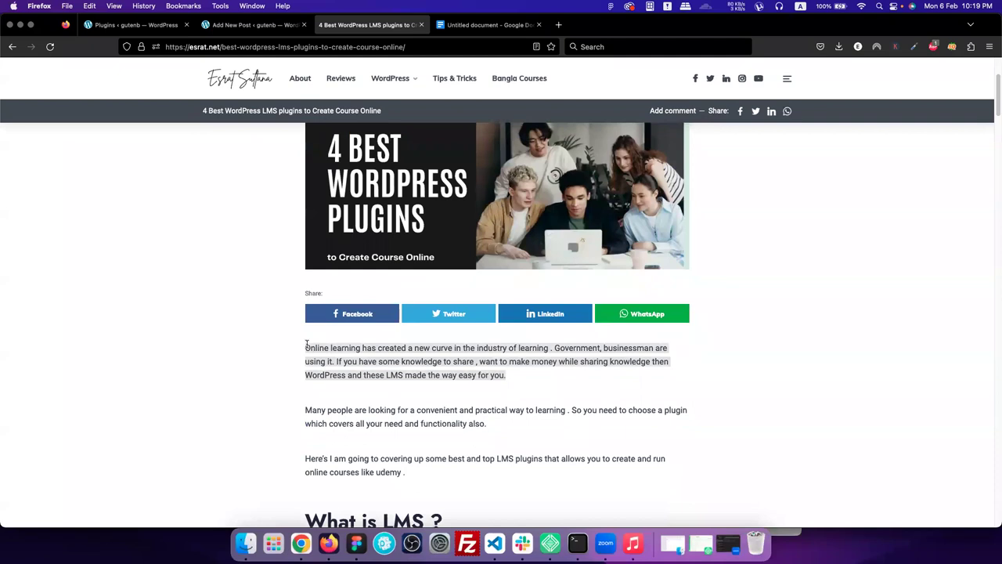
{"action": "left_click", "coordinate": [255, 24]}
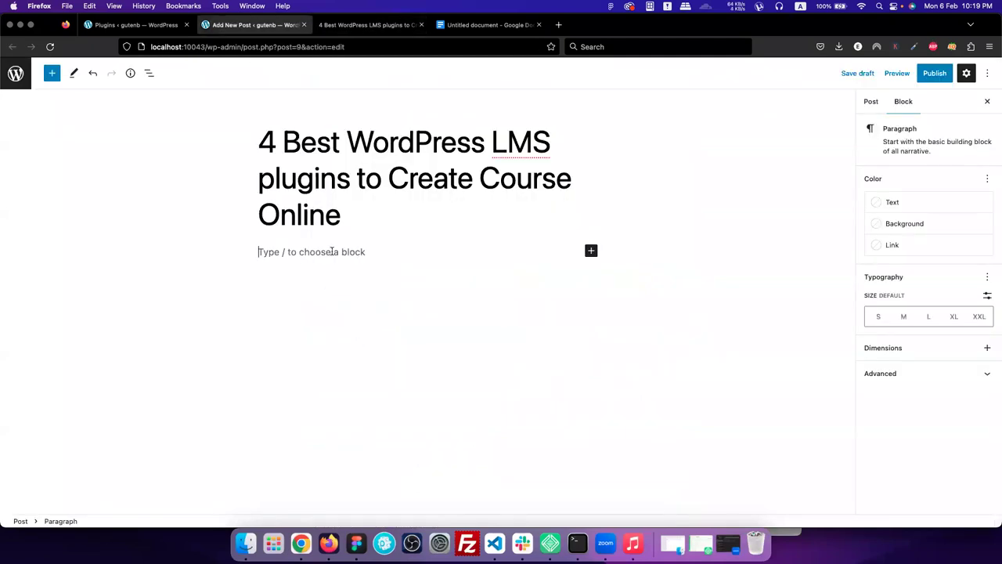
{"action": "key", "text": "super+v"}
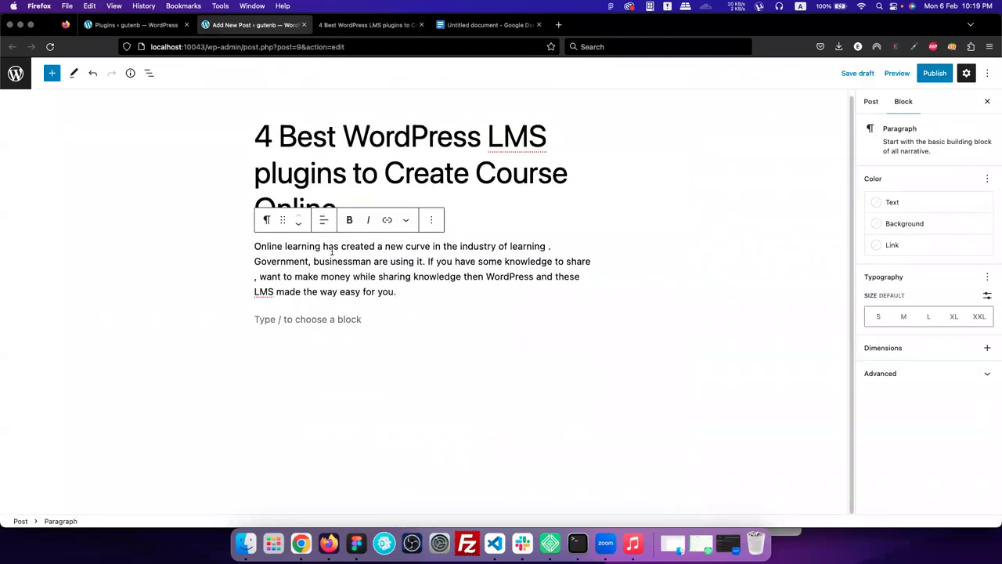
Insert a Heading block from the block library directly below the pasted paragraph.
{"action": "left_click", "coordinate": [307, 318]}
{"action": "left_click", "coordinate": [418, 287]}
{"action": "key", "text": "super+s"}
{"action": "scroll", "coordinate": [406, 282], "scroll_direction": "down", "scroll_amount": 1}
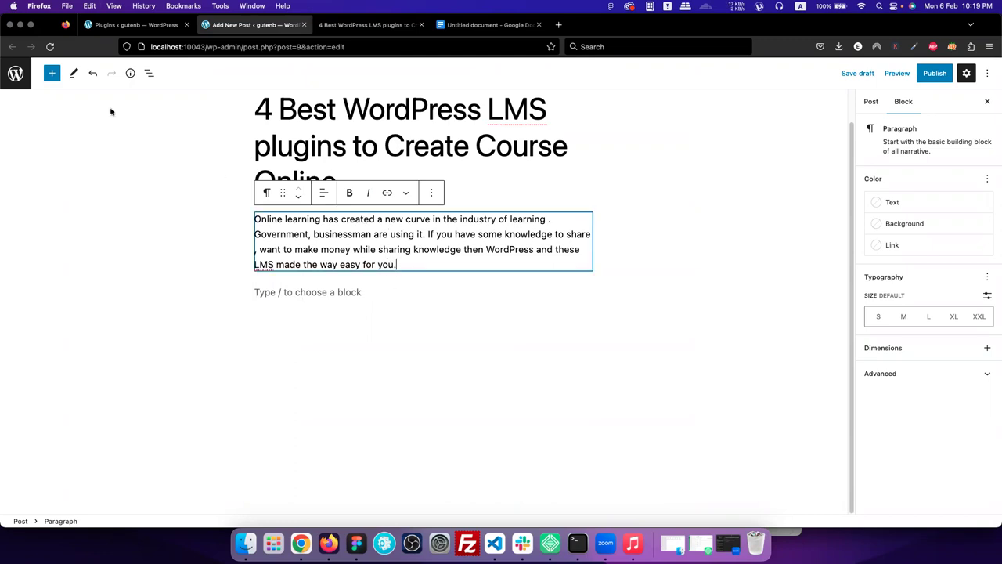
{"action": "left_click", "coordinate": [52, 73]}
{"action": "left_click_drag", "start_coordinate": [90, 205], "coordinate": [495, 286]}
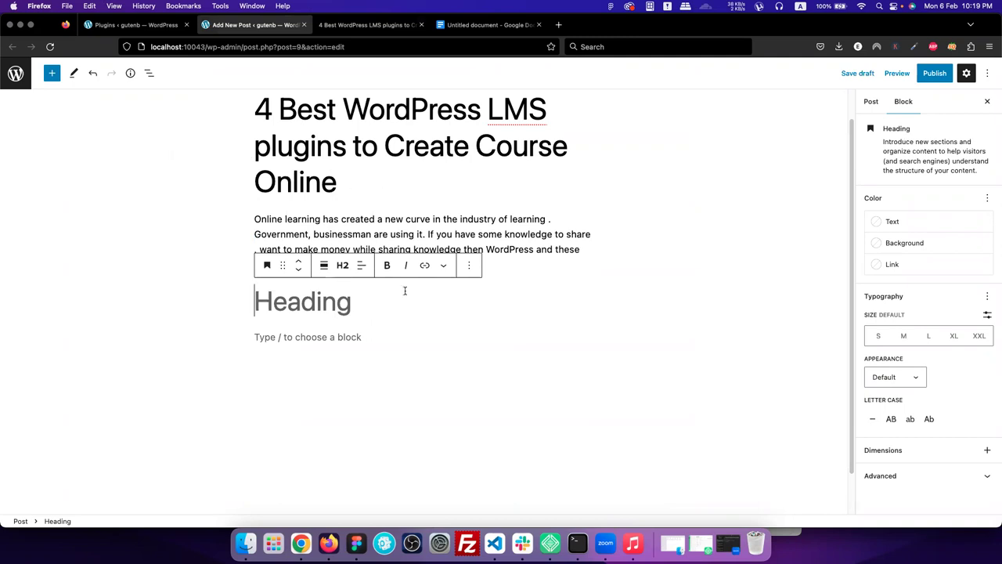
Insert an Image block directly below the empty heading and upload Behance Portfolio.png from the Downloads folder into it.
{"action": "left_click", "coordinate": [52, 73]}
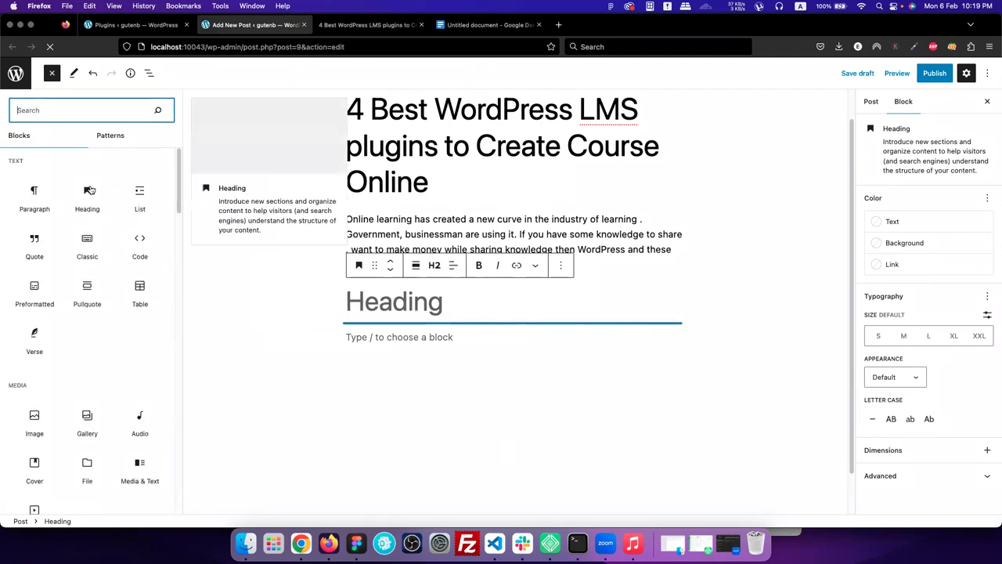
{"action": "scroll", "coordinate": [110, 290], "scroll_direction": "down", "scroll_amount": 2}
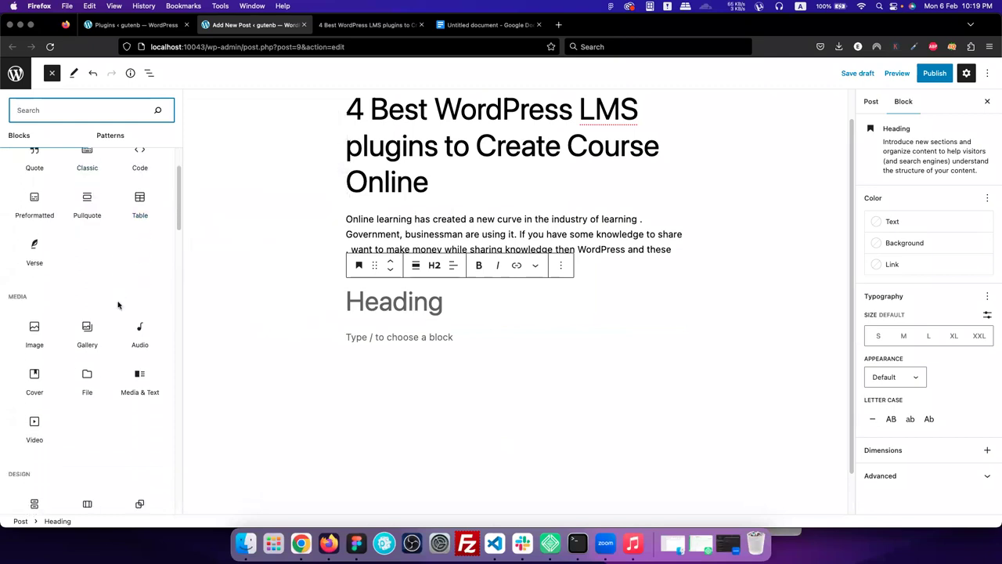
{"action": "left_click_drag", "start_coordinate": [217, 345], "coordinate": [415, 336]}
{"action": "left_click", "coordinate": [374, 342]}
{"action": "left_click", "coordinate": [290, 344]}
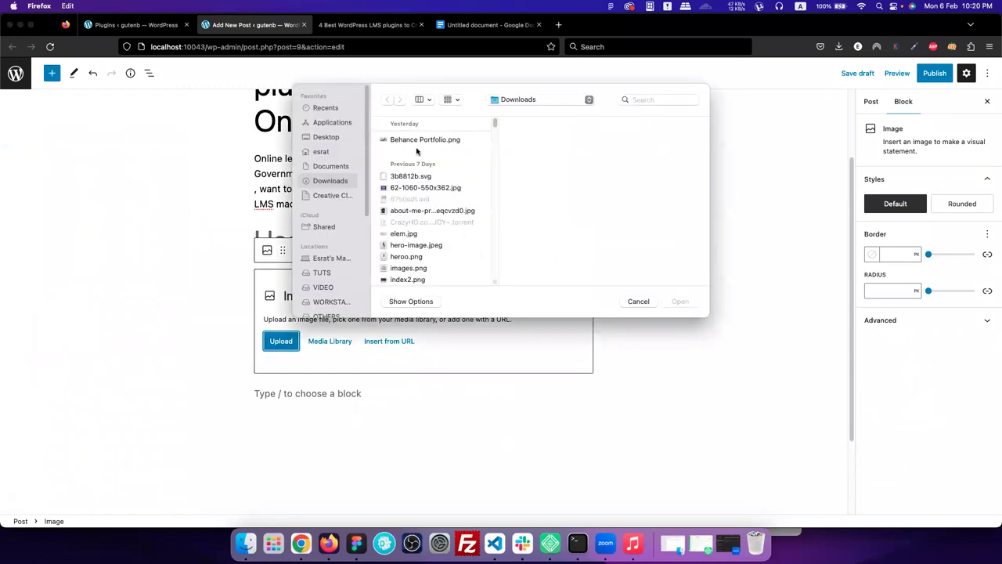
{"action": "left_click", "coordinate": [417, 141]}
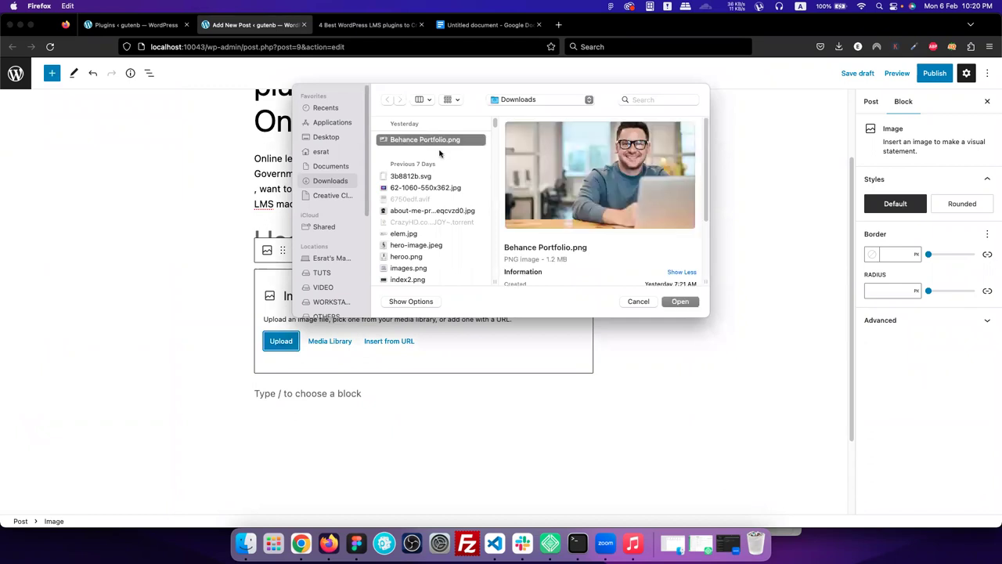
{"action": "left_click", "coordinate": [678, 302]}
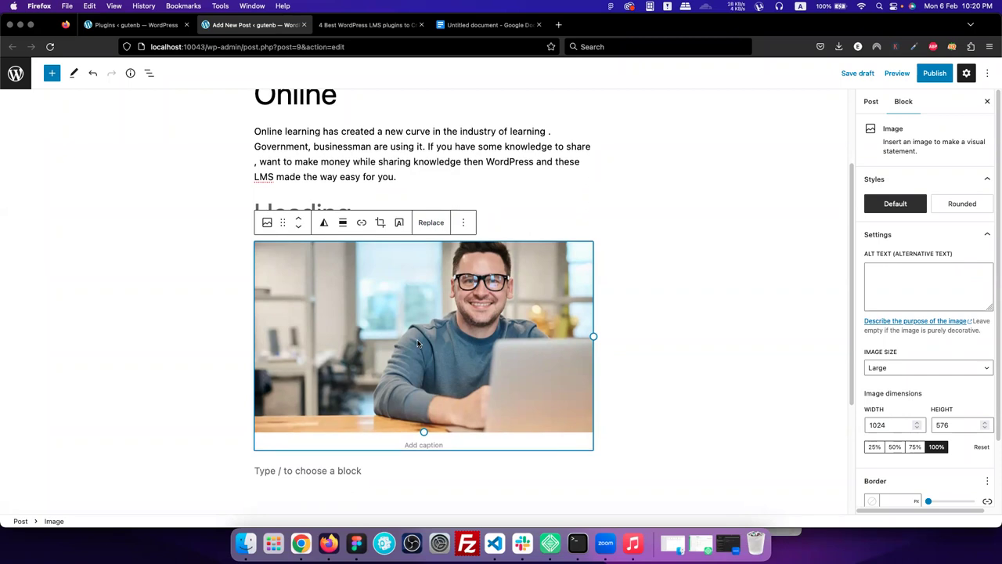
Add the text "caption" as the caption under the uploaded image.
{"action": "scroll", "coordinate": [417, 343], "scroll_direction": "down", "scroll_amount": 1}
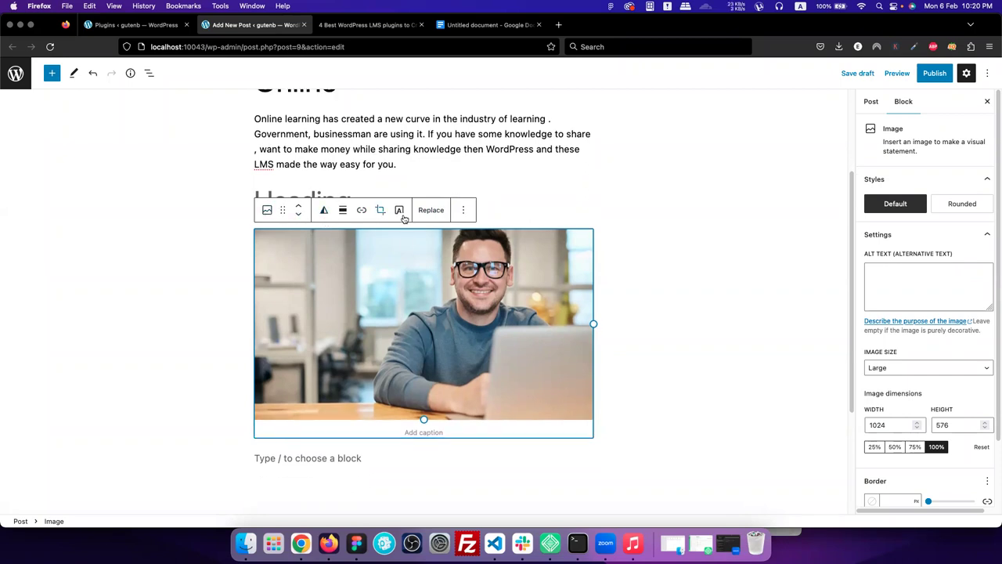
{"action": "scroll", "coordinate": [439, 317], "scroll_direction": "down", "scroll_amount": 1}
{"action": "scroll", "coordinate": [440, 317], "scroll_direction": "down", "scroll_amount": 1}
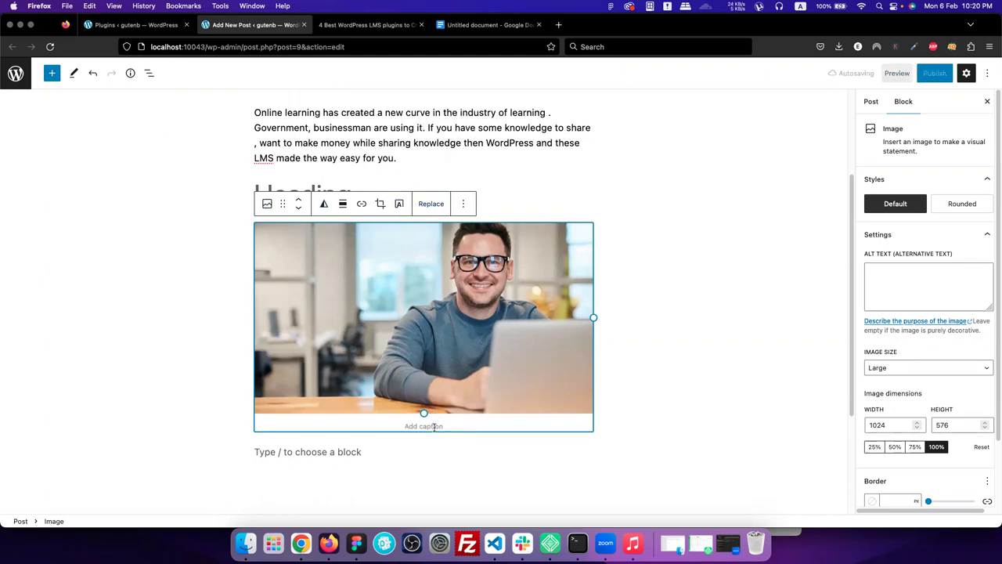
{"action": "left_click", "coordinate": [433, 426]}
{"action": "type", "text": "ca"}
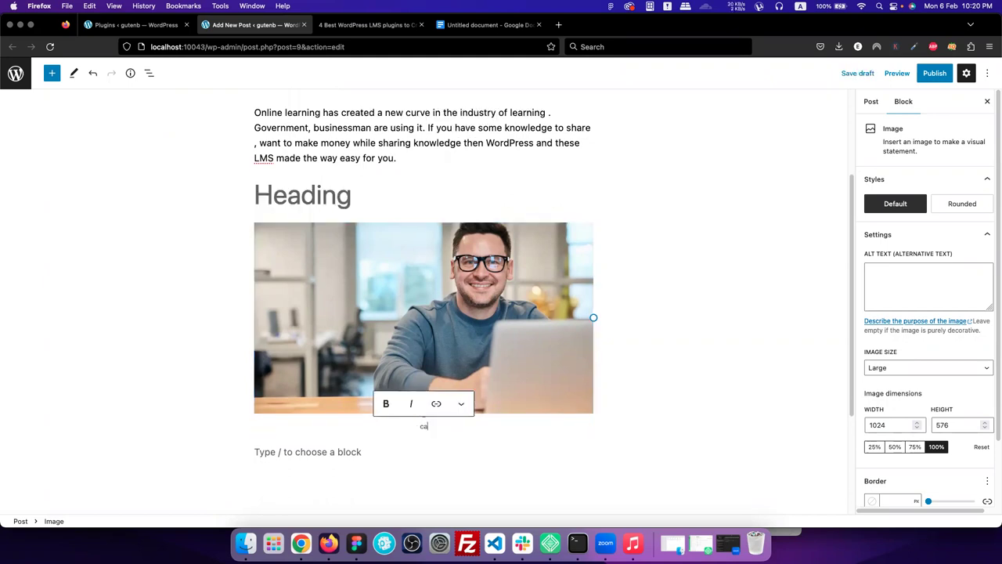
{"action": "type", "text": "ption"}
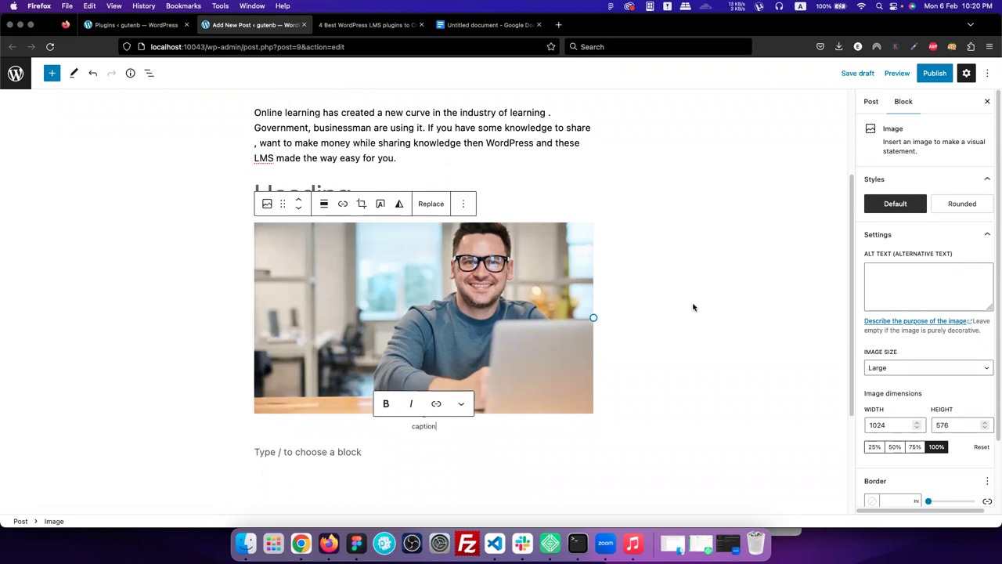
{"action": "left_click", "coordinate": [661, 290]}
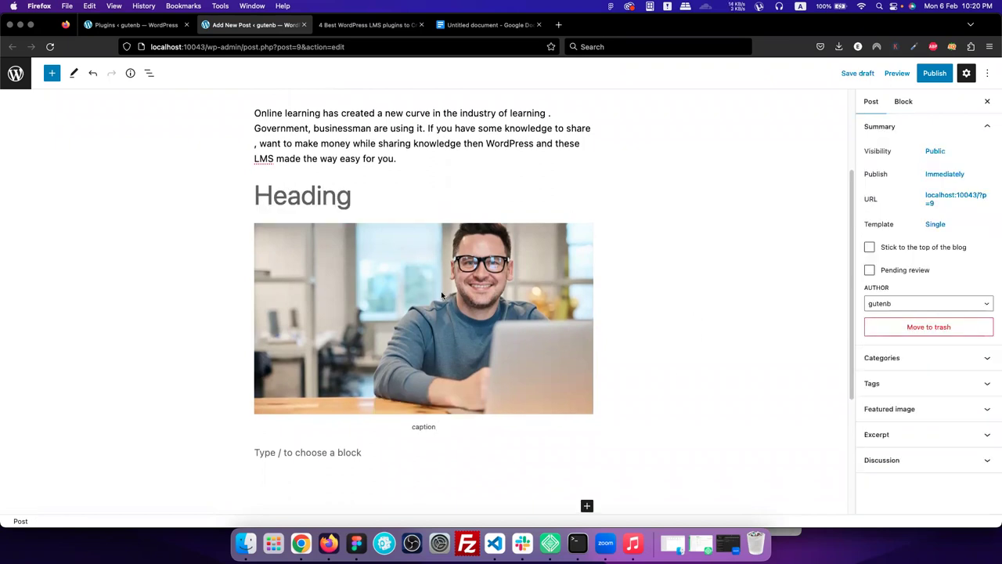
Duplicate the Heading block that sits above the image.
{"action": "scroll", "coordinate": [356, 278], "scroll_direction": "up", "scroll_amount": 1}
{"action": "left_click", "coordinate": [353, 243]}
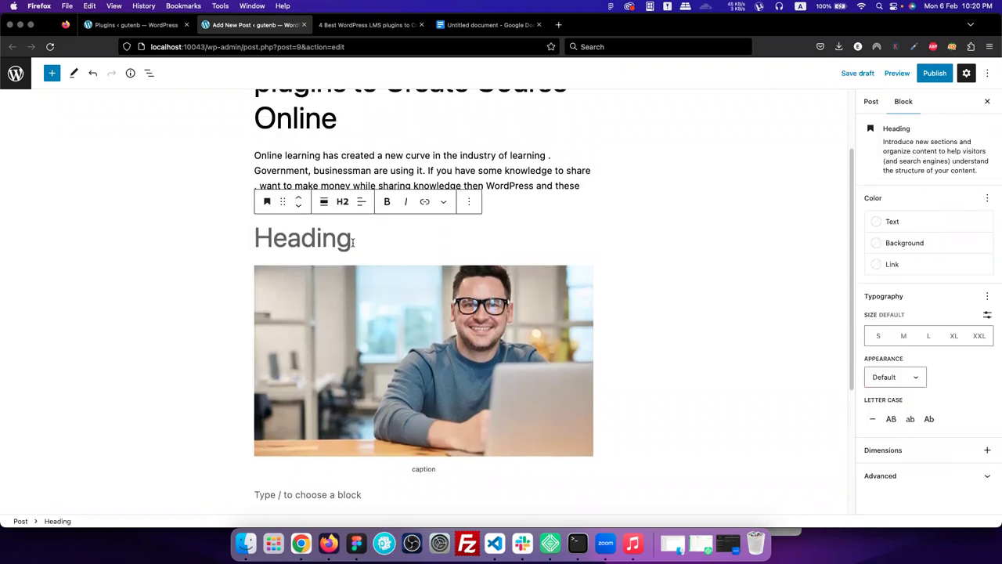
{"action": "scroll", "coordinate": [353, 243], "scroll_direction": "down", "scroll_amount": 2}
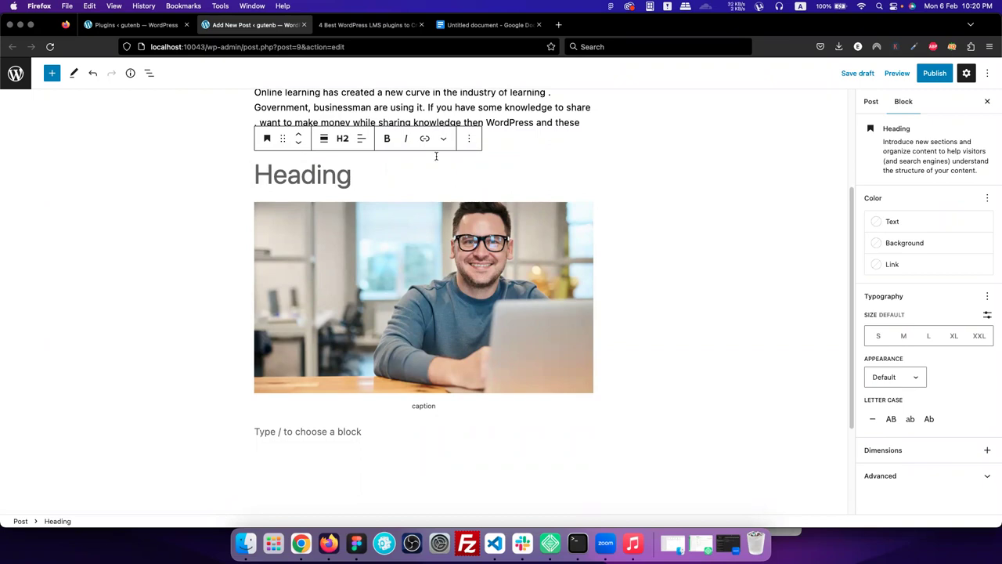
{"action": "left_click", "coordinate": [468, 139]}
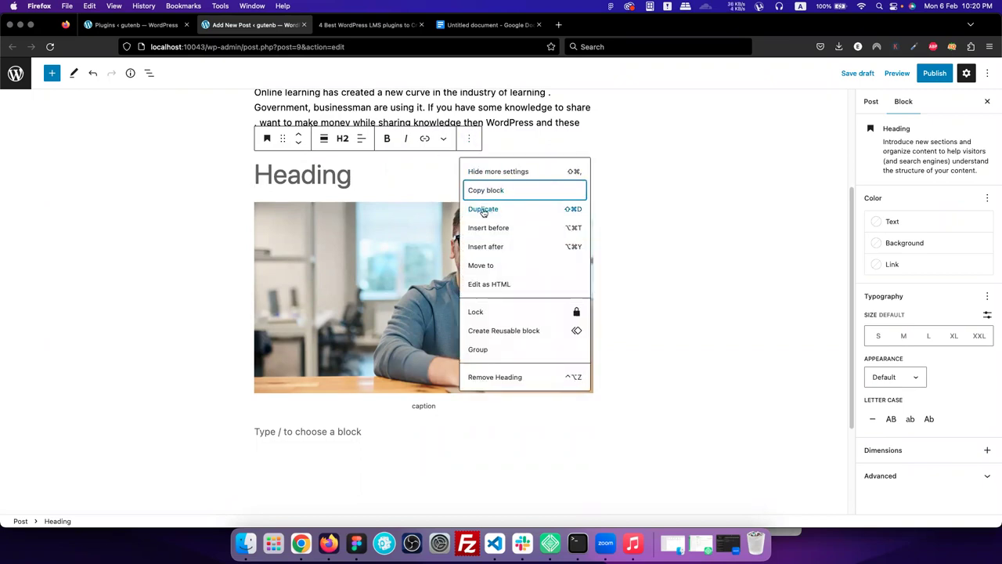
{"action": "left_click", "coordinate": [483, 210]}
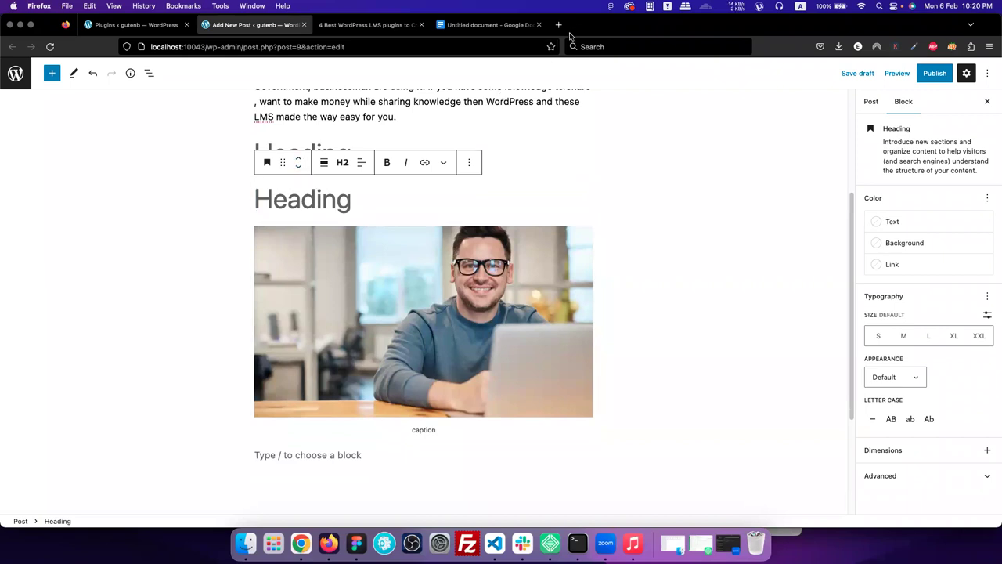
Try moving the duplicated Heading block up and down in the post, and place it directly below the image.
{"action": "left_click", "coordinate": [299, 171]}
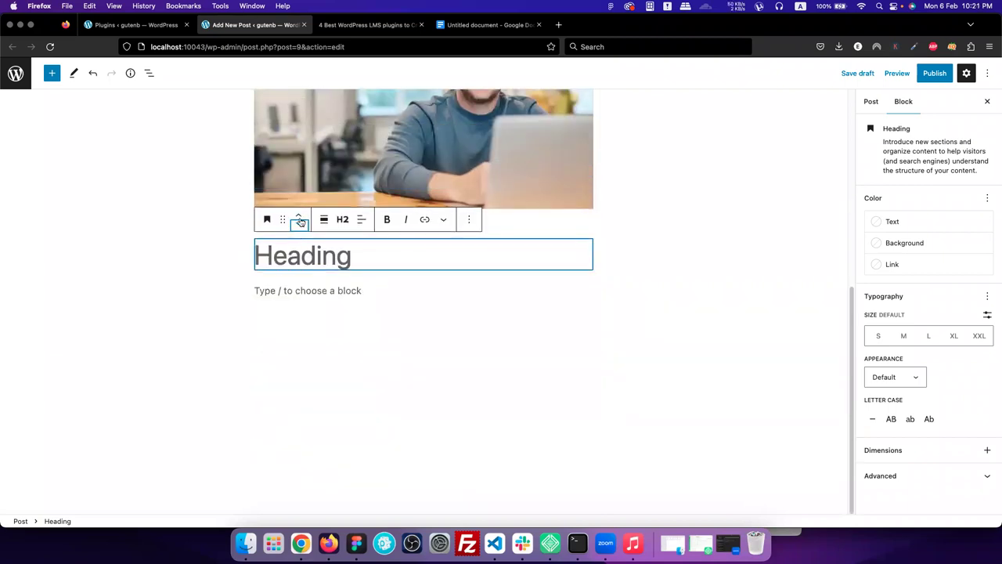
{"action": "left_click", "coordinate": [299, 216]}
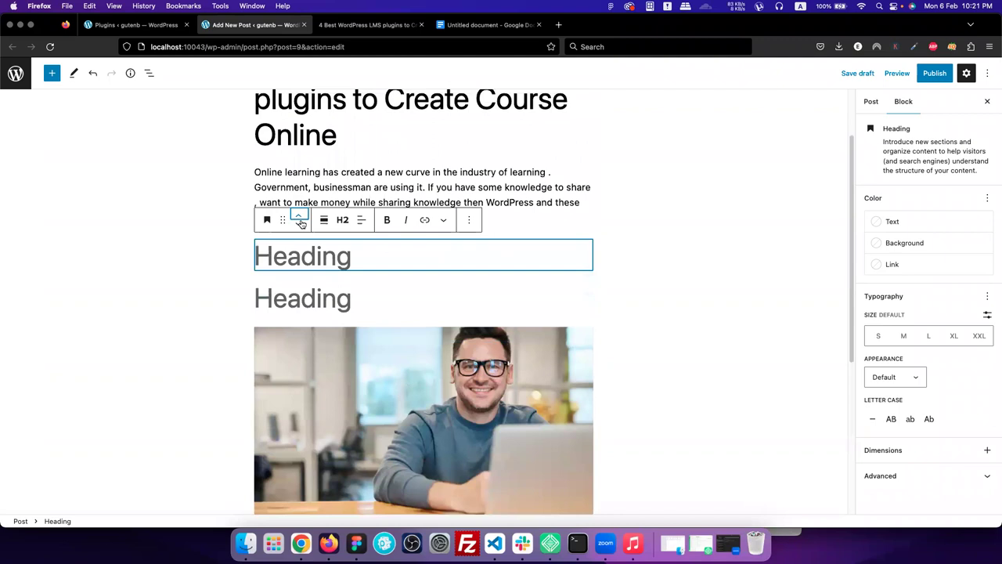
{"action": "left_click", "coordinate": [299, 226]}
{"action": "left_click", "coordinate": [299, 225]}
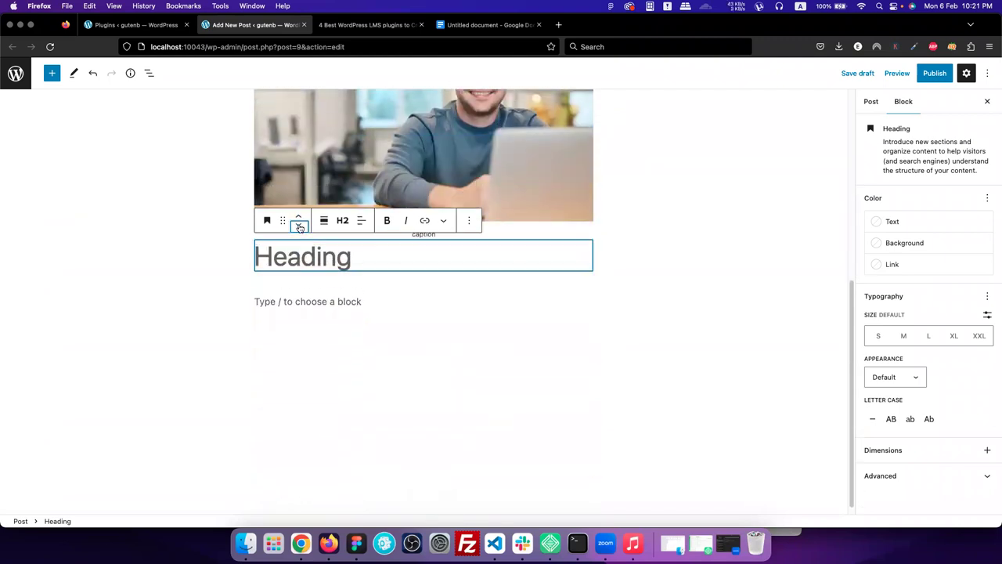
{"action": "left_click", "coordinate": [470, 290]}
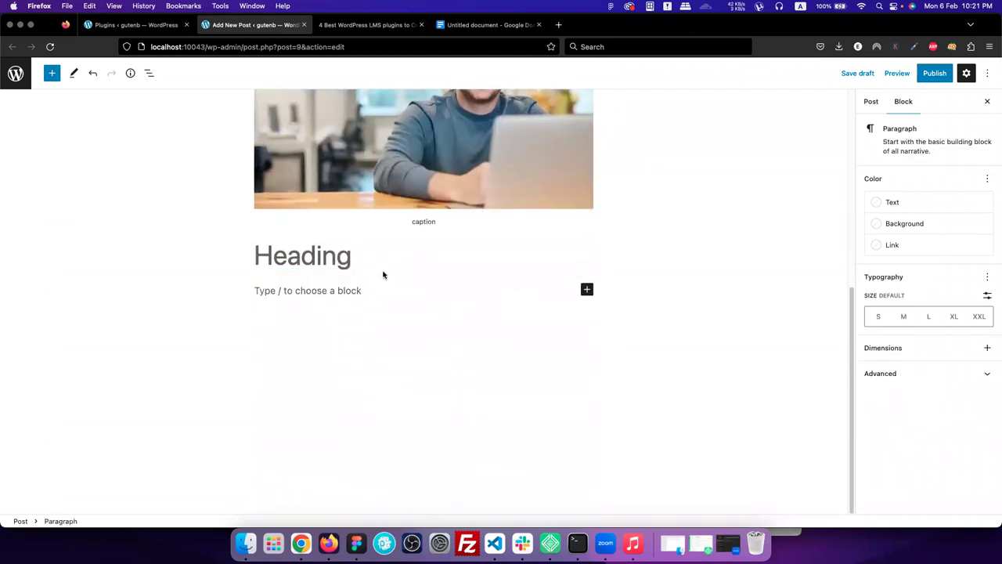
{"action": "scroll", "coordinate": [384, 273], "scroll_direction": "up", "scroll_amount": 3}
{"action": "scroll", "coordinate": [384, 274], "scroll_direction": "down", "scroll_amount": 3}
Set the text color of the heading below the image to Vivid red and its background color to Vivid purple.
{"action": "left_click", "coordinate": [349, 289]}
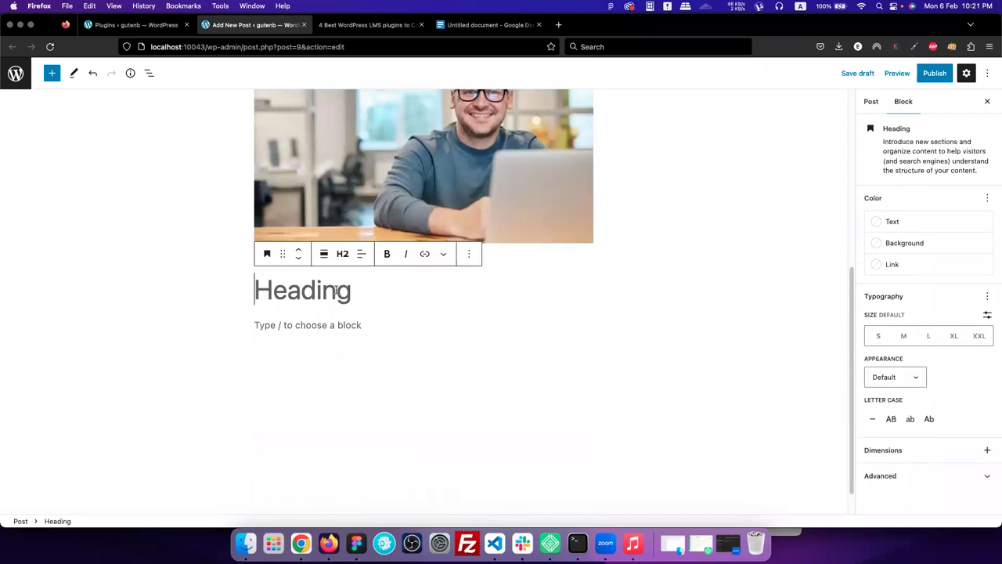
{"action": "scroll", "coordinate": [348, 291], "scroll_direction": "up", "scroll_amount": 1}
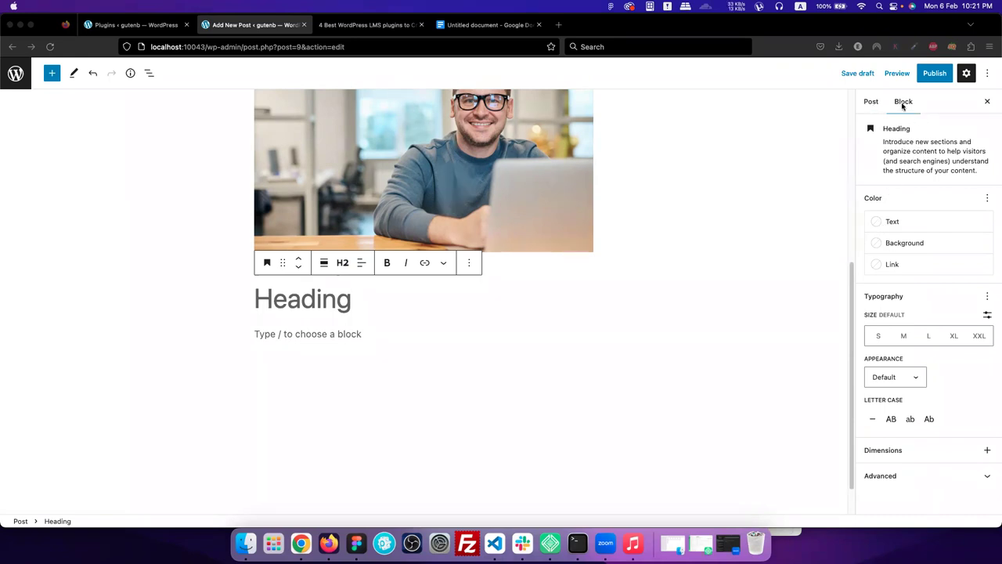
{"action": "left_click", "coordinate": [878, 225]}
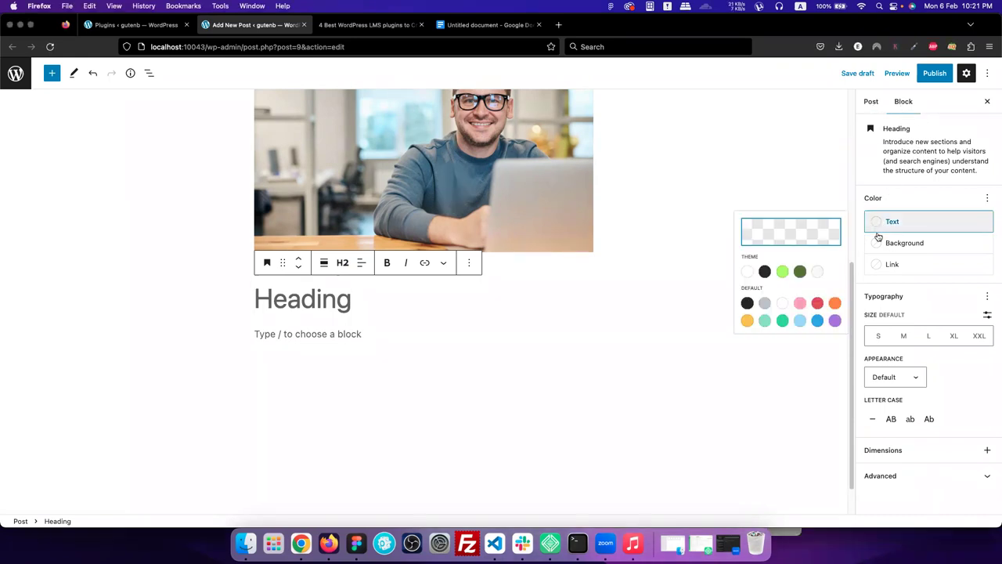
{"action": "left_click", "coordinate": [767, 283]}
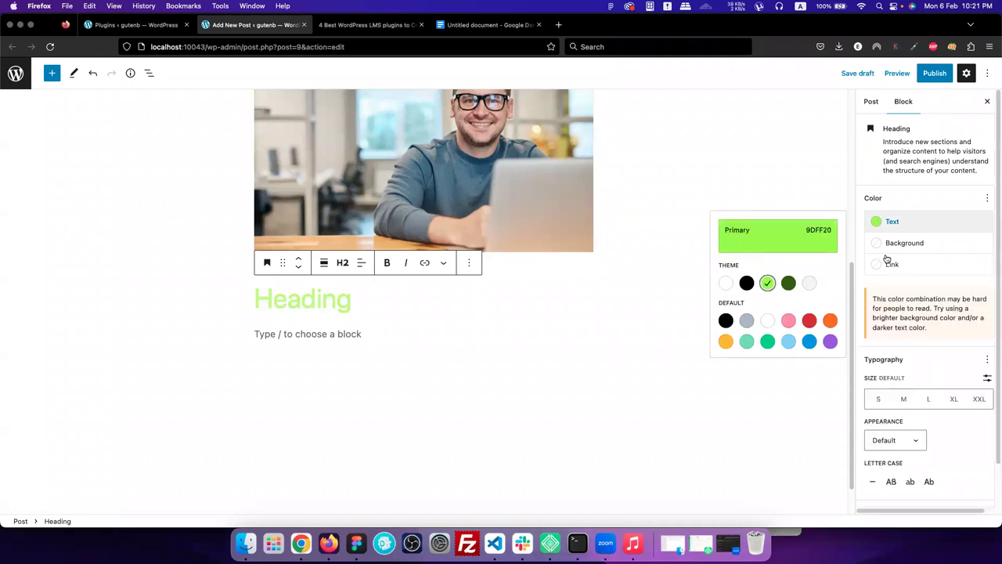
{"action": "left_click", "coordinate": [809, 320]}
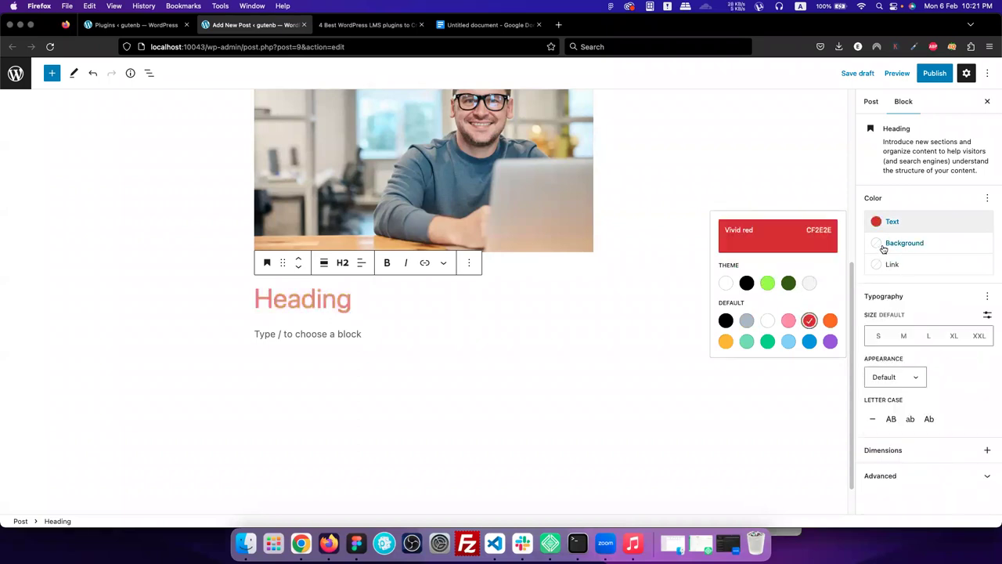
{"action": "left_click", "coordinate": [882, 245]}
{"action": "left_click", "coordinate": [830, 388]}
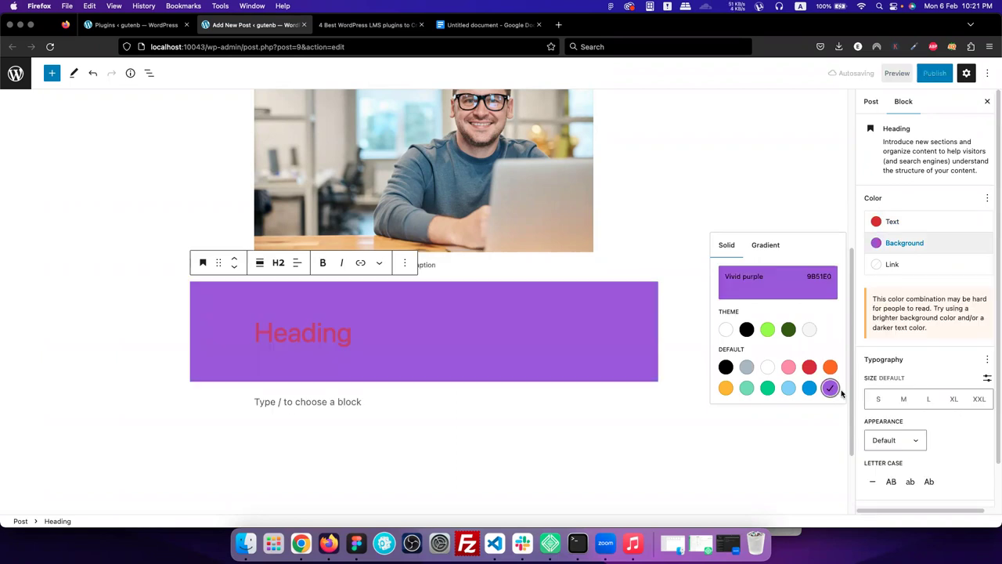
{"action": "left_click", "coordinate": [880, 266]}
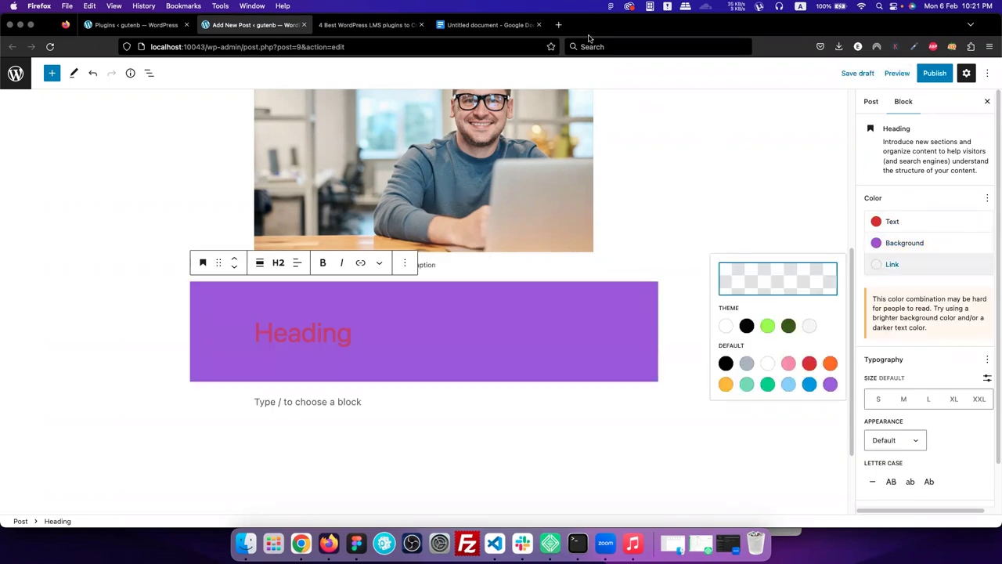
{"action": "left_click", "coordinate": [362, 346]}
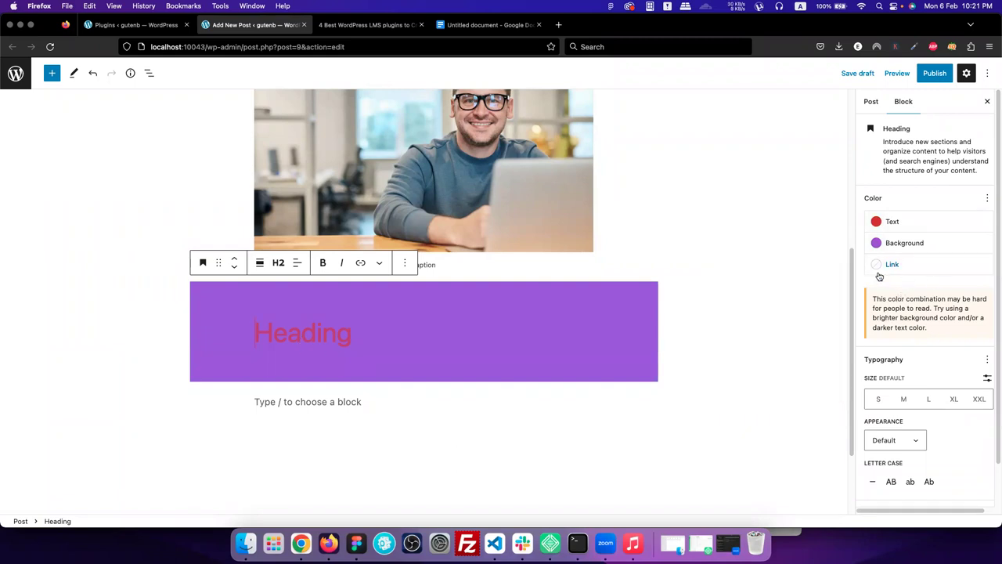
Give the red-on-purple heading a custom font size of 30 px.
{"action": "scroll", "coordinate": [903, 376], "scroll_direction": "down", "scroll_amount": 2}
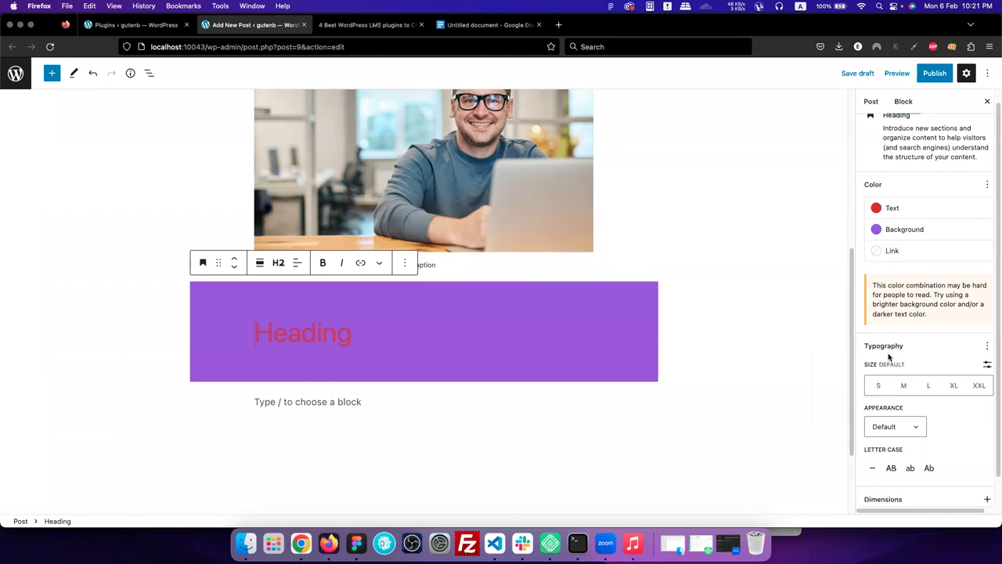
{"action": "scroll", "coordinate": [976, 325], "scroll_direction": "down", "scroll_amount": 1}
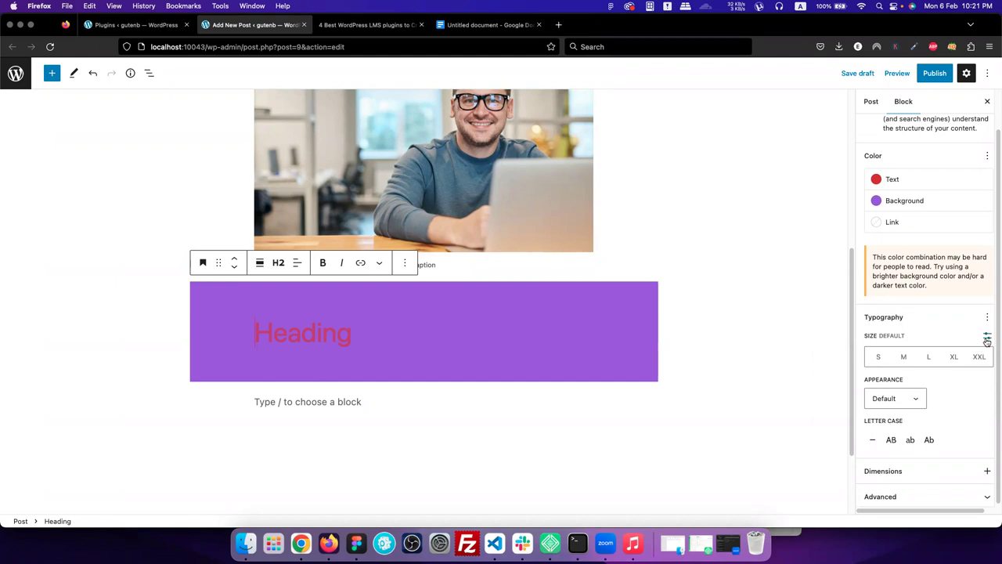
{"action": "left_click", "coordinate": [988, 337]}
{"action": "left_click", "coordinate": [910, 357]}
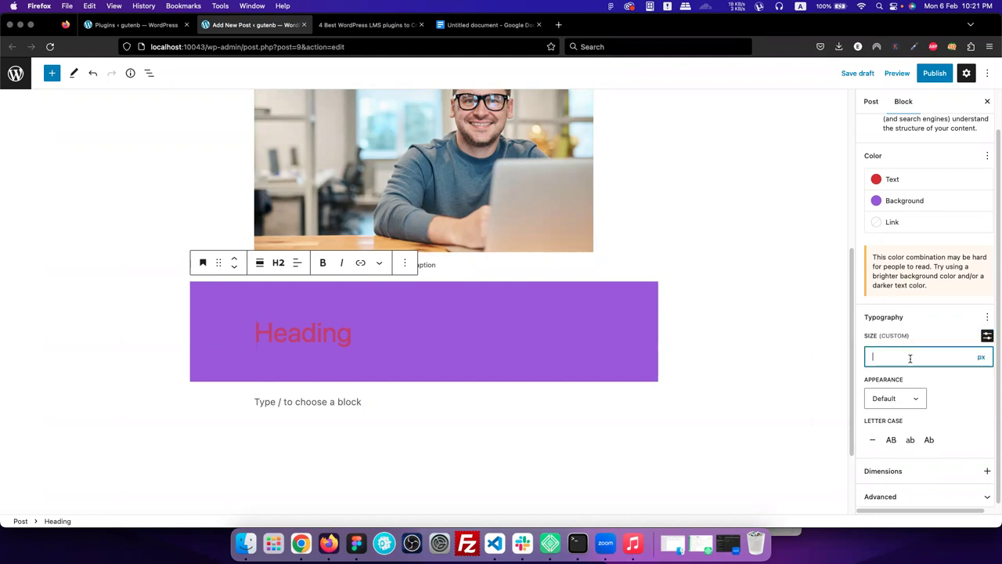
{"action": "type", "text": "20"}
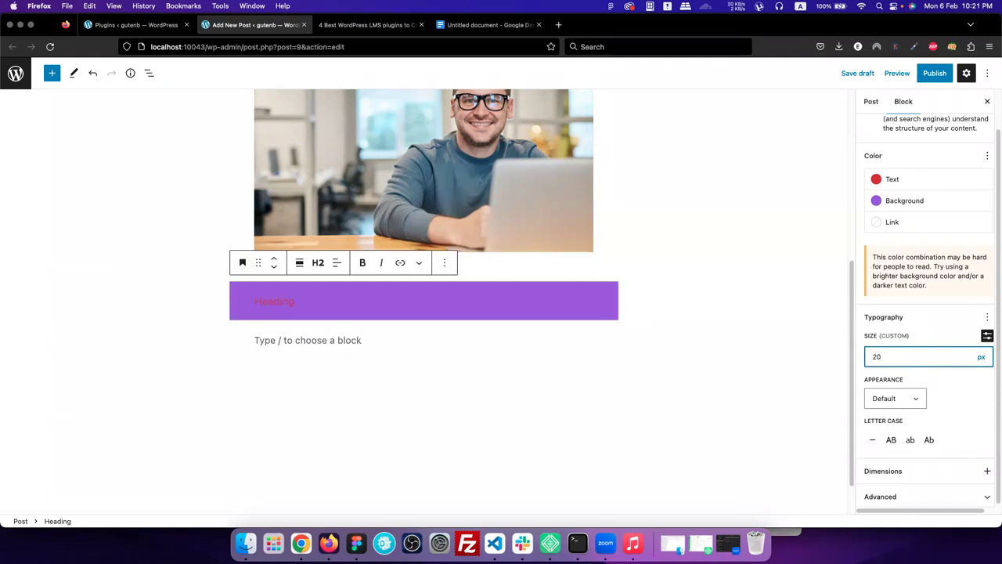
{"action": "key", "text": "BackSpace"}
{"action": "key", "text": "BackSpace"}
{"action": "type", "text": "30"}
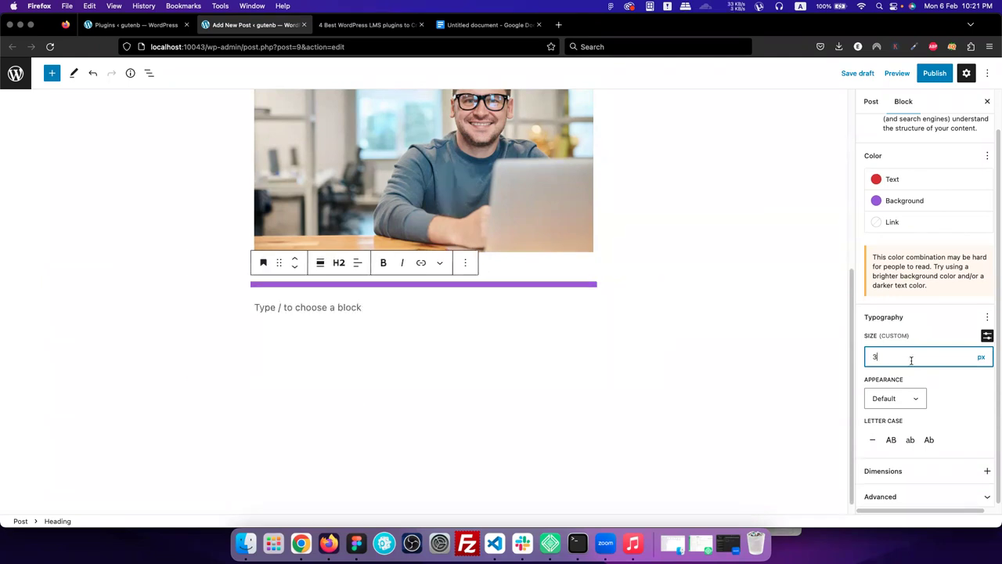
{"action": "left_click", "coordinate": [953, 398]}
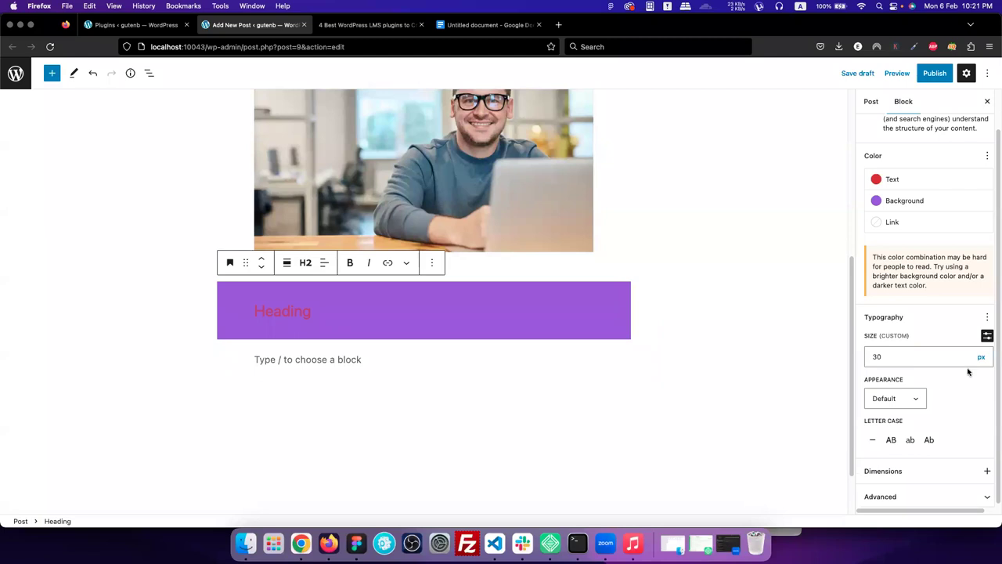
Enable the font family setting for the purple heading and set its font to DM Sans.
{"action": "left_click", "coordinate": [987, 317]}
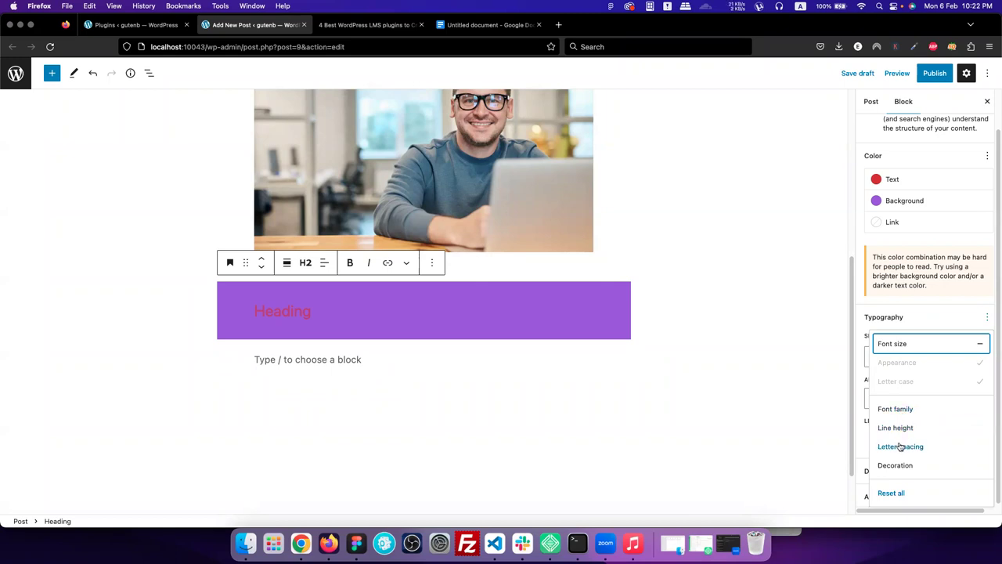
{"action": "left_click", "coordinate": [899, 413]}
{"action": "left_click", "coordinate": [925, 321]}
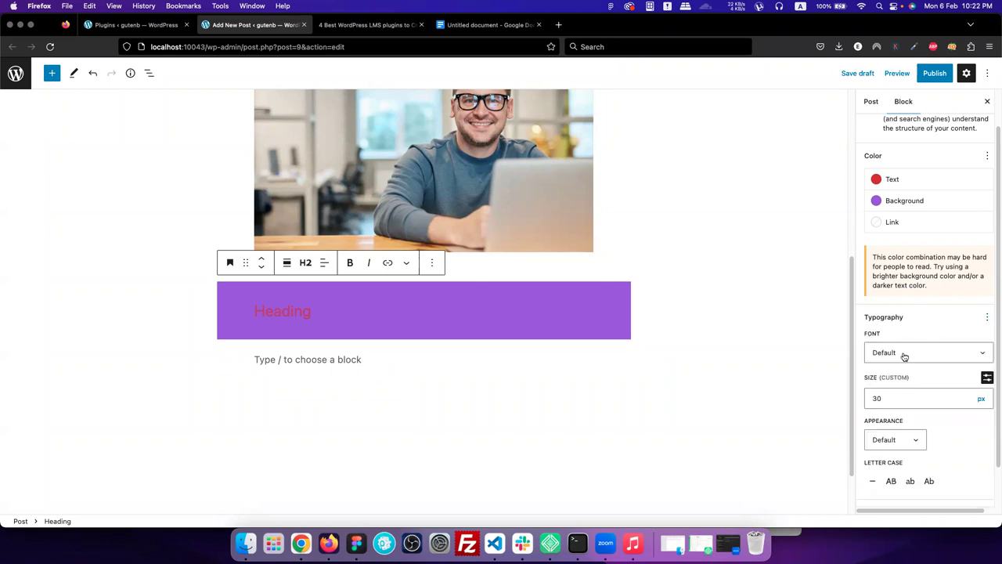
{"action": "left_click", "coordinate": [890, 354]}
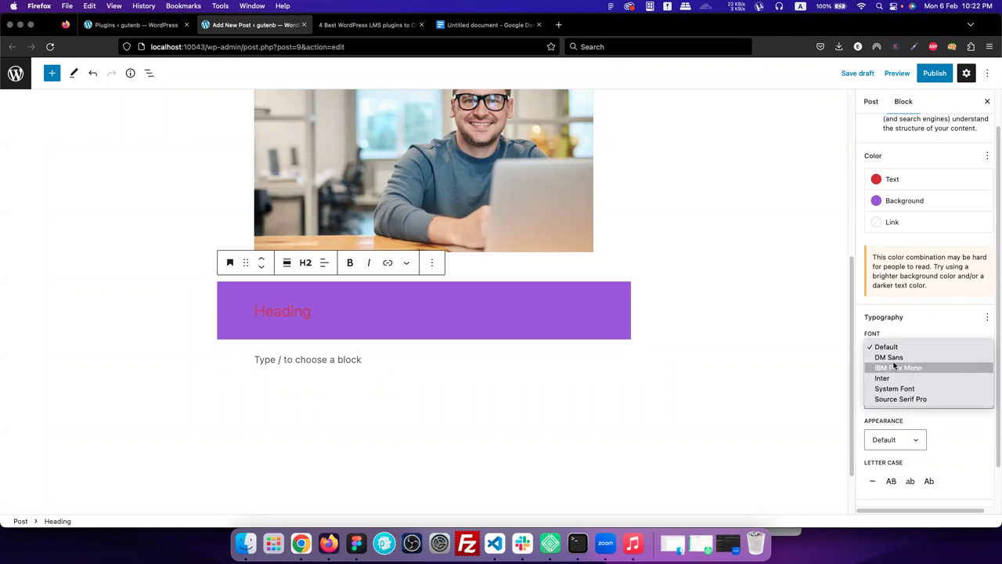
{"action": "left_click", "coordinate": [892, 358]}
Enable the line height setting for the purple heading and set its letter case to uppercase.
{"action": "left_click", "coordinate": [988, 317]}
{"action": "left_click", "coordinate": [900, 432]}
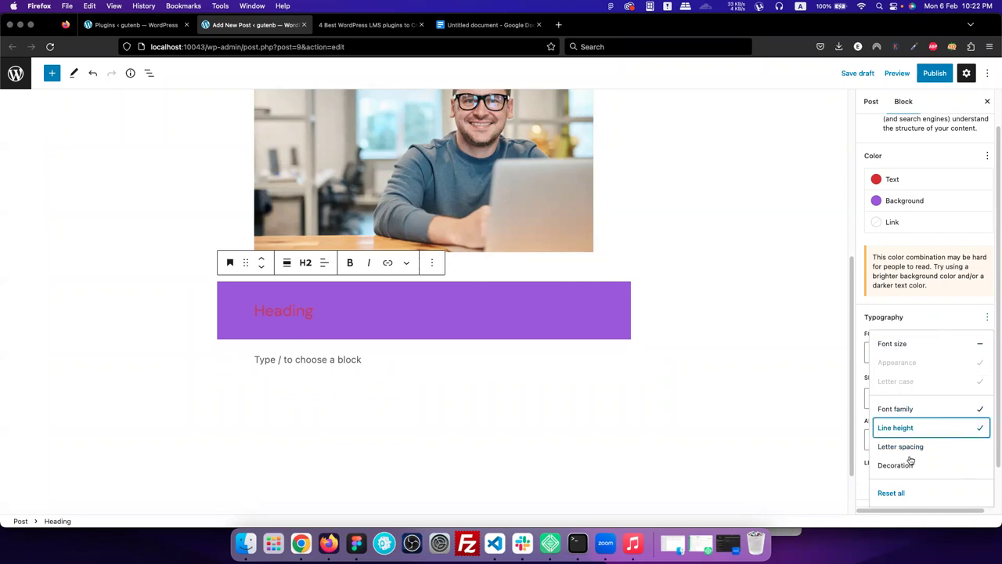
{"action": "left_click", "coordinate": [939, 325]}
{"action": "scroll", "coordinate": [920, 426], "scroll_direction": "down", "scroll_amount": 1}
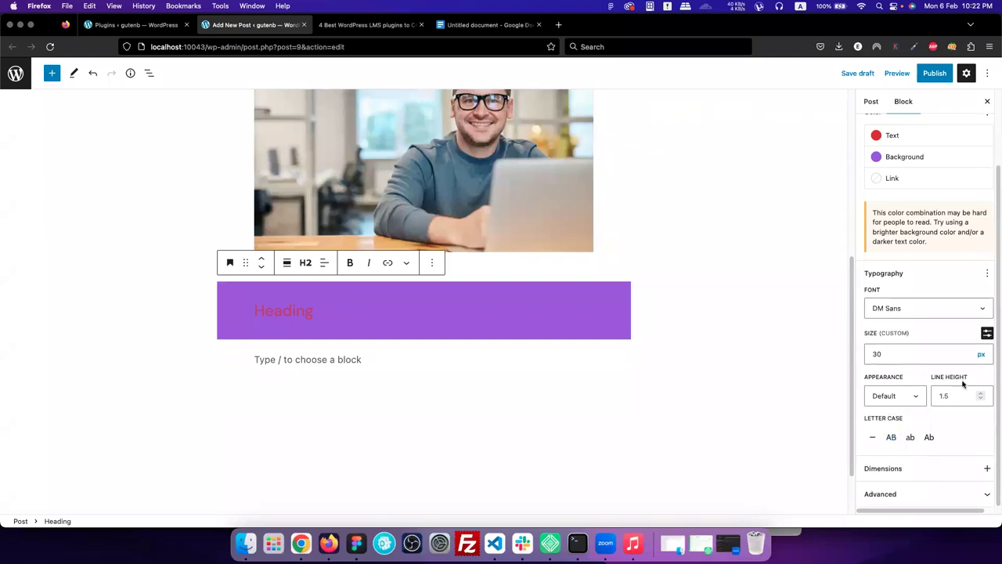
{"action": "left_click", "coordinate": [891, 437]}
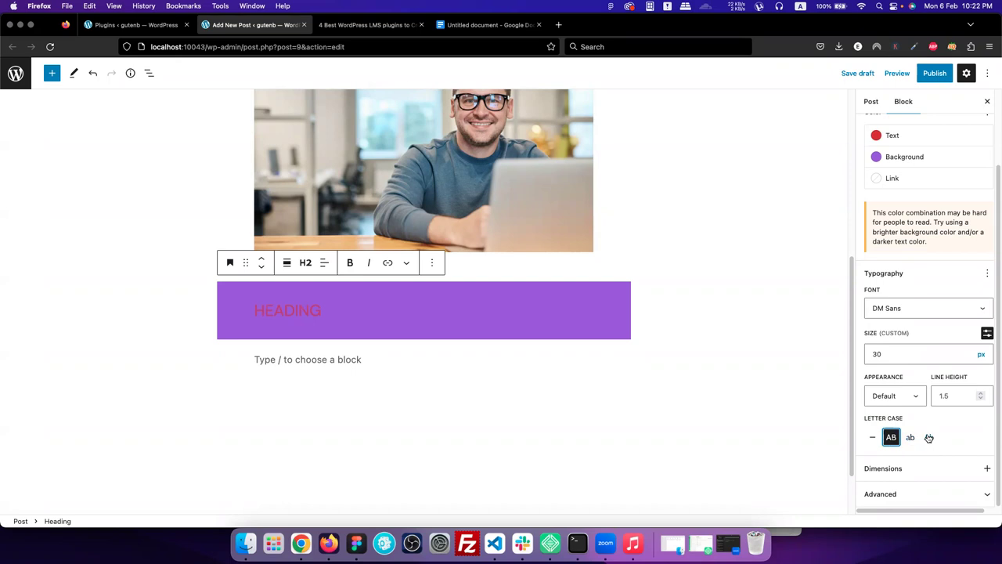
Set the purple heading's text color to the white theme color Base (FFFFFF).
{"action": "left_click", "coordinate": [876, 136]}
{"action": "left_click", "coordinate": [725, 198]}
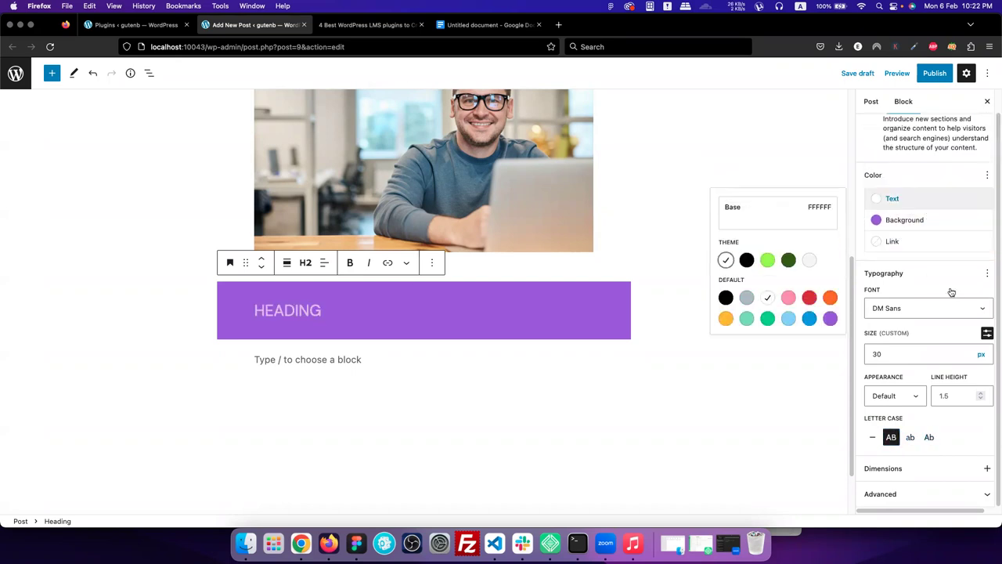
{"action": "left_click", "coordinate": [951, 289]}
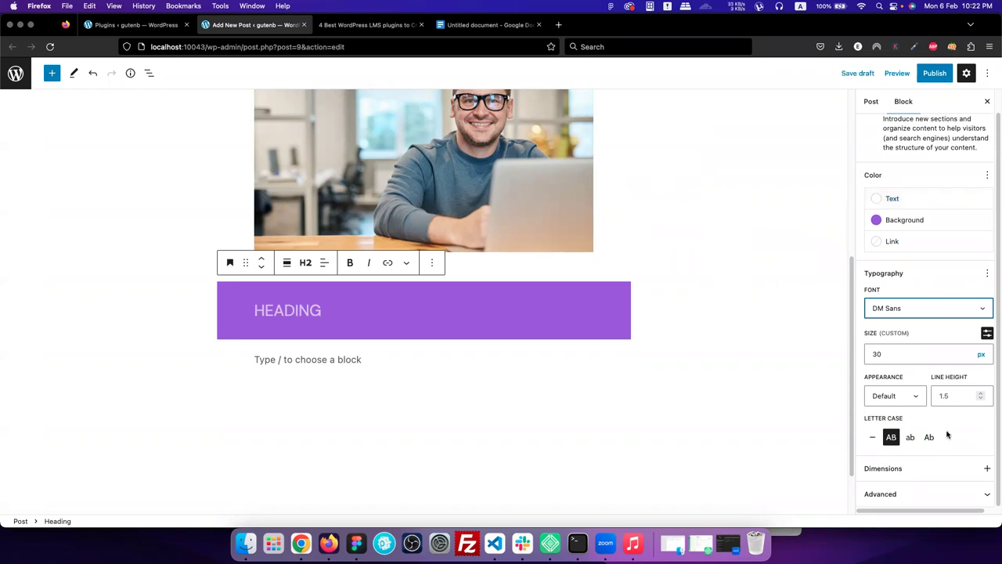
Reset all typography settings of the purple heading to their defaults.
{"action": "left_click", "coordinate": [967, 398]}
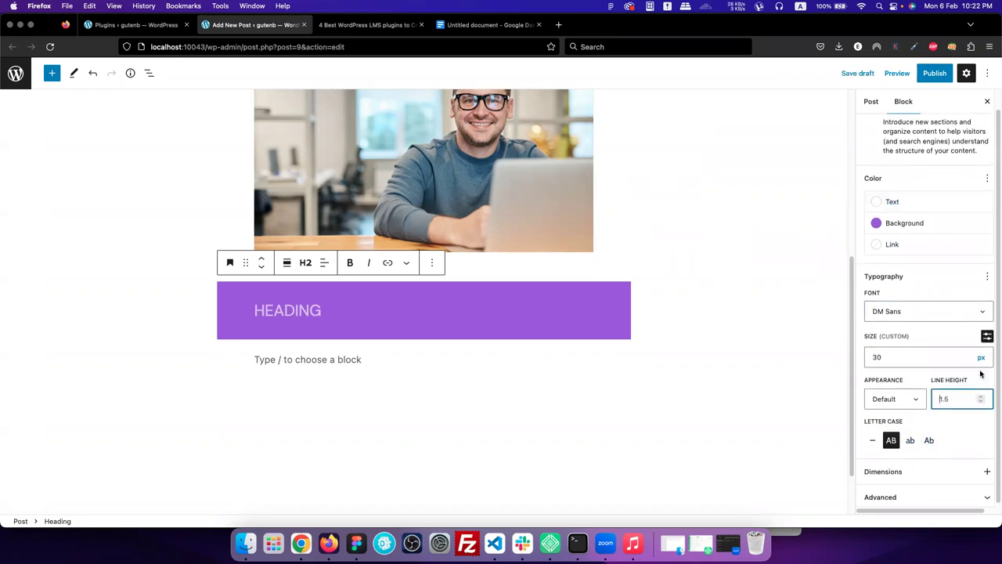
{"action": "left_click", "coordinate": [986, 279]}
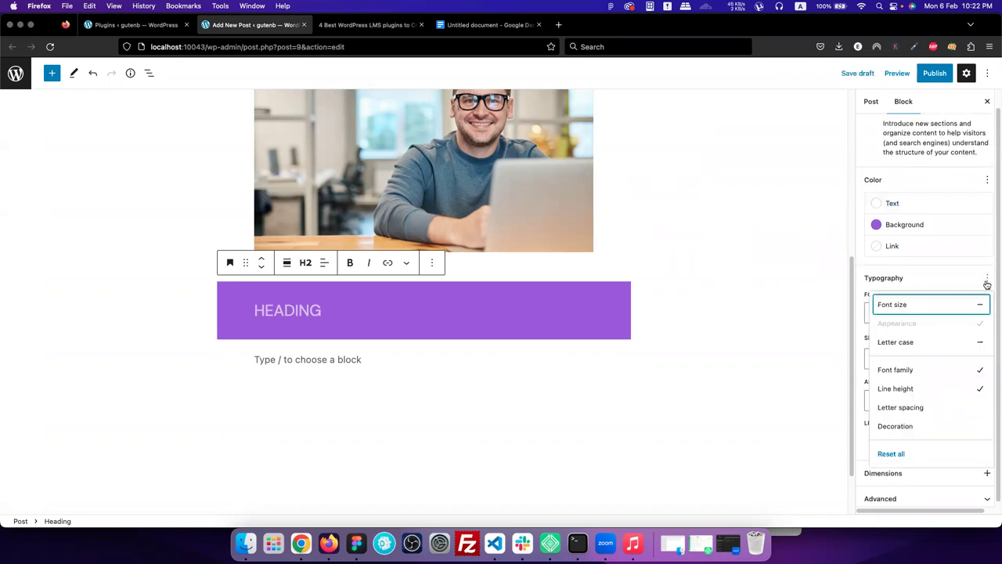
{"action": "left_click", "coordinate": [894, 455]}
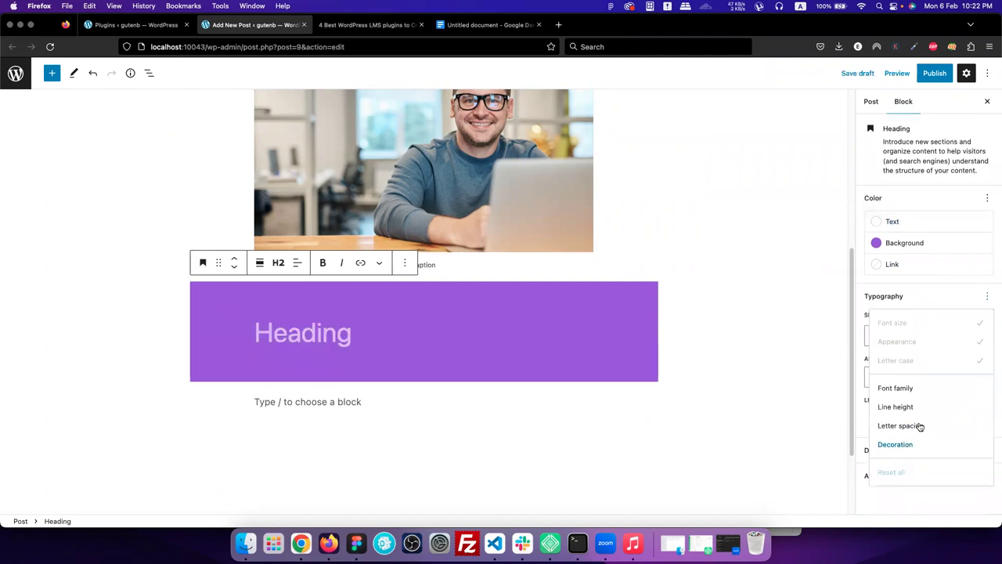
{"action": "left_click", "coordinate": [954, 295]}
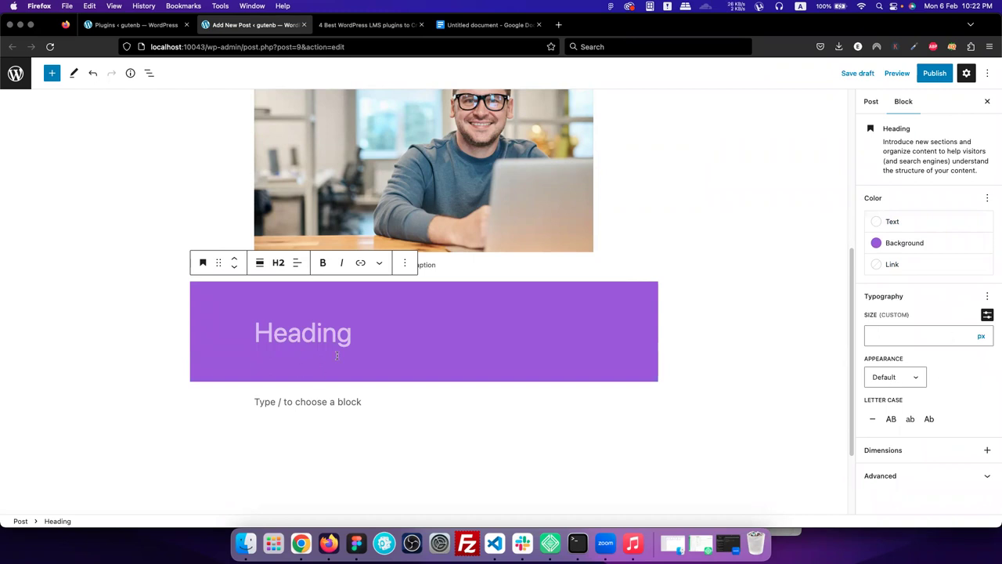
Enable the padding and margin settings for the purple heading and set its padding to 2 on all sides.
{"action": "scroll", "coordinate": [337, 344], "scroll_direction": "up", "scroll_amount": 5}
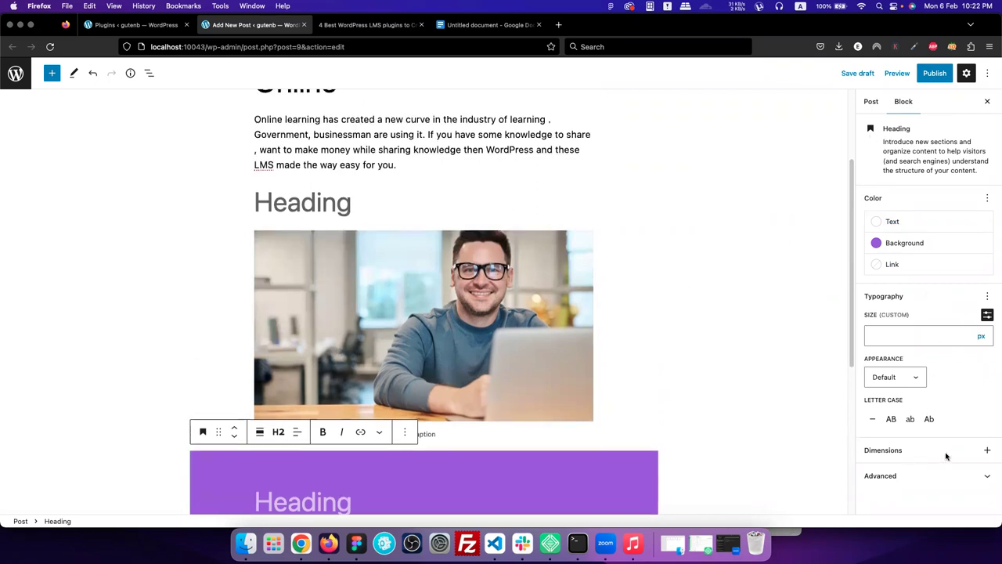
{"action": "left_click", "coordinate": [987, 451]}
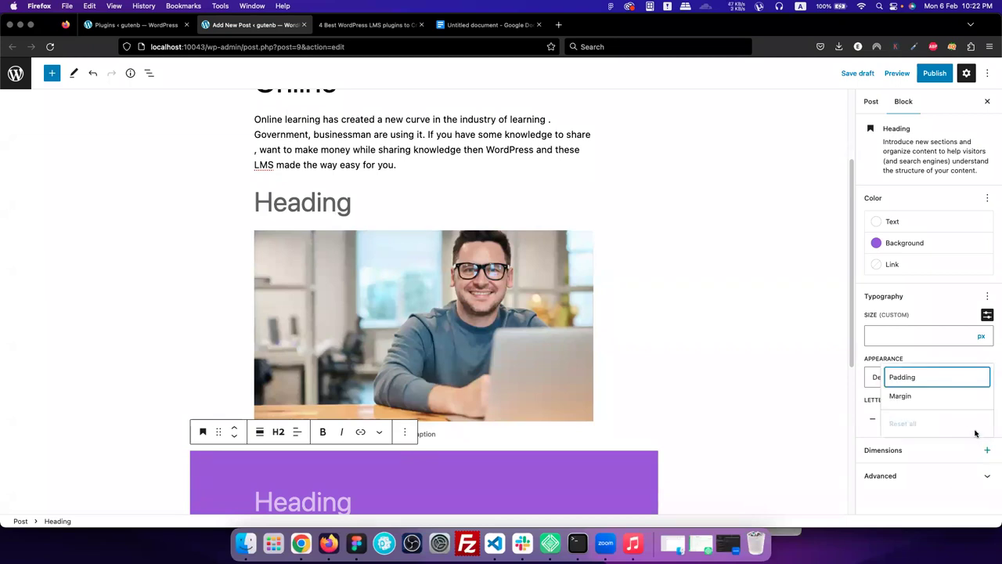
{"action": "left_click", "coordinate": [898, 378]}
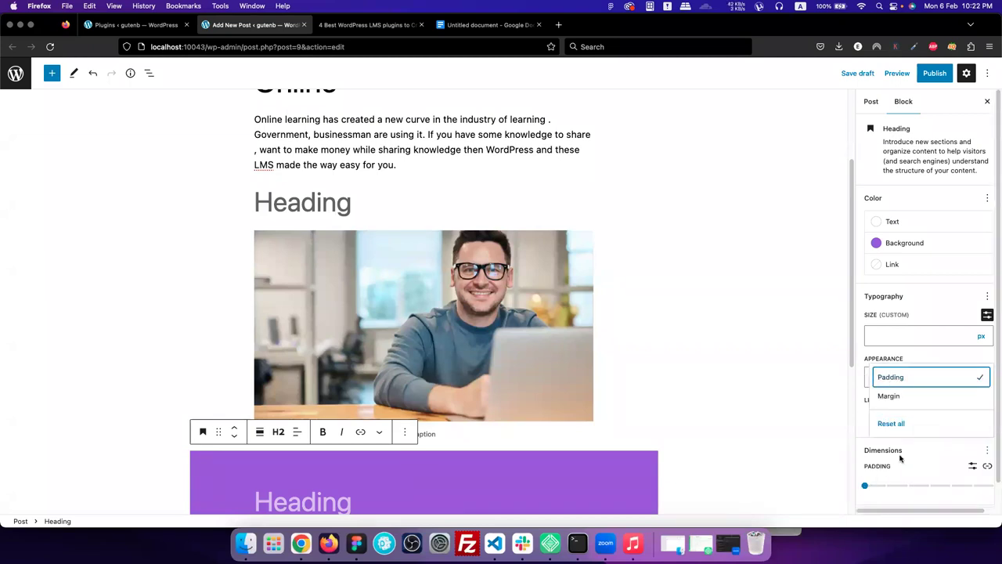
{"action": "left_click", "coordinate": [897, 397]}
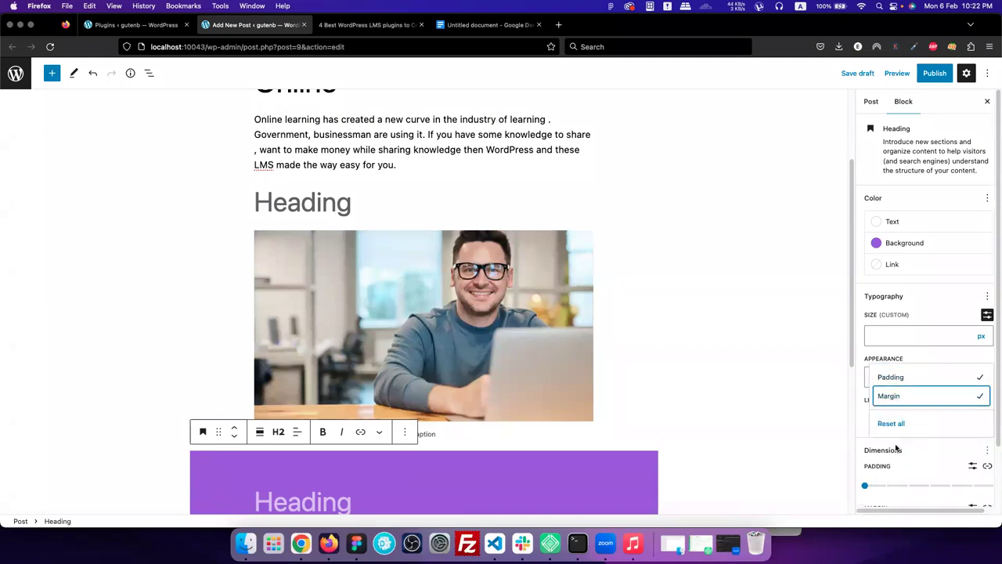
{"action": "scroll", "coordinate": [662, 437], "scroll_direction": "up", "scroll_amount": 3}
{"action": "scroll", "coordinate": [663, 436], "scroll_direction": "down", "scroll_amount": 8}
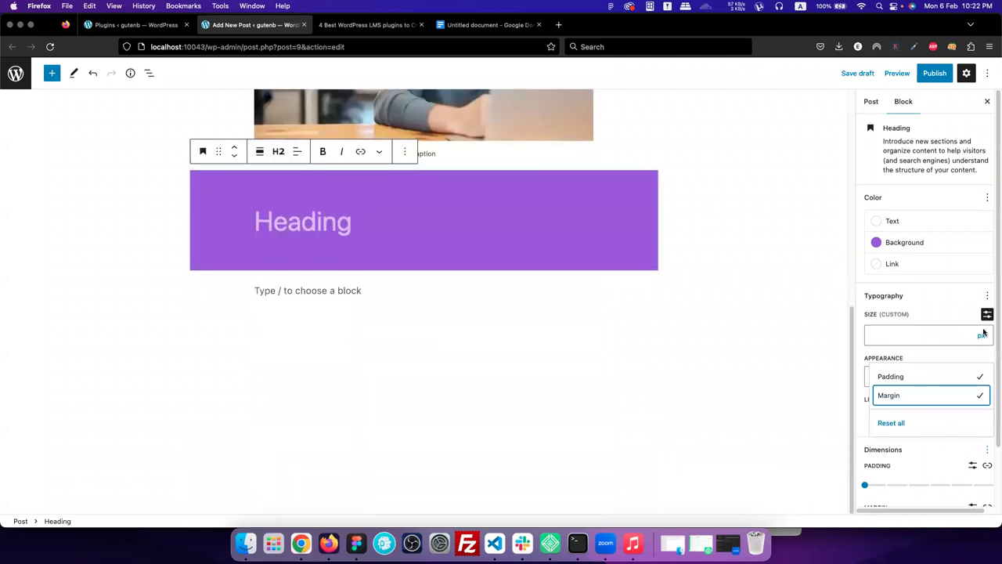
{"action": "scroll", "coordinate": [984, 332], "scroll_direction": "down", "scroll_amount": 2}
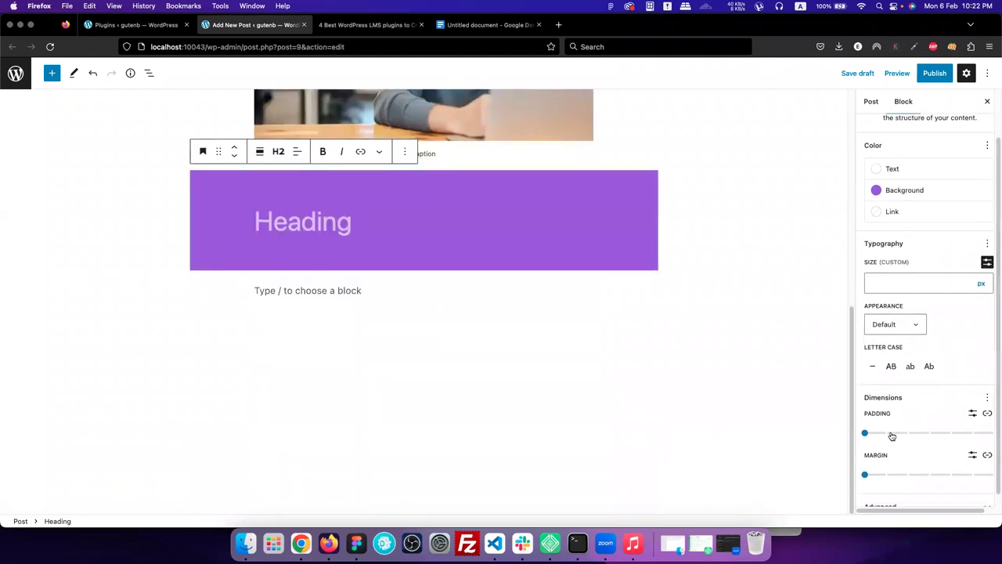
{"action": "mouse_move", "coordinate": [894, 435]}
{"action": "left_mouse_down"}
{"action": "mouse_move", "coordinate": [883, 435]}
{"action": "mouse_move", "coordinate": [898, 436]}
{"action": "left_mouse_up"}
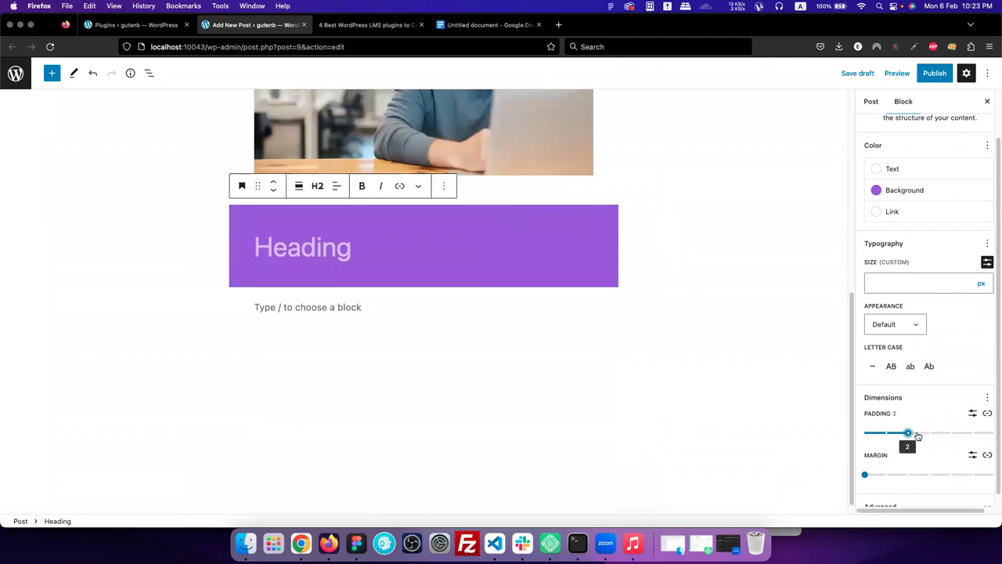
Unlink the heading's padding sides and set the top padding to 1, right to 4 and bottom to 4.
{"action": "left_click", "coordinate": [987, 414]}
{"action": "scroll", "coordinate": [924, 368], "scroll_direction": "down", "scroll_amount": 3}
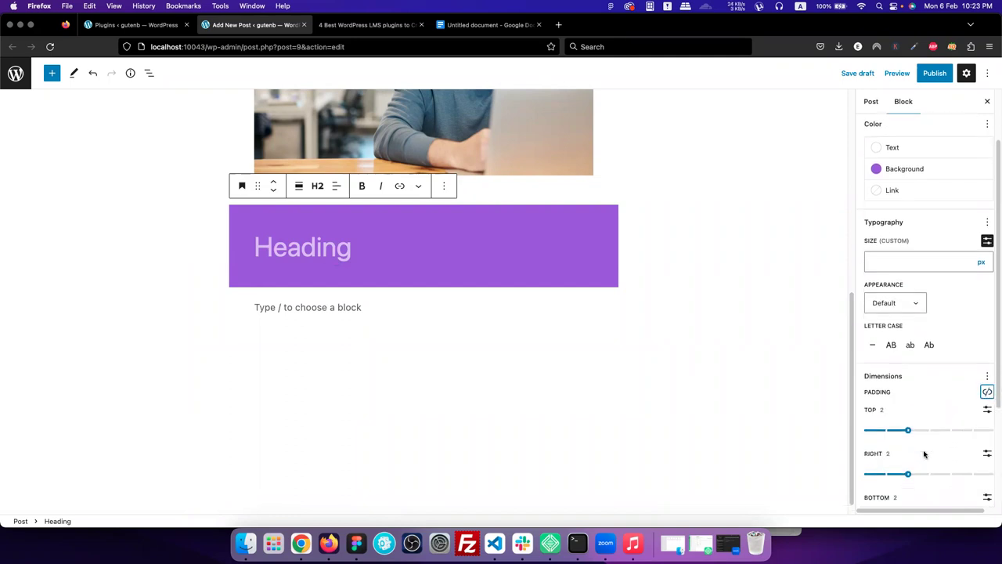
{"action": "left_click_drag", "start_coordinate": [908, 334], "coordinate": [885, 335]}
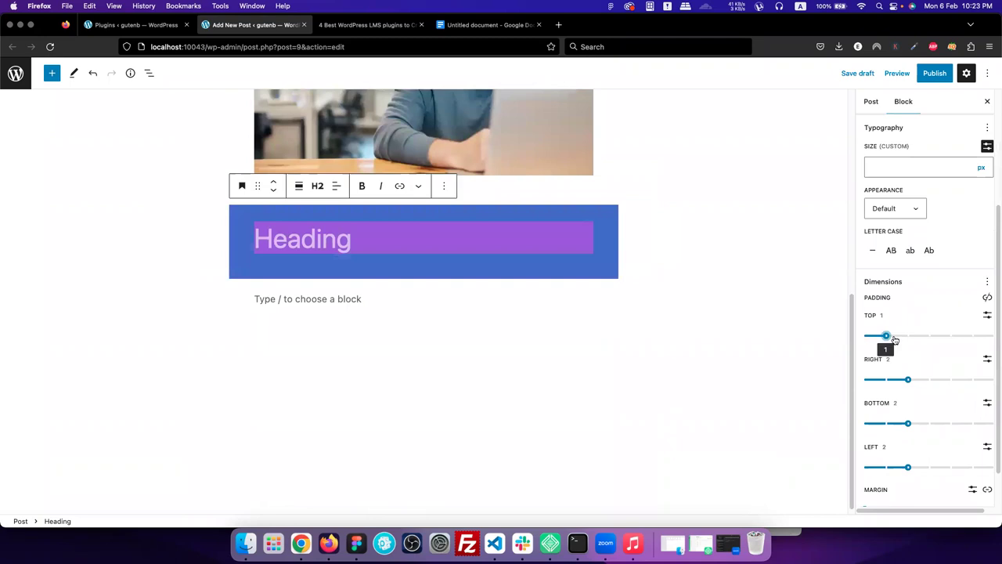
{"action": "left_click_drag", "start_coordinate": [908, 382], "coordinate": [951, 383]}
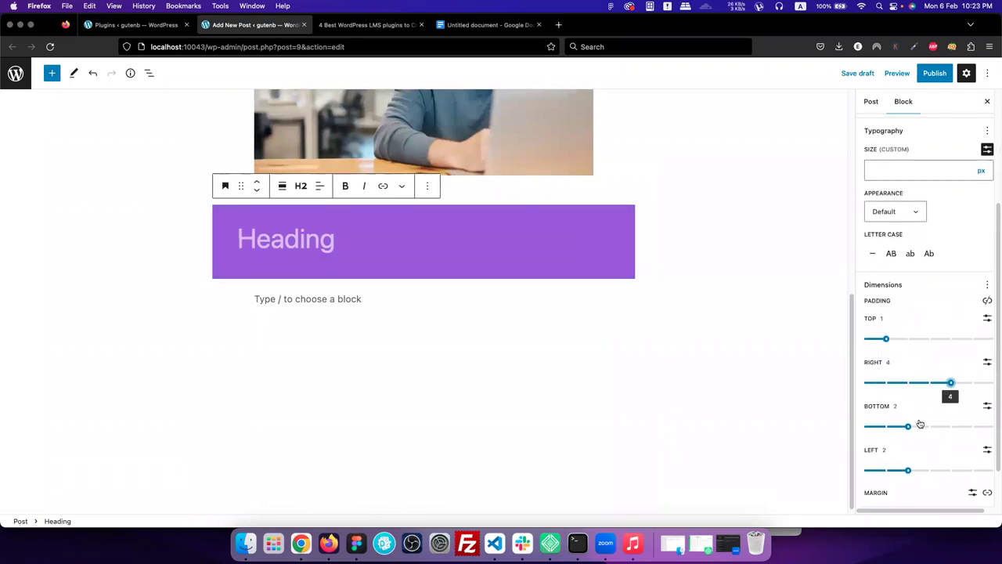
{"action": "left_click_drag", "start_coordinate": [909, 428], "coordinate": [950, 427]}
{"action": "scroll", "coordinate": [945, 429], "scroll_direction": "up", "scroll_amount": 2}
{"action": "scroll", "coordinate": [945, 429], "scroll_direction": "down", "scroll_amount": 2}
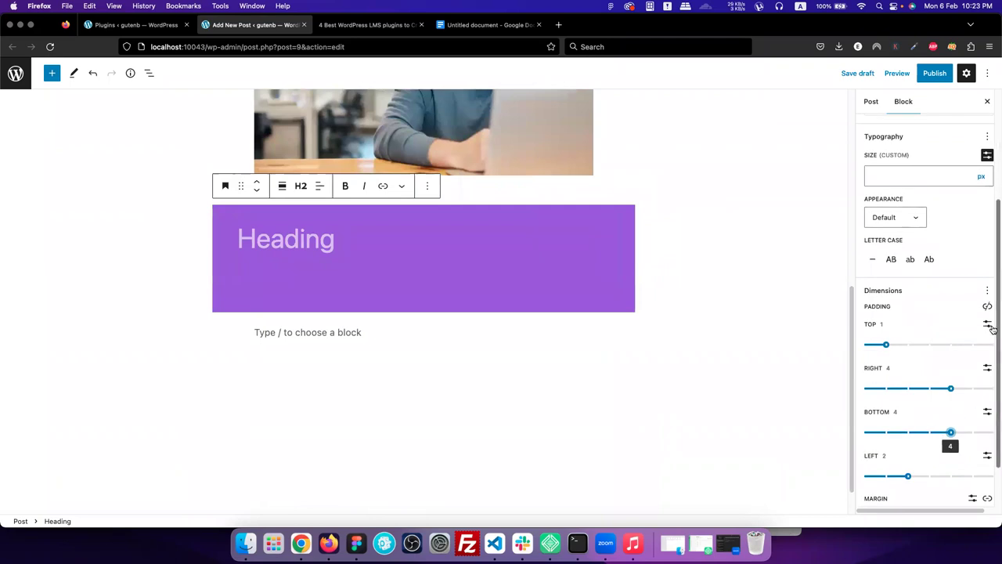
Switch the heading's top padding to a custom size and set it to 40 px.
{"action": "left_click", "coordinate": [989, 325]}
{"action": "left_click", "coordinate": [881, 343]}
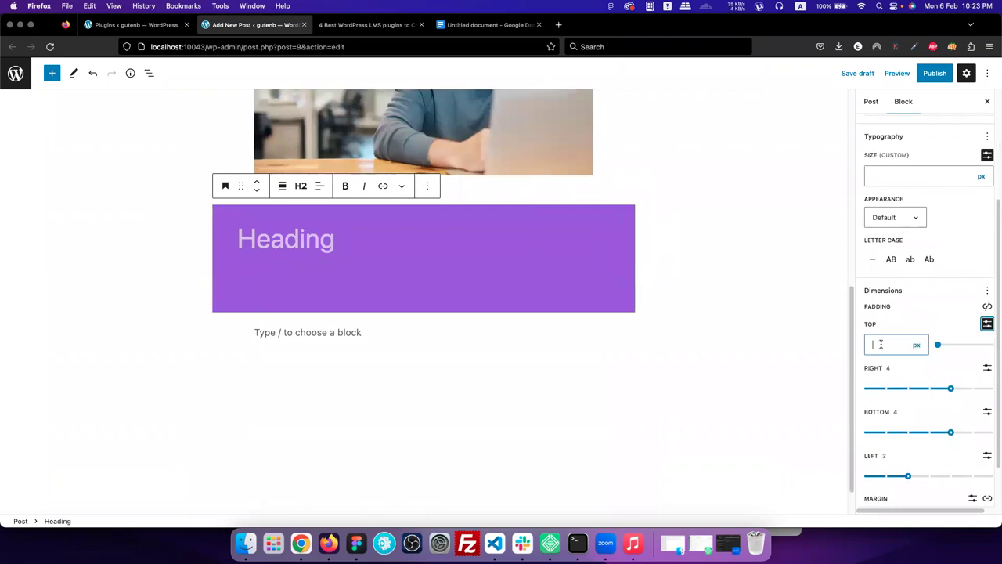
{"action": "type", "text": "40"}
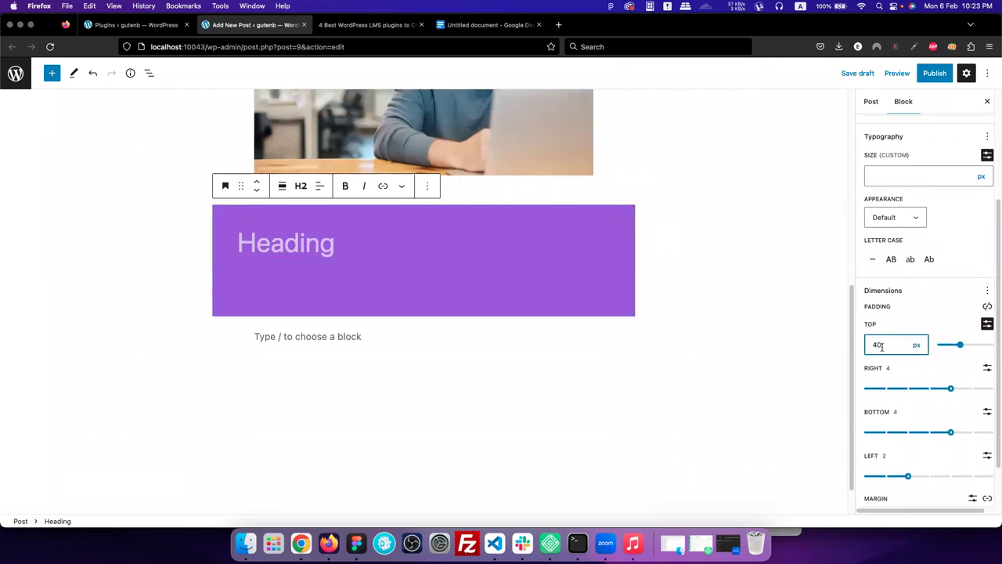
{"action": "left_click", "coordinate": [971, 313]}
Switch the purple heading's margin to a custom size and set it to 50 px.
{"action": "scroll", "coordinate": [963, 329], "scroll_direction": "down", "scroll_amount": 2}
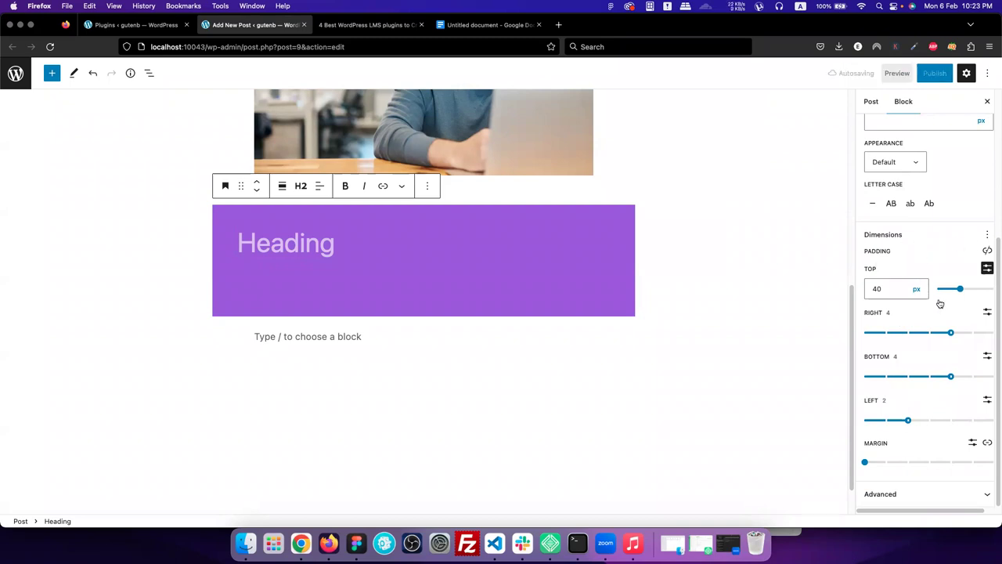
{"action": "scroll", "coordinate": [988, 443], "scroll_direction": "up", "scroll_amount": 1}
{"action": "left_click", "coordinate": [973, 444]}
{"action": "scroll", "coordinate": [901, 478], "scroll_direction": "up", "scroll_amount": 1}
{"action": "scroll", "coordinate": [948, 438], "scroll_direction": "up", "scroll_amount": 5}
{"action": "scroll", "coordinate": [948, 409], "scroll_direction": "down", "scroll_amount": 6}
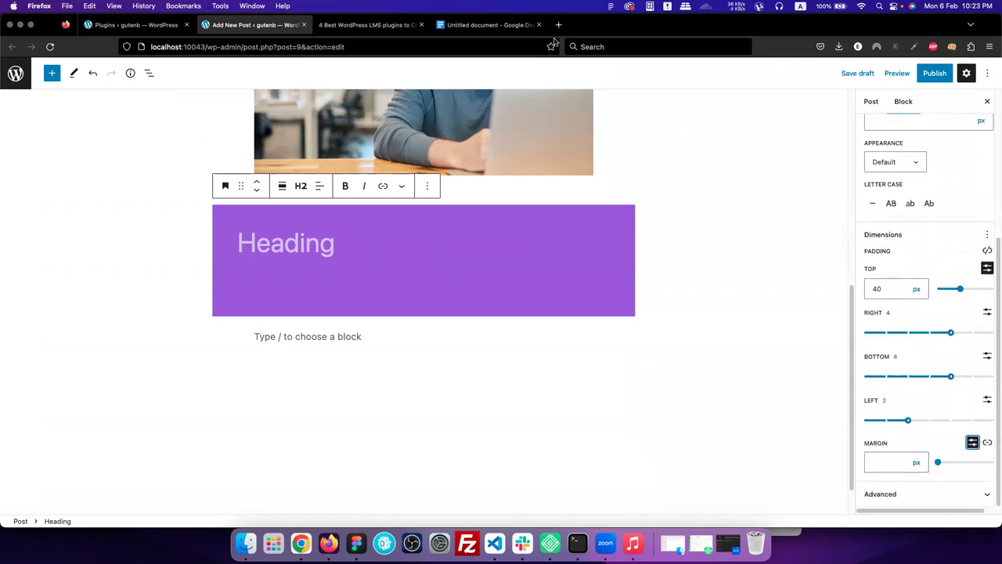
{"action": "scroll", "coordinate": [953, 438], "scroll_direction": "up", "scroll_amount": 1}
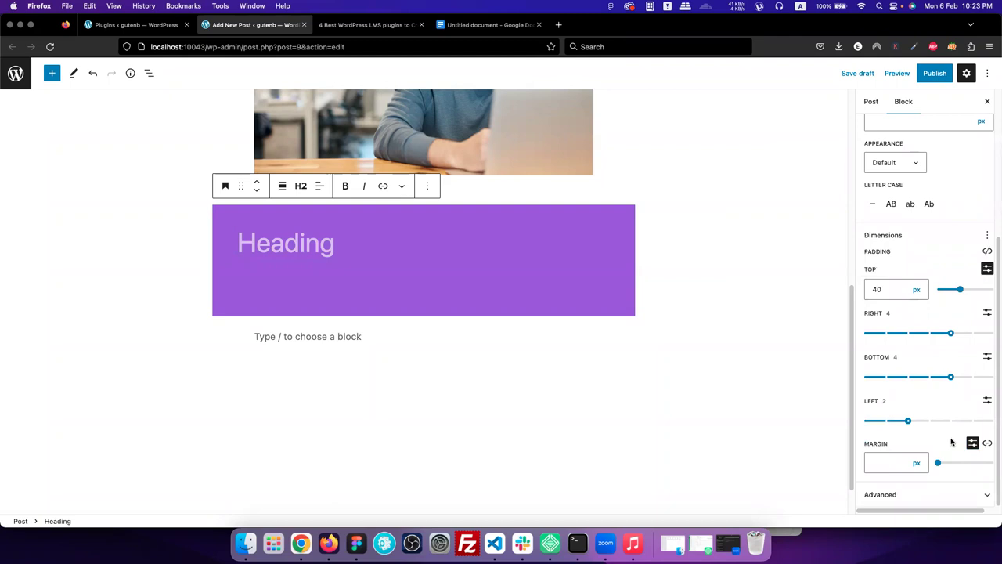
{"action": "scroll", "coordinate": [957, 454], "scroll_direction": "up", "scroll_amount": 1}
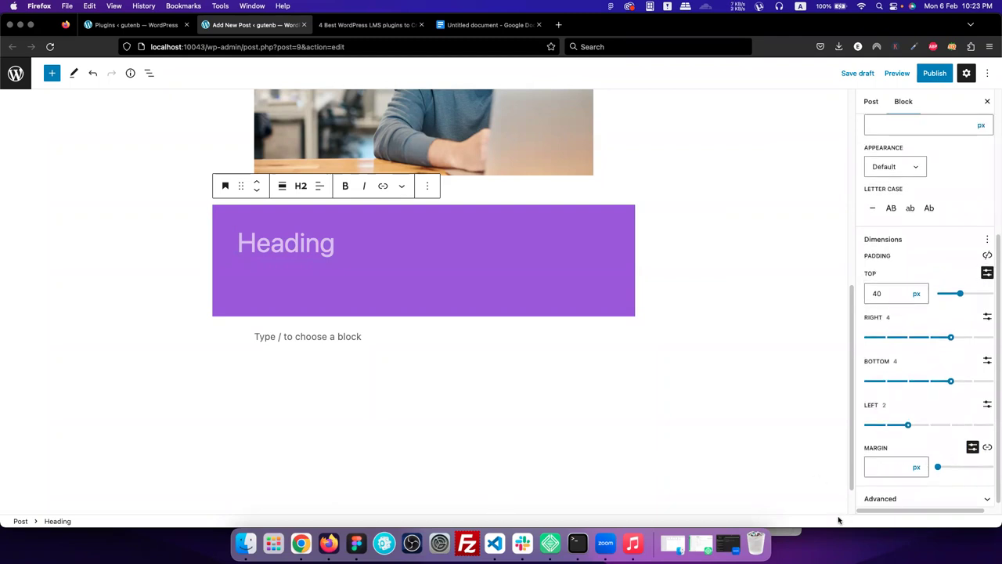
{"action": "left_click", "coordinate": [883, 469]}
{"action": "type", "text": "50"}
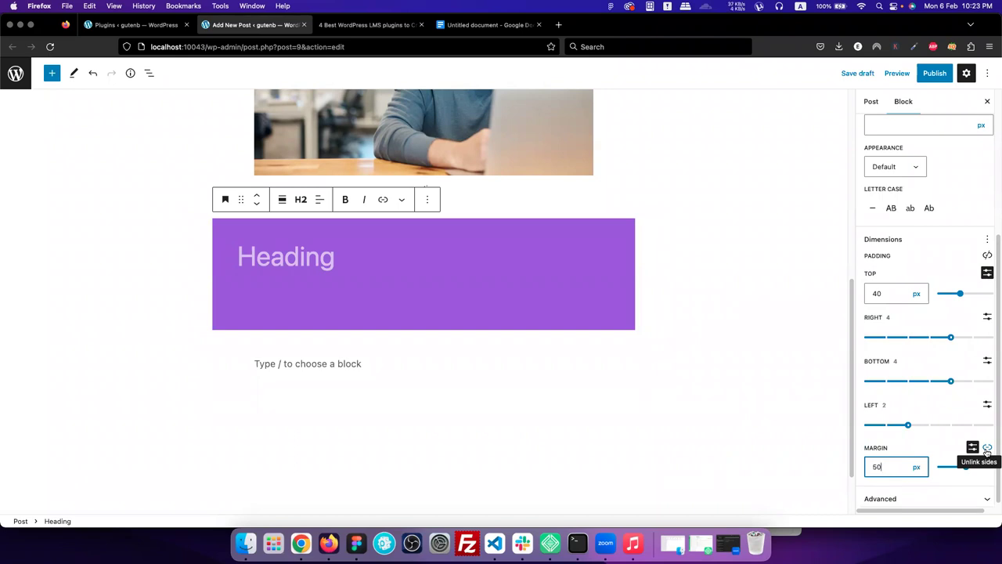
{"action": "scroll", "coordinate": [890, 431], "scroll_direction": "up", "scroll_amount": 2}
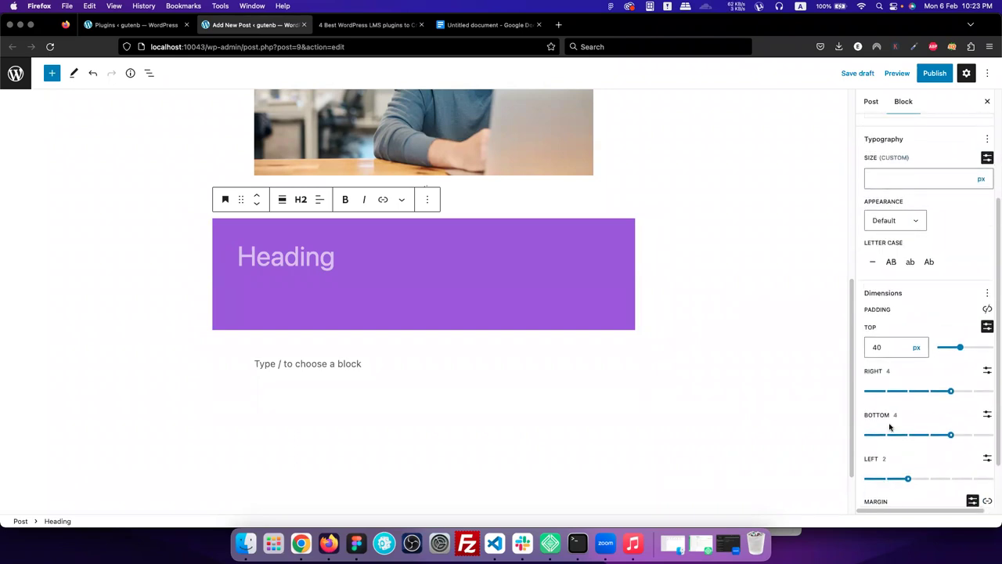
{"action": "scroll", "coordinate": [891, 427], "scroll_direction": "up", "scroll_amount": 3}
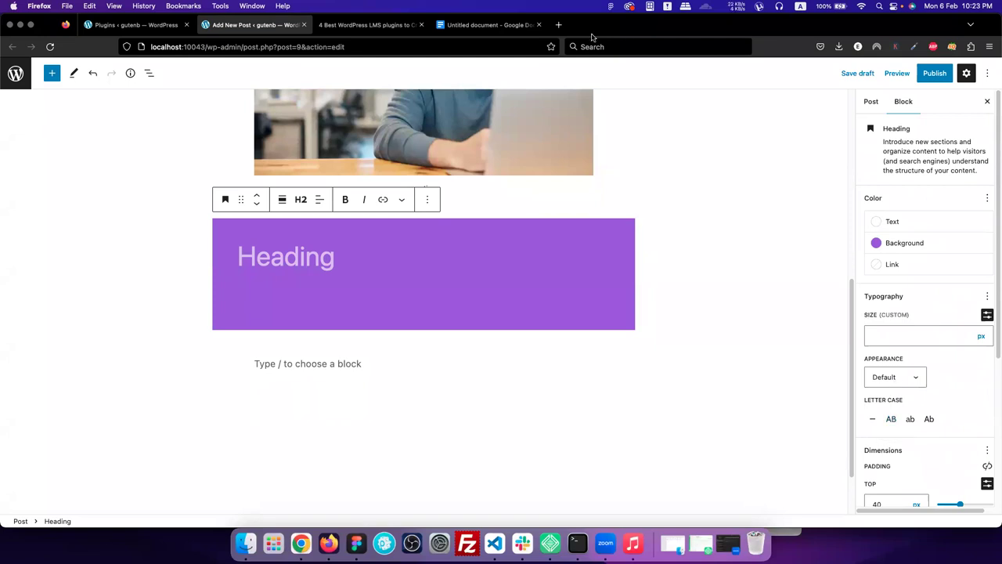
{"action": "scroll", "coordinate": [744, 366], "scroll_direction": "up", "scroll_amount": 5}
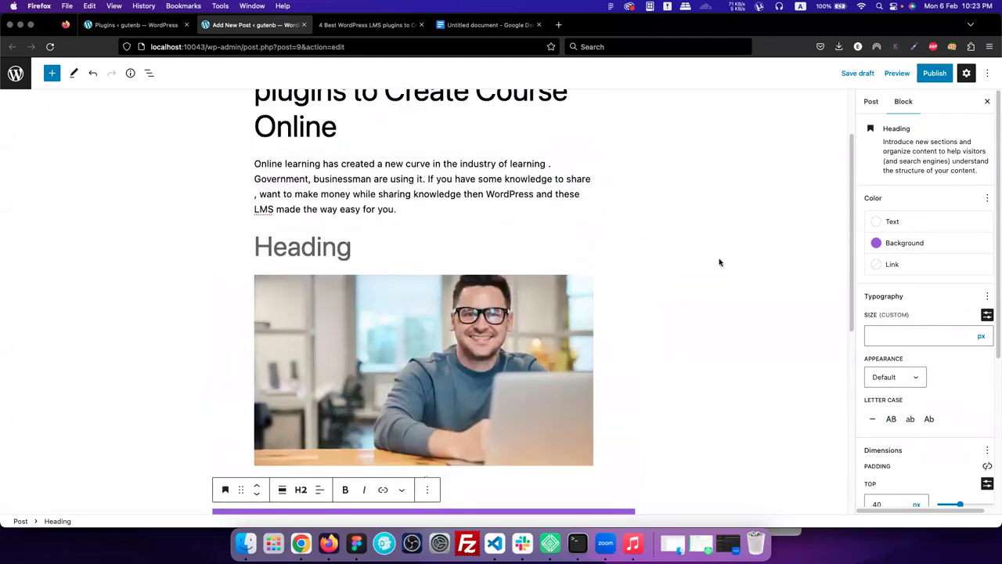
{"action": "scroll", "coordinate": [713, 394], "scroll_direction": "up", "scroll_amount": 1}
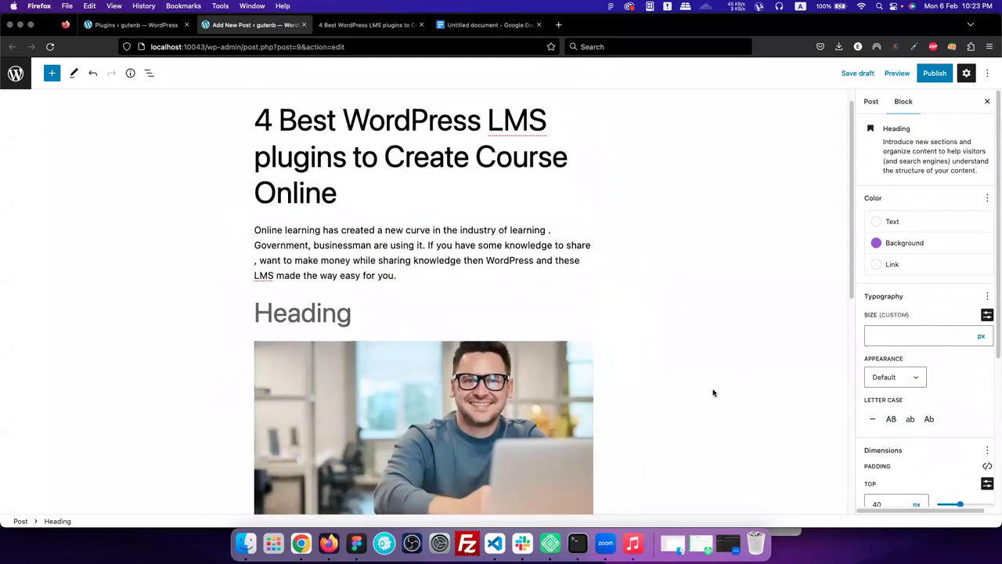
{"action": "scroll", "coordinate": [713, 394], "scroll_direction": "down", "scroll_amount": 6}
{"action": "scroll", "coordinate": [374, 298], "scroll_direction": "up", "scroll_amount": 4}
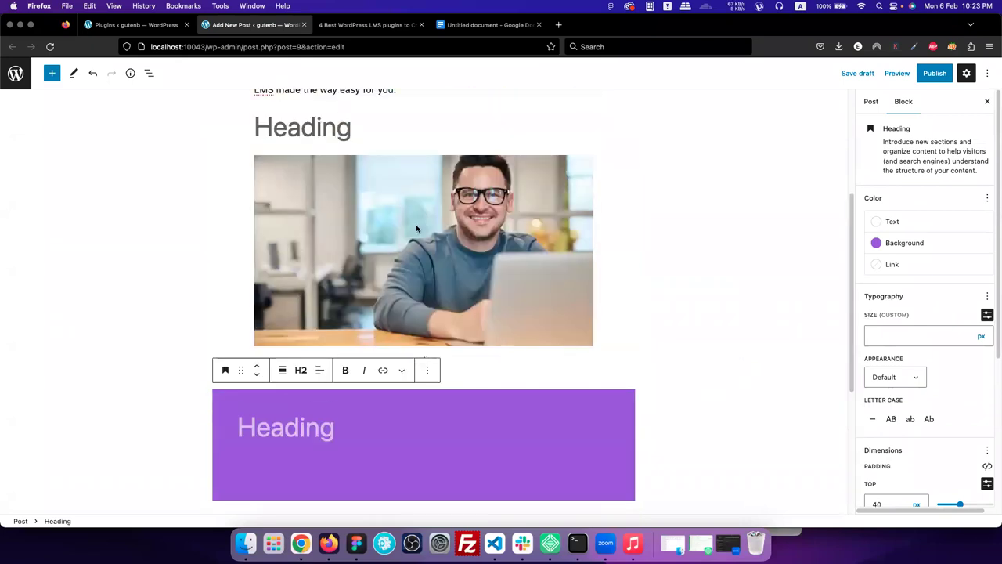
Configure the image above the purple heading with the Rounded style, alt text "dfrdtg" and Medium image size.
{"action": "left_click", "coordinate": [364, 223]}
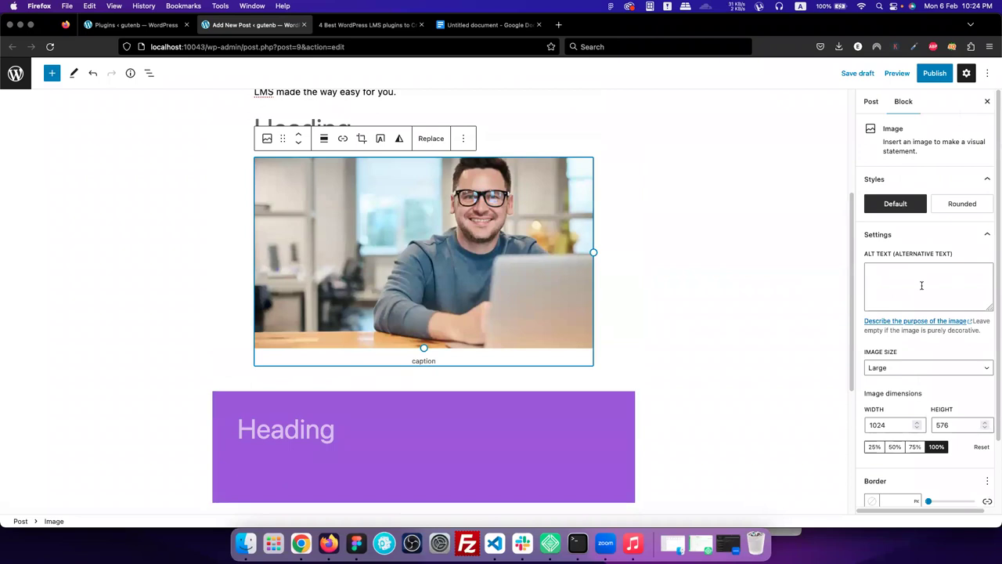
{"action": "left_click", "coordinate": [960, 208]}
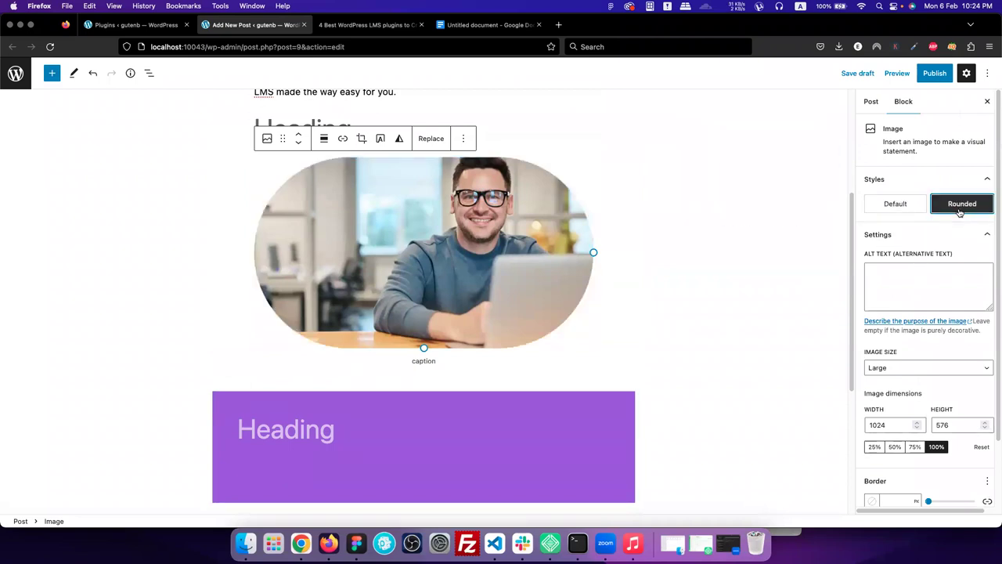
{"action": "left_click", "coordinate": [886, 280]}
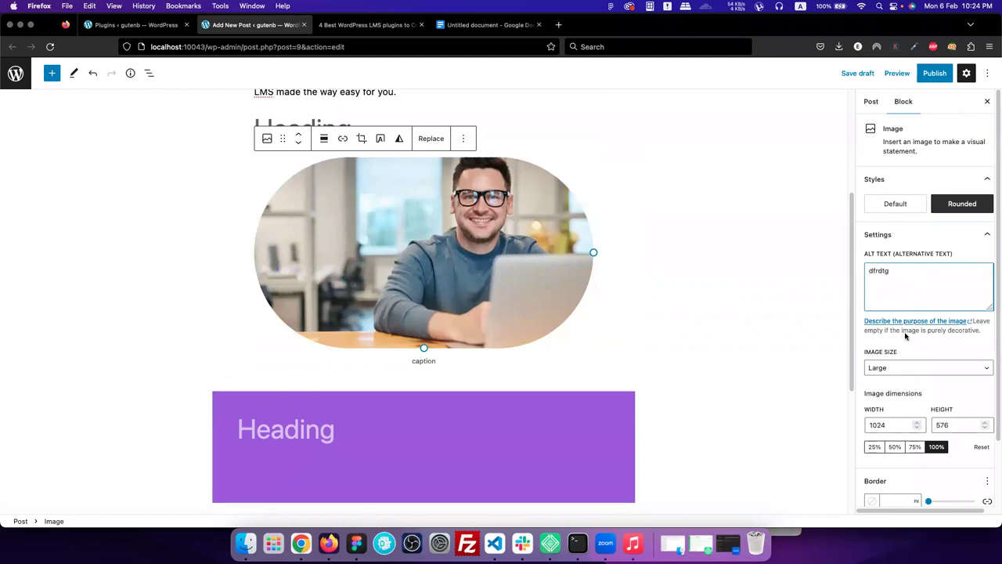
{"action": "left_click", "coordinate": [920, 367]}
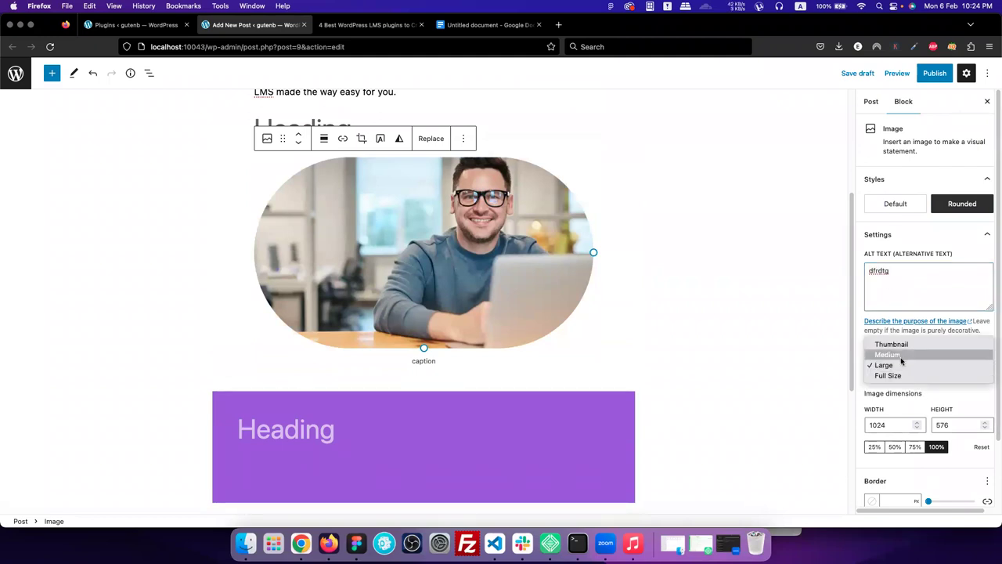
{"action": "left_click", "coordinate": [901, 357]}
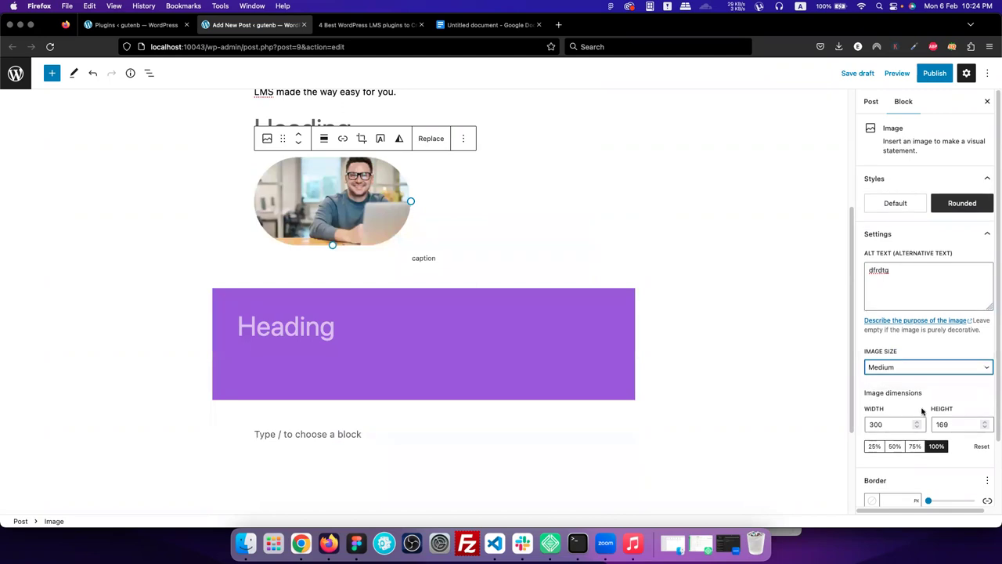
Try scaling the image to 50% and 75%, and reset its dimensions.
{"action": "scroll", "coordinate": [908, 376], "scroll_direction": "down", "scroll_amount": 2}
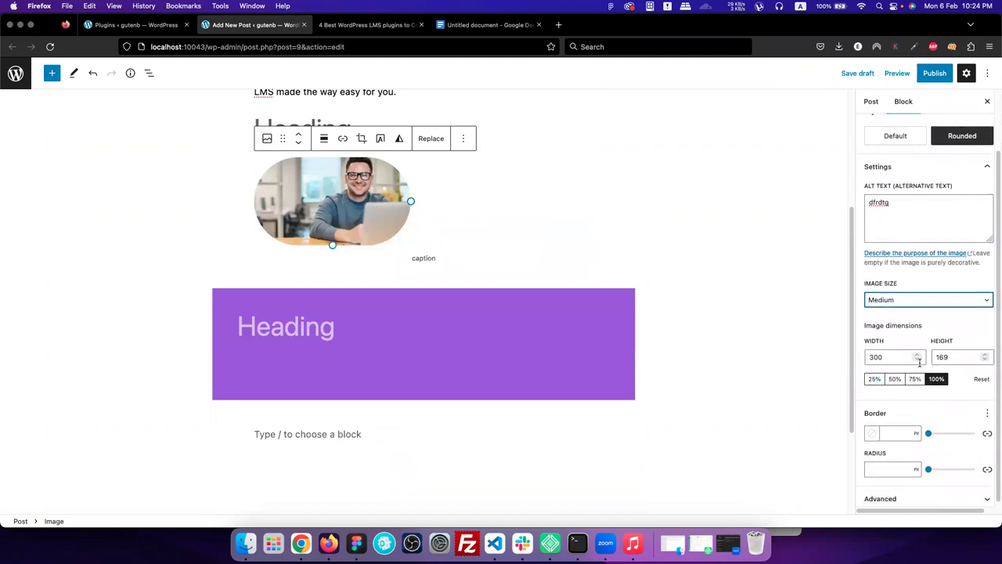
{"action": "left_click", "coordinate": [894, 379]}
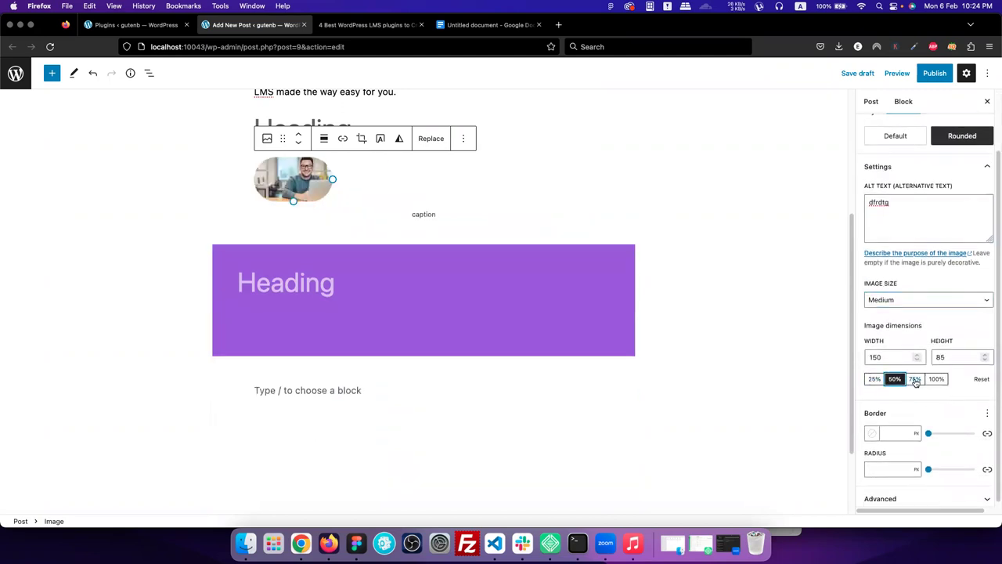
{"action": "left_click", "coordinate": [915, 379]}
{"action": "double_click", "coordinate": [881, 356]}
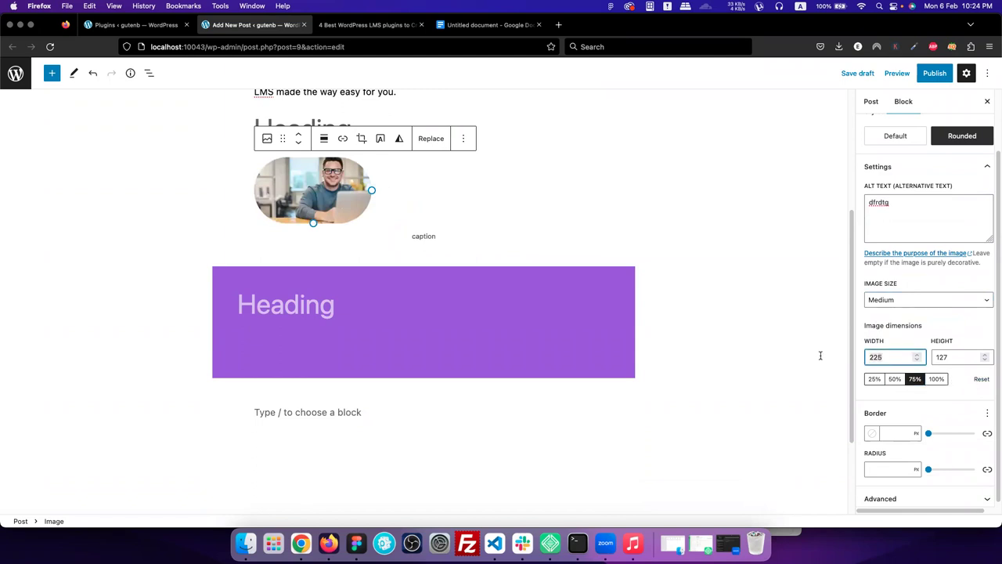
{"action": "left_click", "coordinate": [981, 380]}
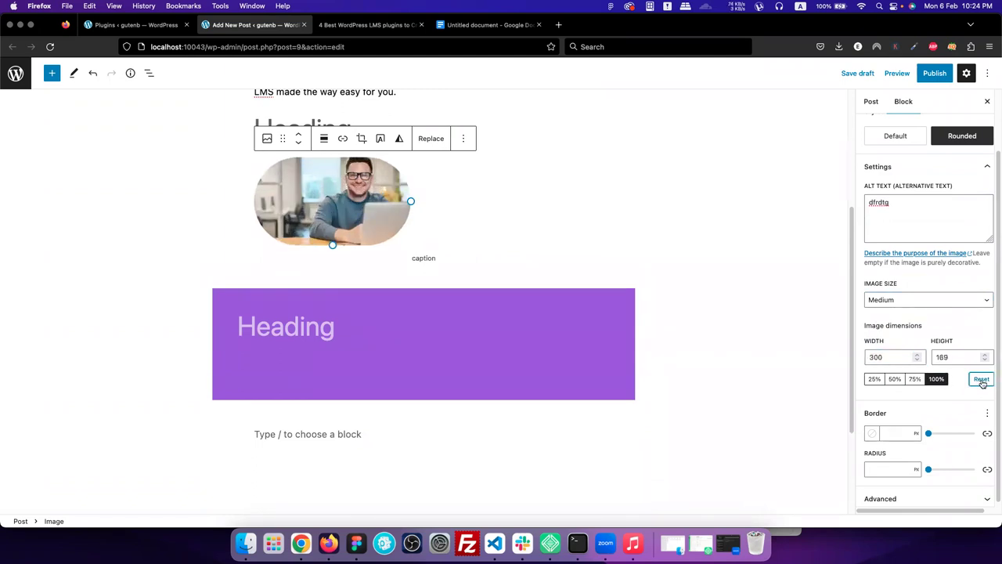
Set the image's border width to 20 px.
{"action": "scroll", "coordinate": [940, 415], "scroll_direction": "down", "scroll_amount": 1}
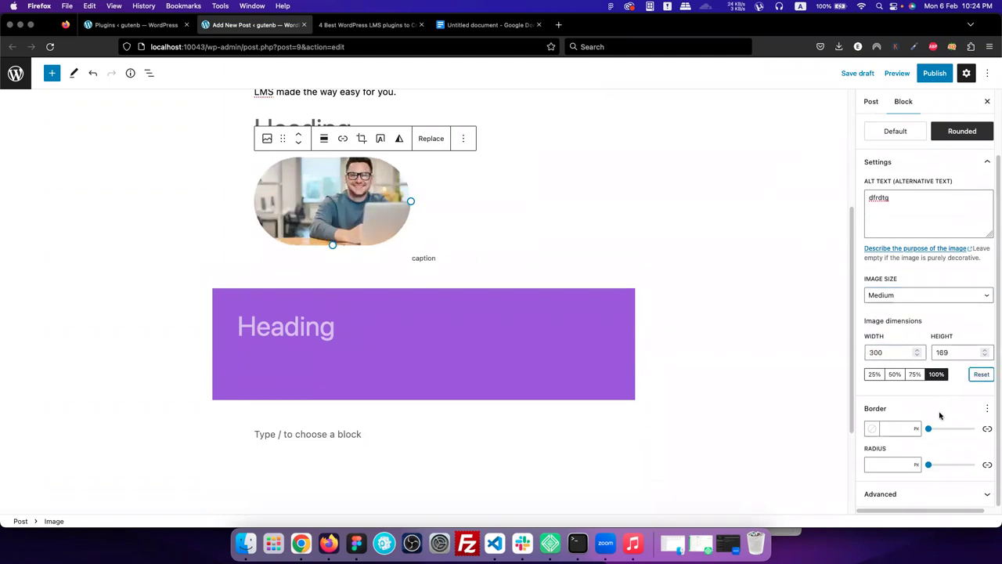
{"action": "left_click", "coordinate": [891, 429]}
{"action": "type", "text": "20"}
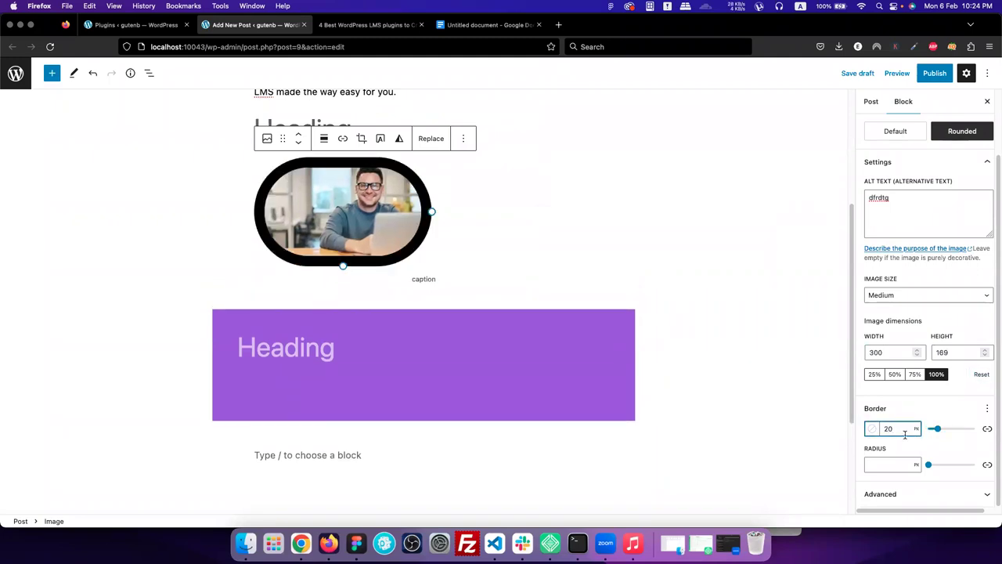
Look at the image's border options, and unlink and relink its border sides.
{"action": "left_click", "coordinate": [988, 411]}
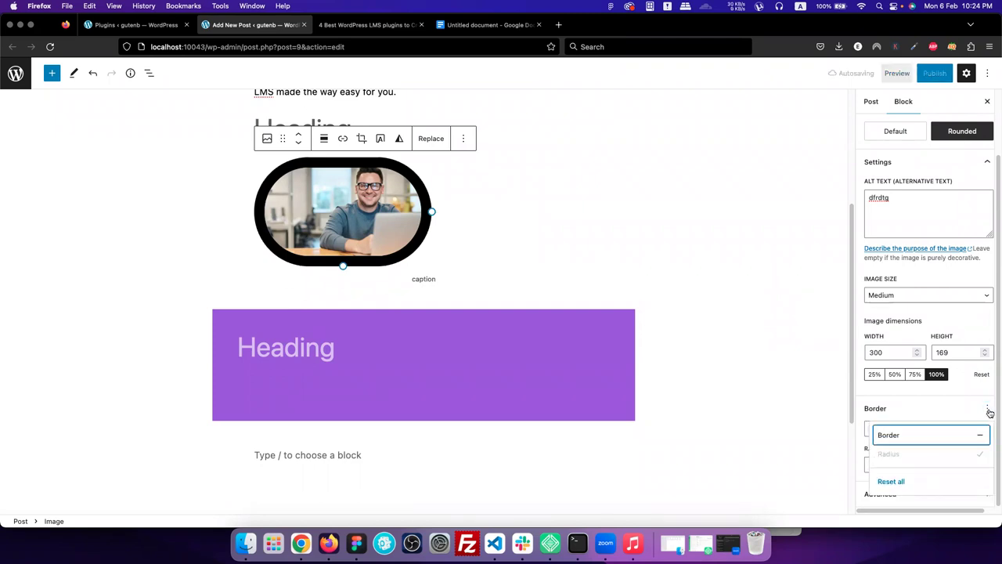
{"action": "left_click", "coordinate": [933, 418]}
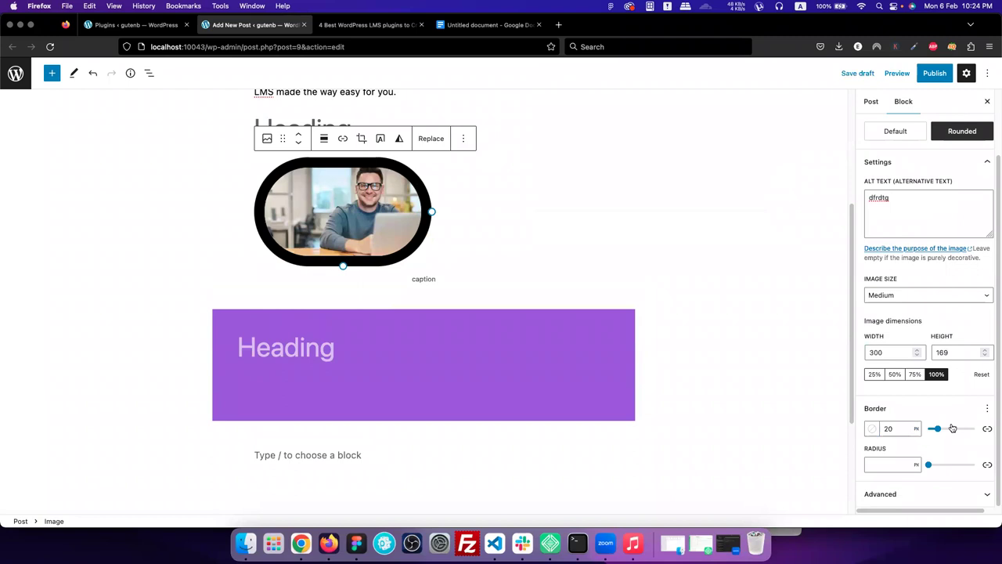
{"action": "left_click", "coordinate": [988, 429]}
{"action": "scroll", "coordinate": [955, 475], "scroll_direction": "down", "scroll_amount": 1}
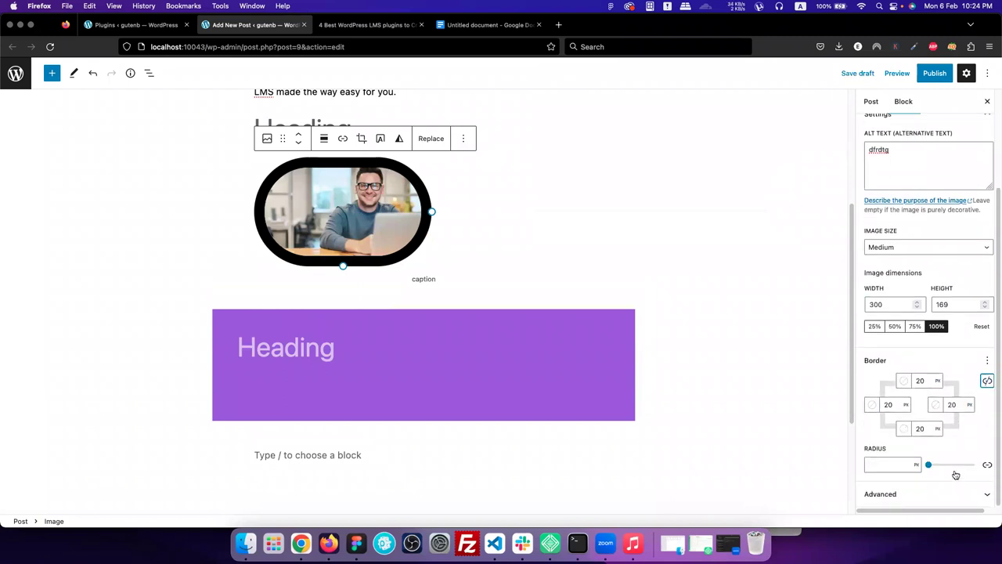
{"action": "left_click", "coordinate": [987, 382]}
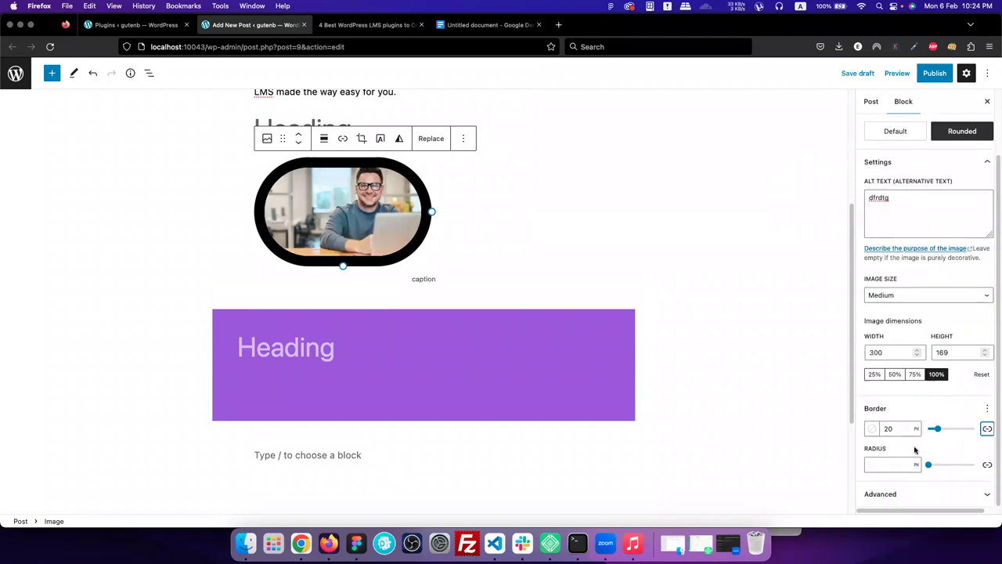
Colour the image's border Pale pink and set its border radius to 10 px.
{"action": "left_click", "coordinate": [874, 431]}
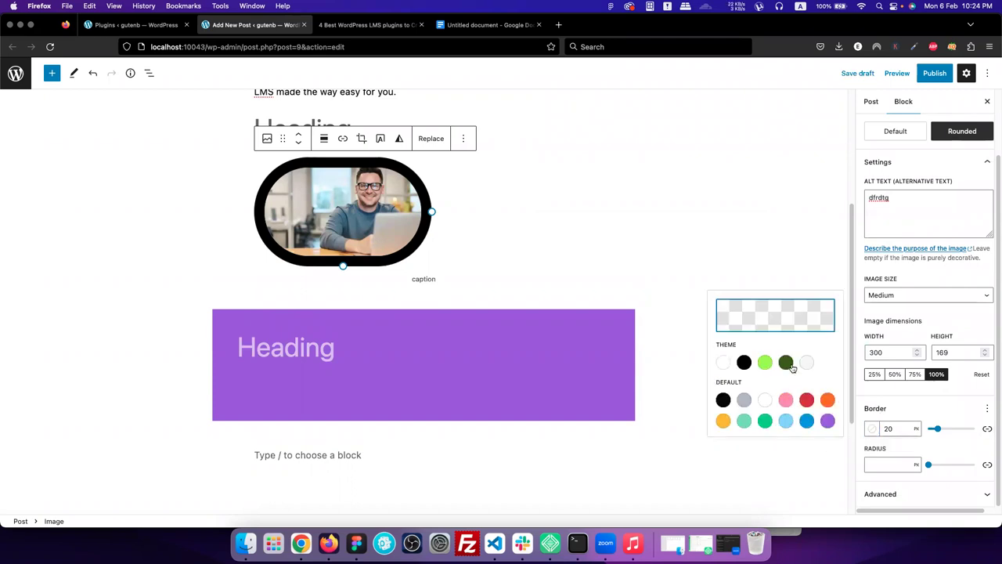
{"action": "left_click", "coordinate": [786, 400]}
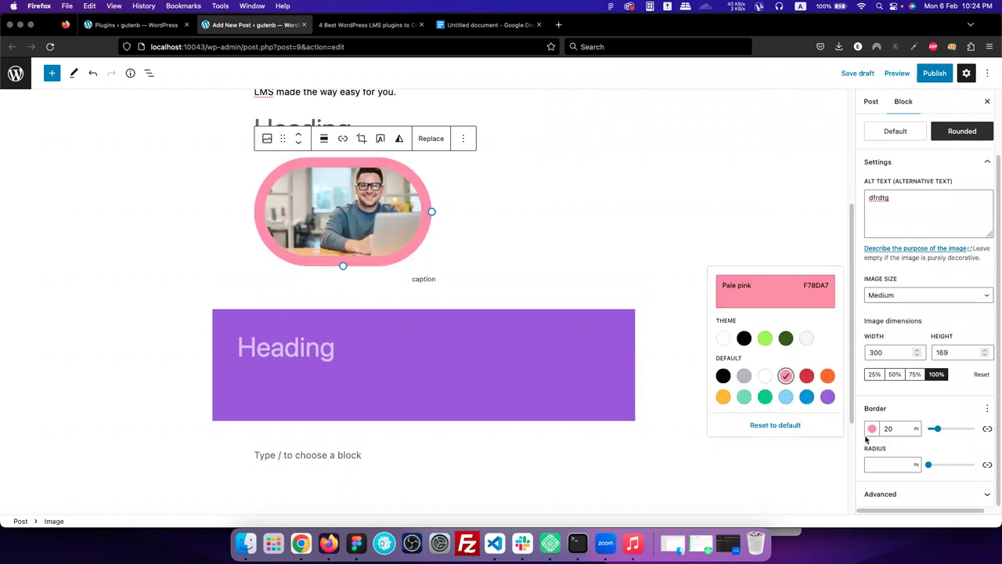
{"action": "left_click", "coordinate": [891, 465]}
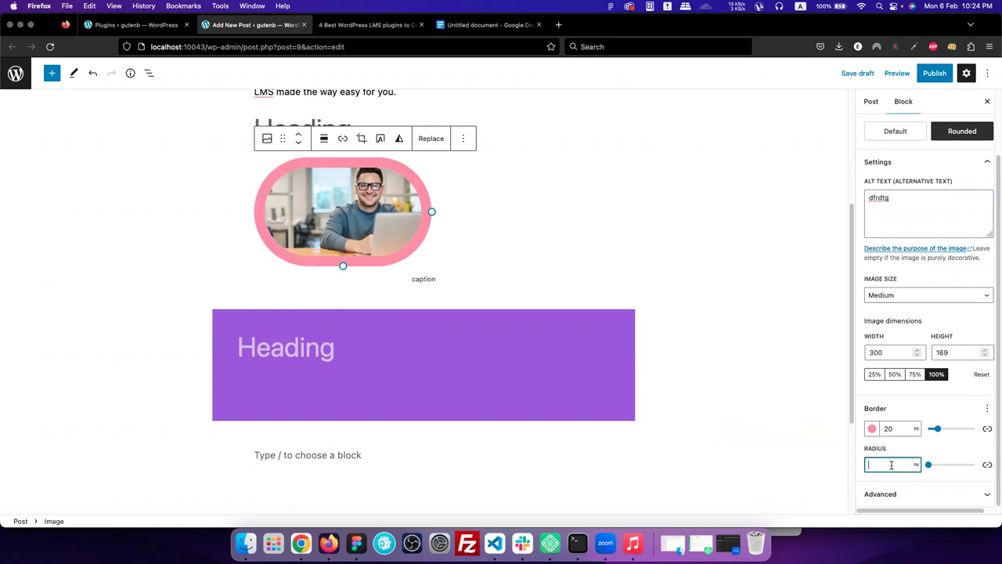
{"action": "type", "text": "10"}
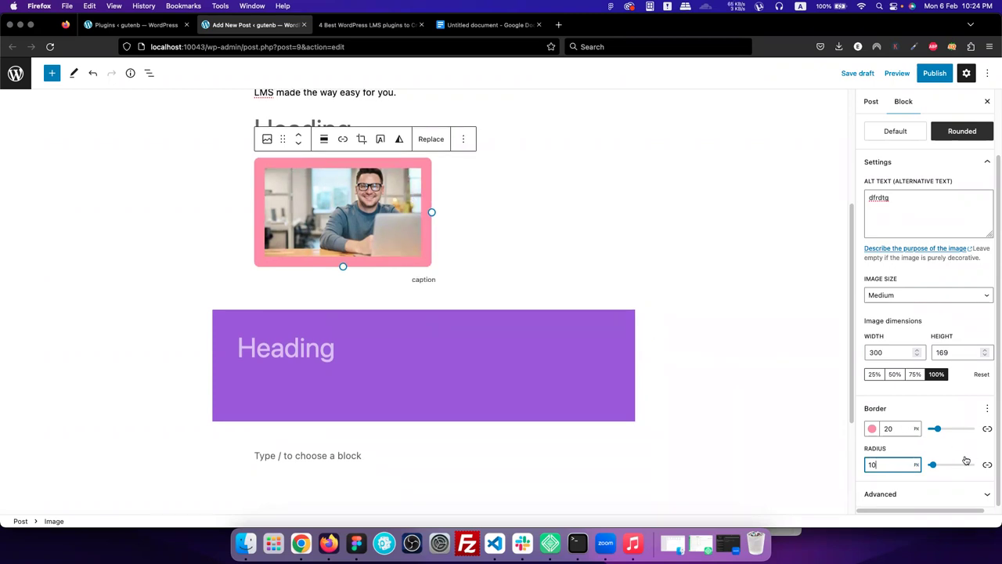
Insert a Media & Text block directly below the introductory paragraph.
{"action": "scroll", "coordinate": [966, 459], "scroll_direction": "up", "scroll_amount": 2}
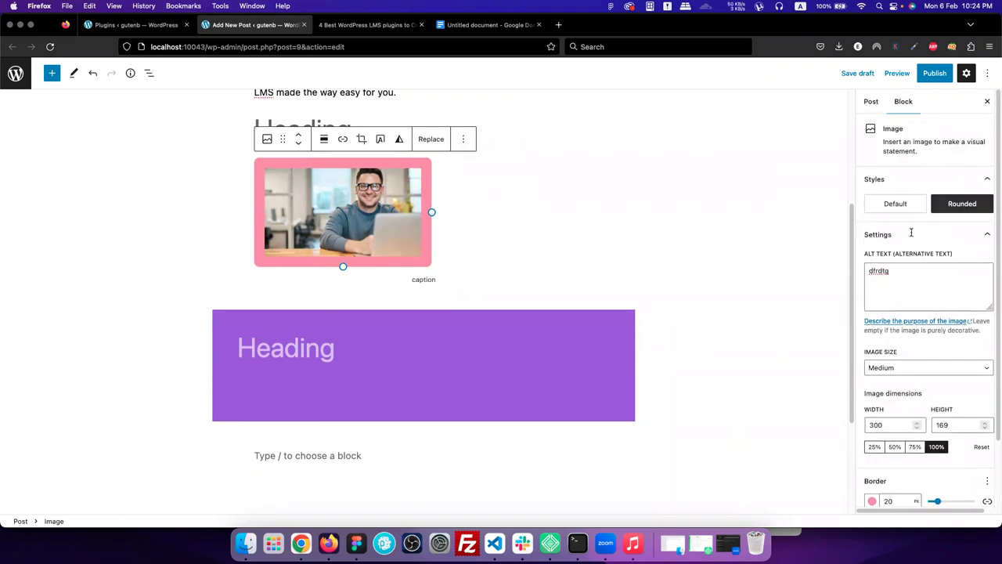
{"action": "scroll", "coordinate": [517, 275], "scroll_direction": "up", "scroll_amount": 3}
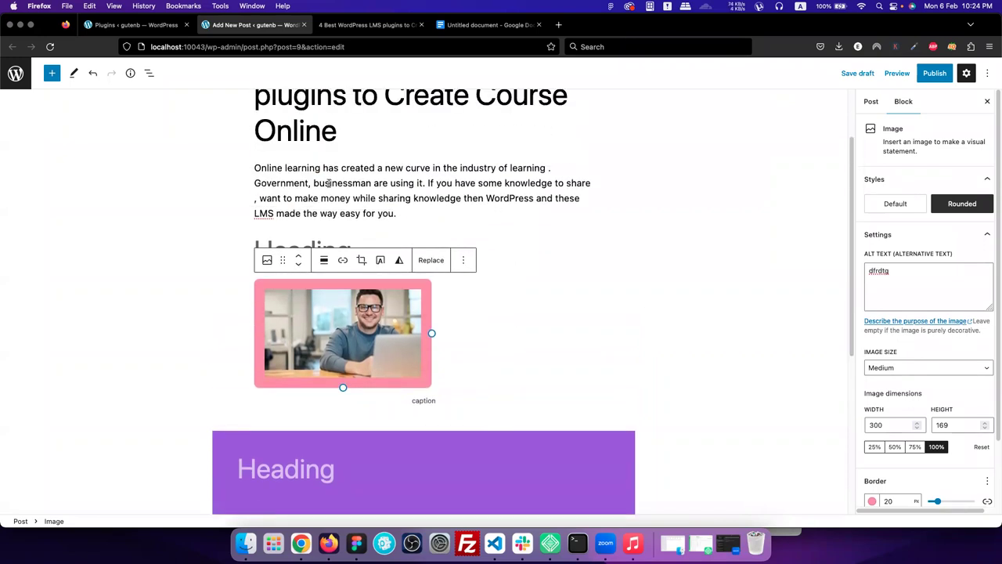
{"action": "left_click", "coordinate": [329, 183]}
{"action": "scroll", "coordinate": [352, 301], "scroll_direction": "down", "scroll_amount": 5}
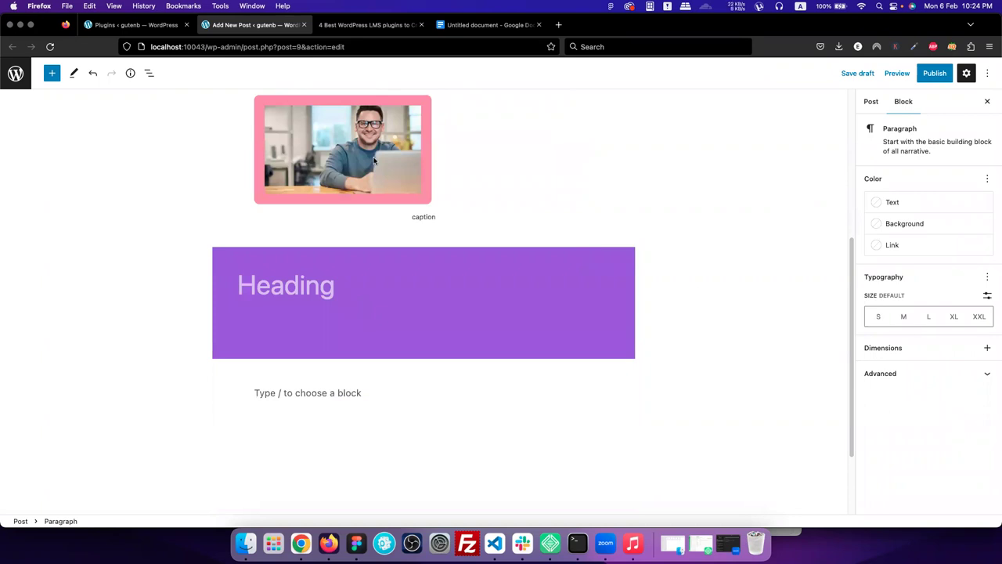
{"action": "key", "text": "super+z"}
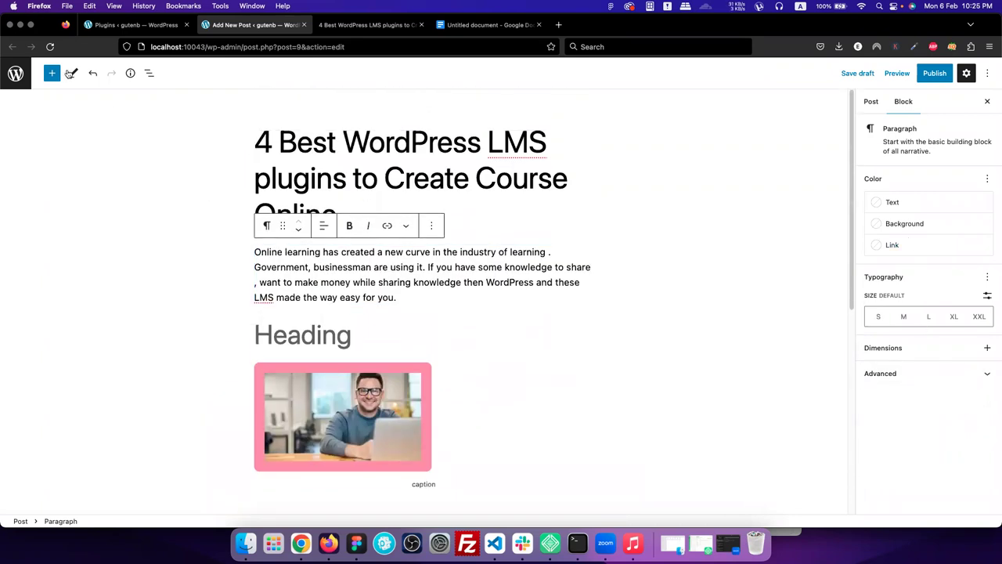
{"action": "key", "text": "super+shift+z"}
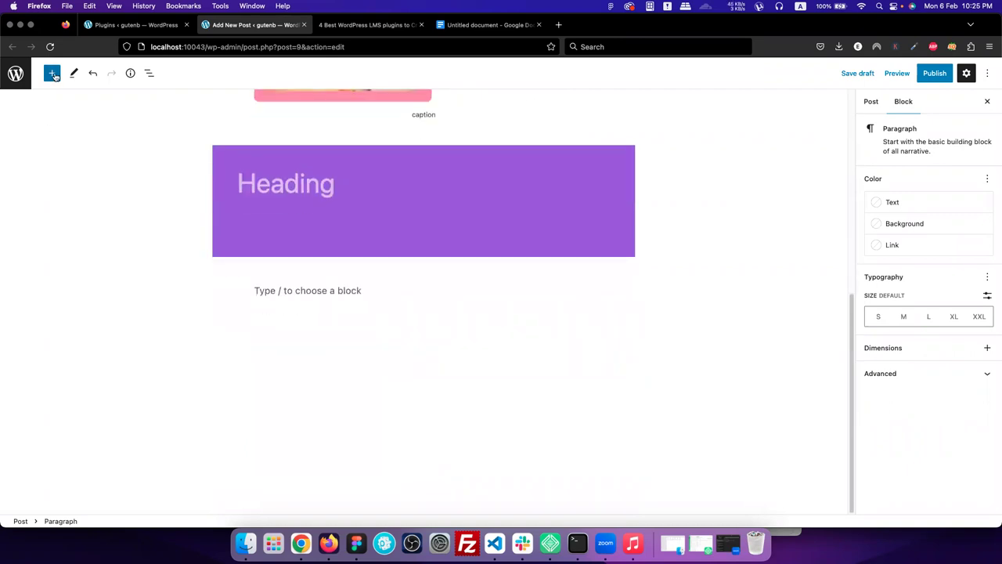
{"action": "left_click", "coordinate": [52, 73]}
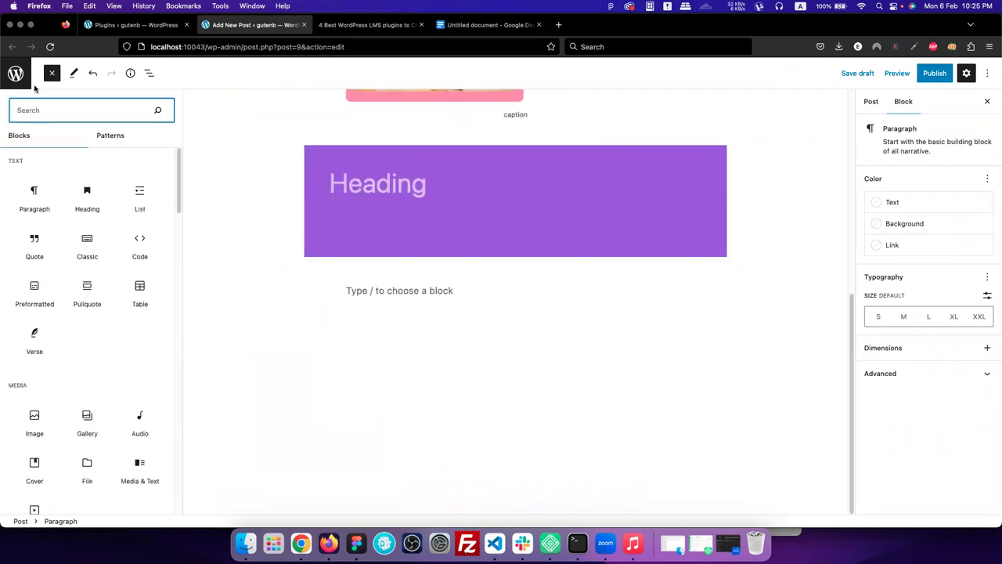
{"action": "scroll", "coordinate": [94, 393], "scroll_direction": "down", "scroll_amount": 5}
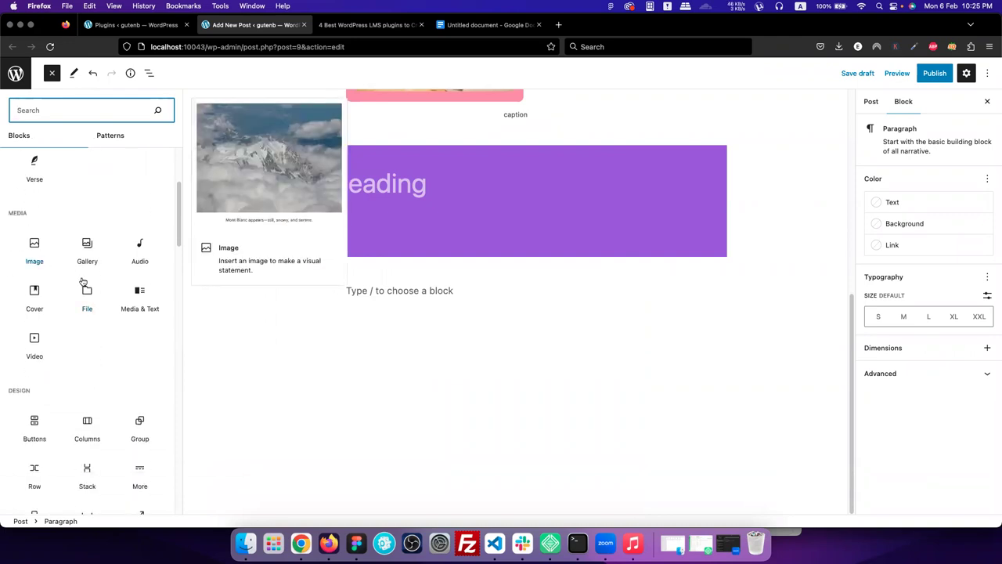
{"action": "left_click", "coordinate": [140, 312]}
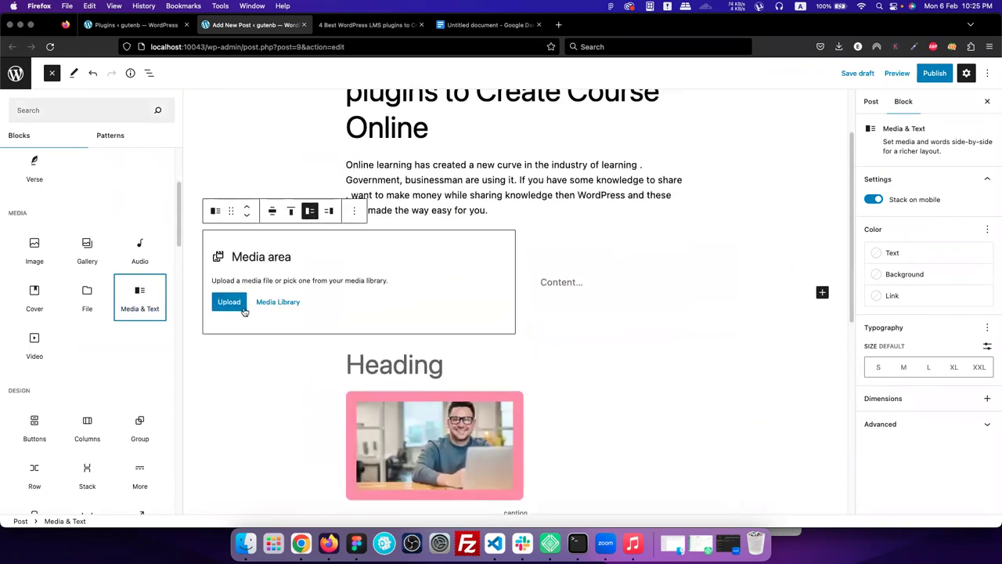
Fill the Media & Text block with the media library photo of the man at a laptop and a copy of the introductory paragraph's text.
{"action": "left_click", "coordinate": [230, 305]}
{"action": "left_click", "coordinate": [168, 302]}
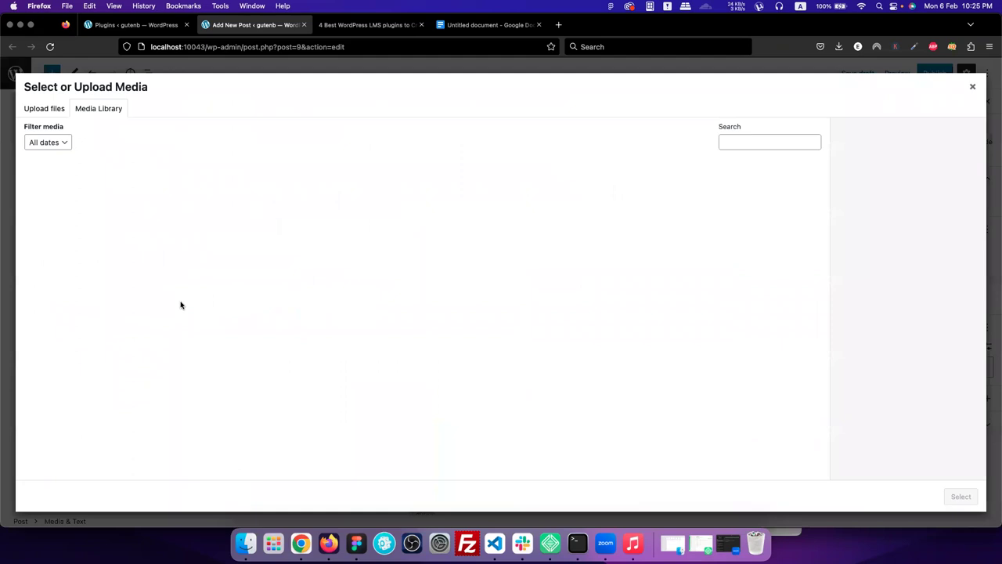
{"action": "left_click", "coordinate": [83, 187]}
{"action": "left_click", "coordinate": [953, 498]}
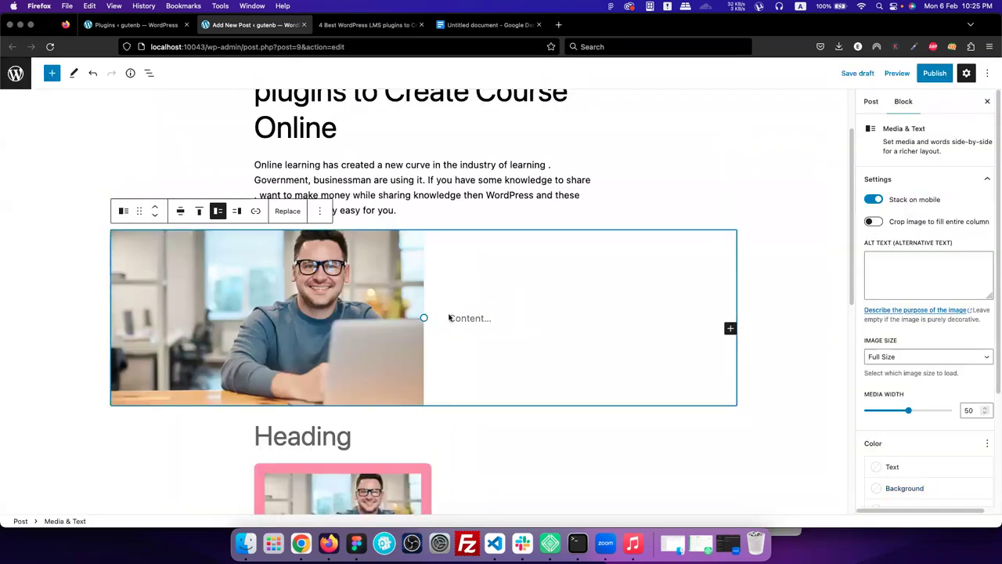
{"action": "left_click", "coordinate": [467, 319]}
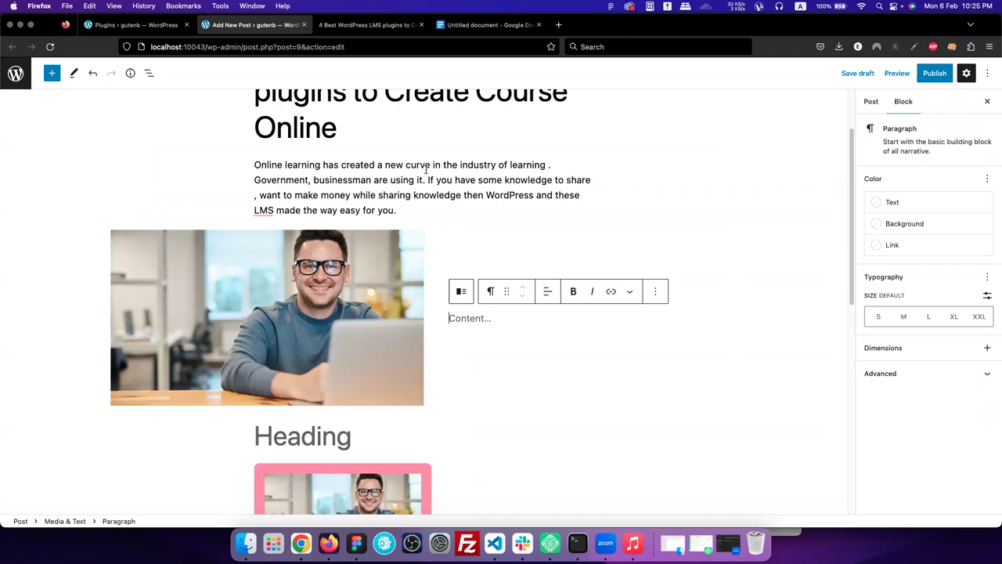
{"action": "type", "text": "Online learning has created a new curve in the industry of learning . Government, businessman are using it. If you have some knowledge to share , want to make money while sharing knowledge then WordPress and these LMS made the way easy for you."}
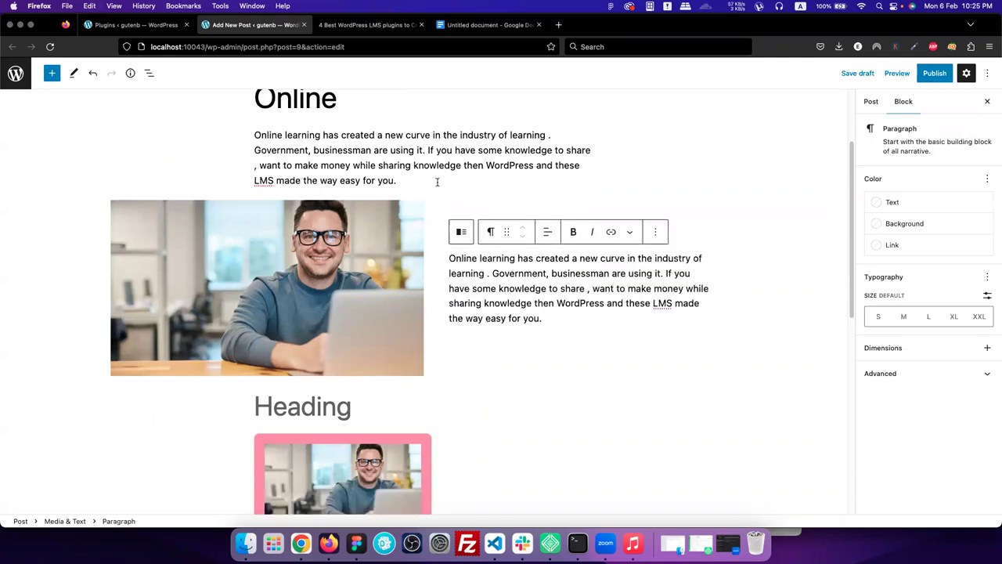
Set the Media & Text block's media width to 43 and its image size to Large.
{"action": "left_click", "coordinate": [325, 251]}
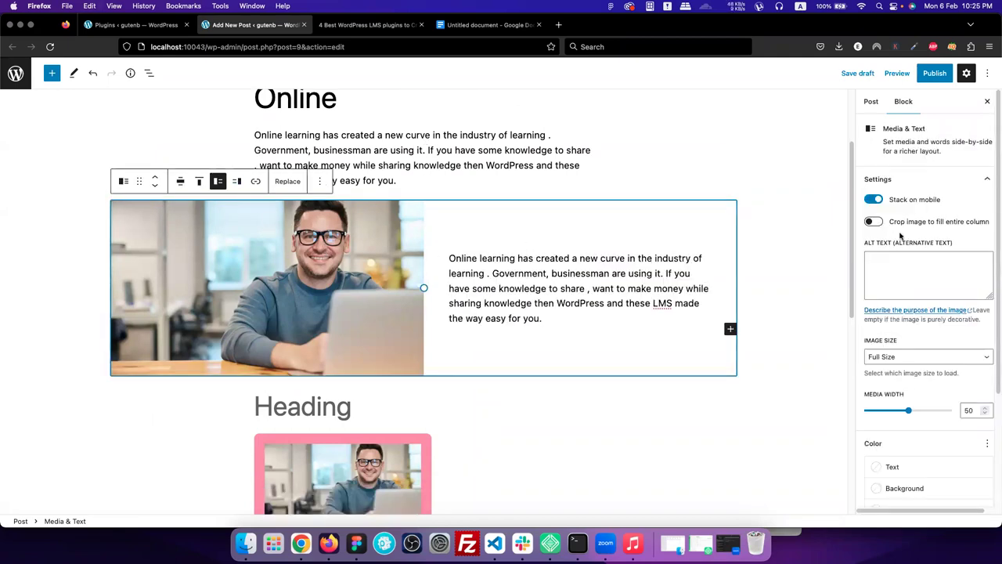
{"action": "scroll", "coordinate": [920, 272], "scroll_direction": "down", "scroll_amount": 1}
{"action": "scroll", "coordinate": [909, 313], "scroll_direction": "down", "scroll_amount": 4}
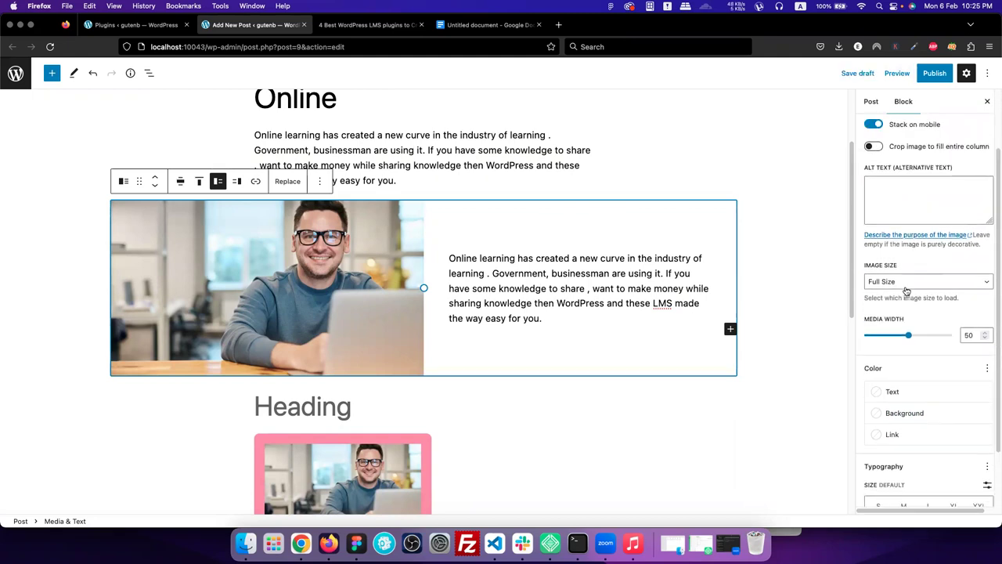
{"action": "scroll", "coordinate": [910, 386], "scroll_direction": "up", "scroll_amount": 1}
{"action": "mouse_move", "coordinate": [905, 273]}
{"action": "left_mouse_down"}
{"action": "mouse_move", "coordinate": [877, 274]}
{"action": "mouse_move", "coordinate": [898, 273]}
{"action": "left_mouse_up"}
{"action": "left_click", "coordinate": [897, 218]}
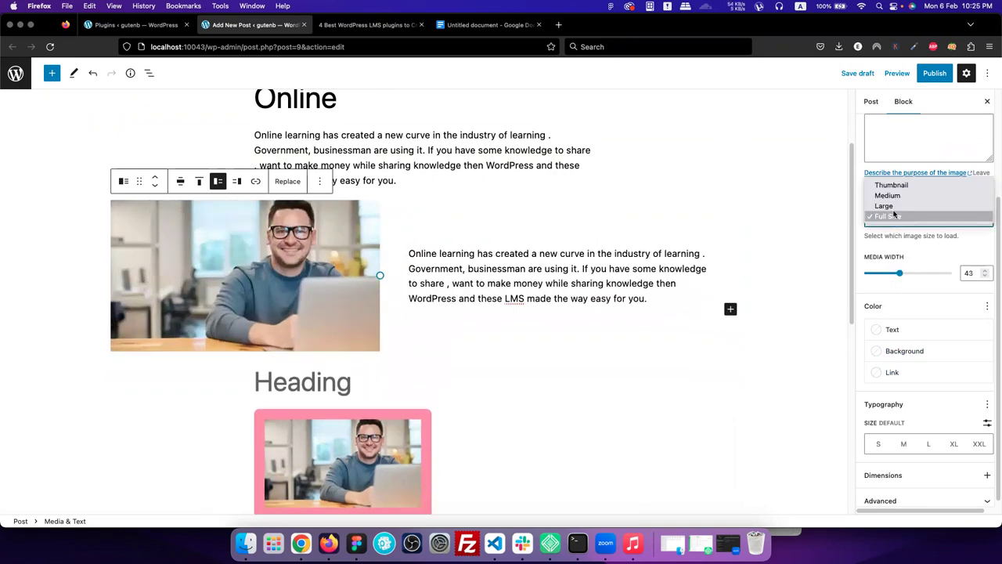
{"action": "left_click", "coordinate": [888, 207]}
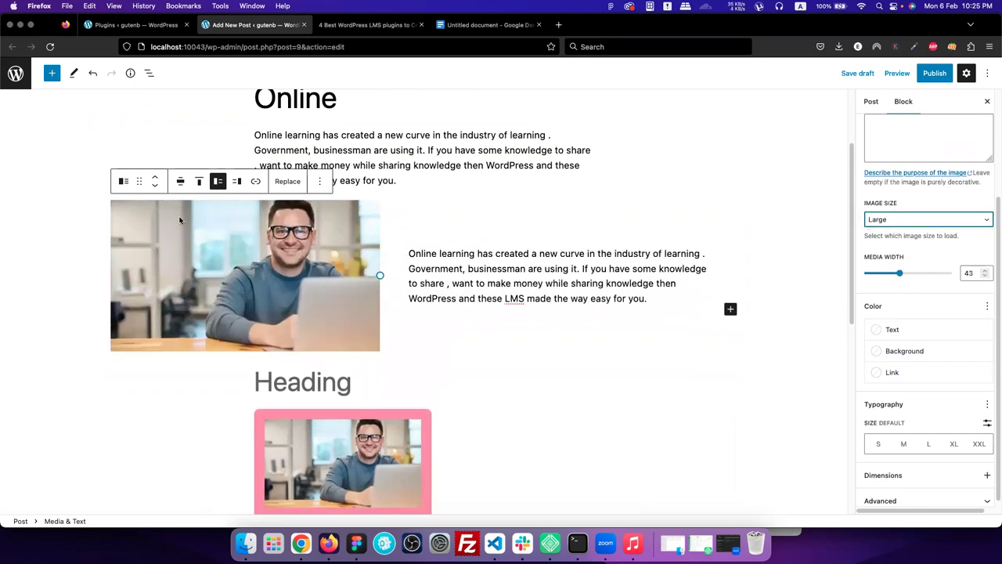
Align the Media & Text block's content vertically to the middle, try its media on the right, and return it to the left.
{"action": "left_click", "coordinate": [238, 183]}
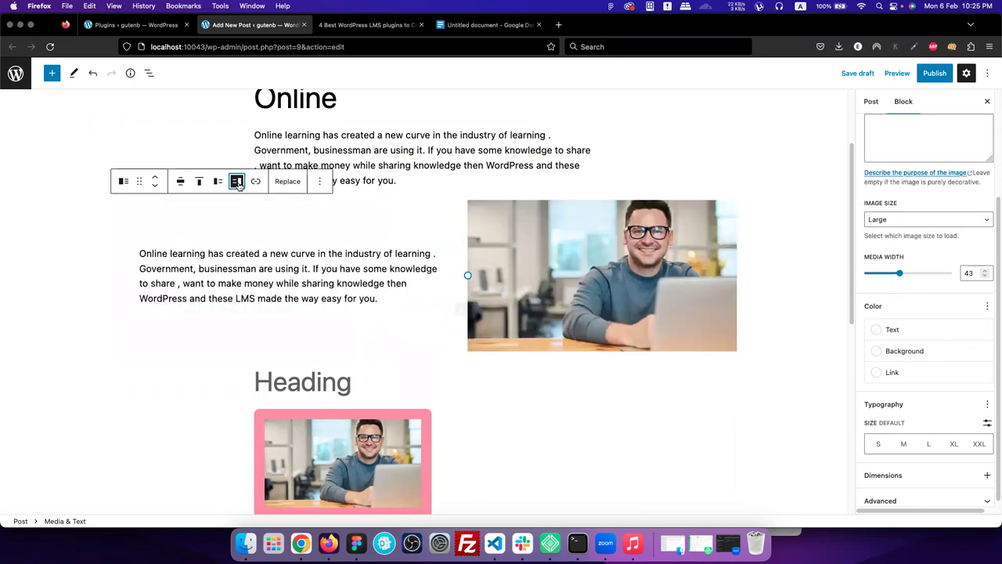
{"action": "left_click", "coordinate": [198, 185]}
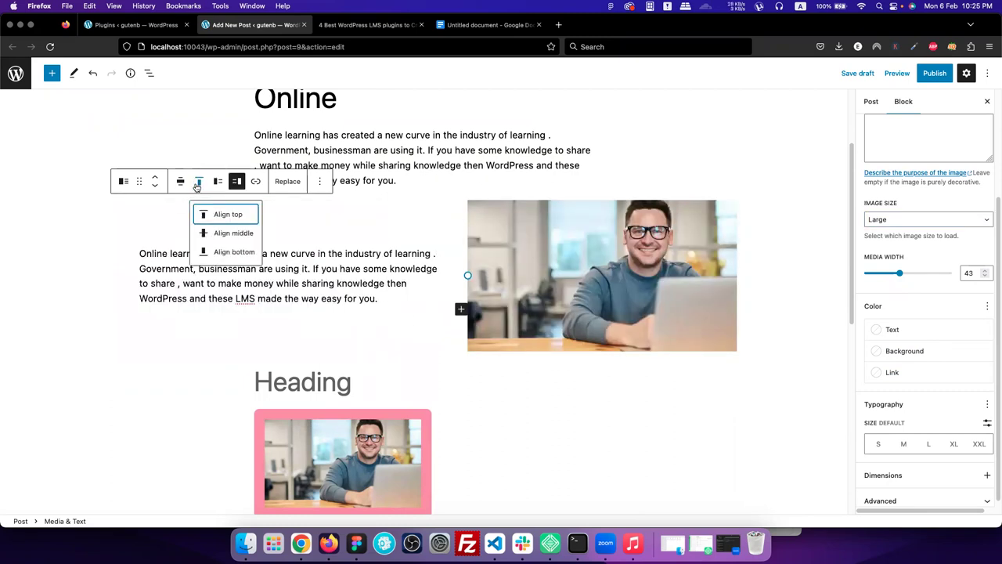
{"action": "left_click", "coordinate": [239, 242]}
{"action": "left_click", "coordinate": [180, 182]}
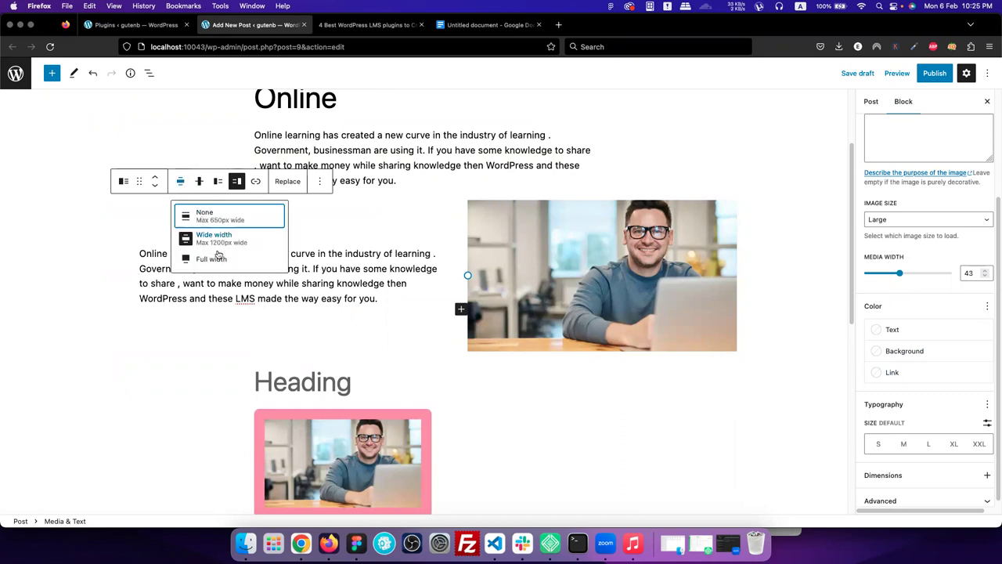
{"action": "left_click", "coordinate": [217, 182]}
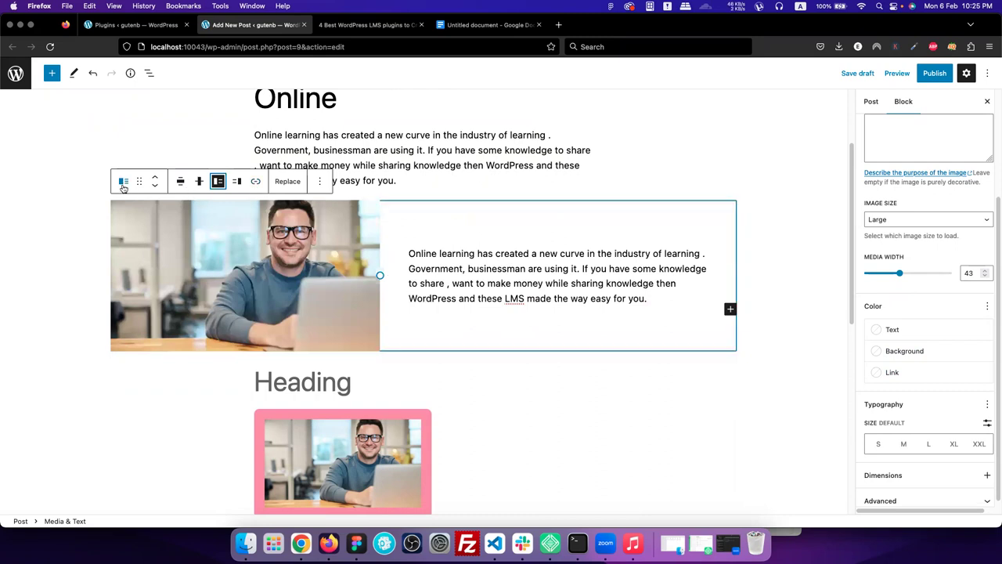
Insert a Gallery block directly below the Media & Text block.
{"action": "left_click", "coordinate": [51, 75]}
{"action": "scroll", "coordinate": [89, 339], "scroll_direction": "down", "scroll_amount": 5}
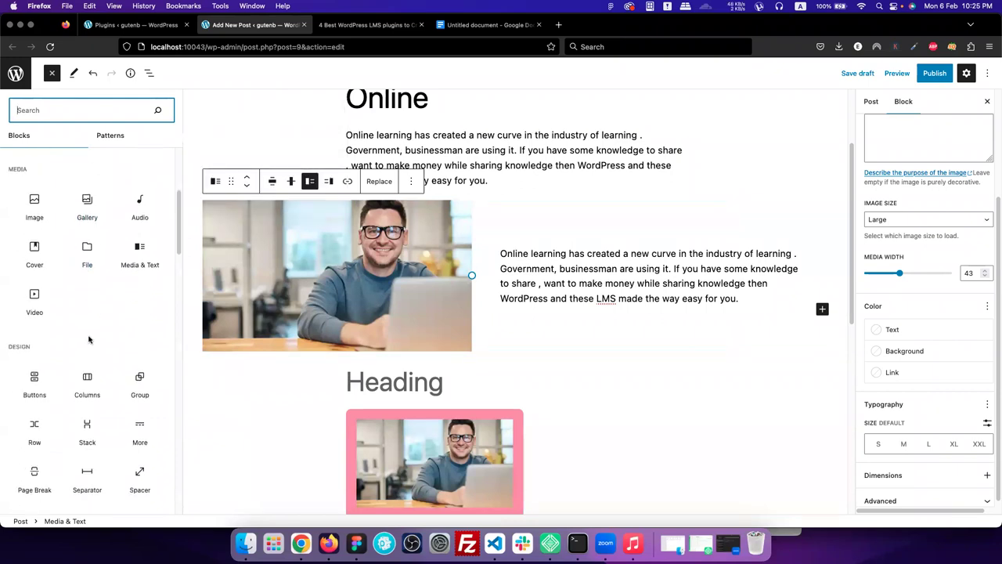
{"action": "scroll", "coordinate": [89, 339], "scroll_direction": "up", "scroll_amount": 3}
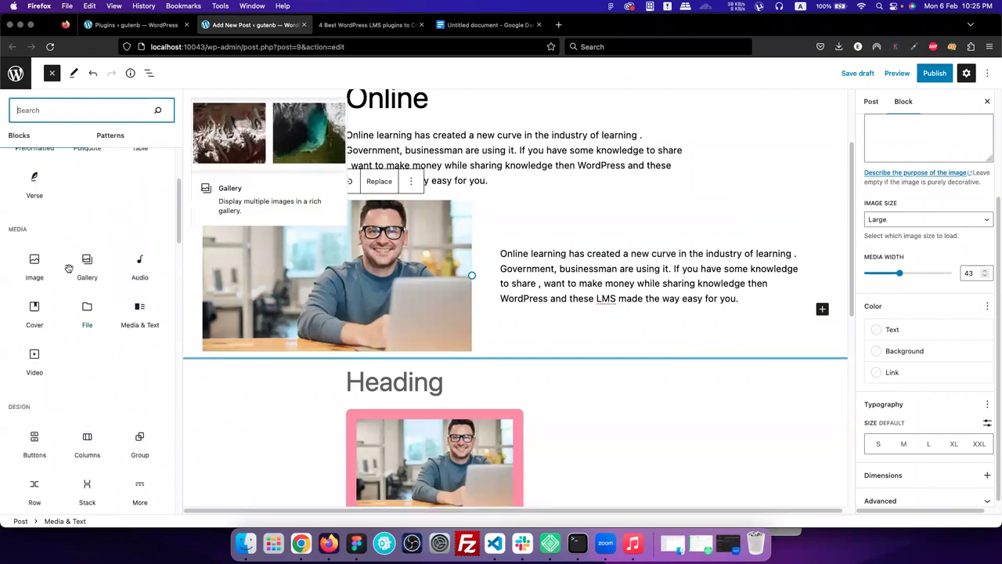
{"action": "left_click", "coordinate": [84, 264]}
{"action": "scroll", "coordinate": [407, 298], "scroll_direction": "down", "scroll_amount": 3}
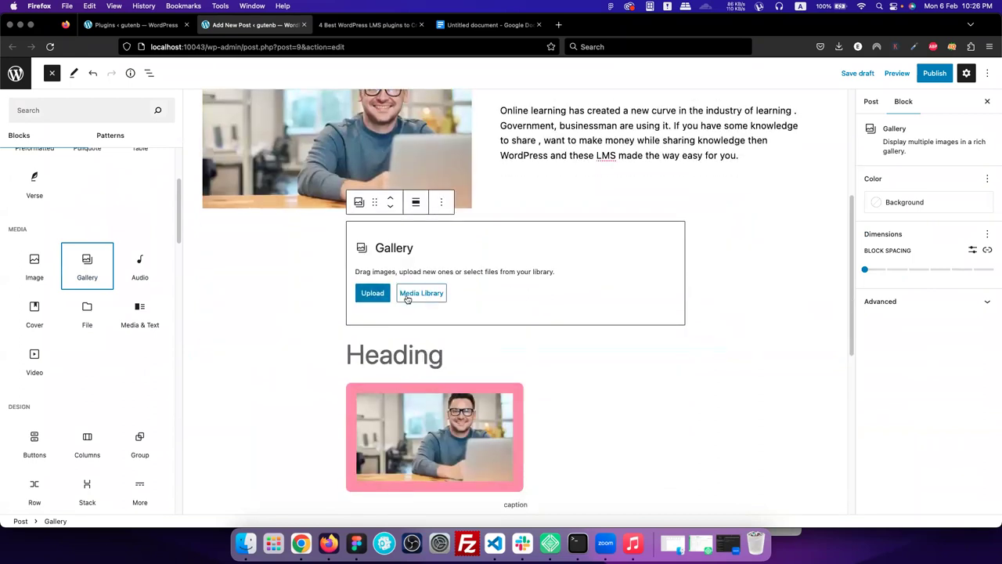
Upload five images from Downloads into the gallery: the about-me-profile JPG, elem.jpg, hero-image.jpeg, heroo.png and images.png.
{"action": "left_click", "coordinate": [373, 297]}
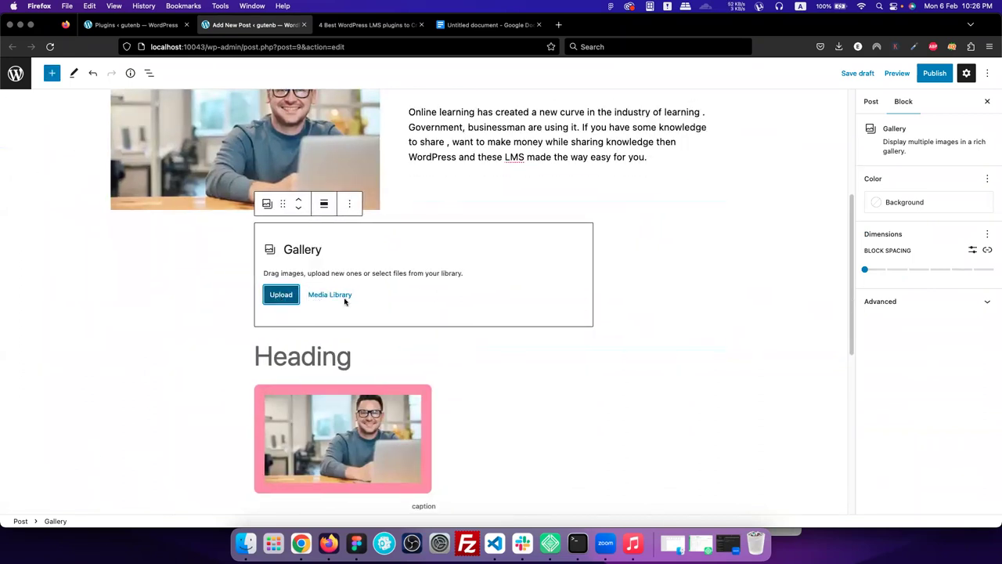
{"action": "left_click", "coordinate": [284, 297]}
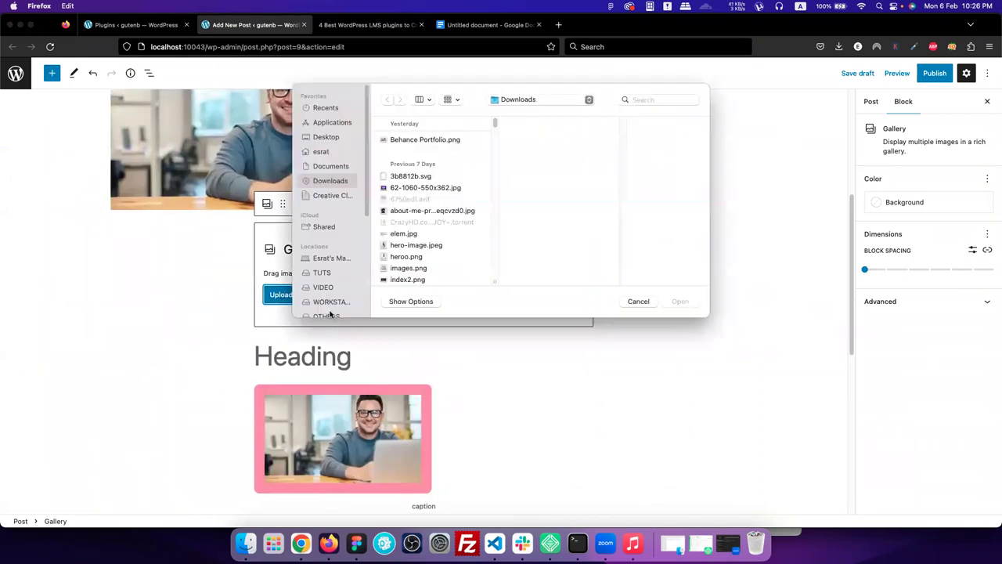
{"action": "left_click", "coordinate": [441, 210]}
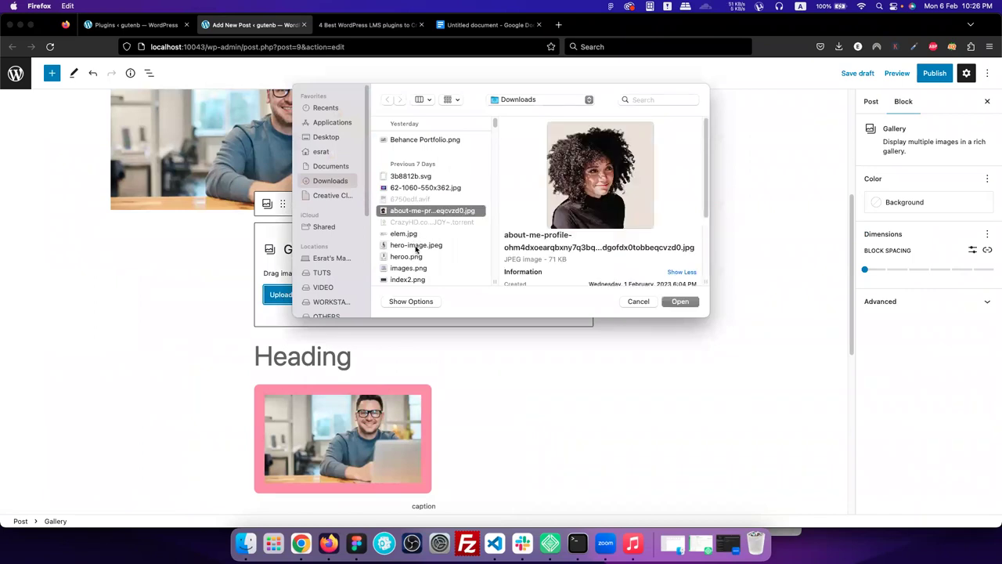
{"action": "left_click", "coordinate": [416, 246], "text": "shift"}
{"action": "left_click", "coordinate": [414, 258], "text": "shift"}
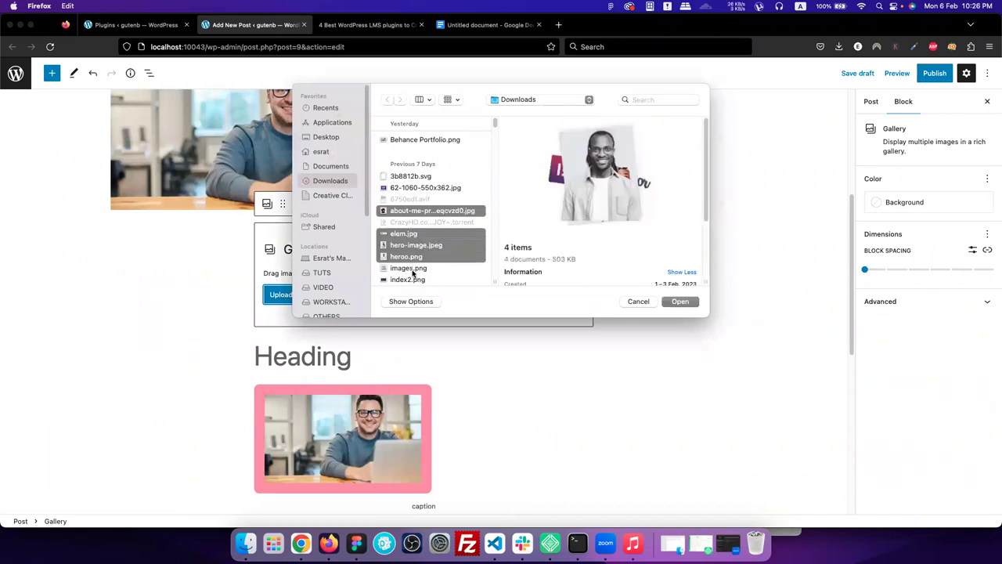
{"action": "left_click", "coordinate": [413, 269], "text": "shift"}
{"action": "left_click", "coordinate": [680, 302]}
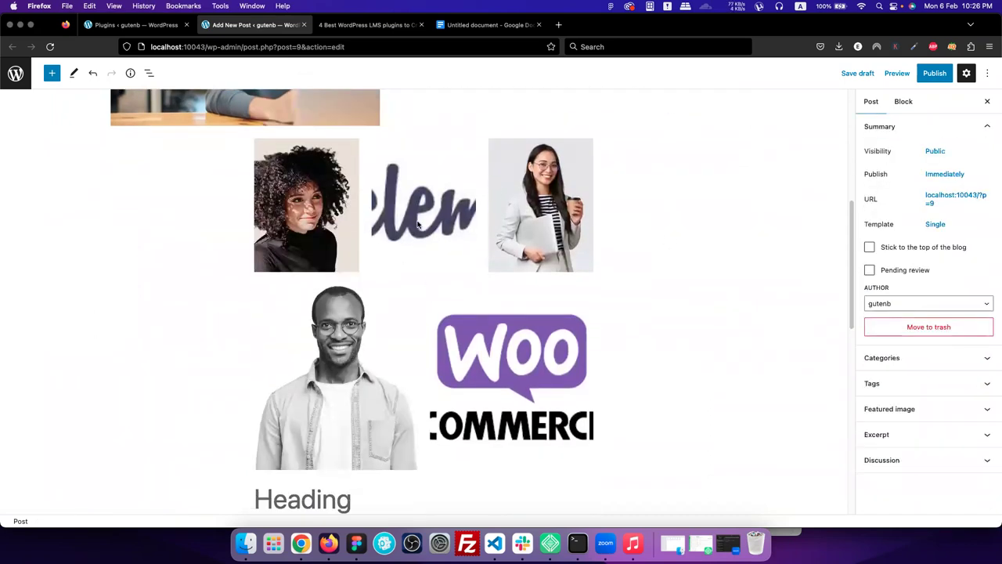
Examine the individual gallery images and how the gallery is laid out between the neighbouring blocks.
{"action": "left_click", "coordinate": [417, 225]}
{"action": "left_click", "coordinate": [306, 205]}
{"action": "left_click", "coordinate": [540, 205]}
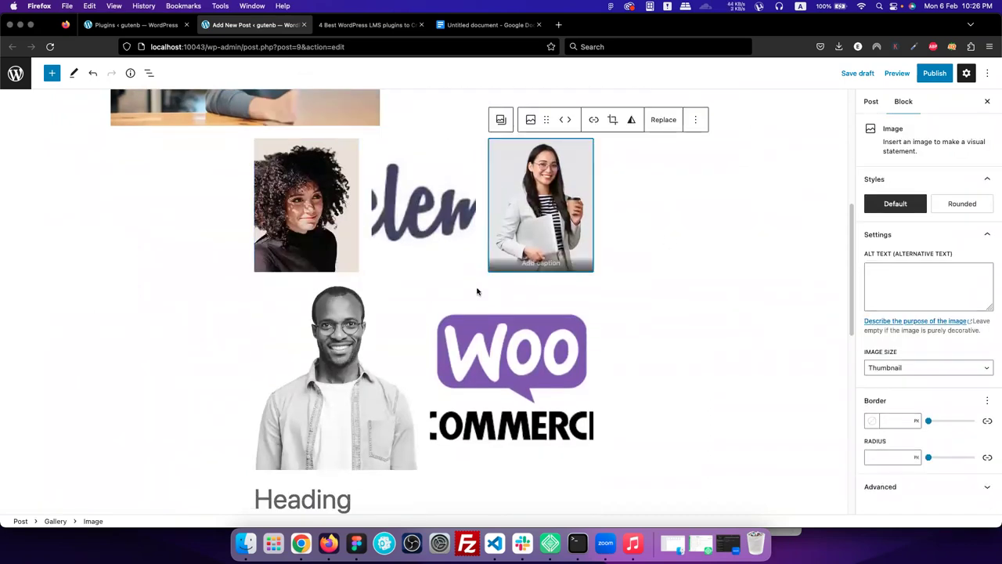
{"action": "scroll", "coordinate": [477, 291], "scroll_direction": "down", "scroll_amount": 3}
{"action": "scroll", "coordinate": [508, 409], "scroll_direction": "up", "scroll_amount": 8}
{"action": "scroll", "coordinate": [508, 409], "scroll_direction": "down", "scroll_amount": 2}
{"action": "left_click", "coordinate": [427, 329]}
{"action": "left_click", "coordinate": [337, 320]}
{"action": "left_click", "coordinate": [426, 327]}
{"action": "left_click", "coordinate": [540, 313]}
{"action": "scroll", "coordinate": [306, 212], "scroll_direction": "down", "scroll_amount": 3}
{"action": "left_click", "coordinate": [306, 211]}
{"action": "left_click", "coordinate": [426, 204]}
{"action": "left_click", "coordinate": [404, 339]}
{"action": "left_click", "coordinate": [542, 381]}
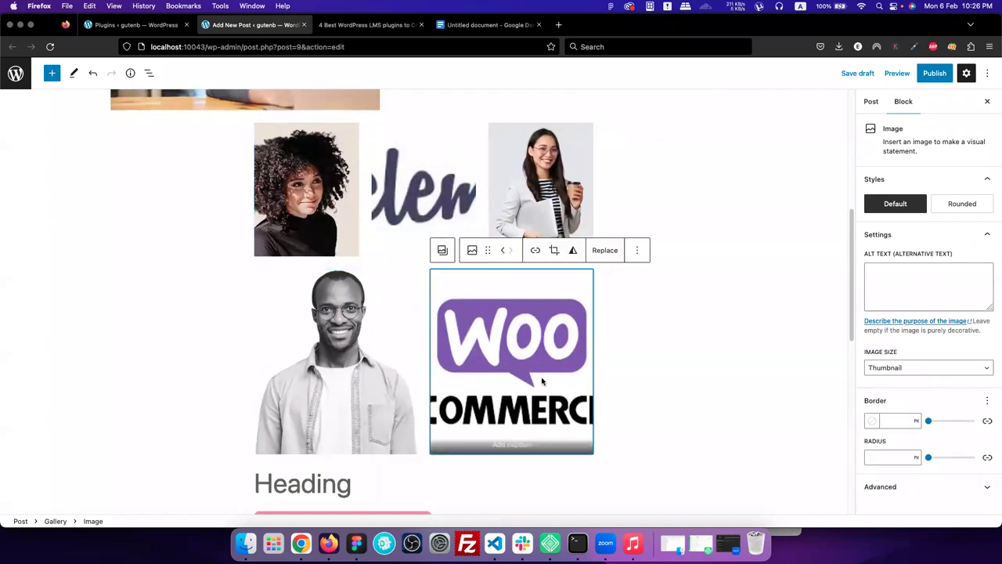
{"action": "scroll", "coordinate": [370, 366], "scroll_direction": "up", "scroll_amount": 5}
{"action": "left_click", "coordinate": [347, 386]}
{"action": "left_click", "coordinate": [430, 402]}
{"action": "left_click", "coordinate": [528, 417]}
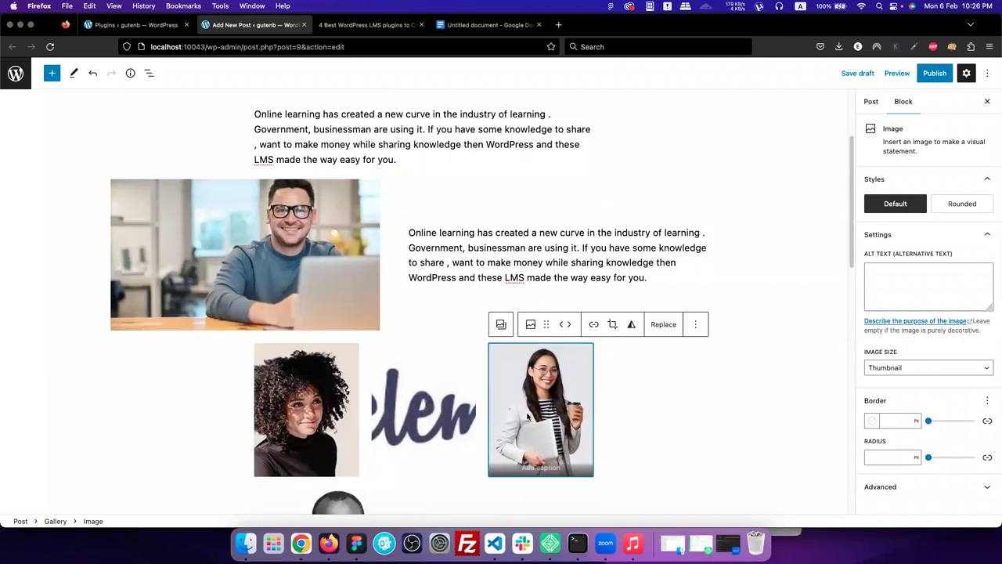
{"action": "scroll", "coordinate": [529, 417], "scroll_direction": "down", "scroll_amount": 3}
{"action": "left_click", "coordinate": [621, 399]}
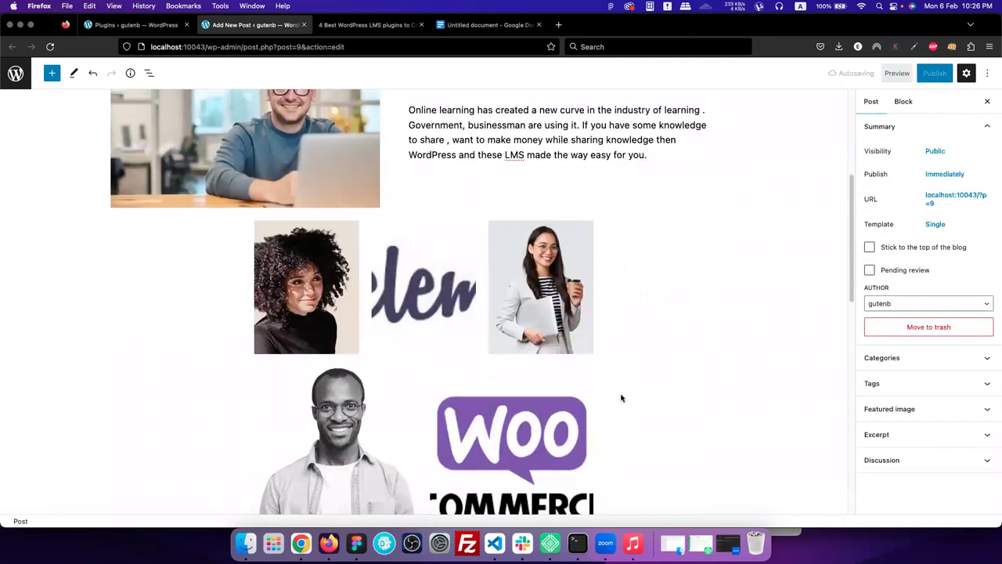
{"action": "scroll", "coordinate": [621, 399], "scroll_direction": "down", "scroll_amount": 4}
{"action": "scroll", "coordinate": [622, 398], "scroll_direction": "up", "scroll_amount": 5}
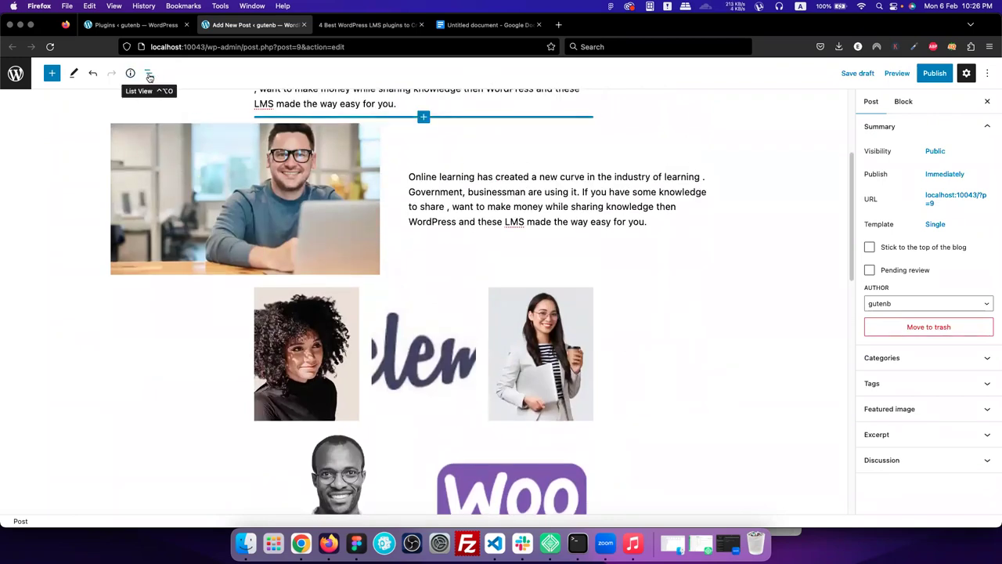
Open the post's List View, look through its blocks and select the Gallery block as a whole.
{"action": "left_click", "coordinate": [150, 74]}
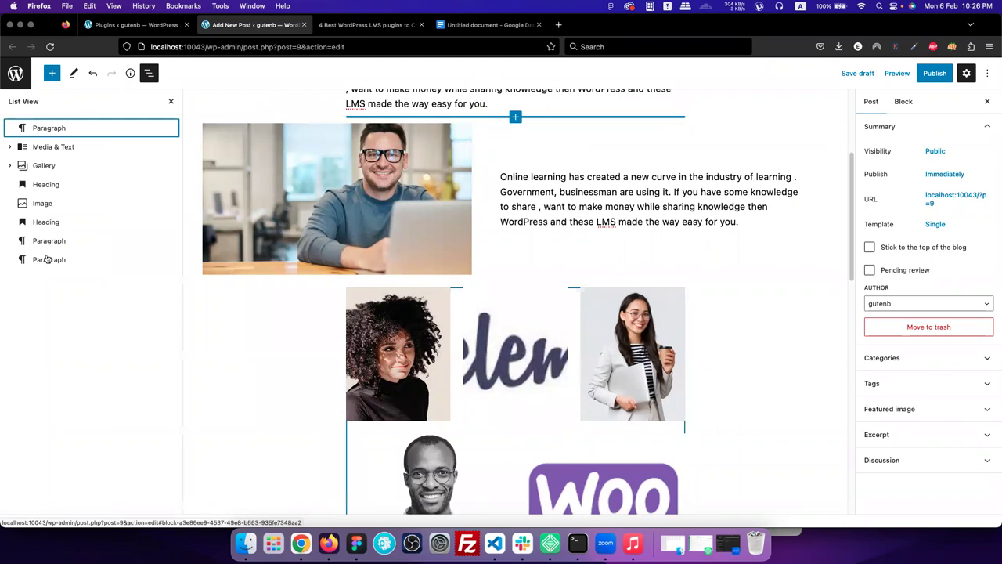
{"action": "left_click", "coordinate": [63, 149]}
{"action": "left_click", "coordinate": [43, 167]}
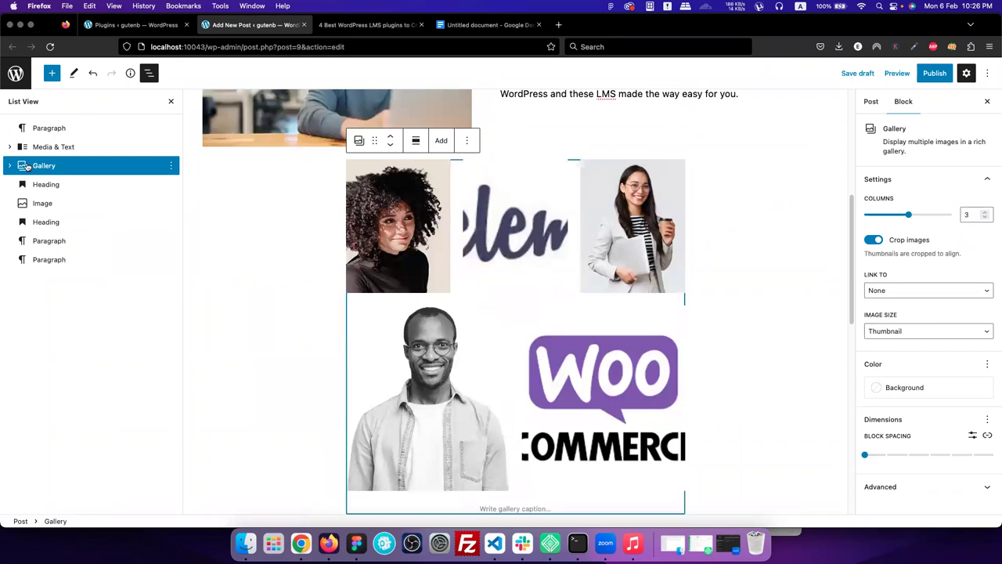
{"action": "left_click", "coordinate": [61, 187]}
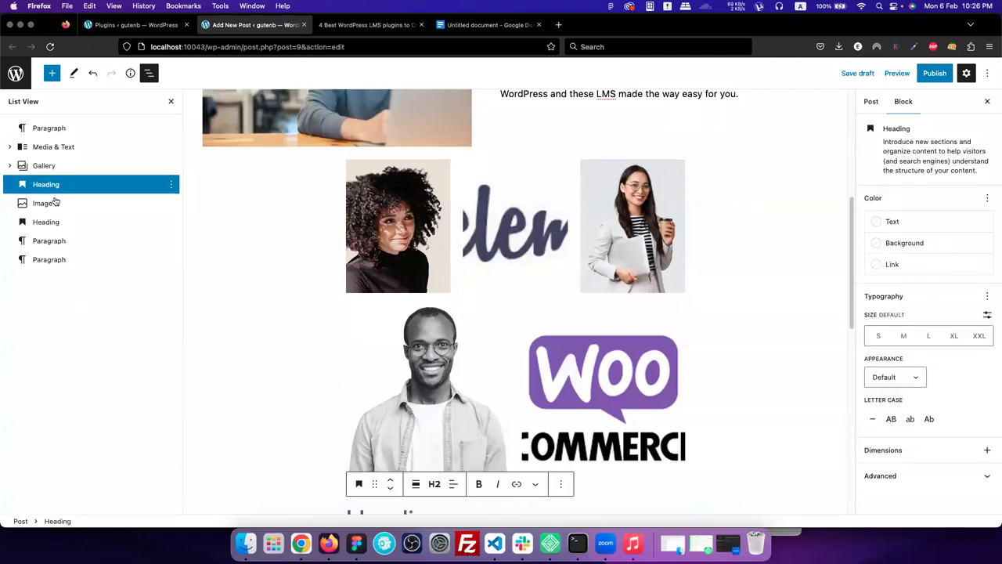
{"action": "left_click", "coordinate": [54, 166]}
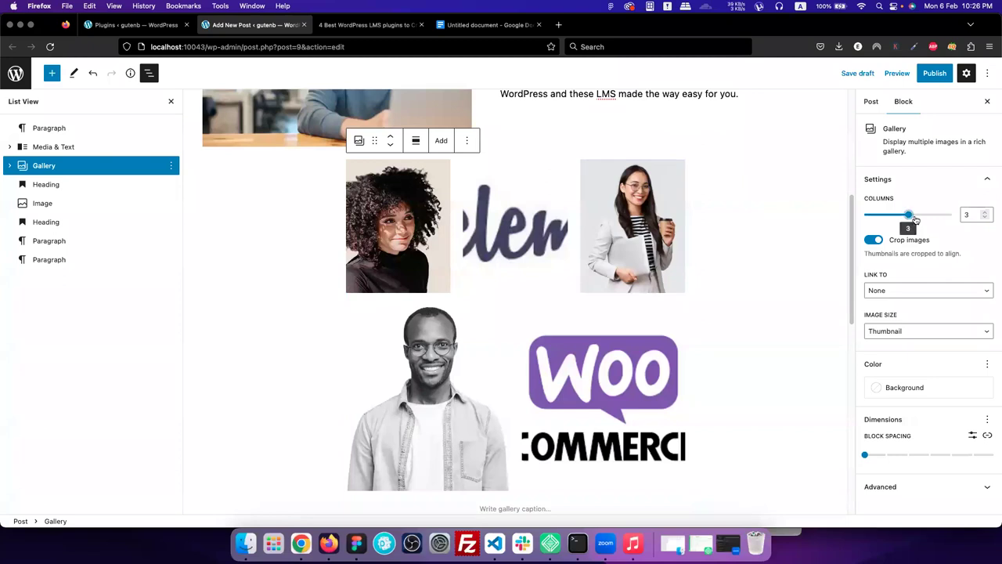
Set the gallery to 4 columns, and try image cropping off before enabling it again.
{"action": "left_click_drag", "start_coordinate": [909, 215], "coordinate": [920, 219]}
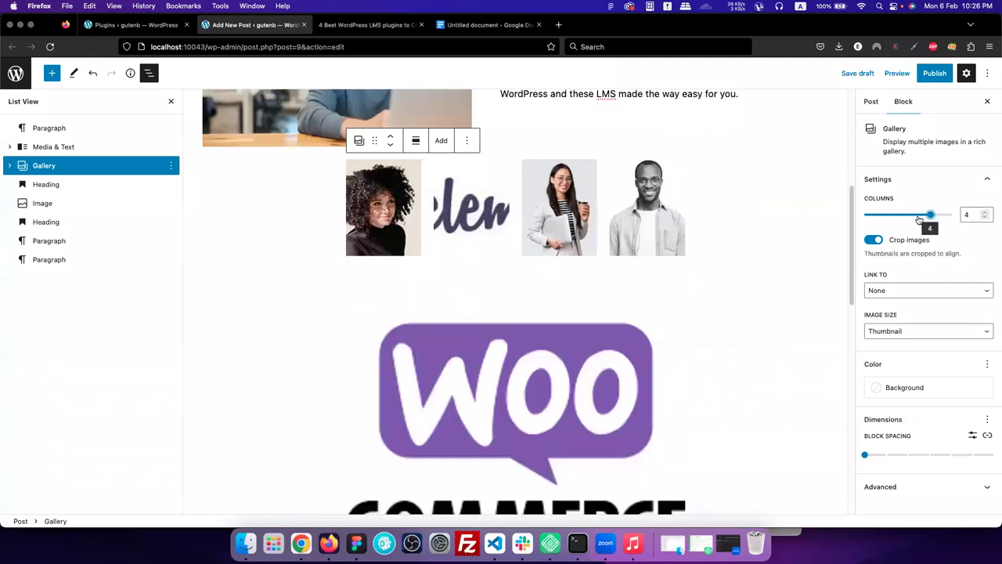
{"action": "left_click", "coordinate": [877, 241]}
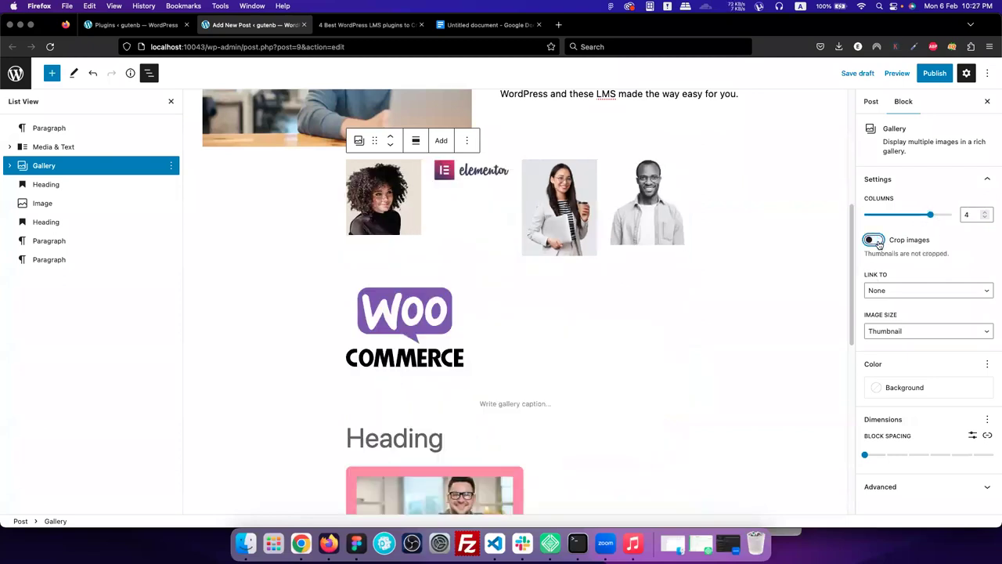
{"action": "left_click", "coordinate": [876, 241]}
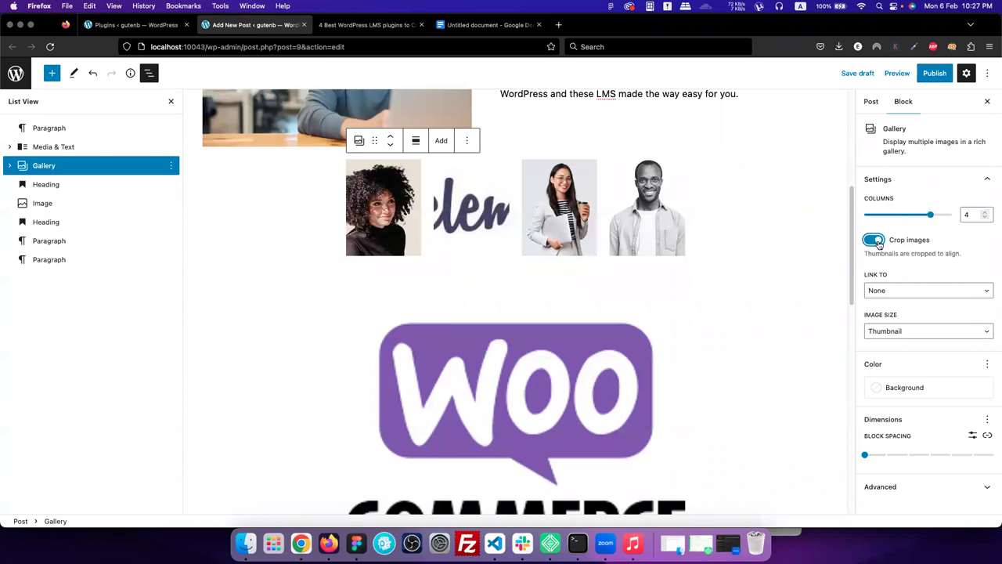
Link the gallery images to Media File and set their image size to Medium.
{"action": "left_click", "coordinate": [906, 295]}
{"action": "left_click", "coordinate": [904, 273]}
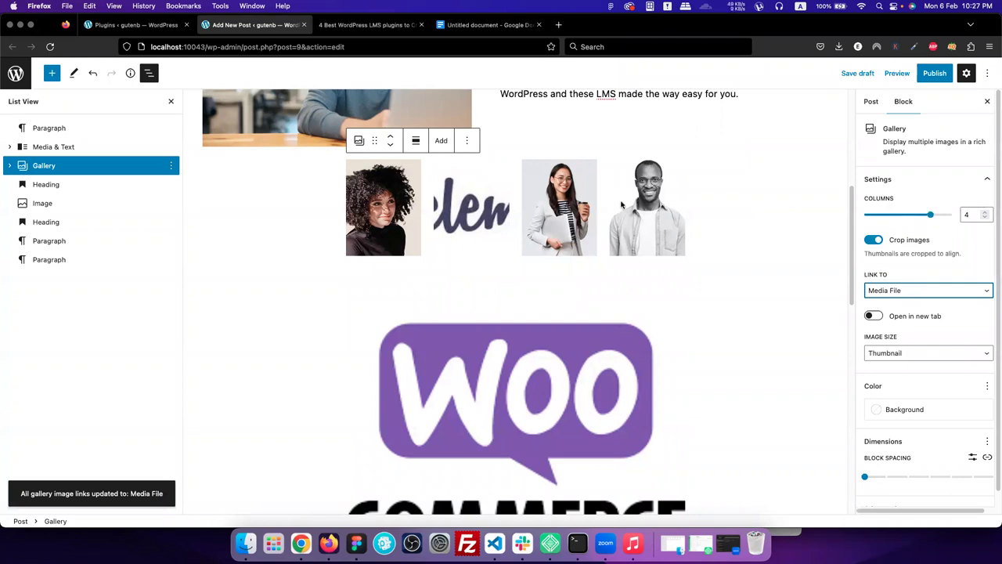
{"action": "scroll", "coordinate": [908, 329], "scroll_direction": "down", "scroll_amount": 1}
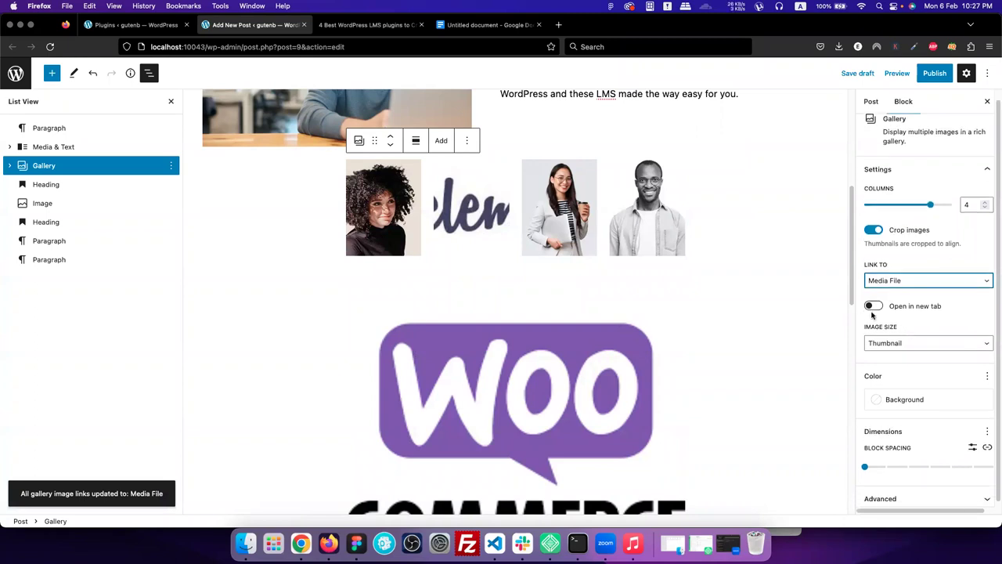
{"action": "left_click", "coordinate": [894, 344]}
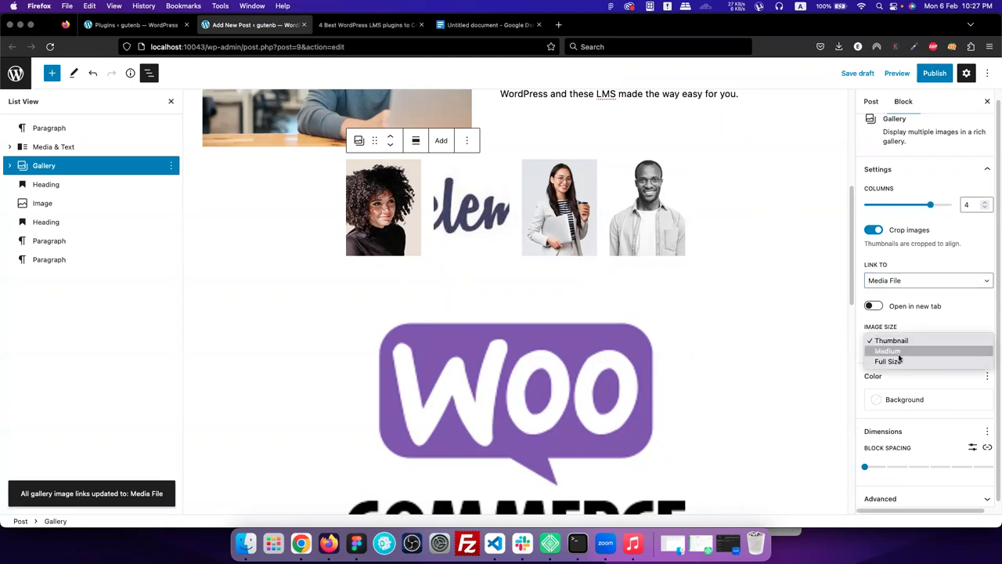
{"action": "left_click", "coordinate": [900, 355]}
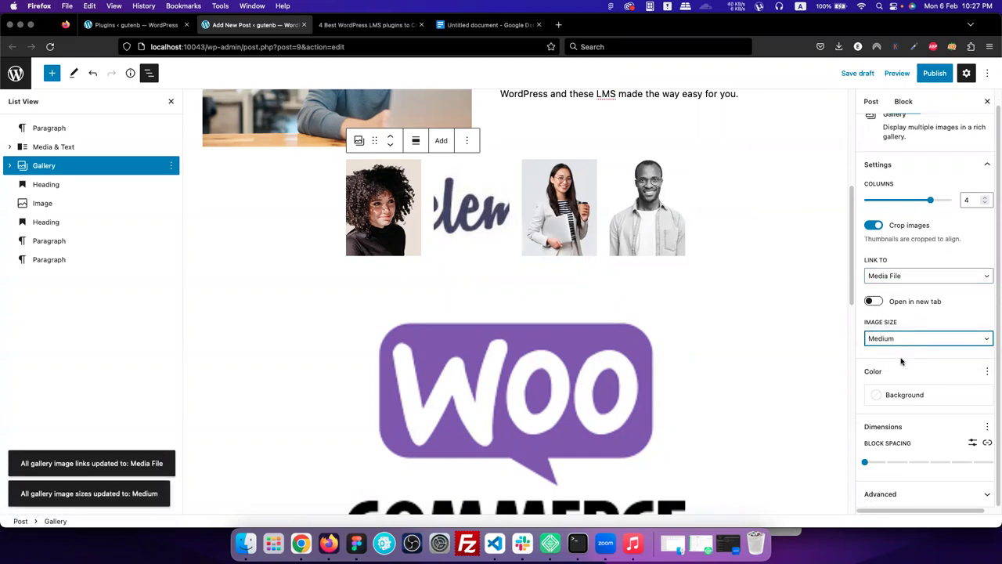
Set the gallery's block spacing to 1.
{"action": "left_click_drag", "start_coordinate": [866, 462], "coordinate": [887, 465]}
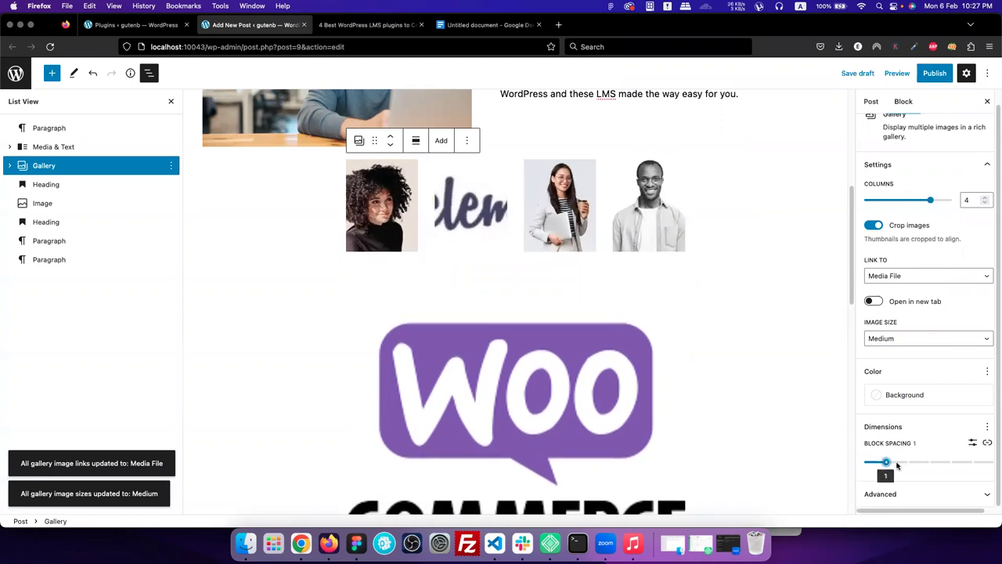
{"action": "scroll", "coordinate": [527, 235], "scroll_direction": "up", "scroll_amount": 1}
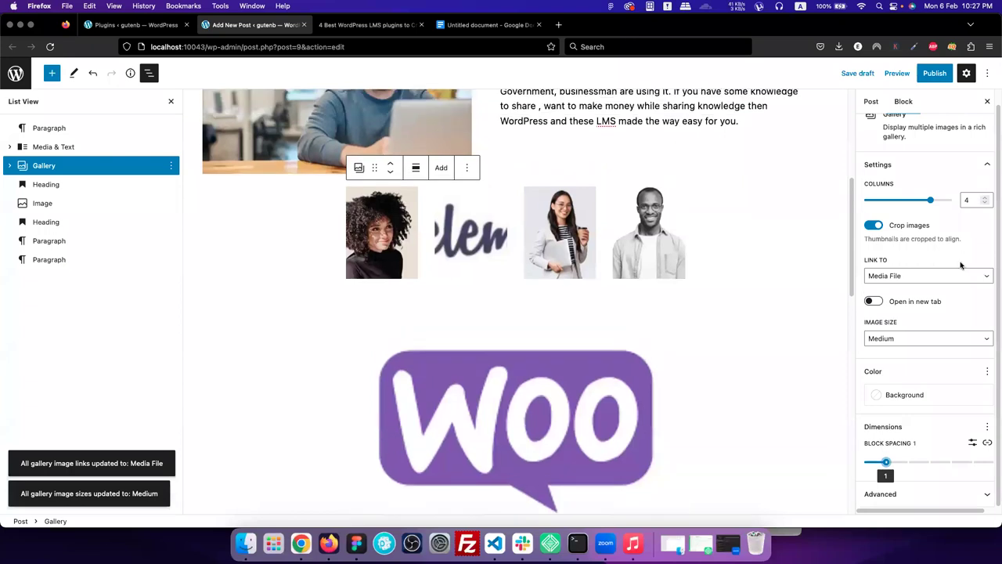
{"action": "scroll", "coordinate": [960, 261], "scroll_direction": "up", "scroll_amount": 1}
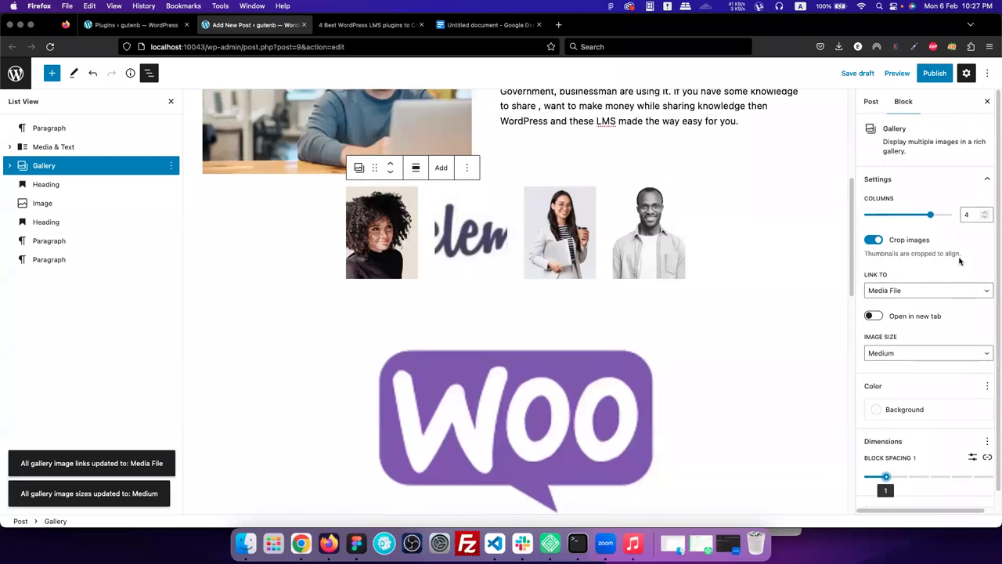
Insert a Video block directly below the gallery.
{"action": "left_click", "coordinate": [52, 73]}
{"action": "scroll", "coordinate": [88, 249], "scroll_direction": "down", "scroll_amount": 5}
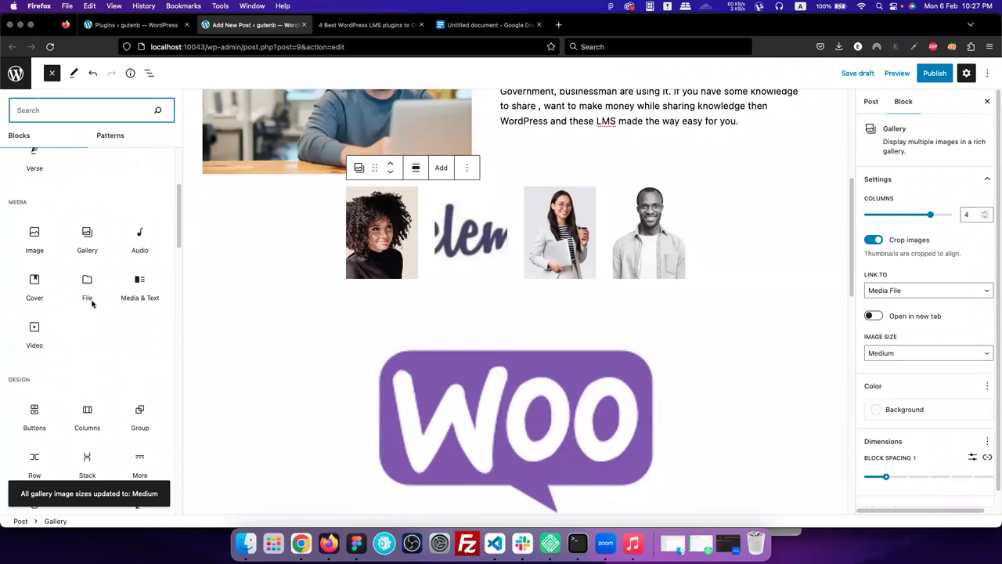
{"action": "scroll", "coordinate": [91, 304], "scroll_direction": "down", "scroll_amount": 2}
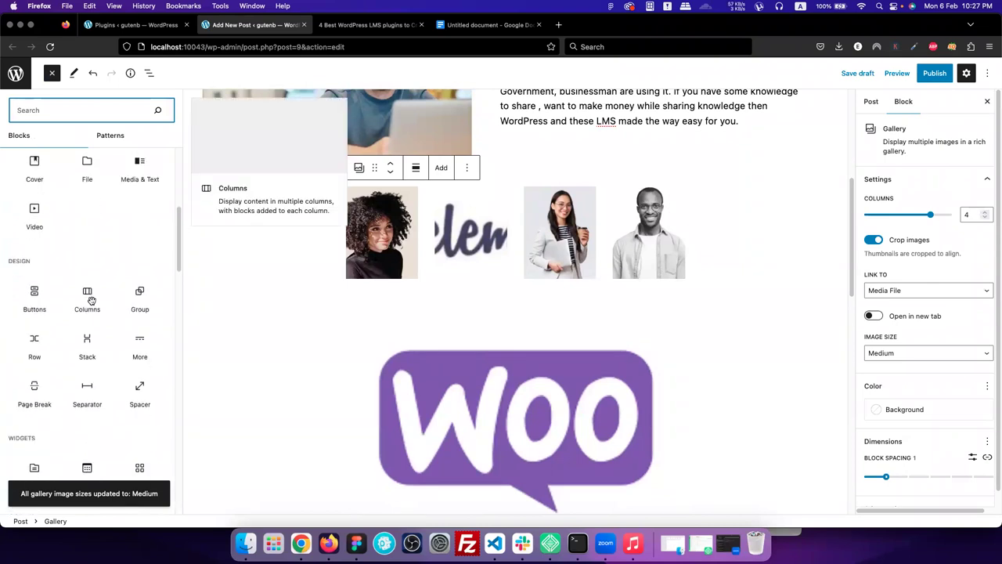
{"action": "left_click", "coordinate": [33, 223]}
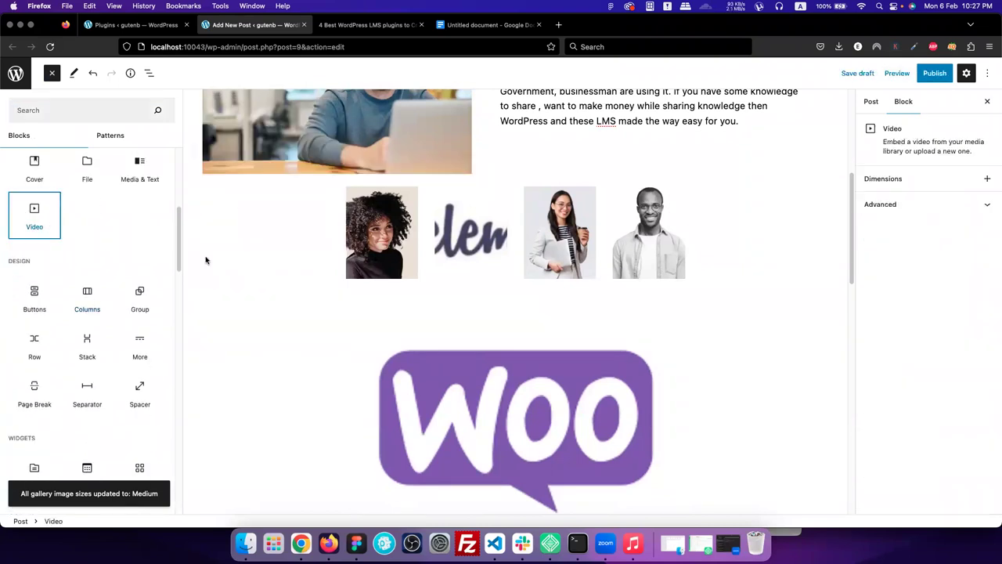
{"action": "scroll", "coordinate": [517, 335], "scroll_direction": "down", "scroll_amount": 8}
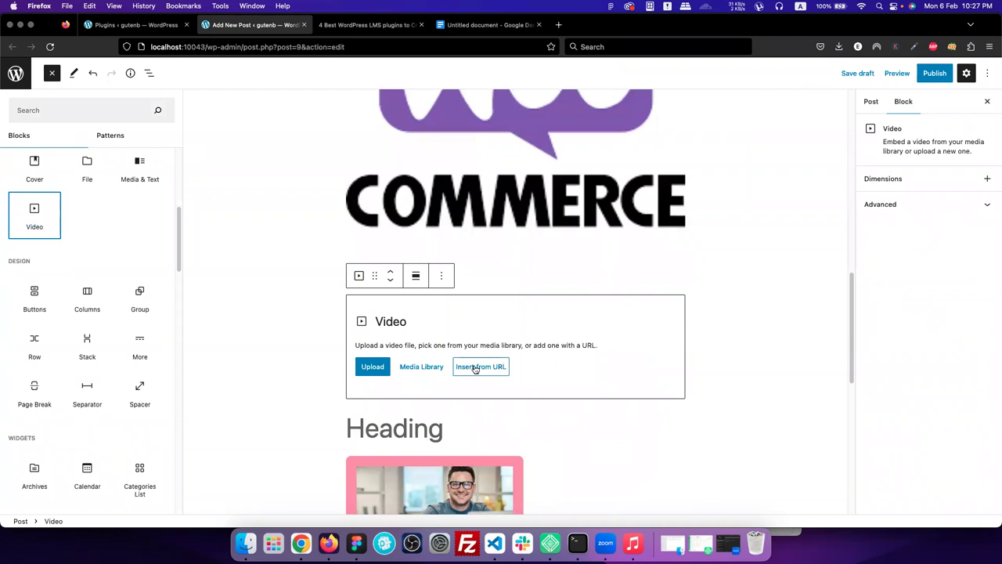
{"action": "left_click", "coordinate": [475, 368]}
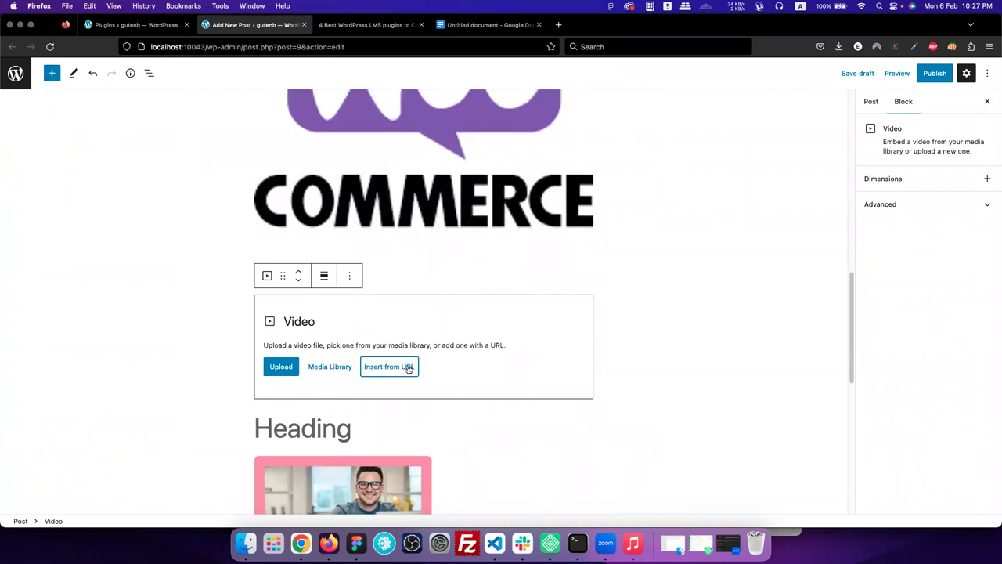
{"action": "left_click", "coordinate": [386, 368]}
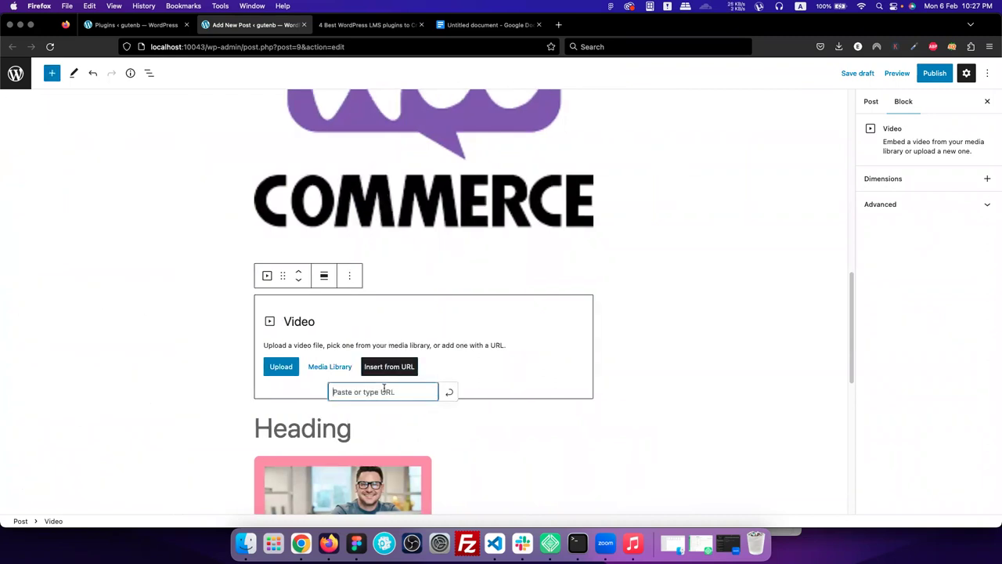
{"action": "left_click", "coordinate": [430, 342]}
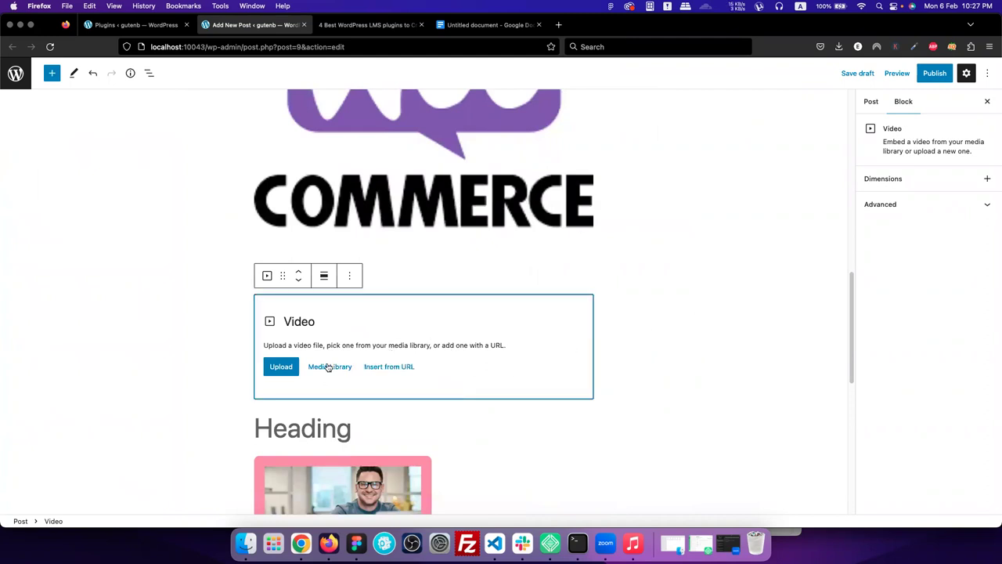
{"action": "scroll", "coordinate": [286, 365], "scroll_direction": "down", "scroll_amount": 1}
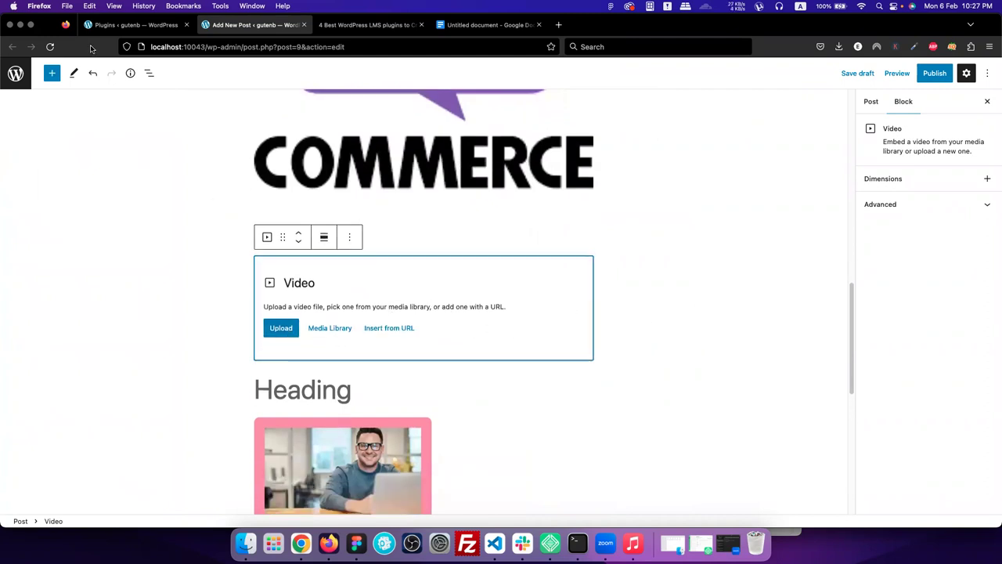
Insert a Buttons block directly below the Video block.
{"action": "left_click", "coordinate": [51, 73]}
{"action": "scroll", "coordinate": [121, 342], "scroll_direction": "down", "scroll_amount": 4}
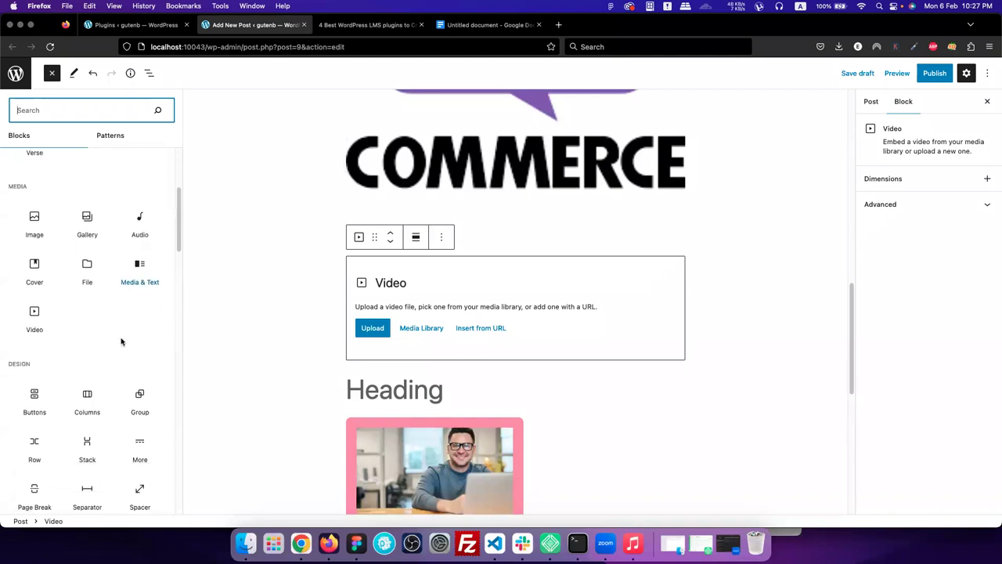
{"action": "scroll", "coordinate": [121, 342], "scroll_direction": "down", "scroll_amount": 5}
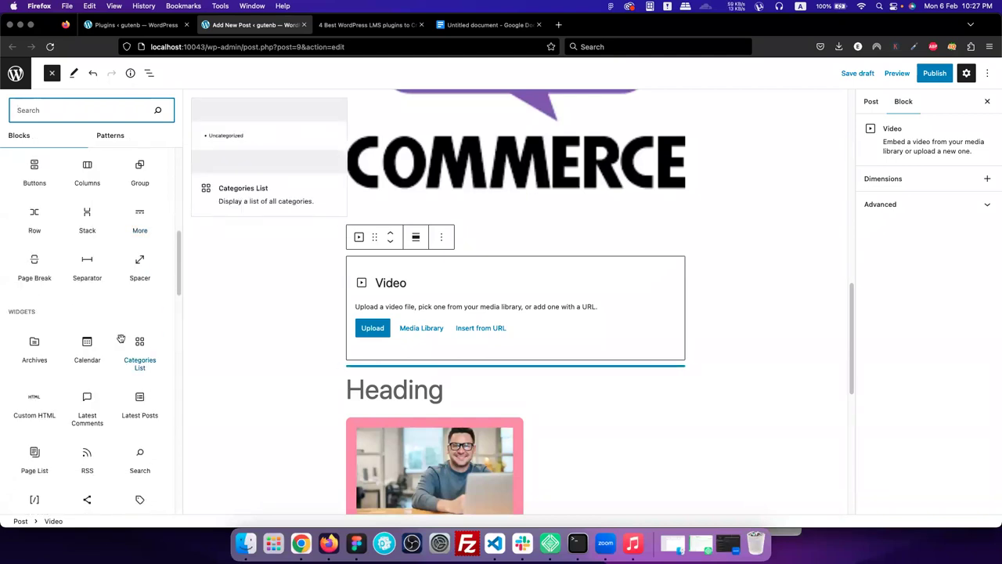
{"action": "scroll", "coordinate": [121, 338], "scroll_direction": "up", "scroll_amount": 2}
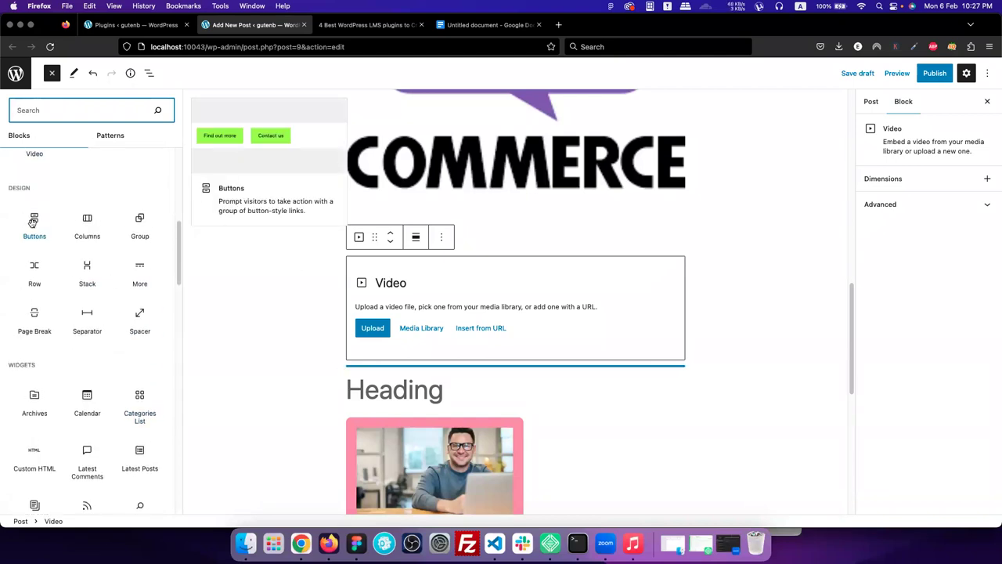
{"action": "scroll", "coordinate": [34, 235], "scroll_direction": "up", "scroll_amount": 3}
{"action": "left_click", "coordinate": [34, 314]}
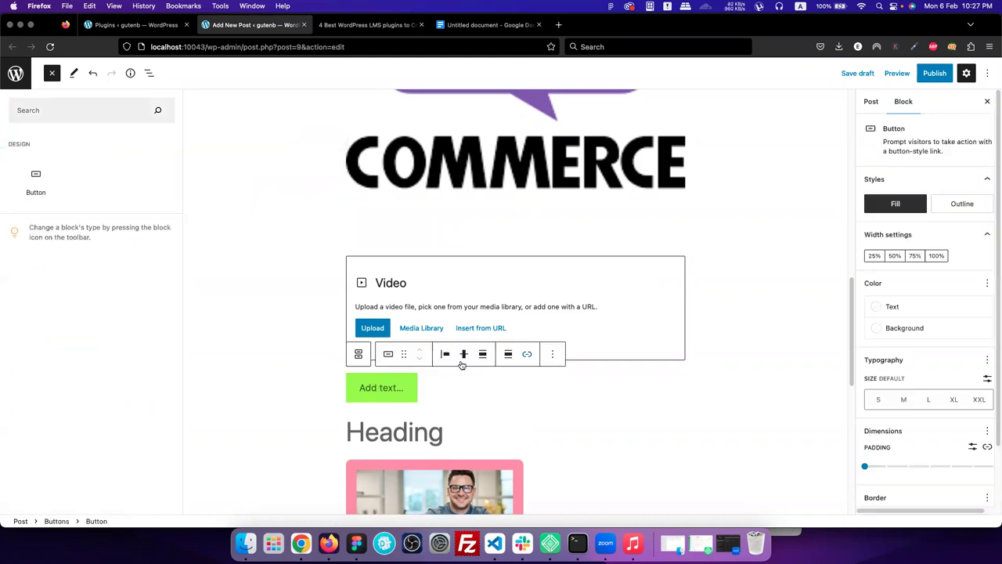
Label the new button below the Video block "Read more".
{"action": "scroll", "coordinate": [462, 364], "scroll_direction": "down", "scroll_amount": 2}
{"action": "left_click", "coordinate": [386, 299]}
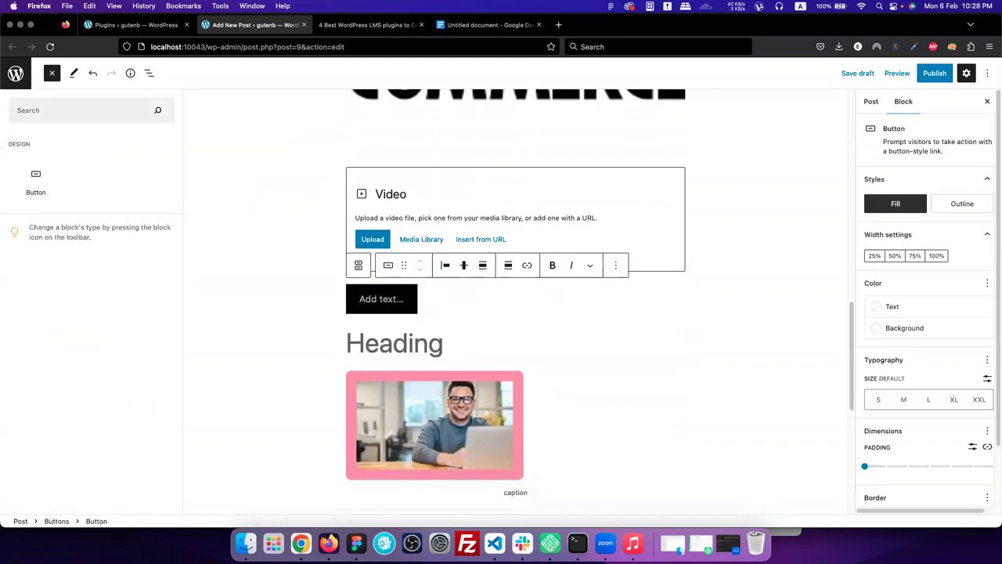
{"action": "type", "text": "Read more"}
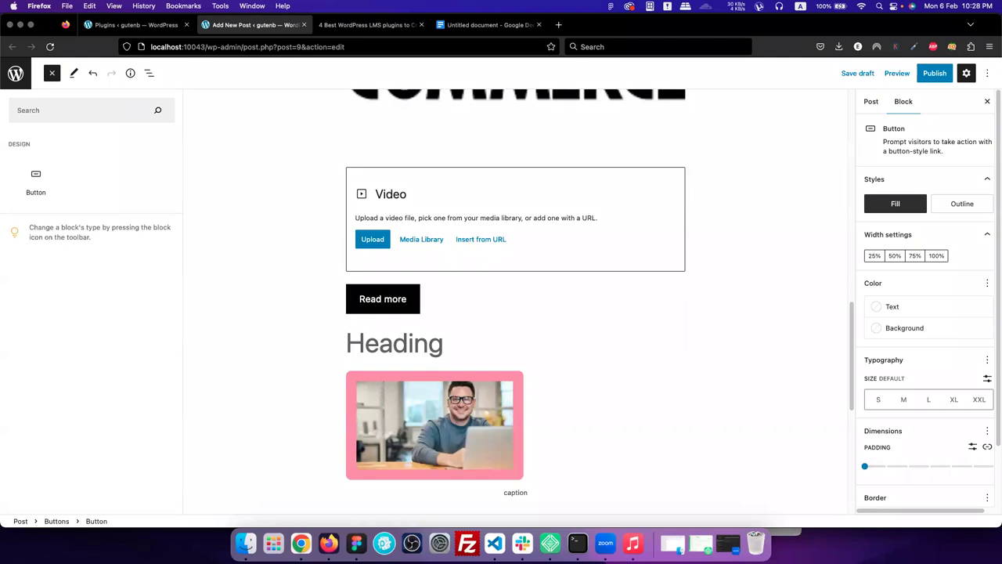
Apply the Outline style to the "Read more" button and set its width to 50%.
{"action": "left_click", "coordinate": [964, 205]}
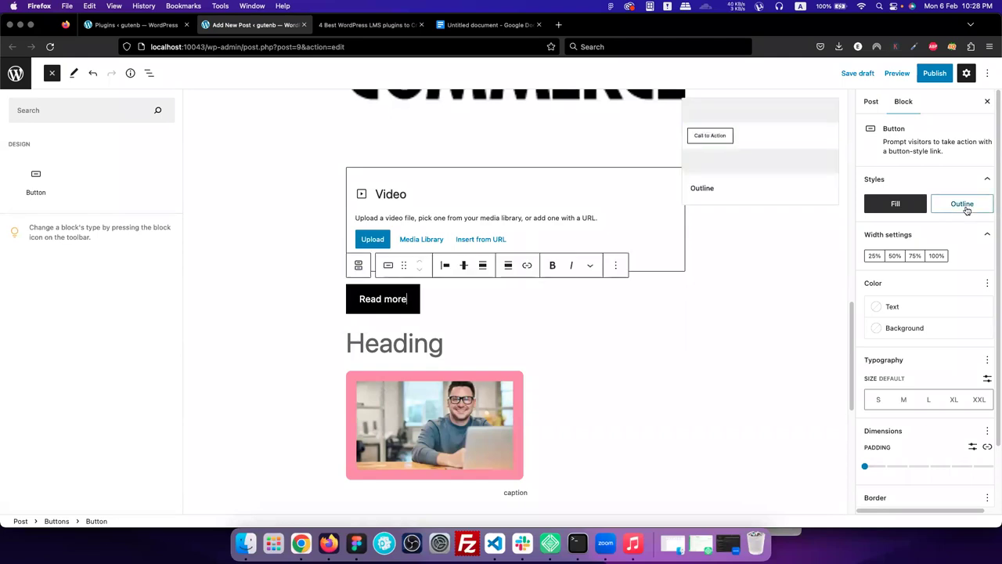
{"action": "left_click", "coordinate": [923, 204]}
{"action": "left_click", "coordinate": [965, 205]}
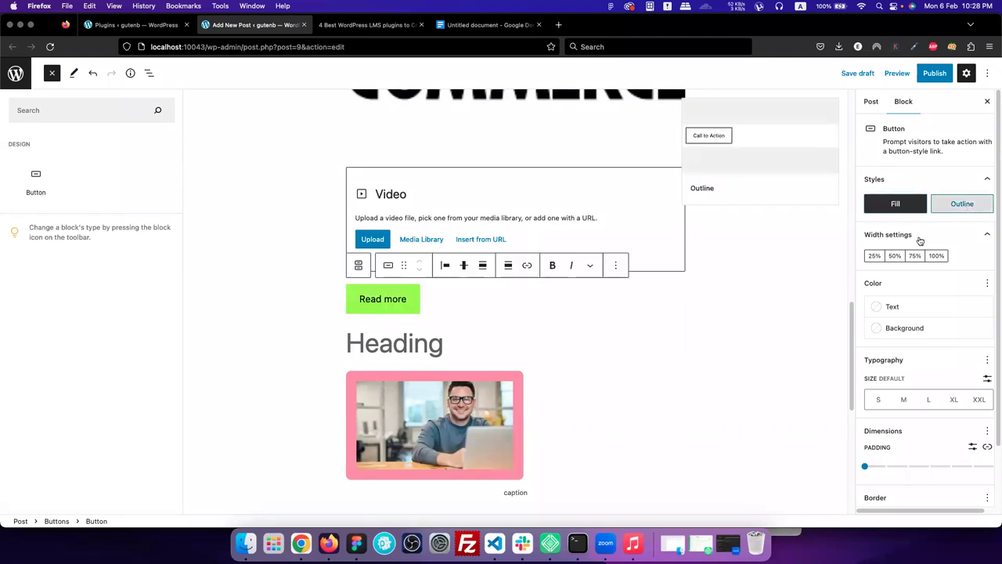
{"action": "left_click", "coordinate": [937, 256]}
{"action": "left_click", "coordinate": [914, 256]}
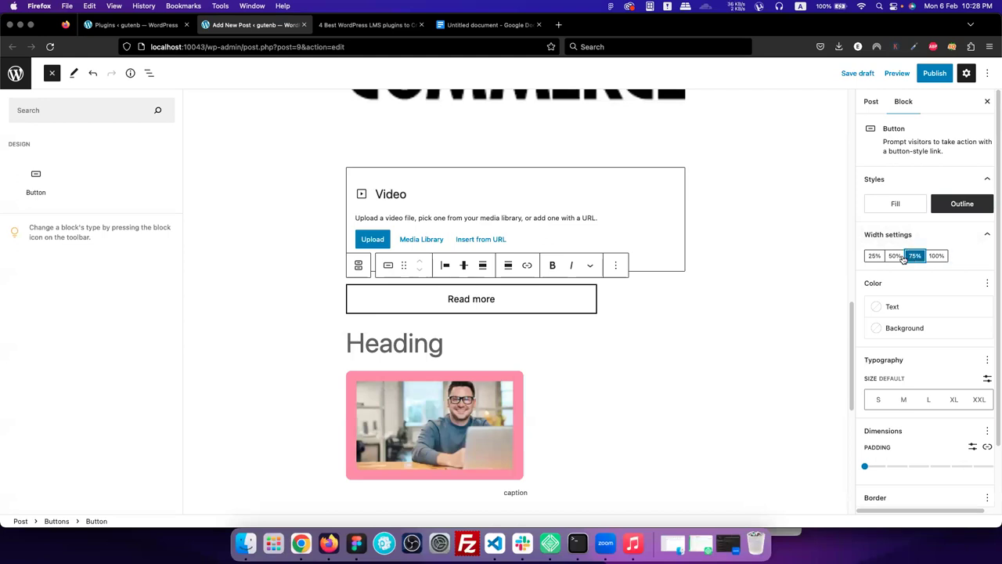
{"action": "left_click", "coordinate": [896, 256]}
Look through the "Read more" button's additional typography options and set its padding to 1.
{"action": "scroll", "coordinate": [900, 270], "scroll_direction": "down", "scroll_amount": 2}
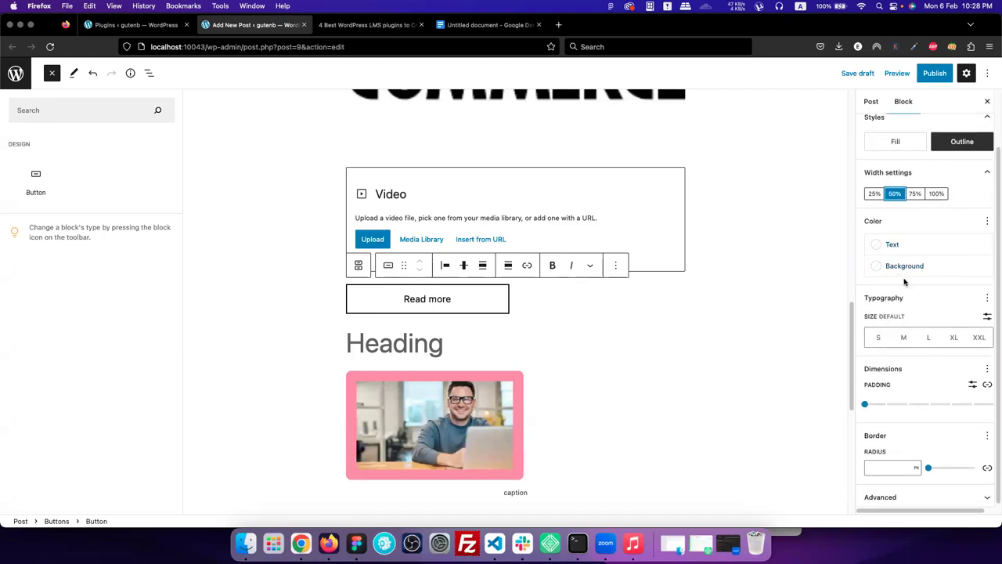
{"action": "left_click", "coordinate": [987, 298]}
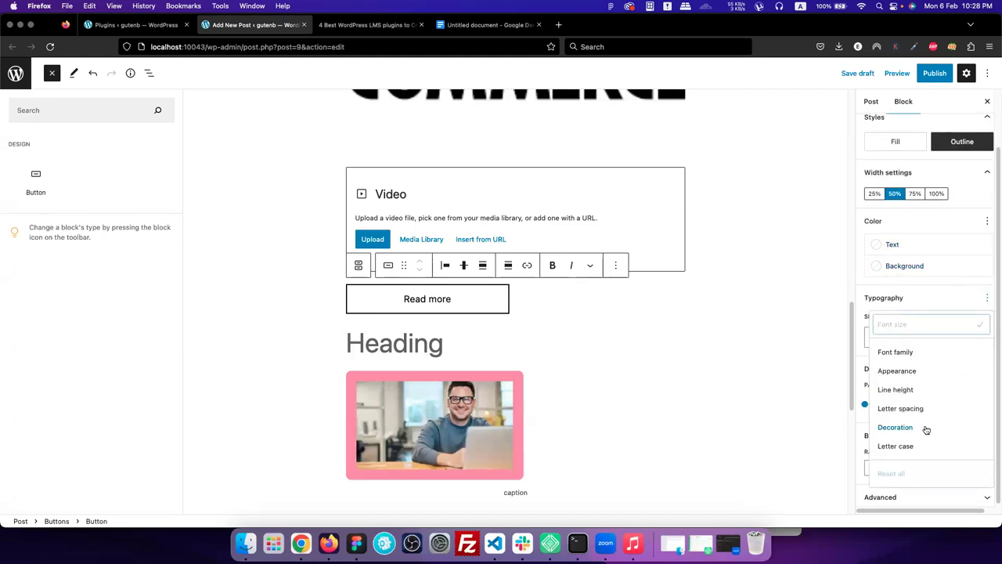
{"action": "left_click", "coordinate": [943, 299]}
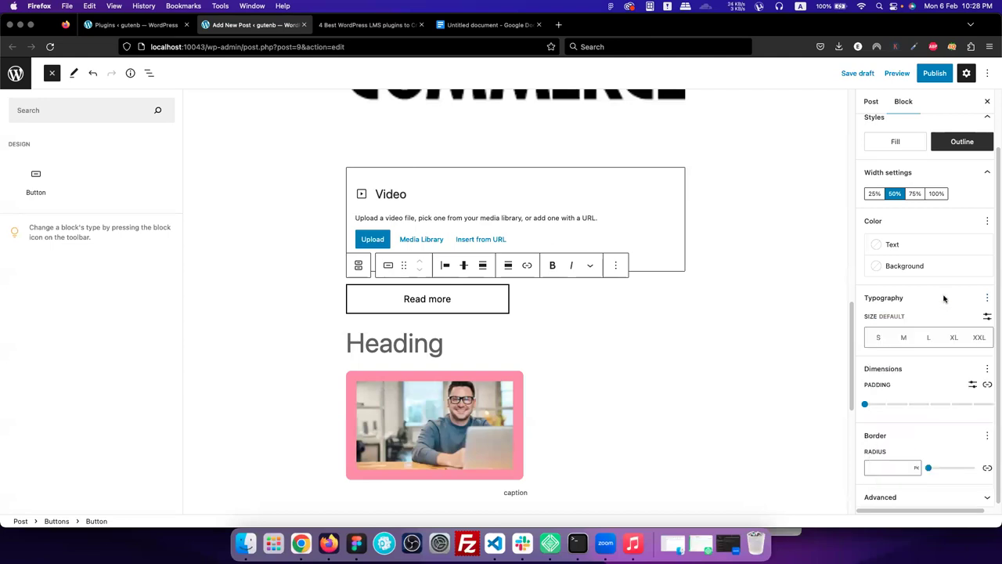
{"action": "left_click_drag", "start_coordinate": [865, 403], "coordinate": [886, 402]}
{"action": "left_click", "coordinate": [890, 466]}
{"action": "left_click", "coordinate": [419, 312]}
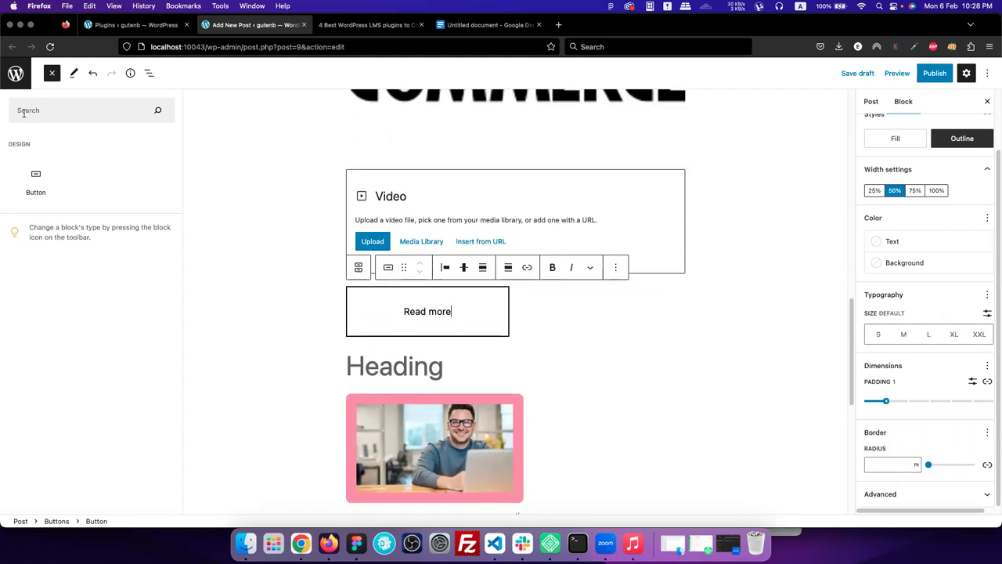
Reopen the block inserter to find the Button block for adding beside the "Read more" button.
{"action": "left_click", "coordinate": [52, 75]}
{"action": "left_click", "coordinate": [54, 112]}
{"action": "mouse_move", "coordinate": [38, 173]}
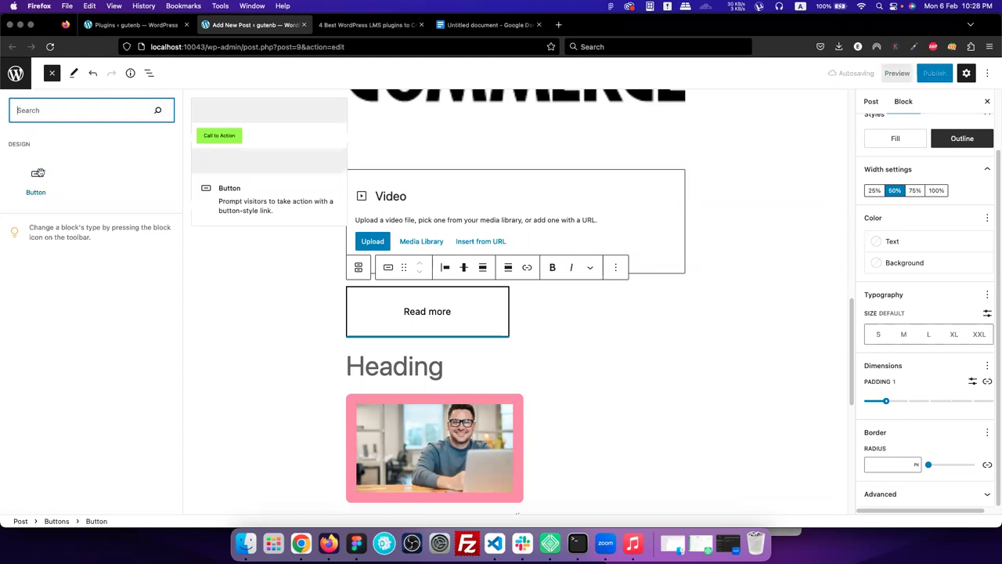
Deselect the Read more button block and insert a Cover block at the end of the post.
{"action": "left_click", "coordinate": [53, 76]}
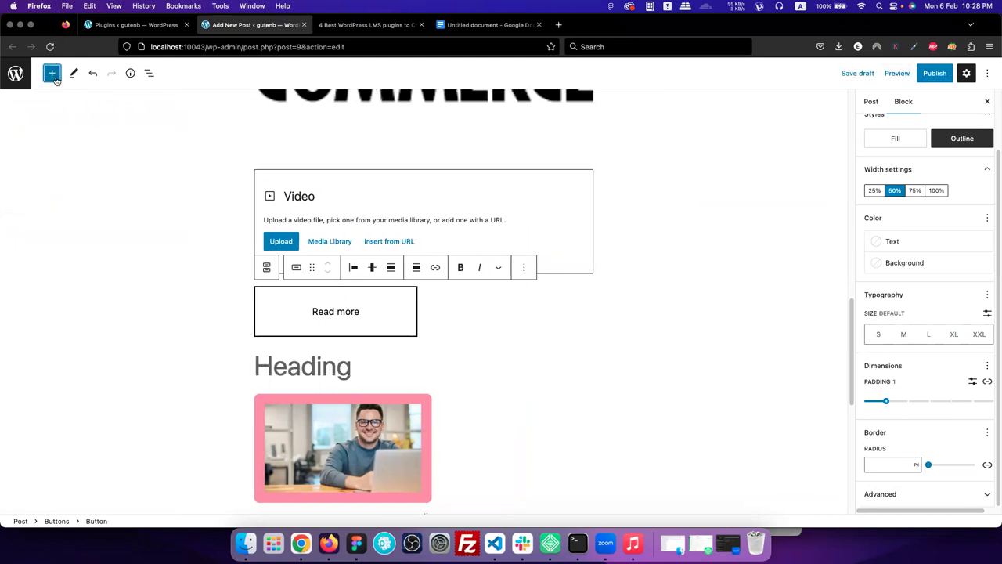
{"action": "left_click", "coordinate": [52, 73]}
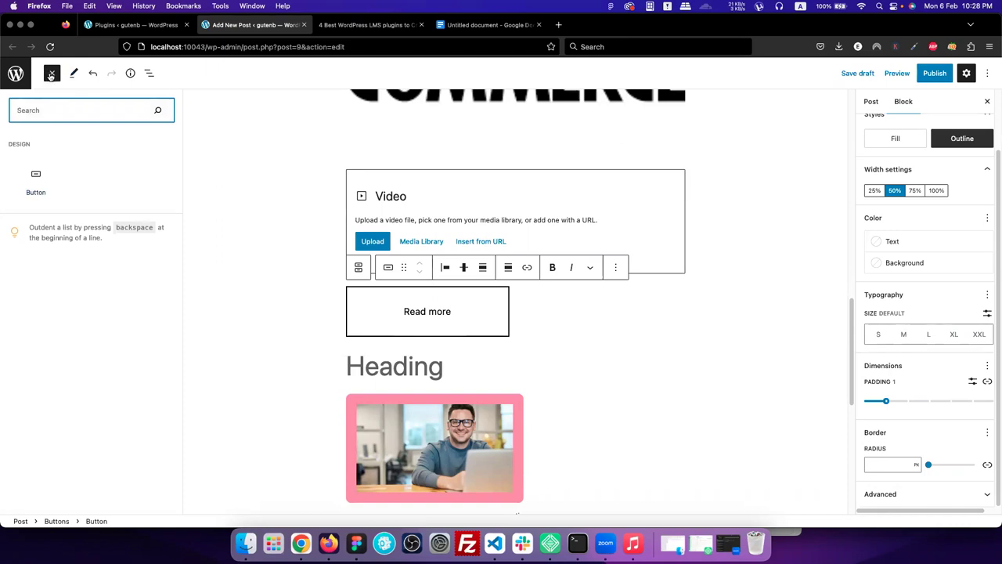
{"action": "left_click", "coordinate": [51, 75]}
{"action": "left_click", "coordinate": [719, 278]}
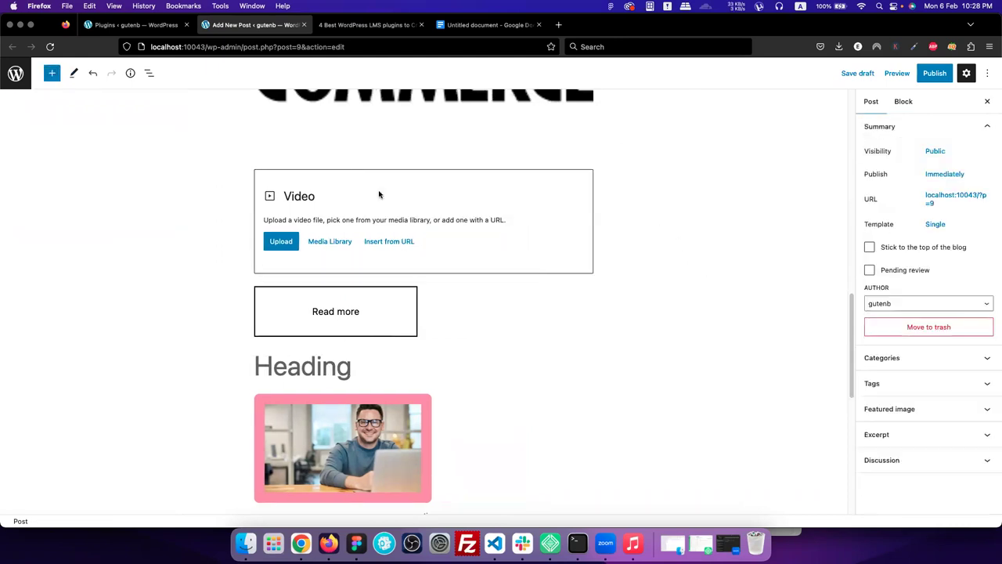
{"action": "left_click", "coordinate": [52, 73]}
{"action": "scroll", "coordinate": [95, 348], "scroll_direction": "down", "scroll_amount": 5}
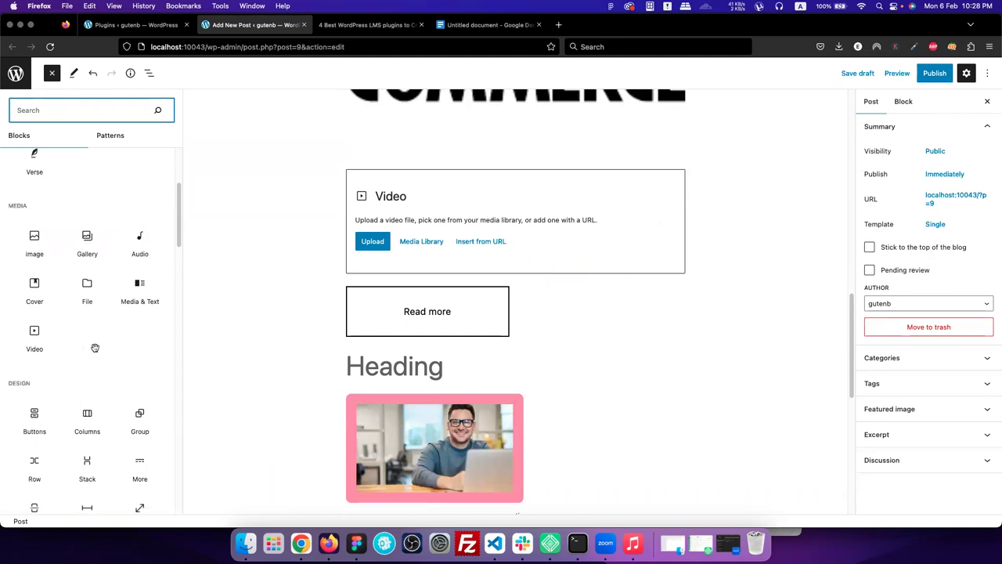
{"action": "scroll", "coordinate": [95, 347], "scroll_direction": "down", "scroll_amount": 2}
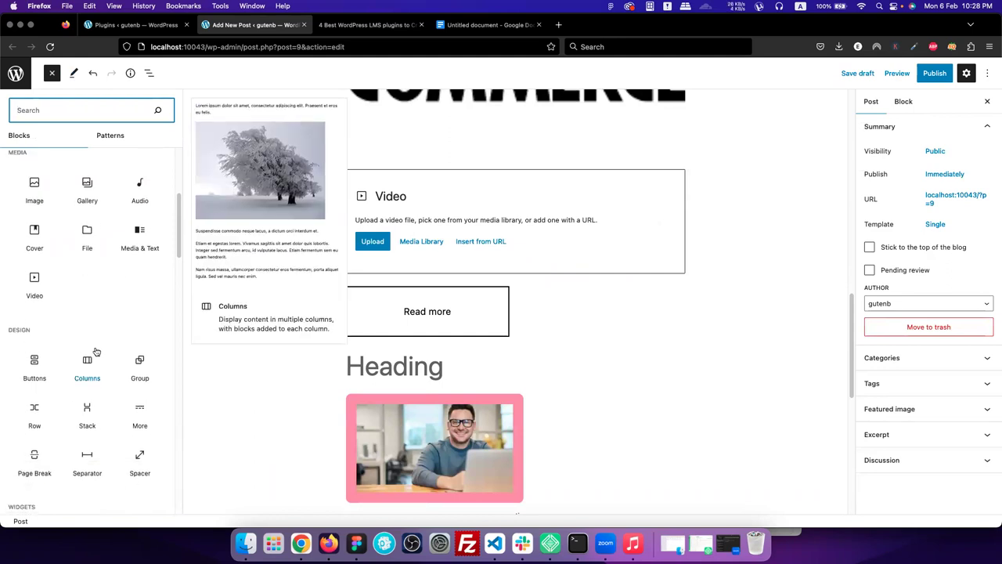
{"action": "scroll", "coordinate": [94, 352], "scroll_direction": "down", "scroll_amount": 5}
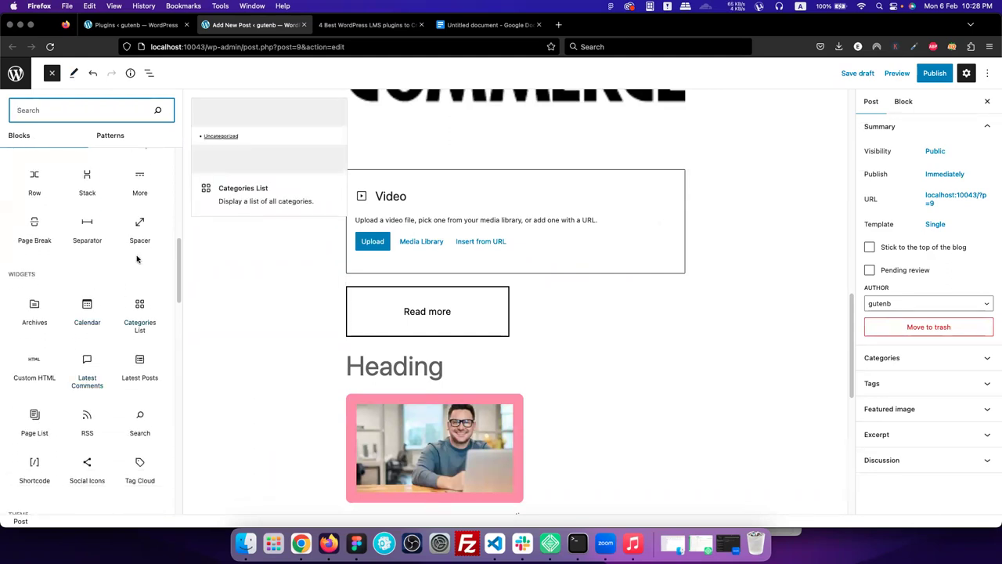
{"action": "scroll", "coordinate": [133, 368], "scroll_direction": "up", "scroll_amount": 1}
{"action": "scroll", "coordinate": [133, 368], "scroll_direction": "up", "scroll_amount": 3}
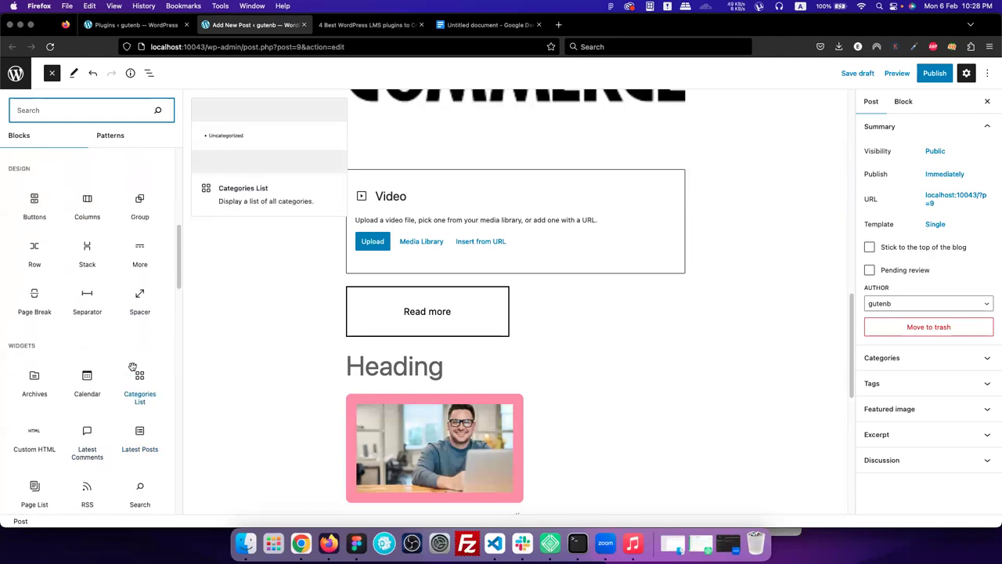
{"action": "scroll", "coordinate": [96, 280], "scroll_direction": "up", "scroll_amount": 4}
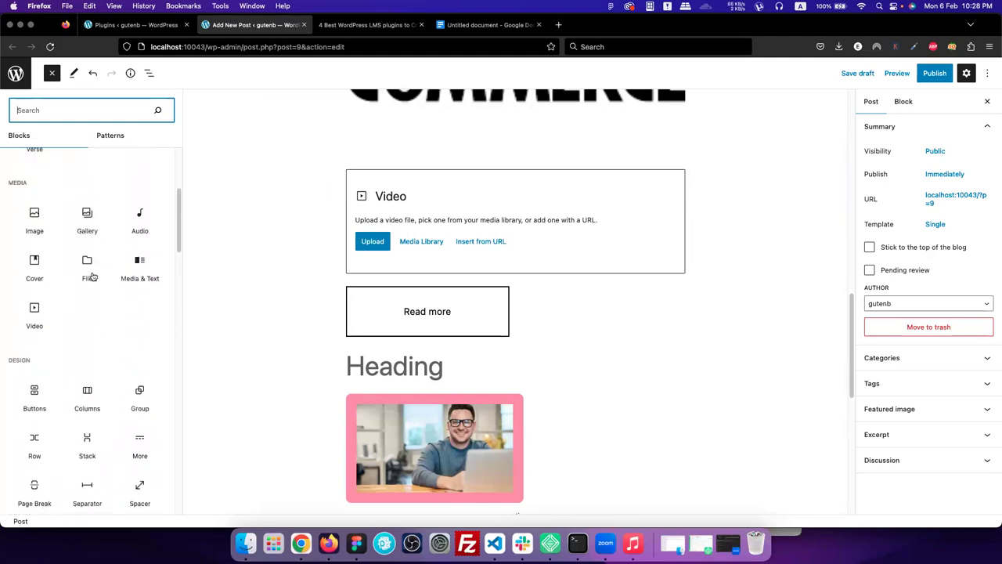
{"action": "left_click", "coordinate": [36, 274]}
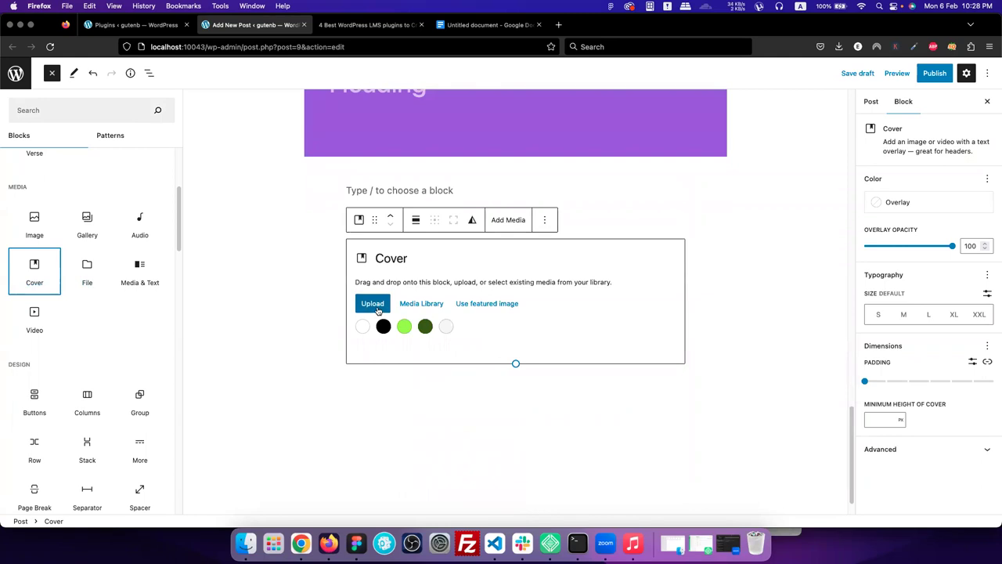
Fill the Cover block with the existing media image of the man in glasses with a laptop.
{"action": "left_click", "coordinate": [338, 304]}
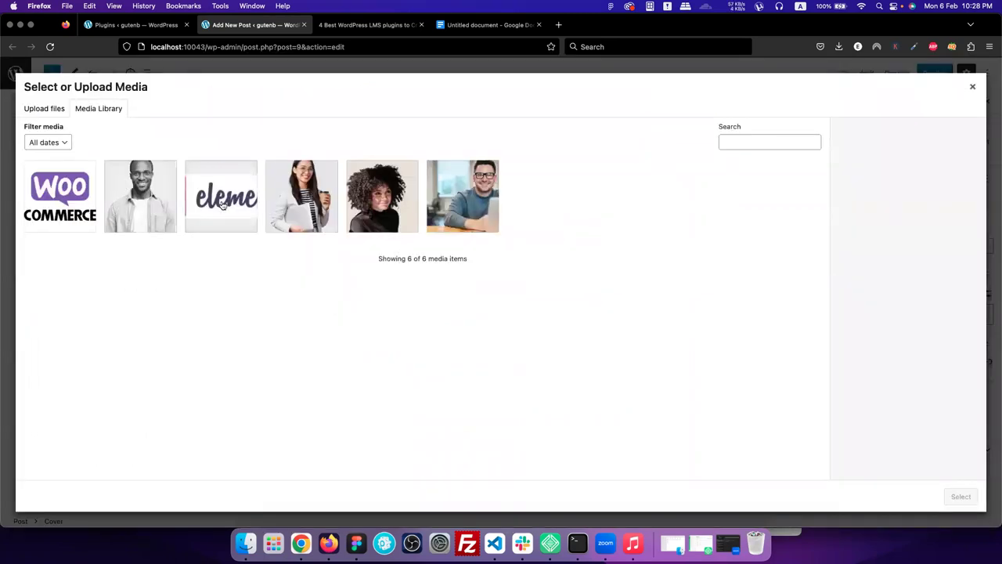
{"action": "left_click", "coordinate": [433, 205]}
{"action": "left_click", "coordinate": [960, 497]}
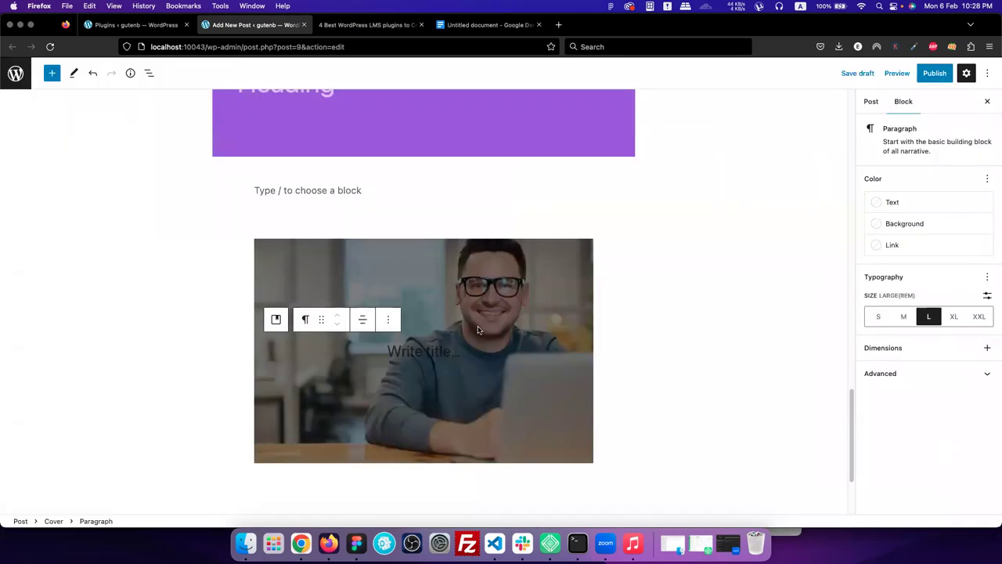
Write "Online learning has created a new curve in the industry of learning ." as the cover's title paragraph.
{"action": "left_click", "coordinate": [487, 307]}
{"action": "left_click", "coordinate": [434, 360]}
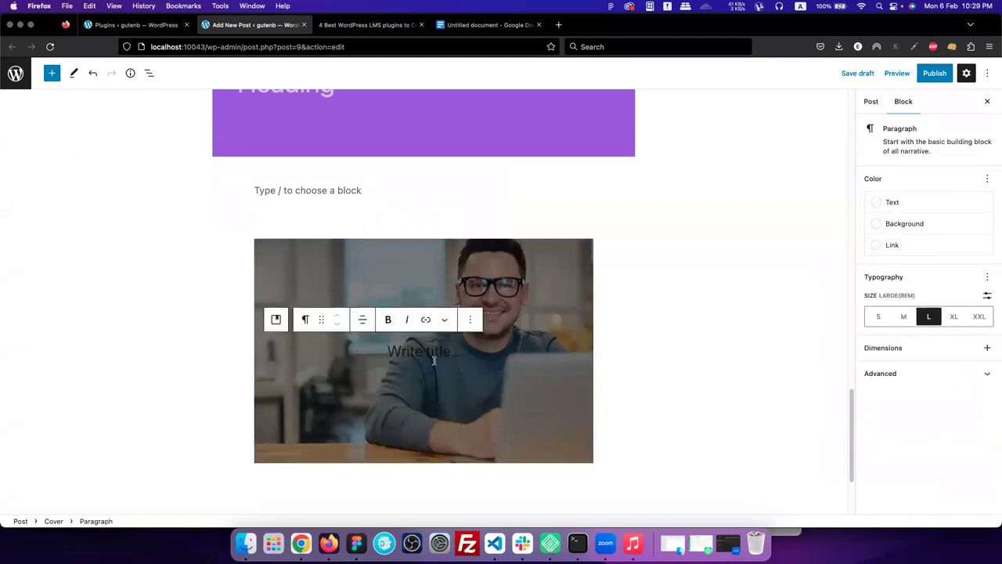
{"action": "type", "text": "Online learning has created a new curve in the industry of learning . Government, businessman are using it. If you have some knowledge to share , want to make money while sharing knowledge then WordPress and these LMS made the way easy for you."}
{"action": "left_click", "coordinate": [402, 251], "text": "shift"}
{"action": "key", "text": "BackSpace"}
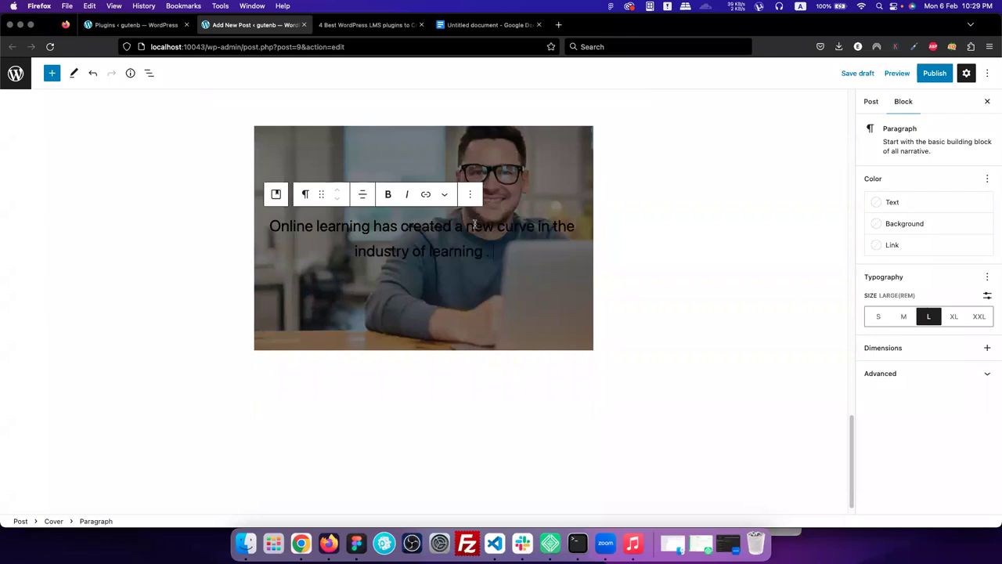
Try the cover's fixed background and repeated background options, switching each one on and off again.
{"action": "left_click", "coordinate": [572, 179]}
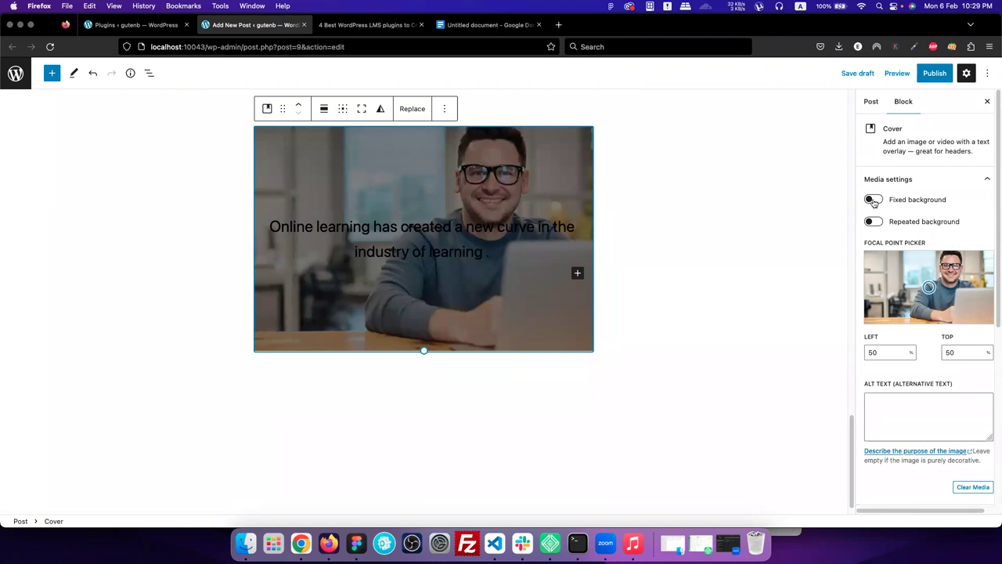
{"action": "left_click", "coordinate": [873, 201]}
{"action": "left_click", "coordinate": [874, 200]}
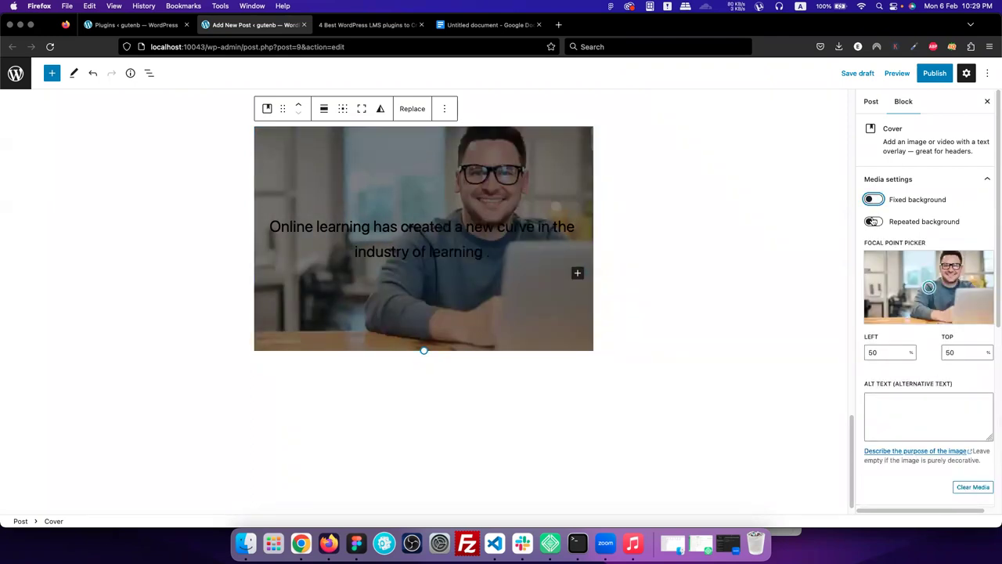
{"action": "left_click", "coordinate": [873, 222]}
{"action": "left_click", "coordinate": [873, 222]}
Try the Primary green overlay on the cover image, and settle on the white theme colour.
{"action": "scroll", "coordinate": [895, 365], "scroll_direction": "down", "scroll_amount": 5}
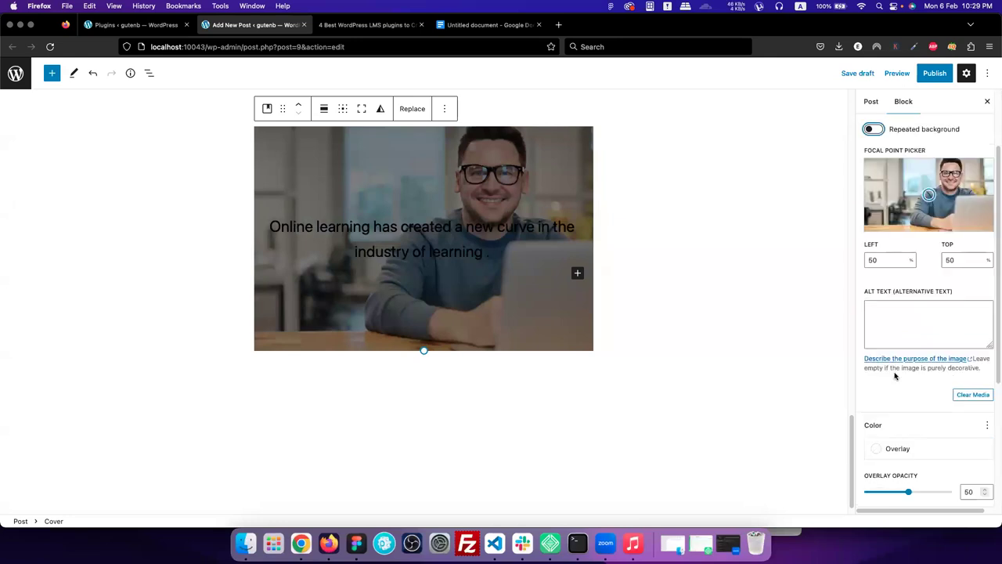
{"action": "left_click", "coordinate": [879, 350]}
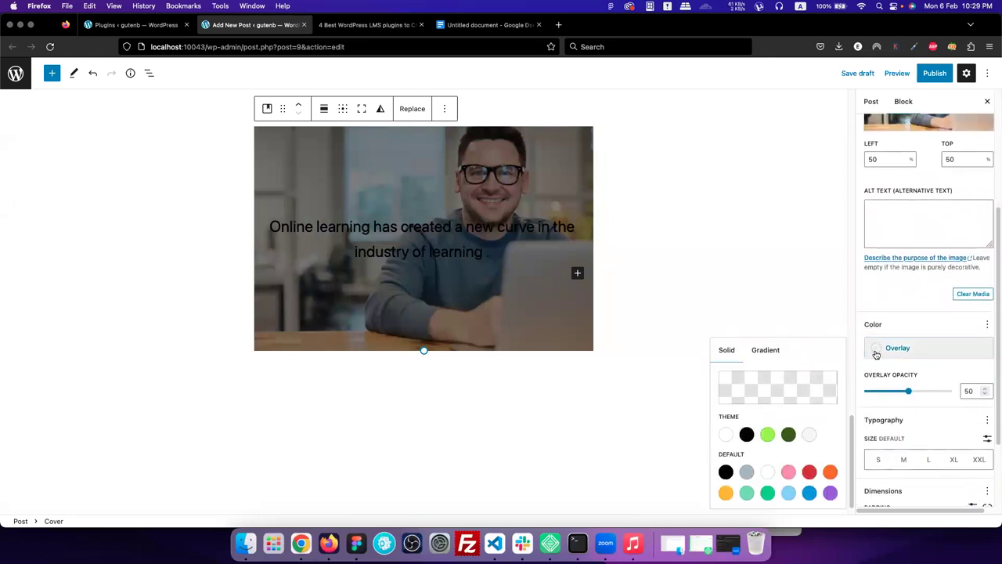
{"action": "left_click", "coordinate": [767, 436]}
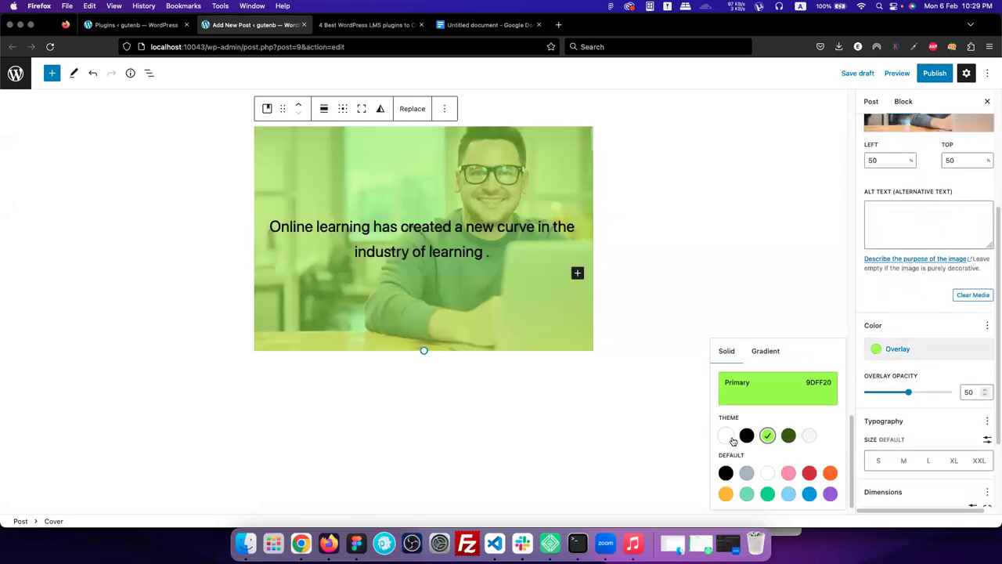
{"action": "left_click", "coordinate": [726, 436]}
{"action": "left_click", "coordinate": [955, 373]}
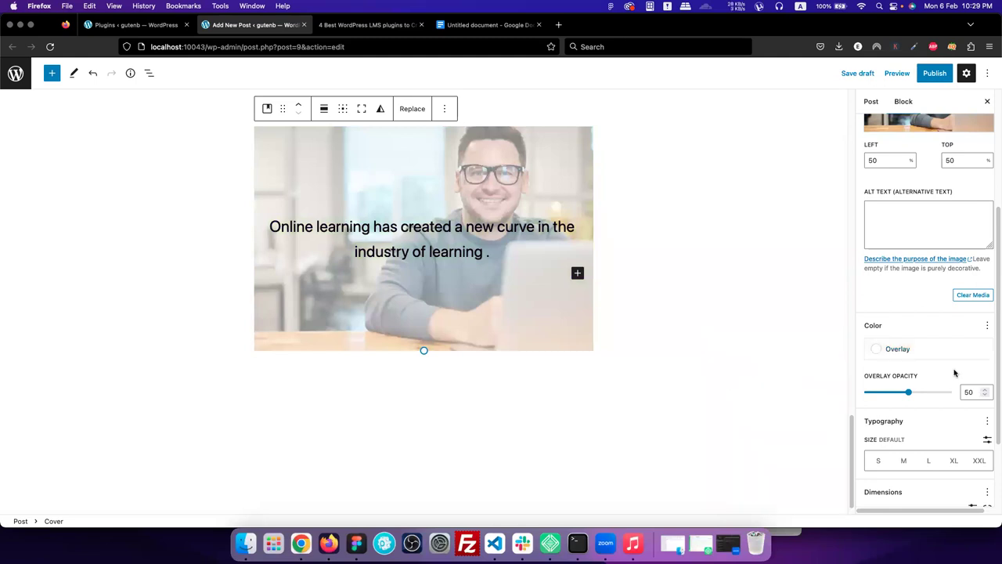
{"action": "scroll", "coordinate": [939, 368], "scroll_direction": "down", "scroll_amount": 3}
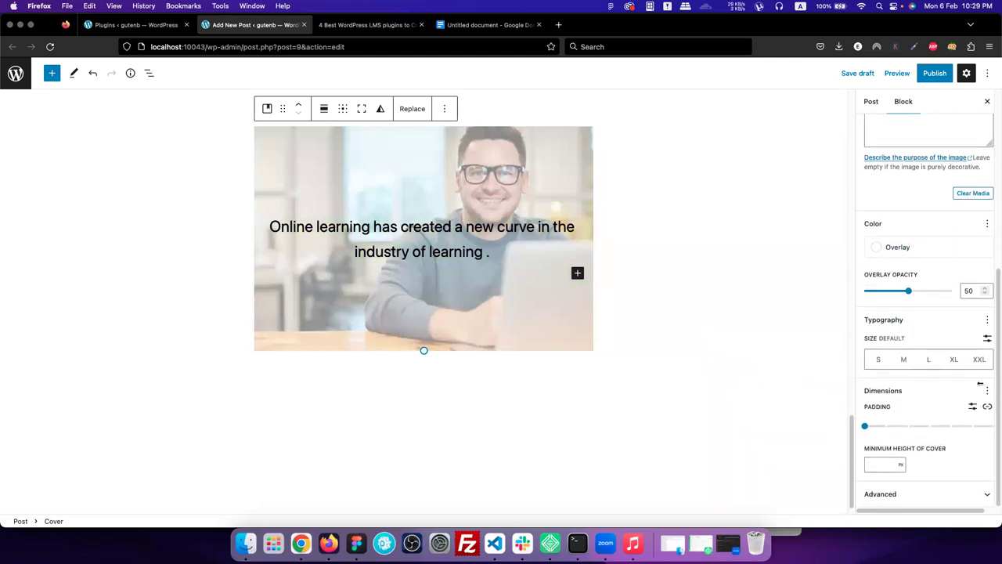
{"action": "scroll", "coordinate": [952, 336], "scroll_direction": "up", "scroll_amount": 5}
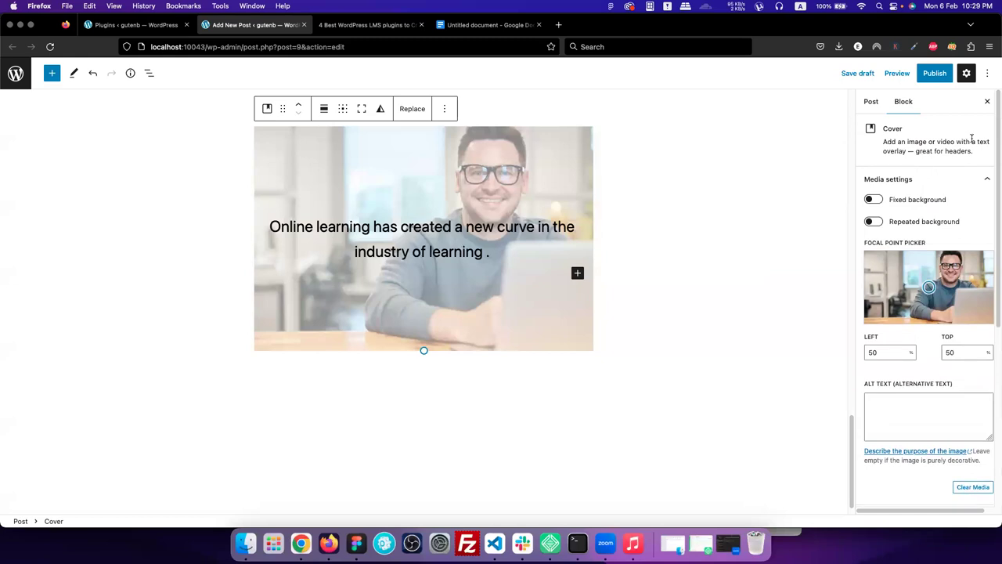
Set the Cover block's alignment to full width.
{"action": "left_click", "coordinate": [419, 252]}
{"action": "left_click", "coordinate": [563, 159]}
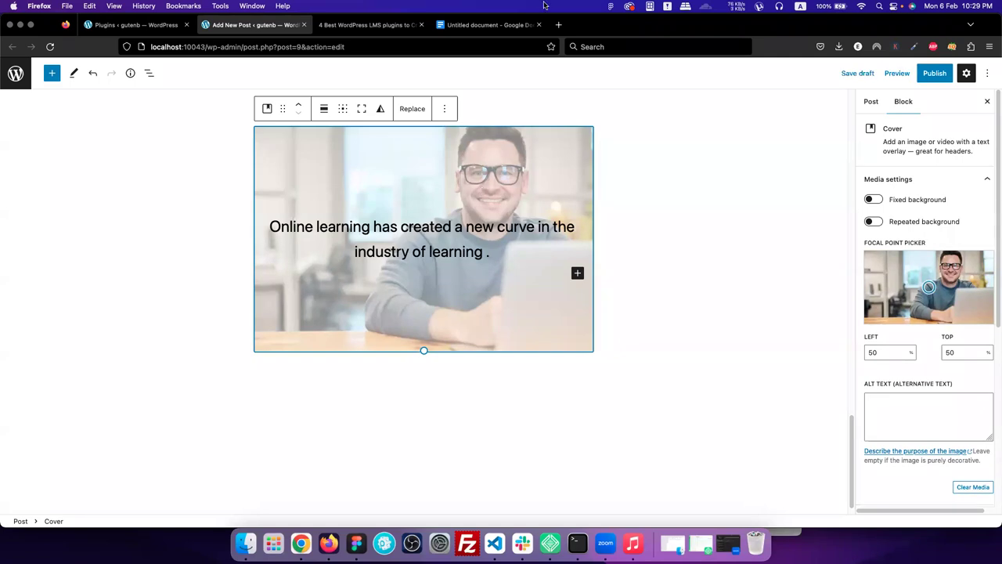
{"action": "left_click", "coordinate": [324, 111]}
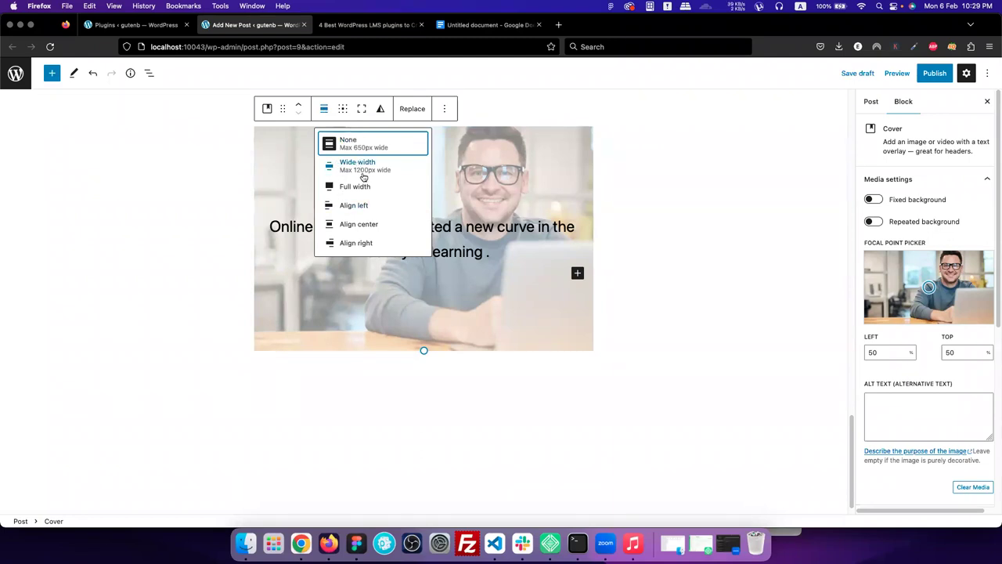
{"action": "left_click", "coordinate": [357, 188]}
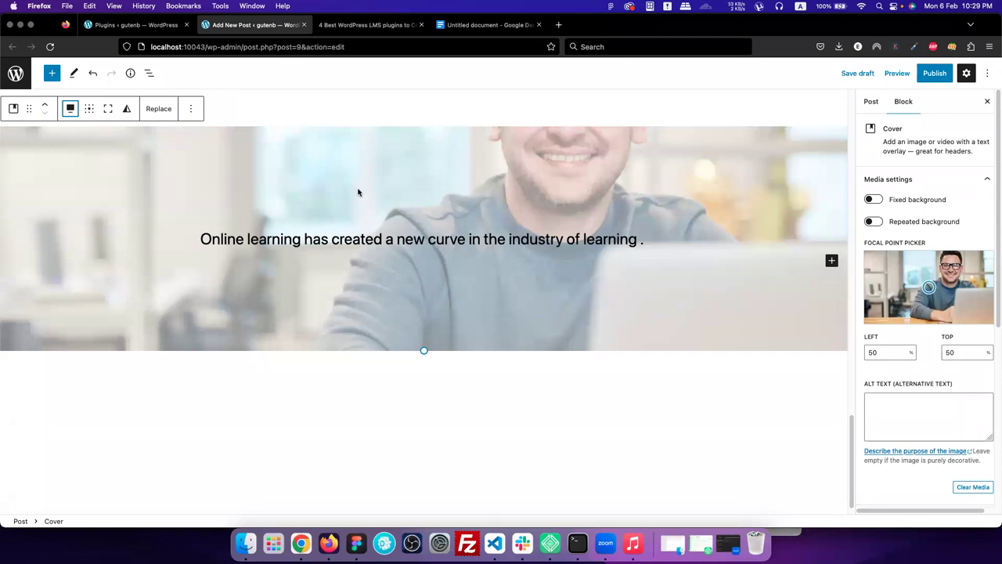
Add a Heading block inside the cover below the paragraph with the text "fdgfdg".
{"action": "scroll", "coordinate": [358, 192], "scroll_direction": "up", "scroll_amount": 2}
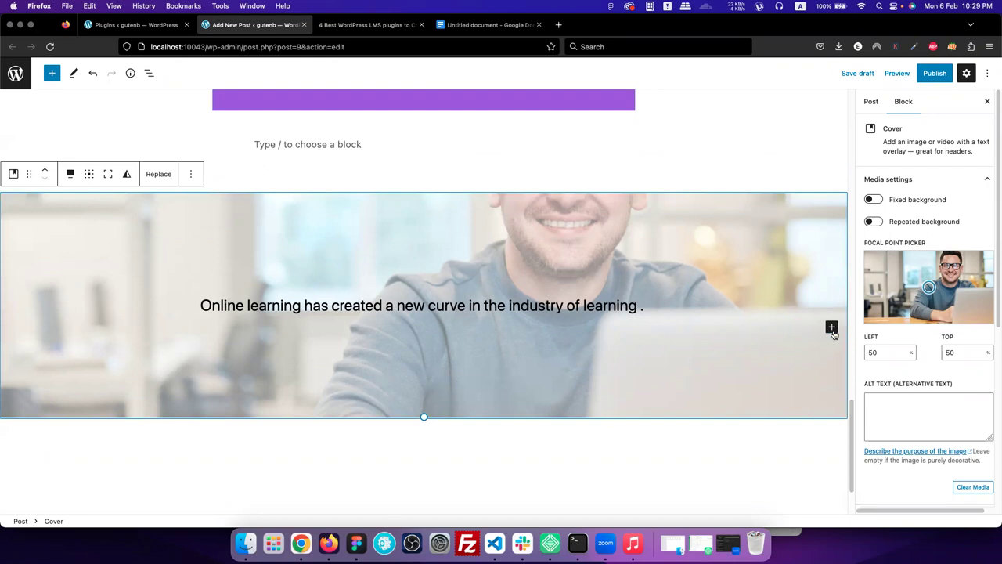
{"action": "left_click", "coordinate": [687, 321]}
{"action": "left_click", "coordinate": [588, 202]}
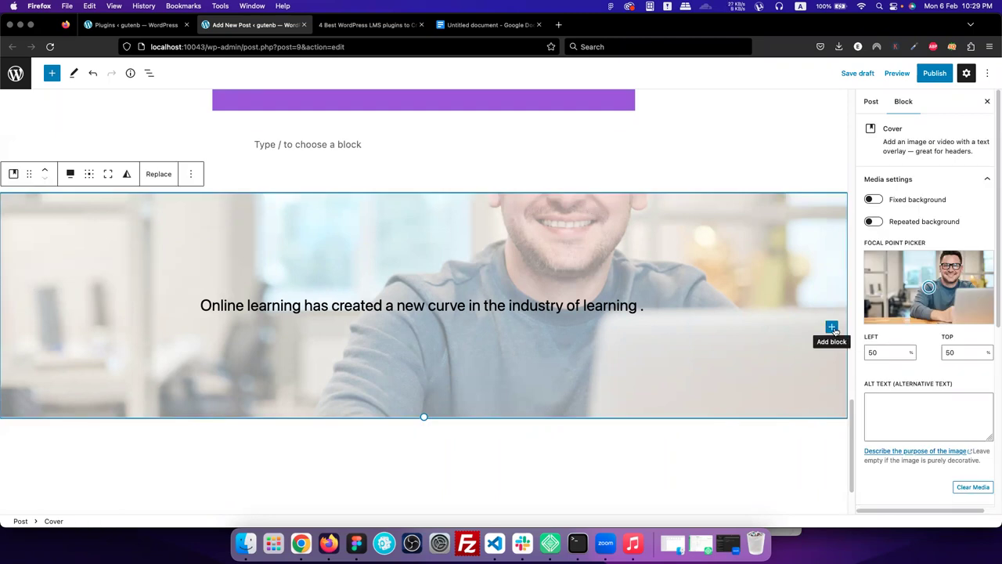
{"action": "left_click", "coordinate": [831, 328]}
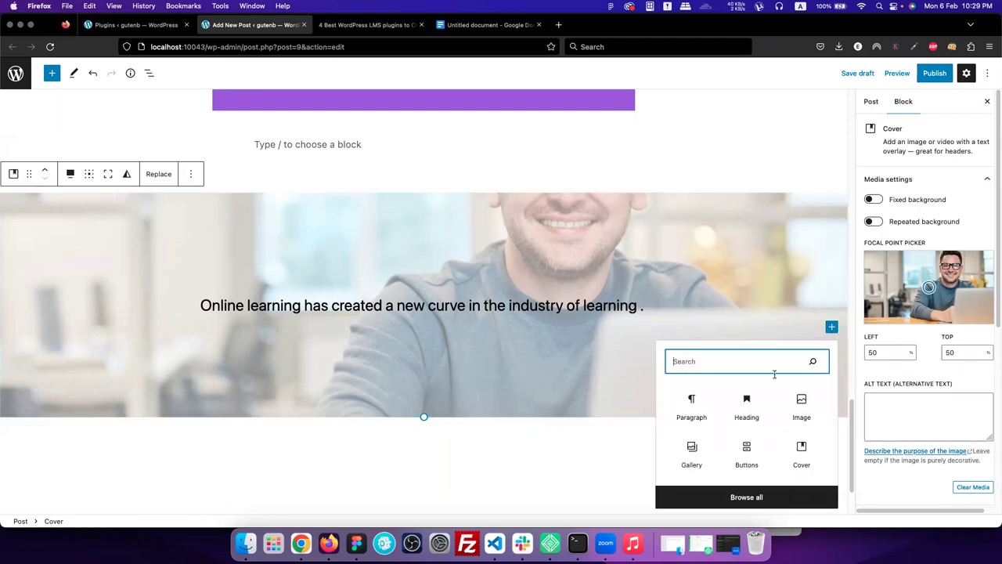
{"action": "left_click", "coordinate": [746, 413]}
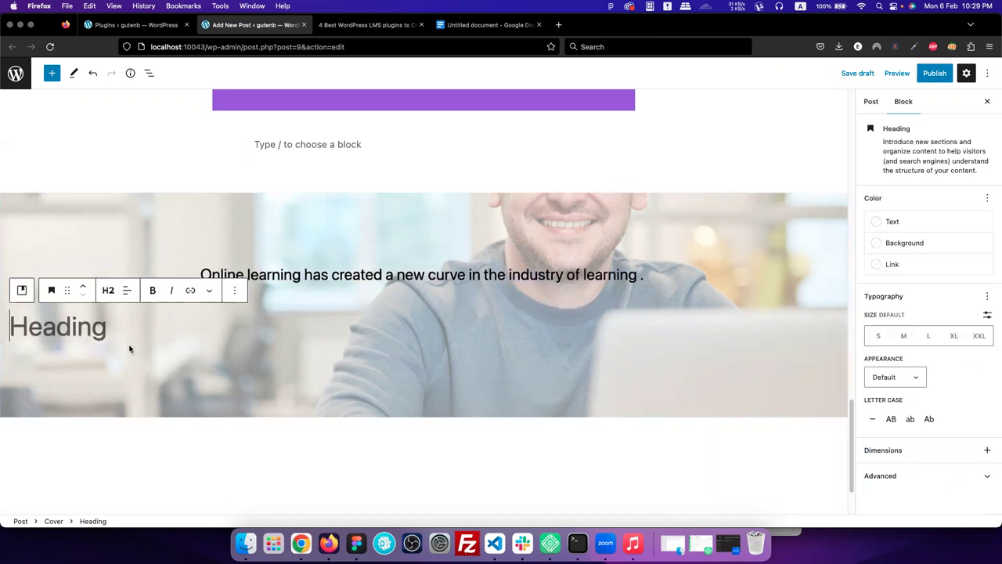
{"action": "type", "text": "fdgfdg"}
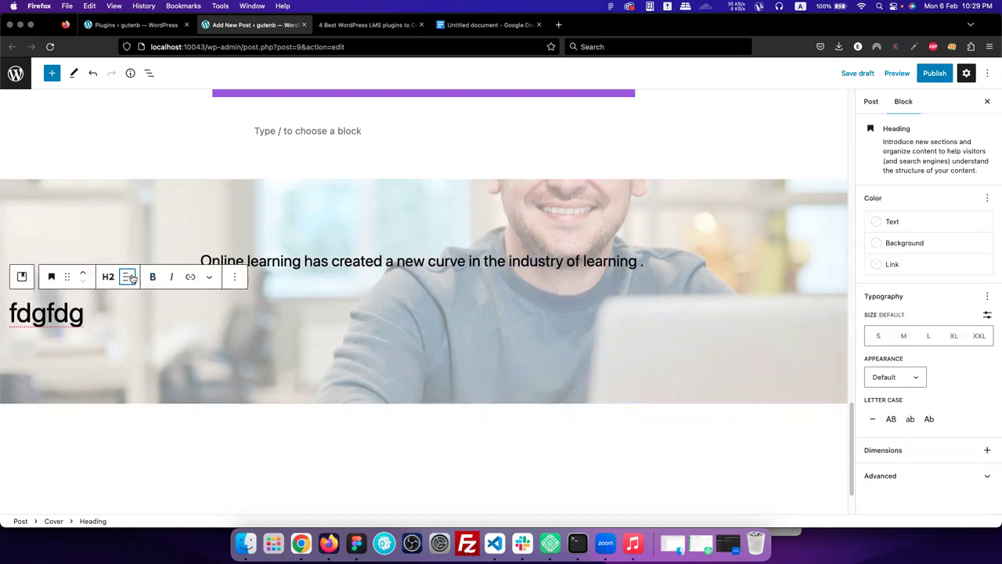
Center-align the text of the "fdgfdg" heading and reselect the Cover block.
{"action": "left_click", "coordinate": [127, 277]}
{"action": "left_click", "coordinate": [163, 329]}
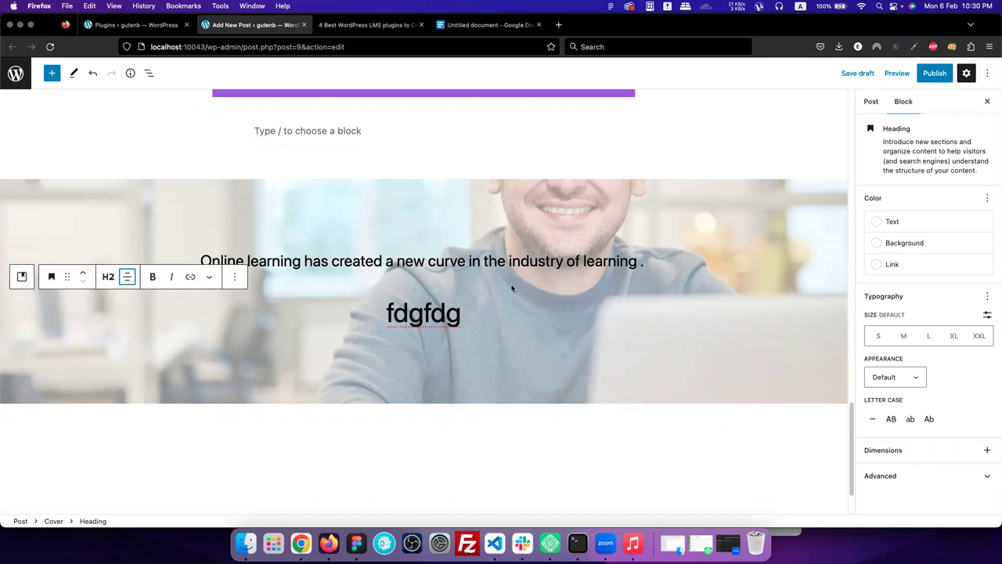
{"action": "left_click", "coordinate": [496, 189]}
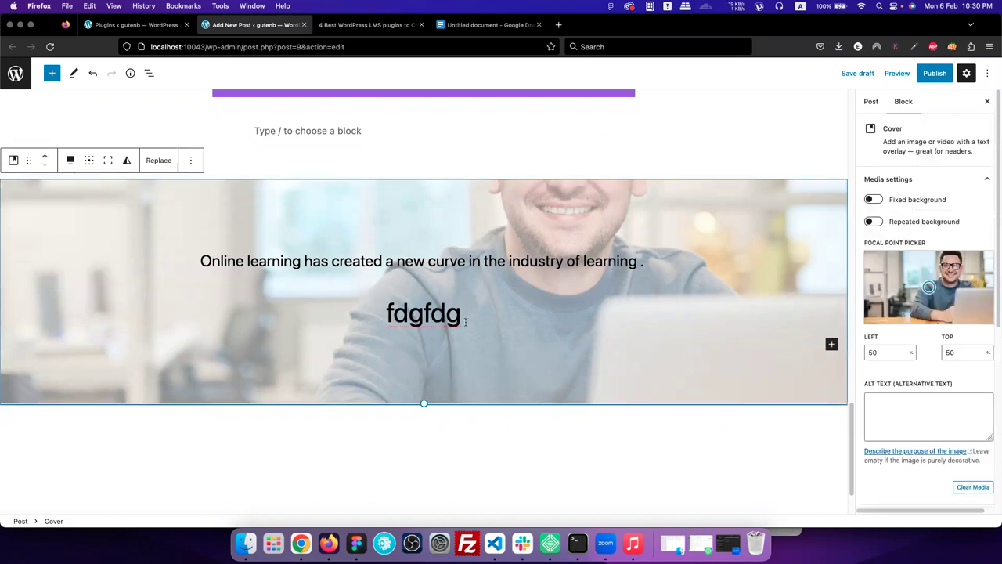
{"action": "scroll", "coordinate": [466, 323], "scroll_direction": "down", "scroll_amount": 2}
{"action": "scroll", "coordinate": [437, 307], "scroll_direction": "up", "scroll_amount": 2}
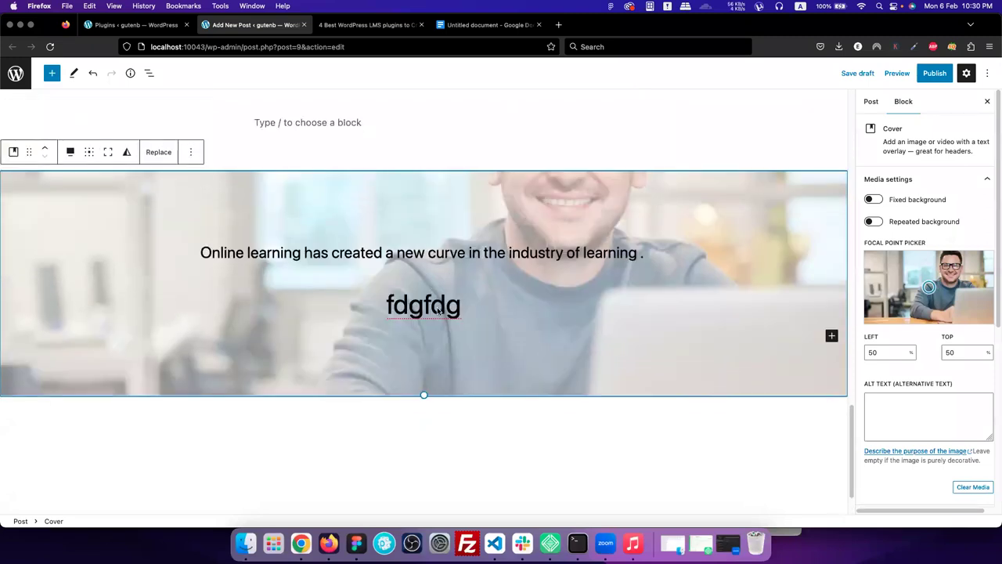
Insert a Row block below the Cover block and select it.
{"action": "left_click", "coordinate": [52, 73]}
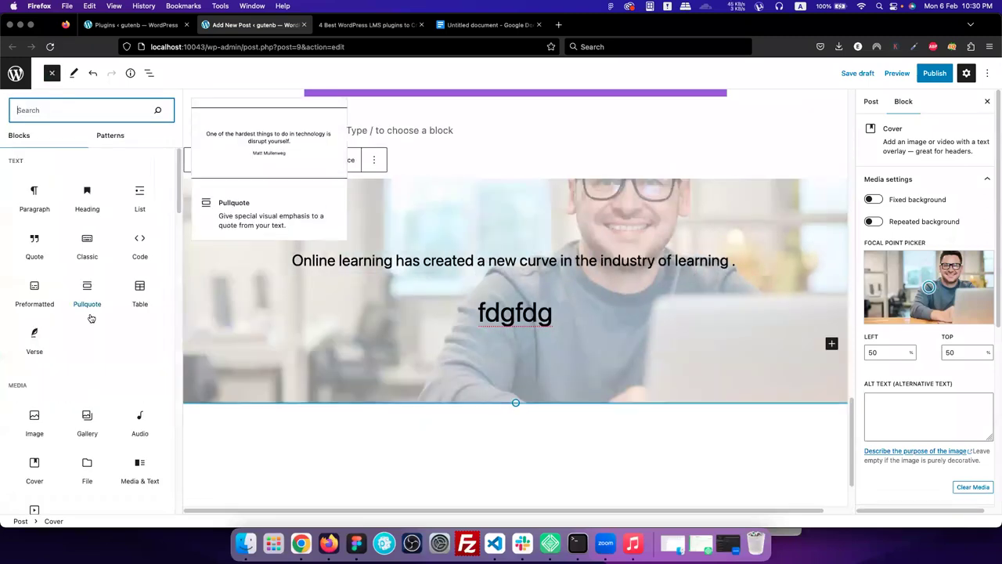
{"action": "scroll", "coordinate": [88, 316], "scroll_direction": "down", "scroll_amount": 2}
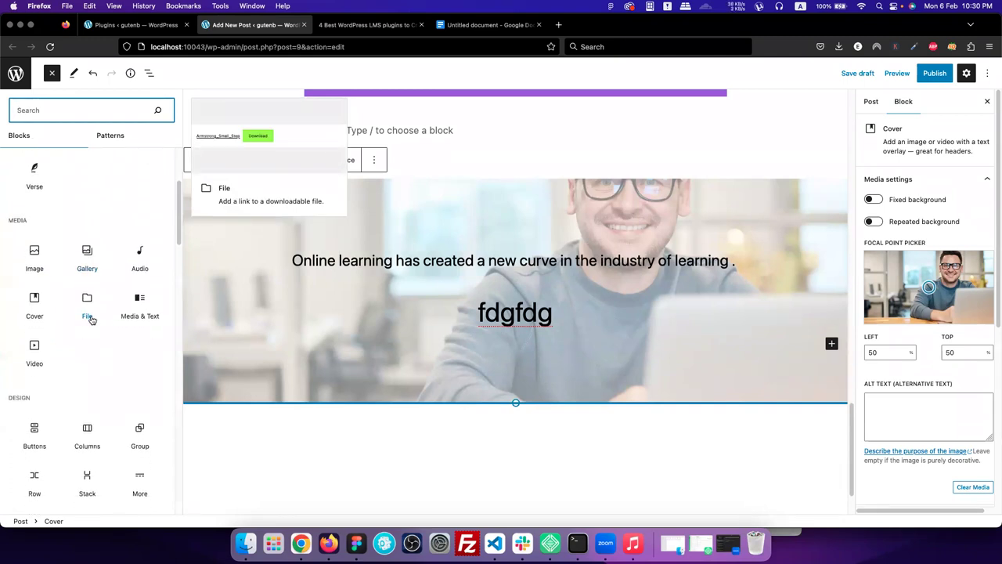
{"action": "scroll", "coordinate": [88, 316], "scroll_direction": "down", "scroll_amount": 6}
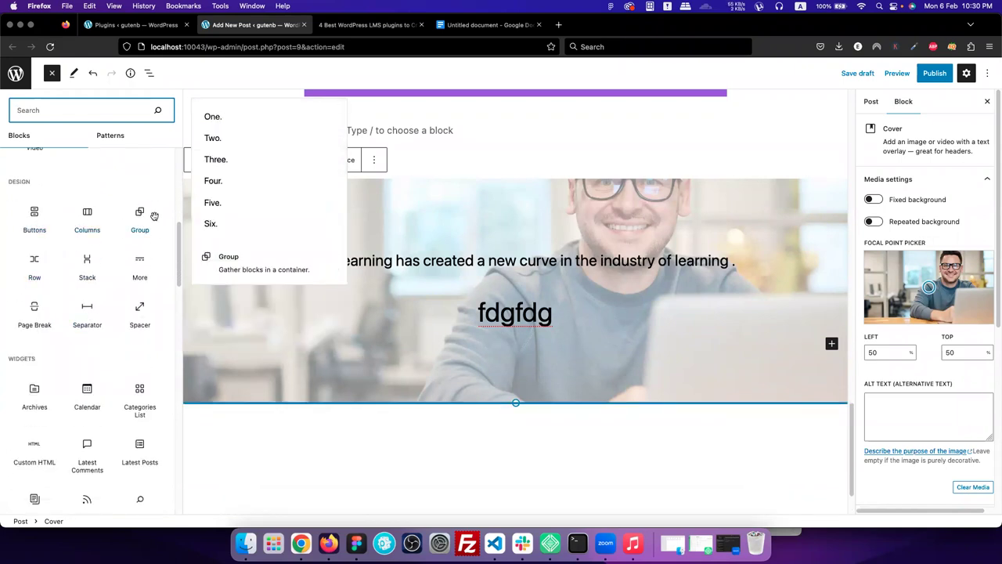
{"action": "left_click", "coordinate": [34, 265]}
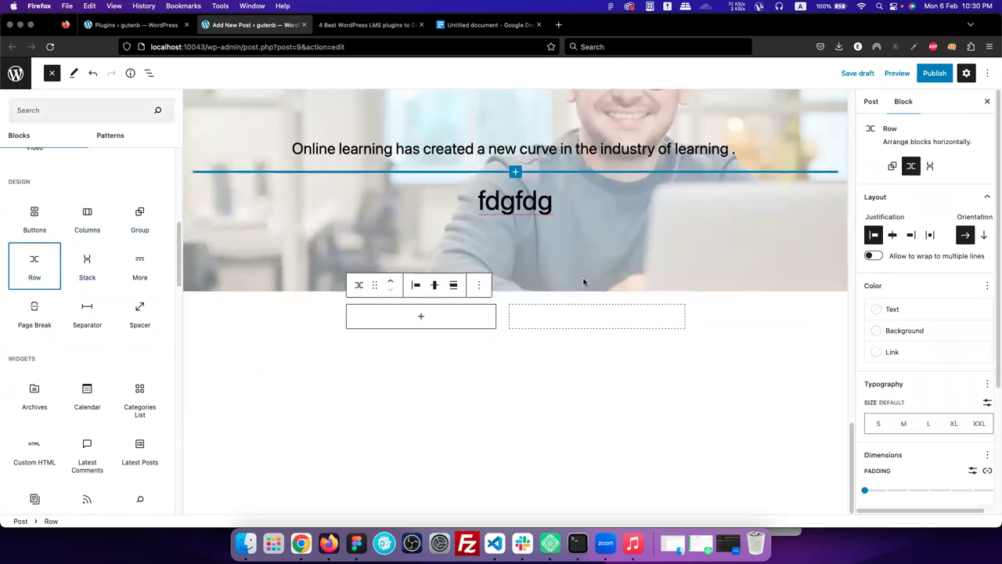
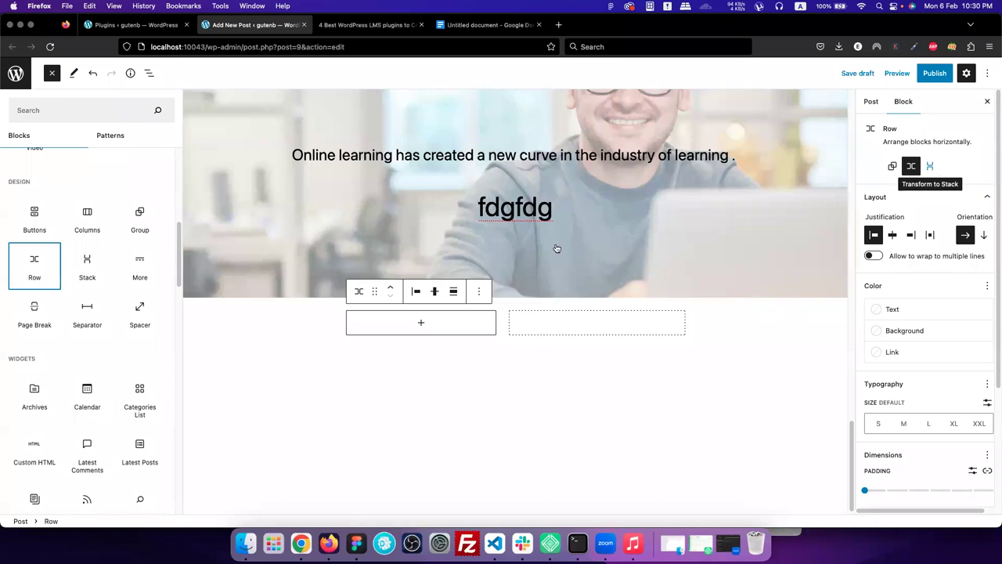
{"action": "left_click", "coordinate": [568, 314]}
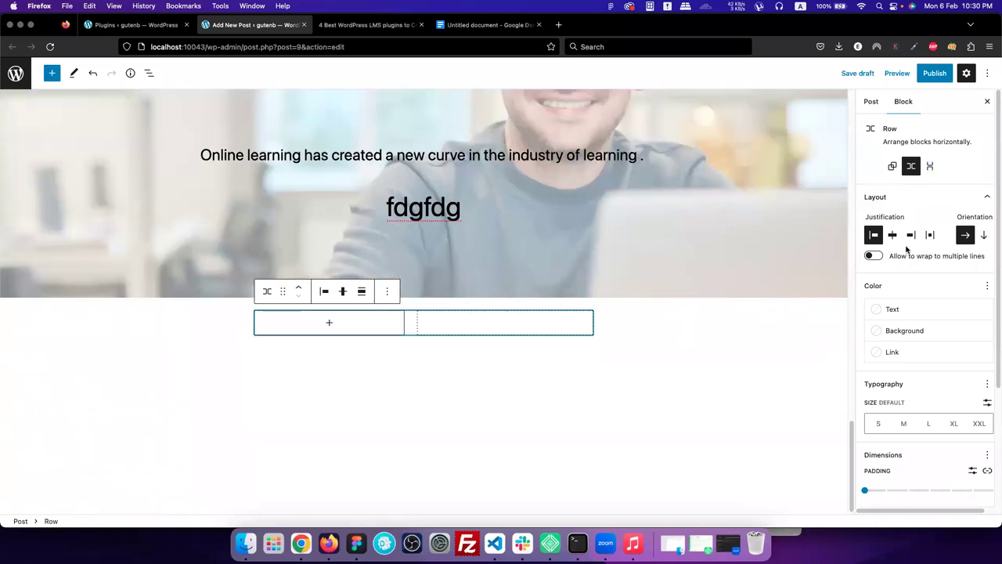
Try the space-between, right and center justifications on the Row block, then return to left justification.
{"action": "left_click", "coordinate": [929, 235]}
{"action": "left_click", "coordinate": [911, 235]}
{"action": "left_click", "coordinate": [893, 235]}
{"action": "left_click", "coordinate": [874, 235]}
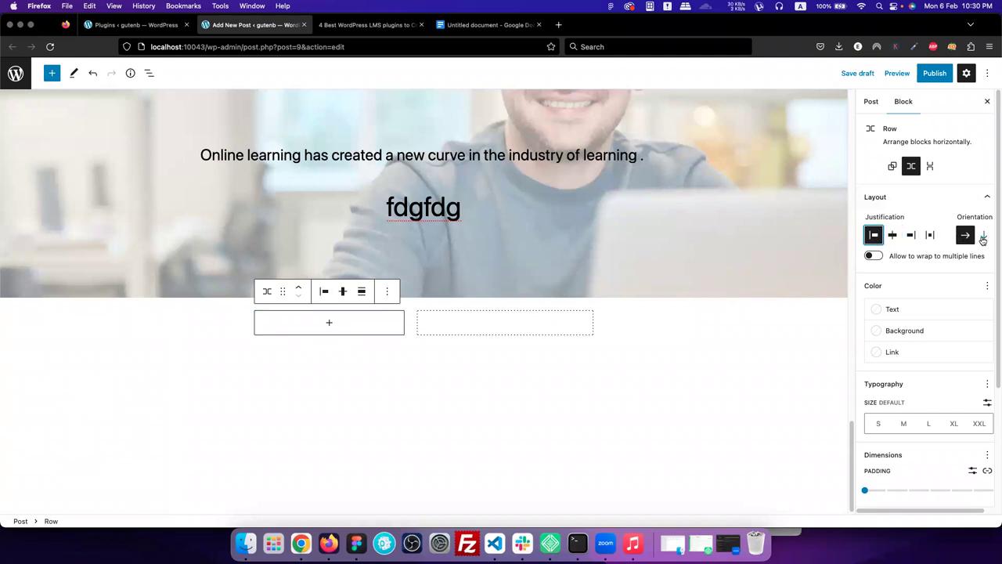
Compare the Row block's vertical and horizontal orientations, and leave it set to vertical.
{"action": "left_click", "coordinate": [983, 236]}
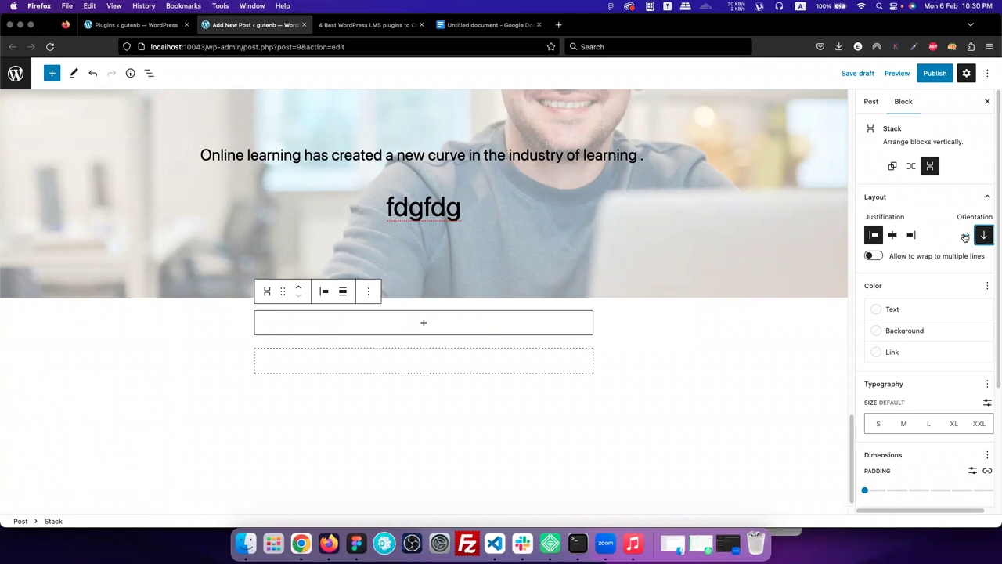
{"action": "left_click", "coordinate": [966, 235]}
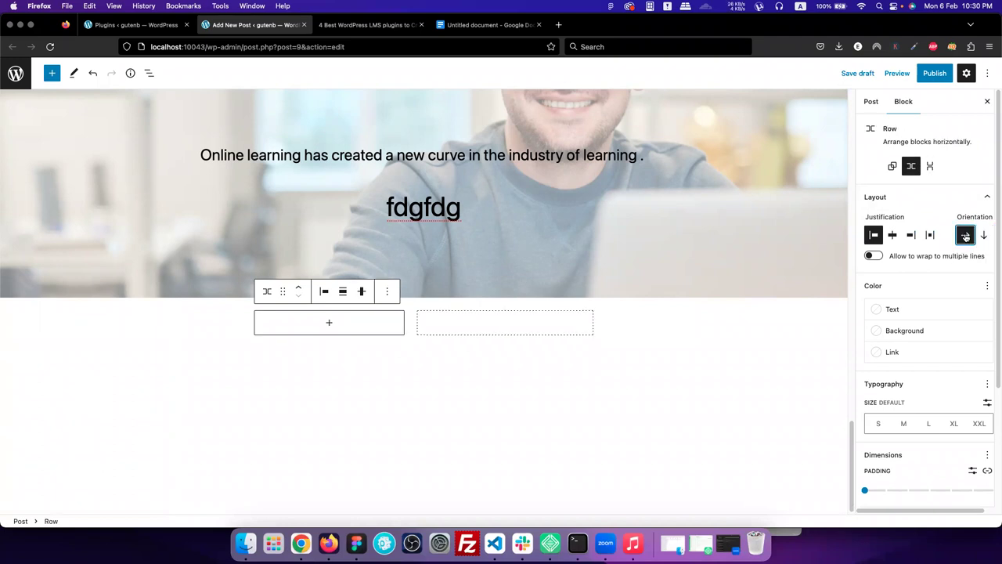
{"action": "left_click", "coordinate": [983, 236]}
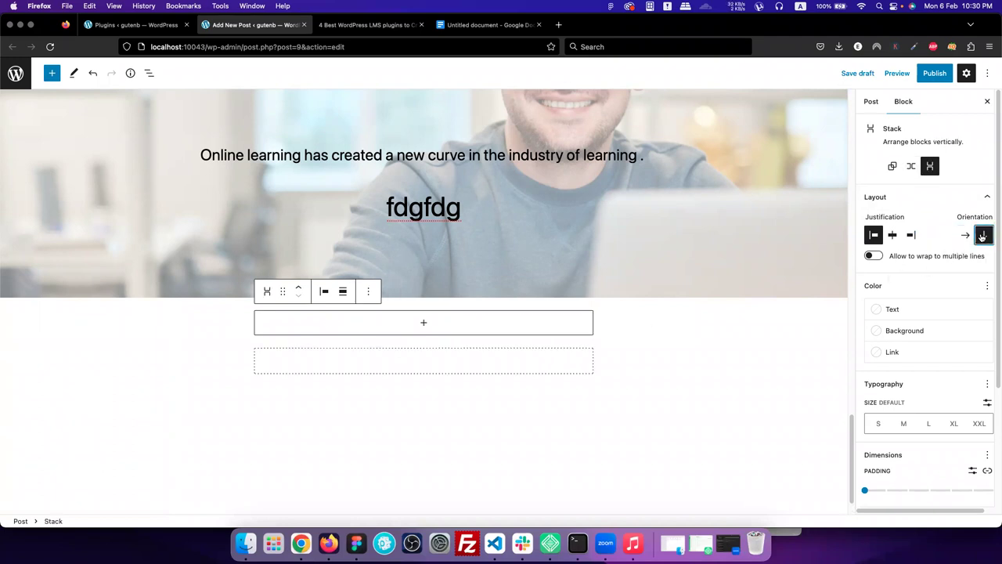
Add an empty Heading block inside the Stack block.
{"action": "scroll", "coordinate": [940, 353], "scroll_direction": "down", "scroll_amount": 2}
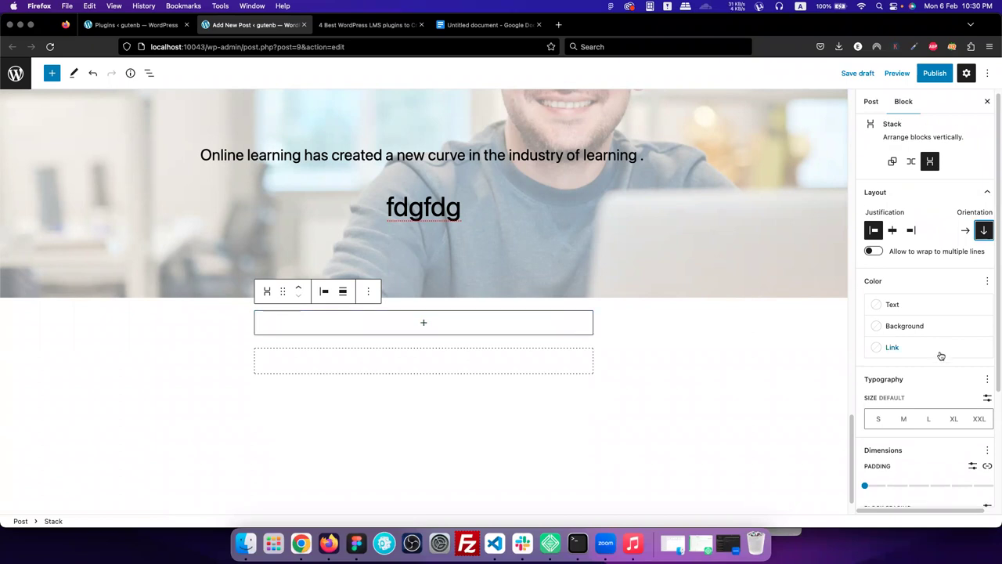
{"action": "left_click", "coordinate": [423, 324]}
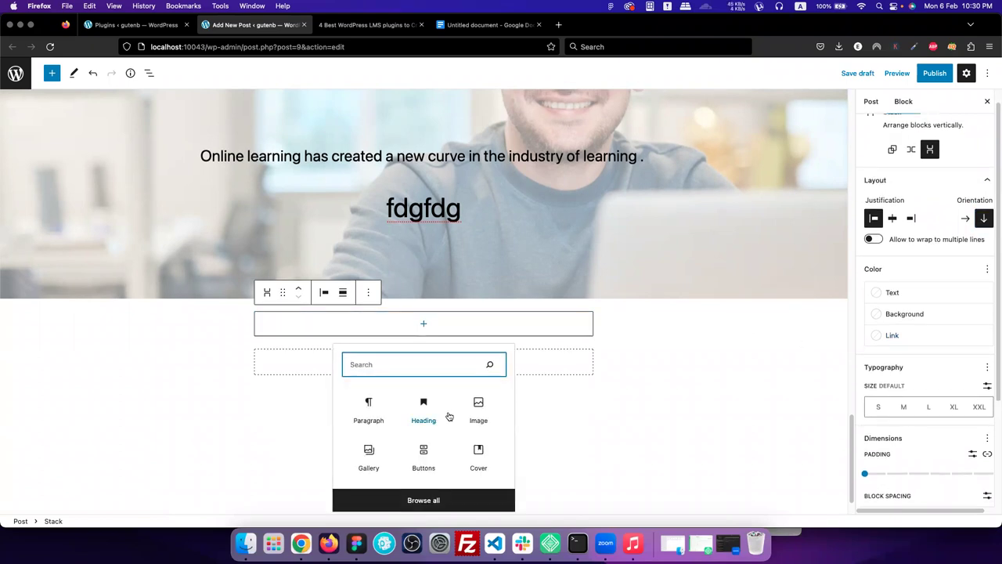
{"action": "left_click", "coordinate": [424, 409]}
{"action": "left_click", "coordinate": [664, 367]}
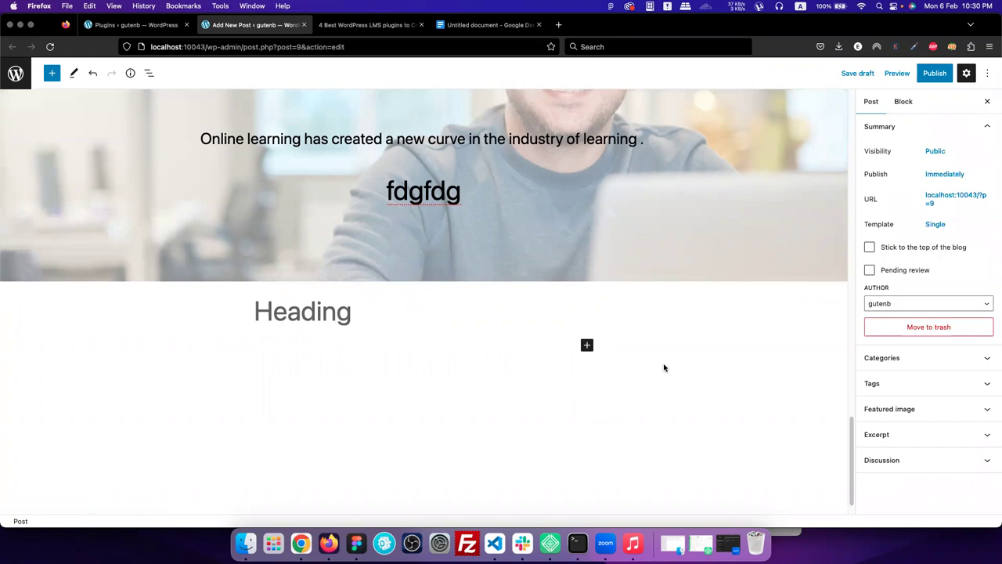
Select the Stack block that contains the new heading and transform it into a Row.
{"action": "left_click", "coordinate": [405, 315]}
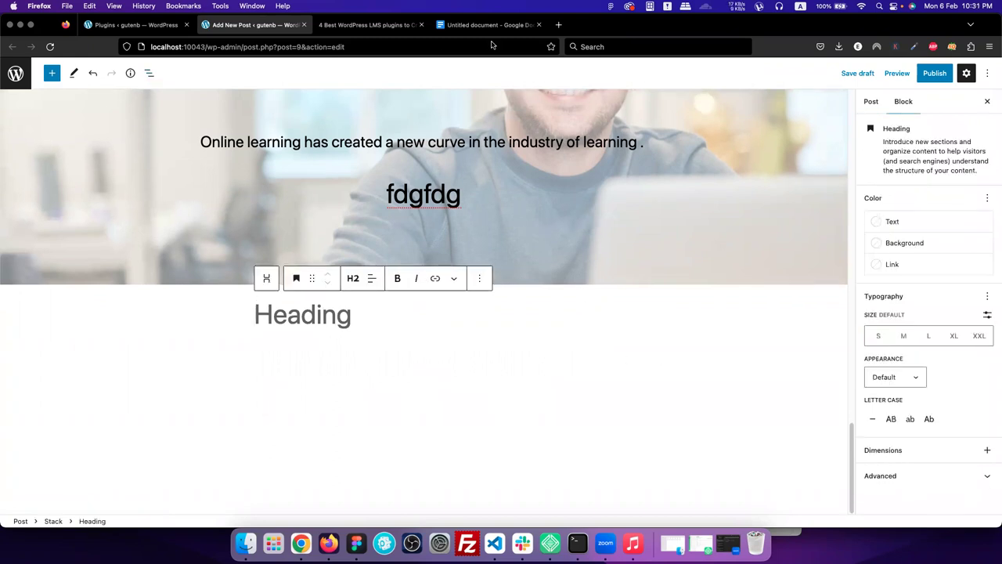
{"action": "left_click", "coordinate": [150, 73]}
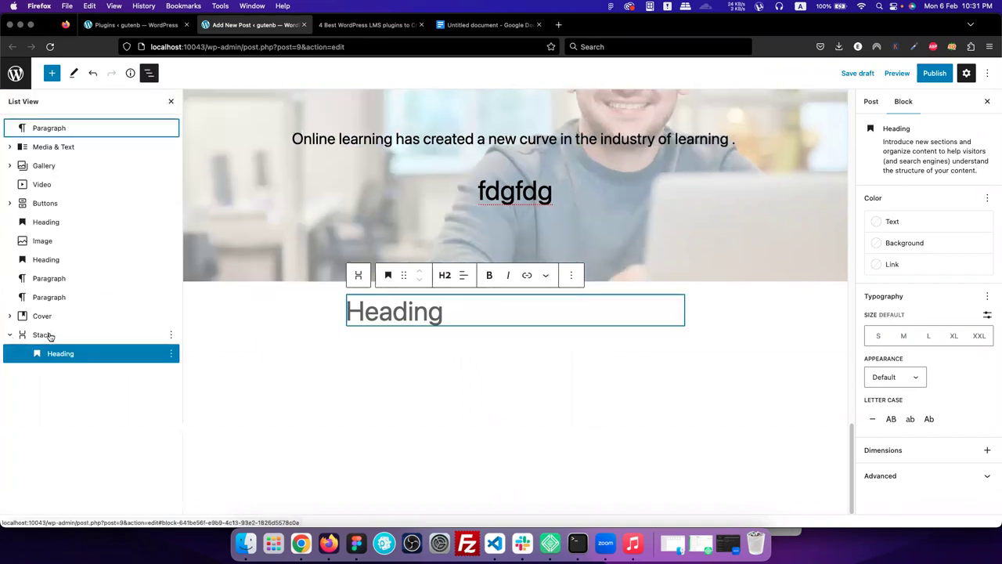
{"action": "left_click", "coordinate": [16, 337]}
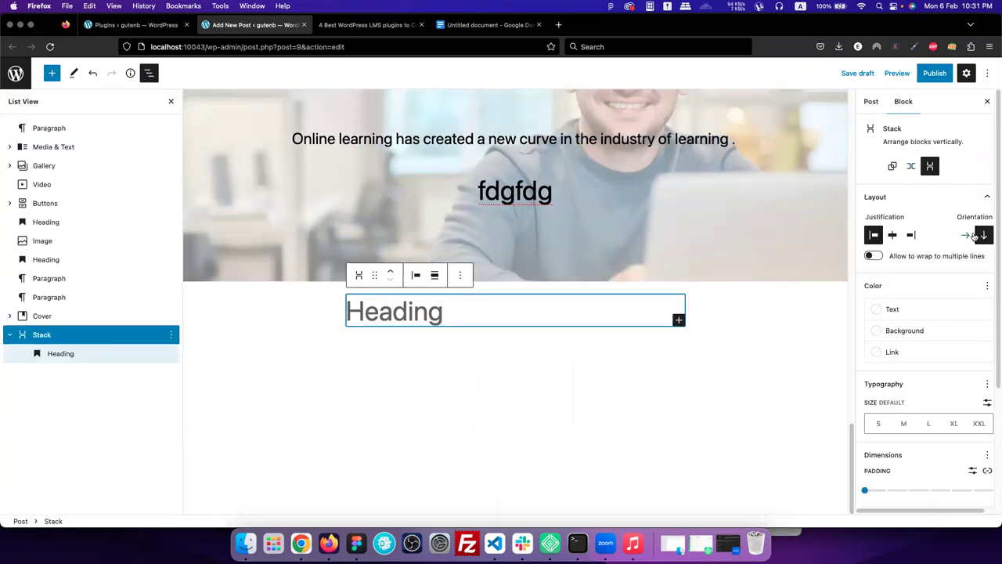
{"action": "left_click", "coordinate": [913, 169]}
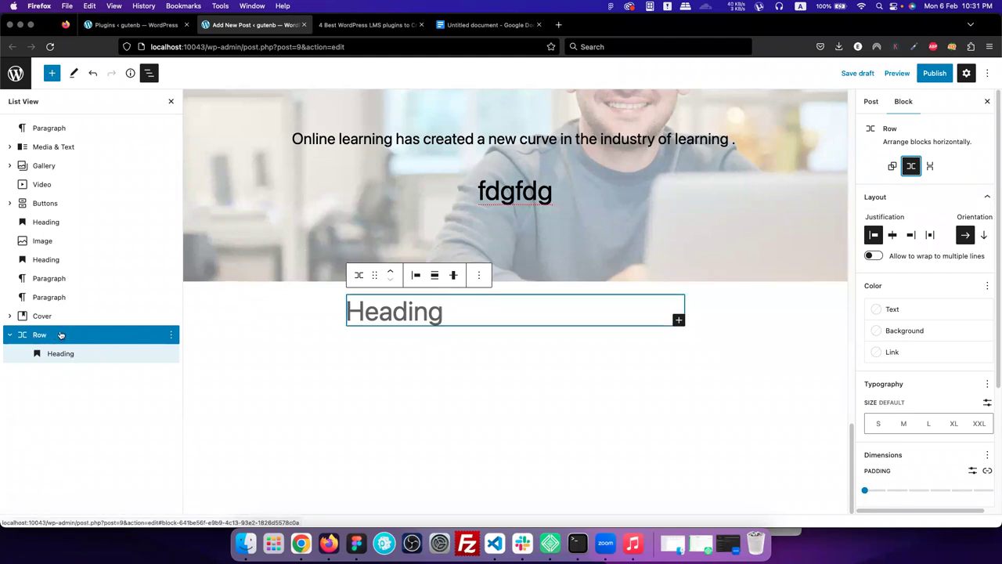
{"action": "left_click", "coordinate": [430, 310]}
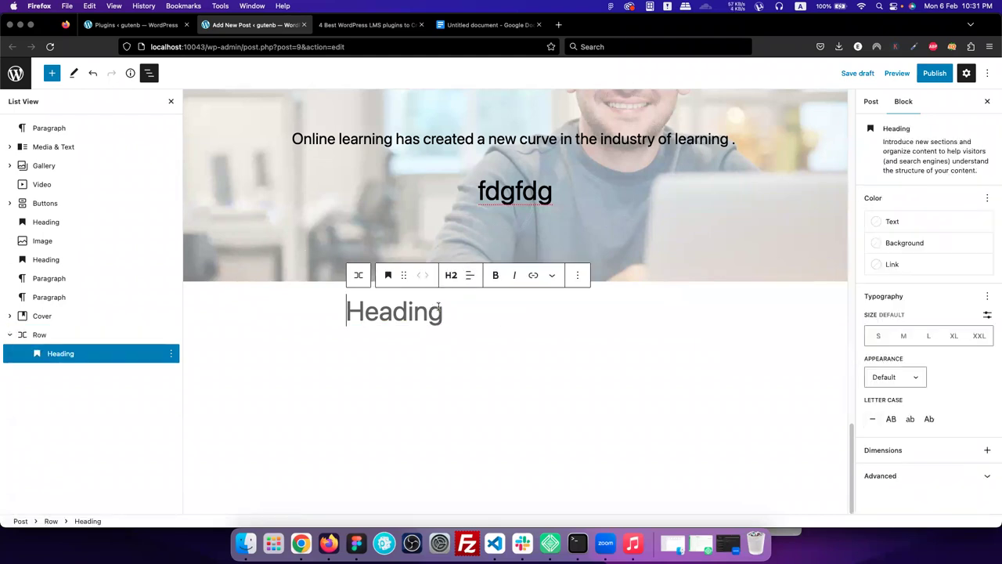
{"action": "left_click", "coordinate": [449, 315]}
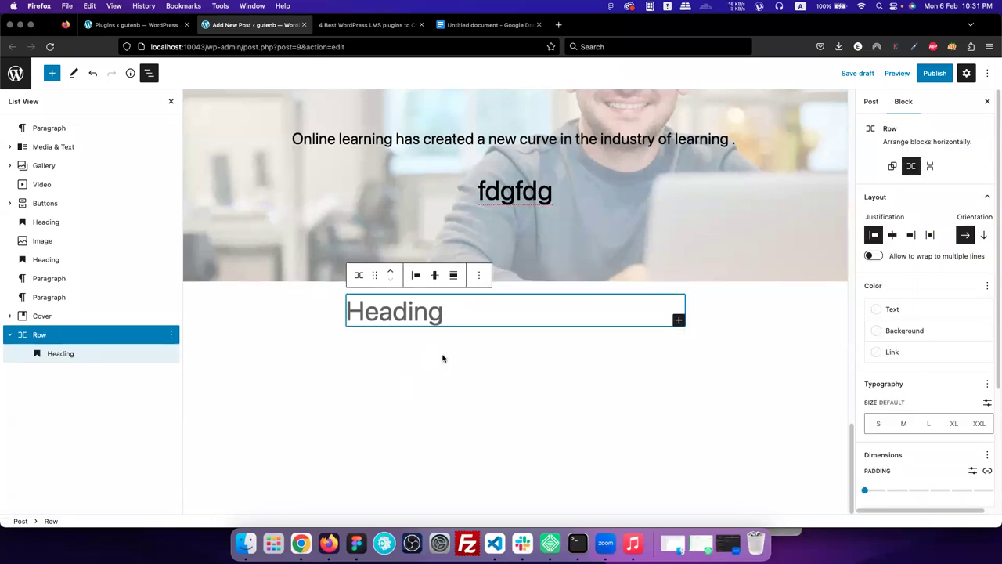
{"action": "scroll", "coordinate": [433, 320], "scroll_direction": "up", "scroll_amount": 3}
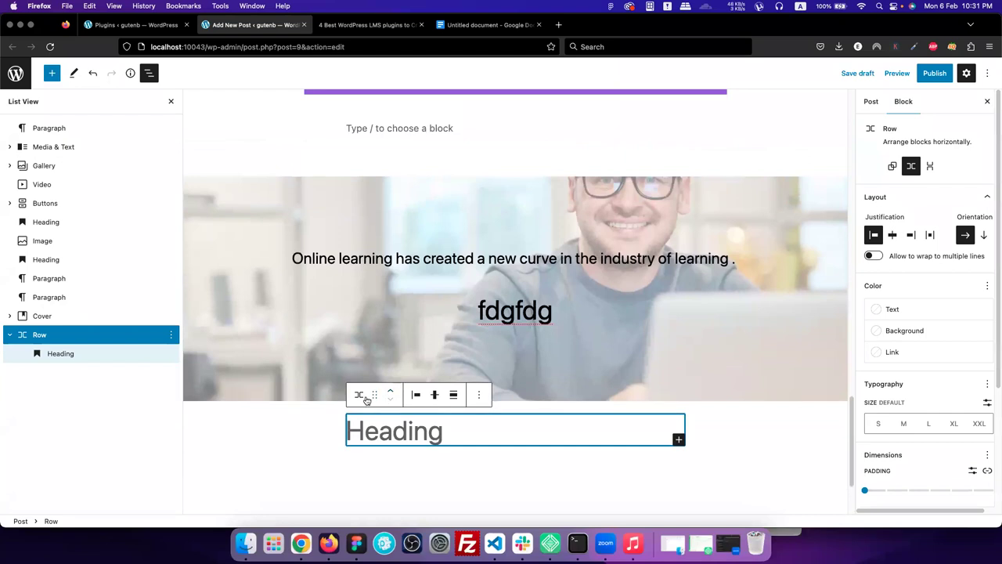
{"action": "scroll", "coordinate": [396, 415], "scroll_direction": "down", "scroll_amount": 3}
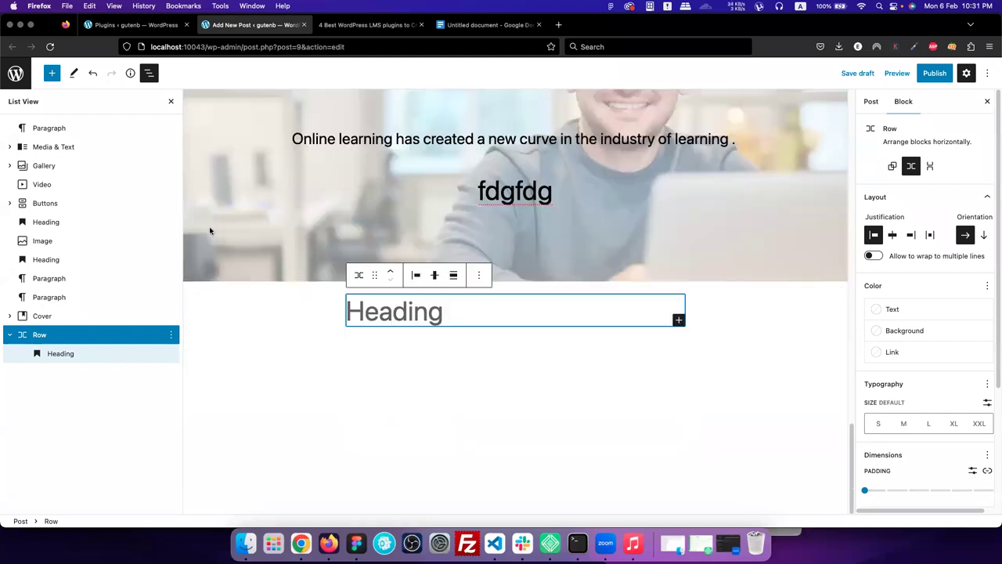
Insert a Columns block below the Row block using the 50 / 50 variation.
{"action": "left_click", "coordinate": [50, 75]}
{"action": "scroll", "coordinate": [80, 370], "scroll_direction": "down", "scroll_amount": 5}
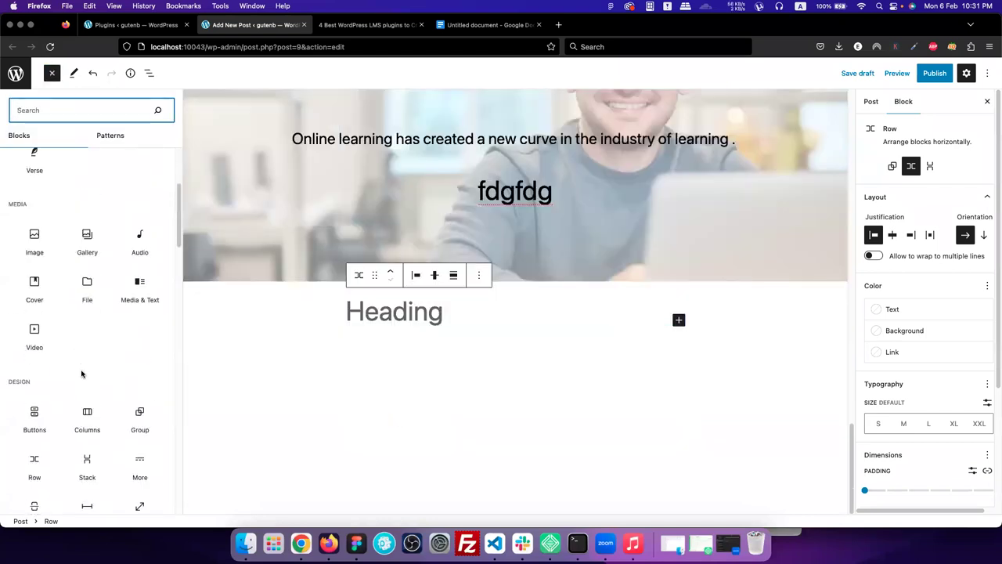
{"action": "left_click", "coordinate": [85, 368]}
{"action": "left_click", "coordinate": [85, 368]}
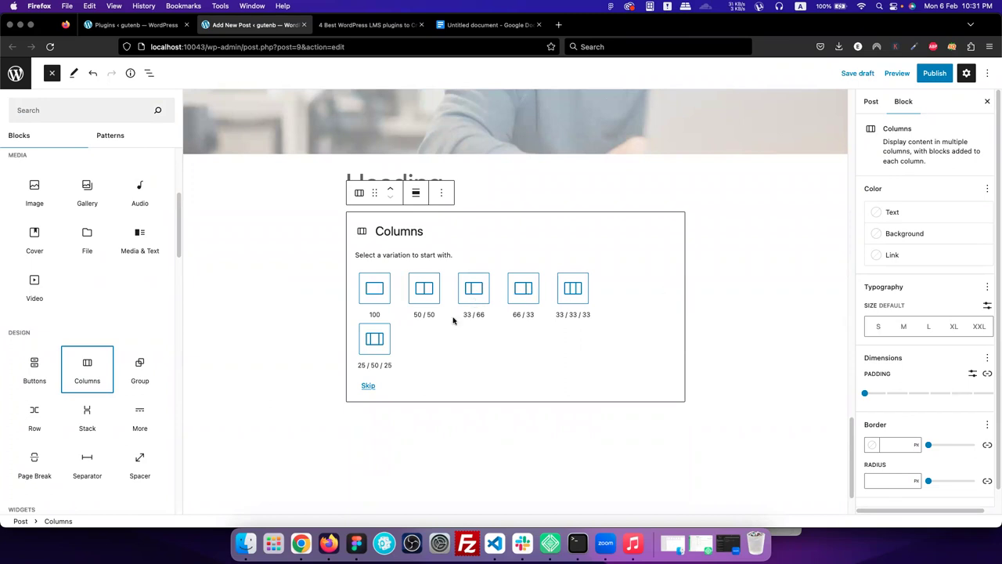
{"action": "key", "text": "Escape"}
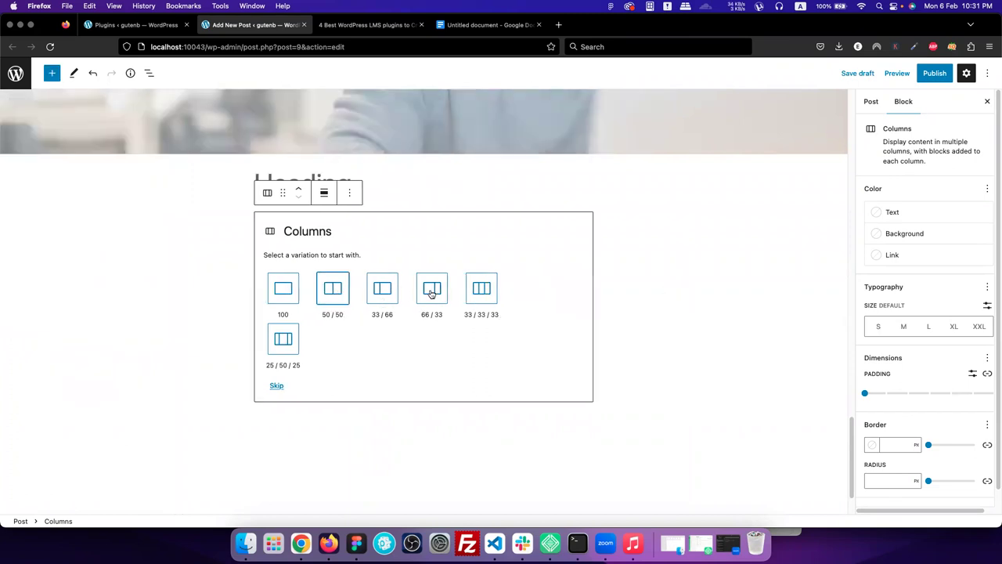
{"action": "left_click", "coordinate": [342, 293]}
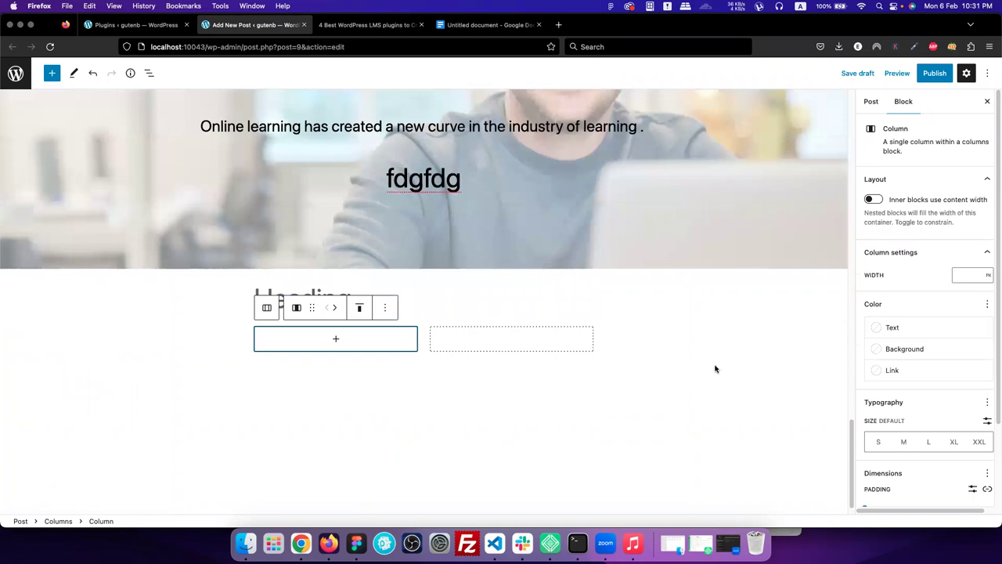
Add an empty Heading block in the first column of the Columns block.
{"action": "scroll", "coordinate": [670, 308], "scroll_direction": "down", "scroll_amount": 1}
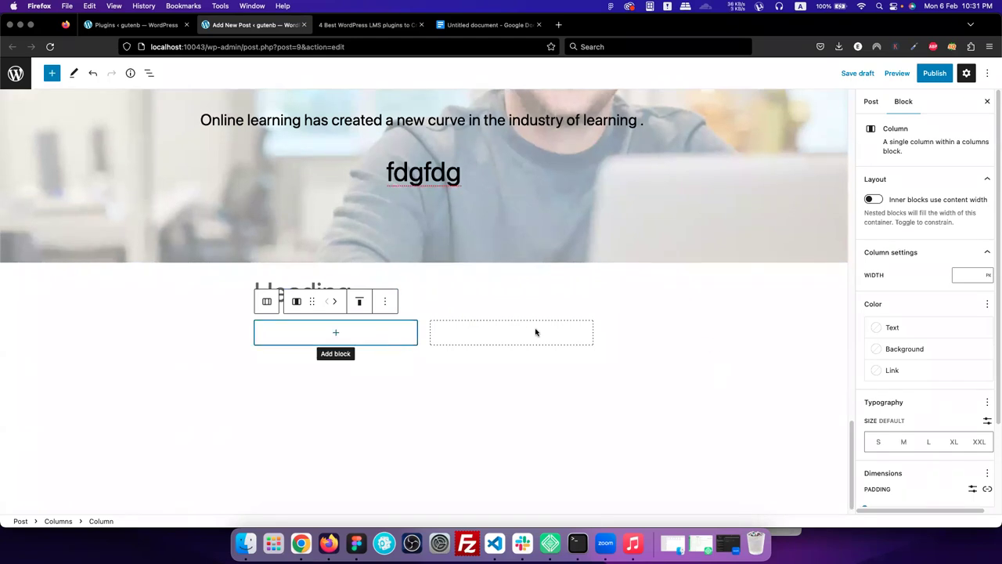
{"action": "left_click", "coordinate": [622, 340]}
{"action": "left_click", "coordinate": [491, 335]}
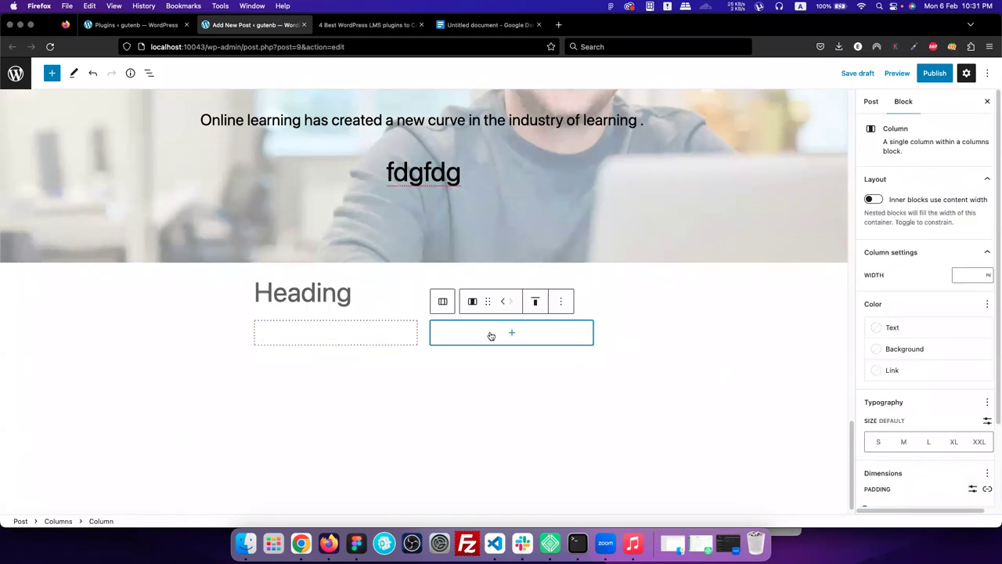
{"action": "left_click", "coordinate": [345, 338]}
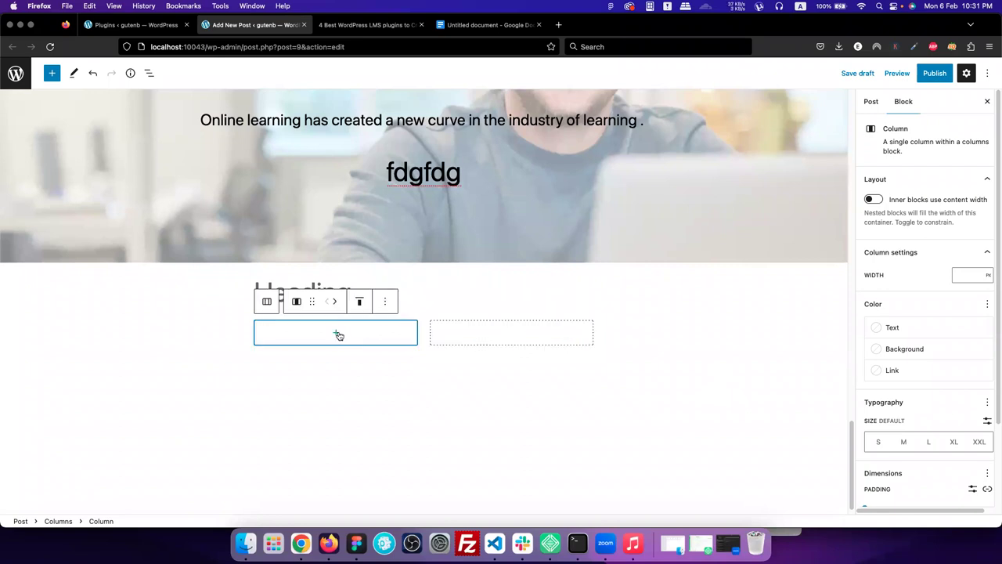
{"action": "left_click", "coordinate": [337, 333]}
{"action": "left_click", "coordinate": [350, 432]}
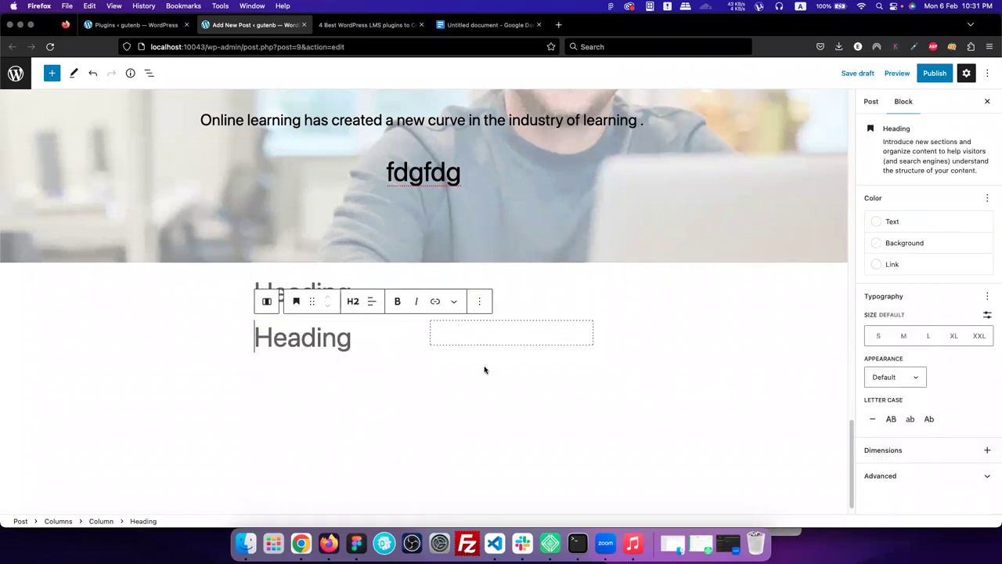
Add a Paragraph block in the second column with the passage beginning "Online learning has created a new curve in the industry of learning".
{"action": "left_click", "coordinate": [503, 340]}
{"action": "left_click", "coordinate": [512, 333]}
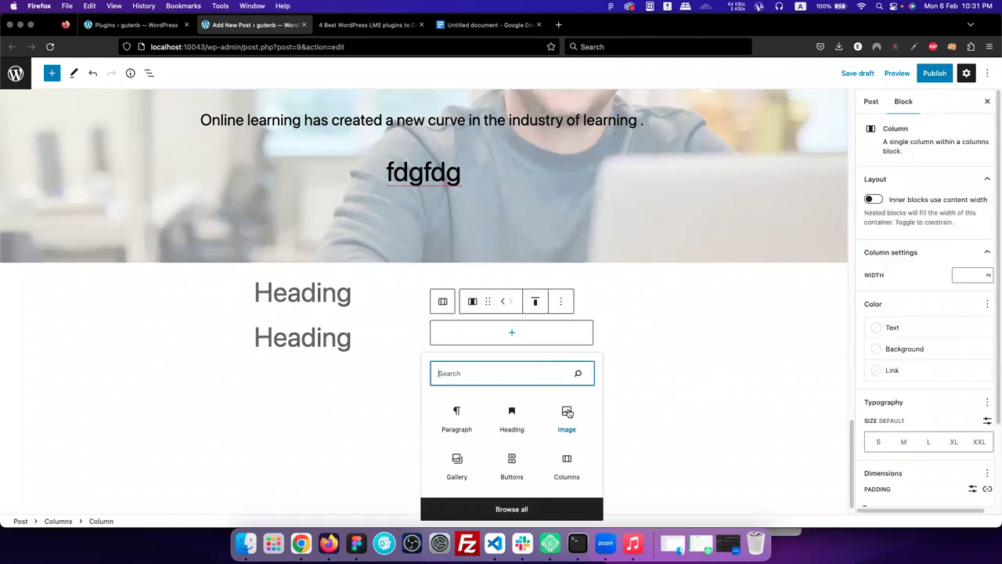
{"action": "left_click", "coordinate": [462, 416]}
{"action": "type", "text": "Online learning has created a new curve in the industry of learning . Government, businessman are using it. If you have some knowledge to share , want to make money while sharing knowledge then WordPress and these LMS made the way easy for you."}
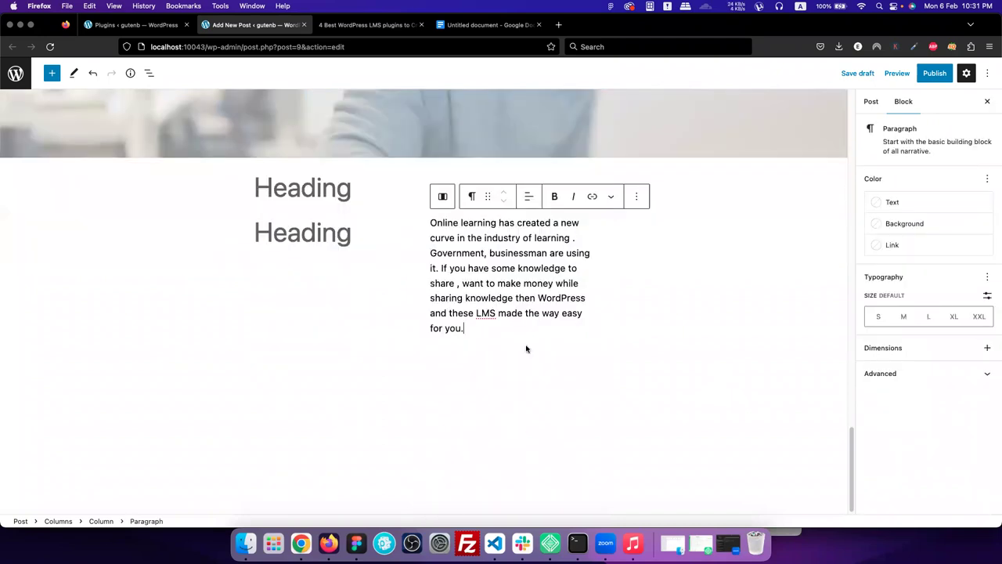
Select the whole Columns block and set its alignment to full width.
{"action": "left_click", "coordinate": [607, 347]}
{"action": "left_click", "coordinate": [374, 221]}
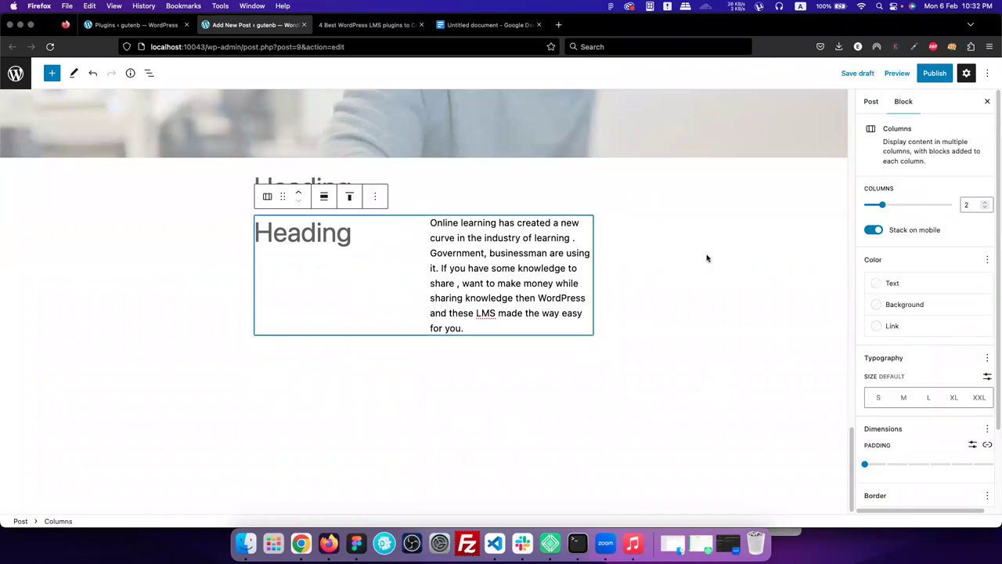
{"action": "scroll", "coordinate": [909, 344], "scroll_direction": "down", "scroll_amount": 3}
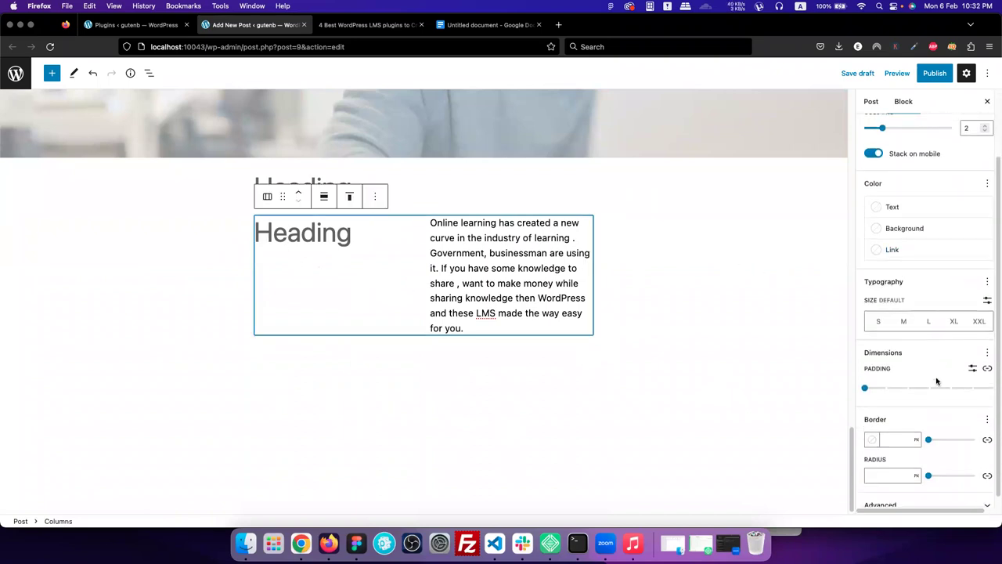
{"action": "left_click", "coordinate": [324, 200]}
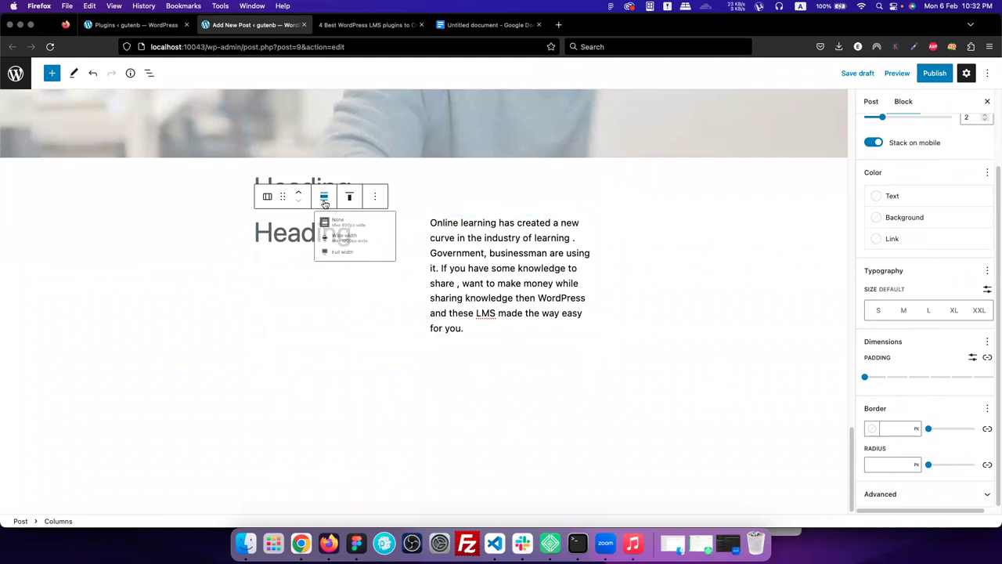
{"action": "left_click", "coordinate": [362, 275]}
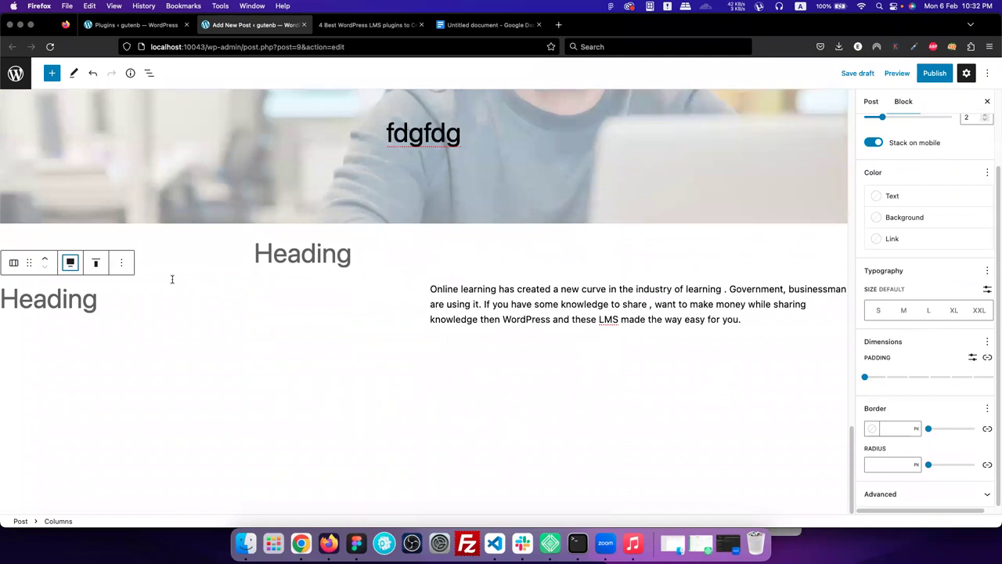
Change the Columns block's alignment from full width to wide width.
{"action": "left_click", "coordinate": [69, 262]}
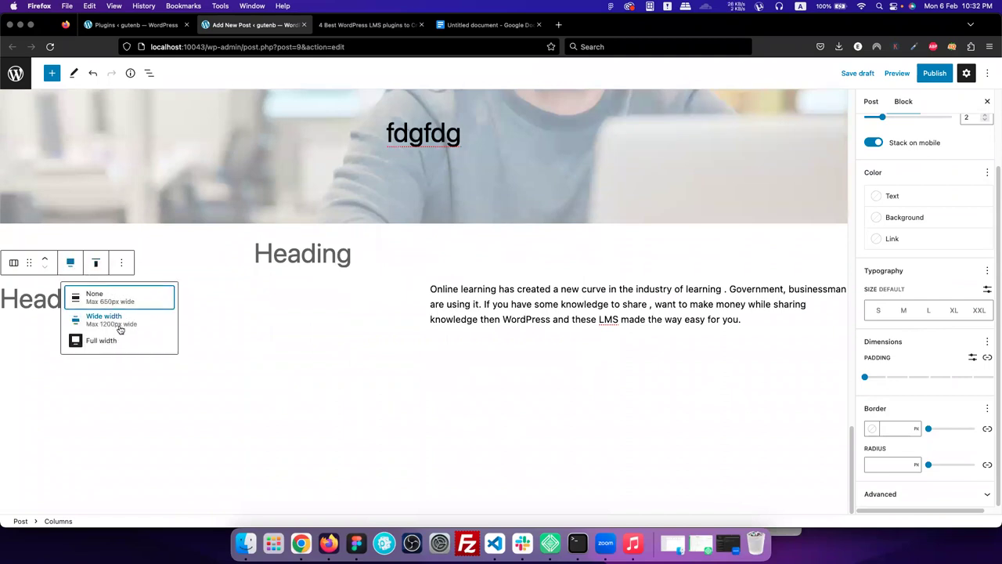
{"action": "left_click", "coordinate": [120, 329]}
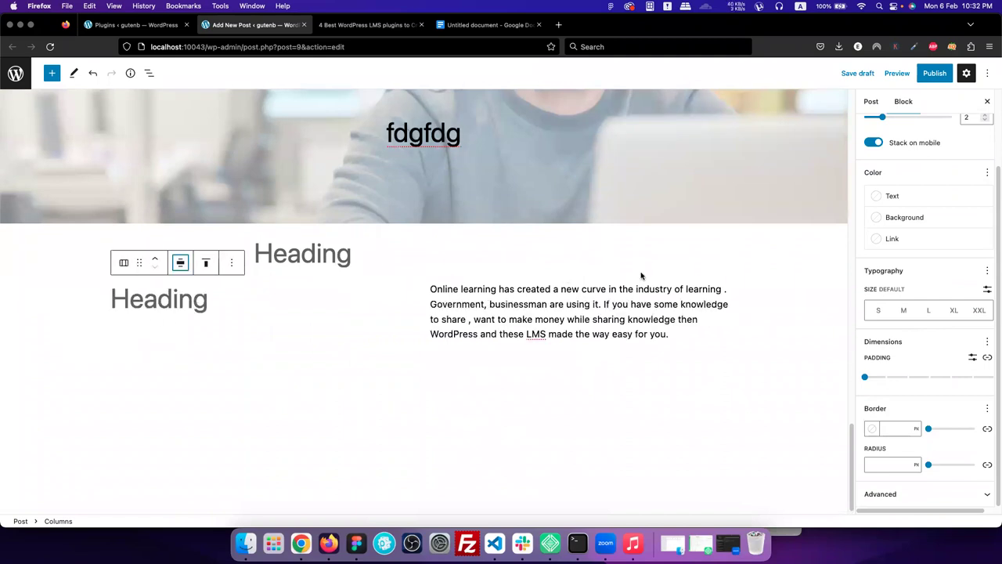
{"action": "left_click", "coordinate": [180, 263]}
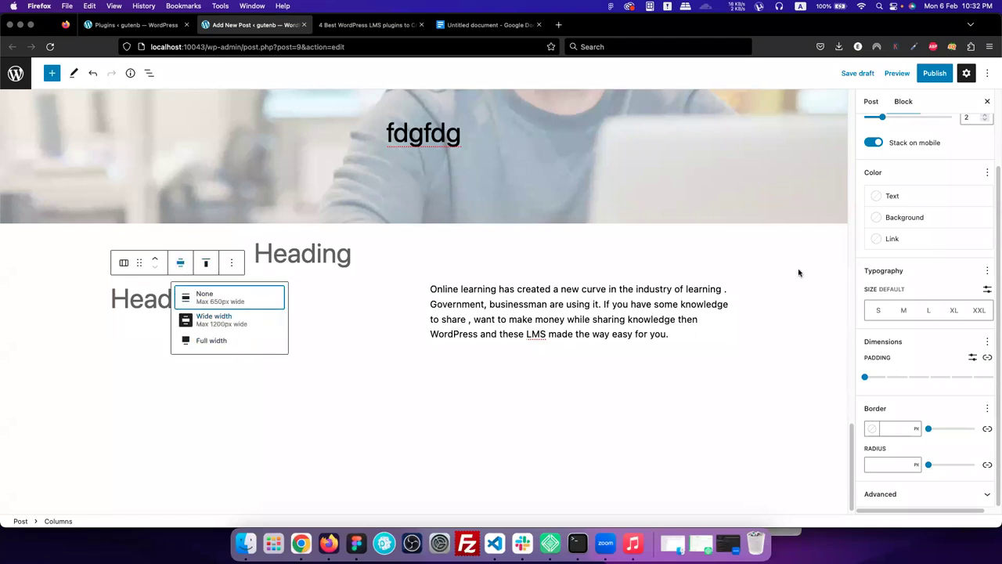
{"action": "left_click", "coordinate": [733, 272]}
{"action": "left_click", "coordinate": [550, 307]}
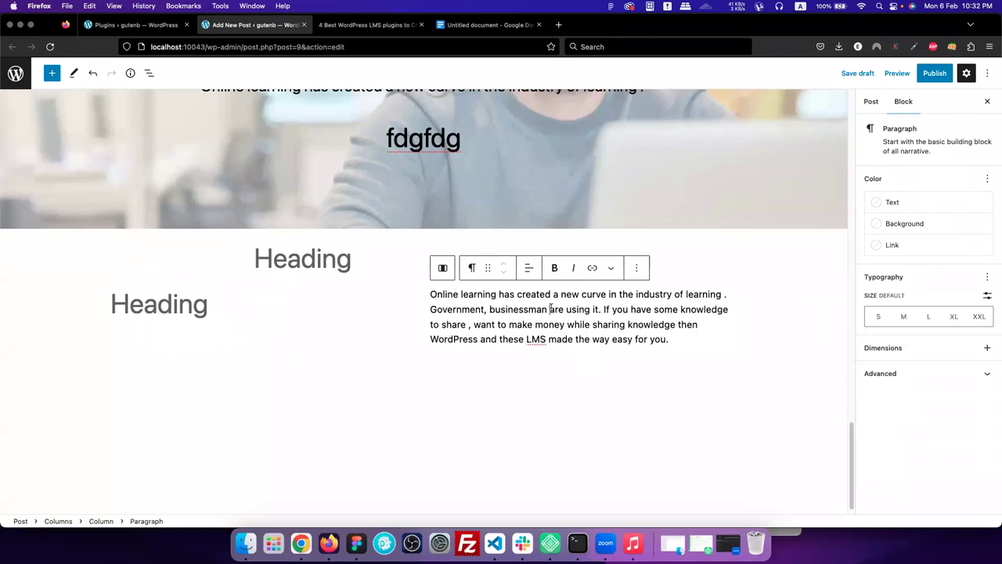
Open the List View and select the first Column inside the Columns block.
{"action": "left_click", "coordinate": [295, 321]}
{"action": "scroll", "coordinate": [688, 319], "scroll_direction": "up", "scroll_amount": 2}
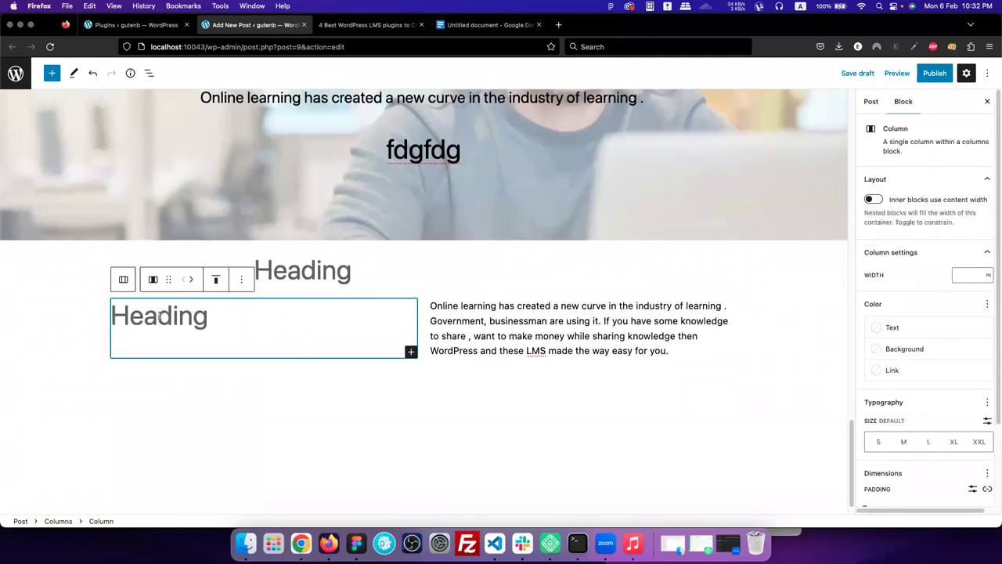
{"action": "left_click", "coordinate": [129, 383]}
{"action": "left_click", "coordinate": [196, 308]}
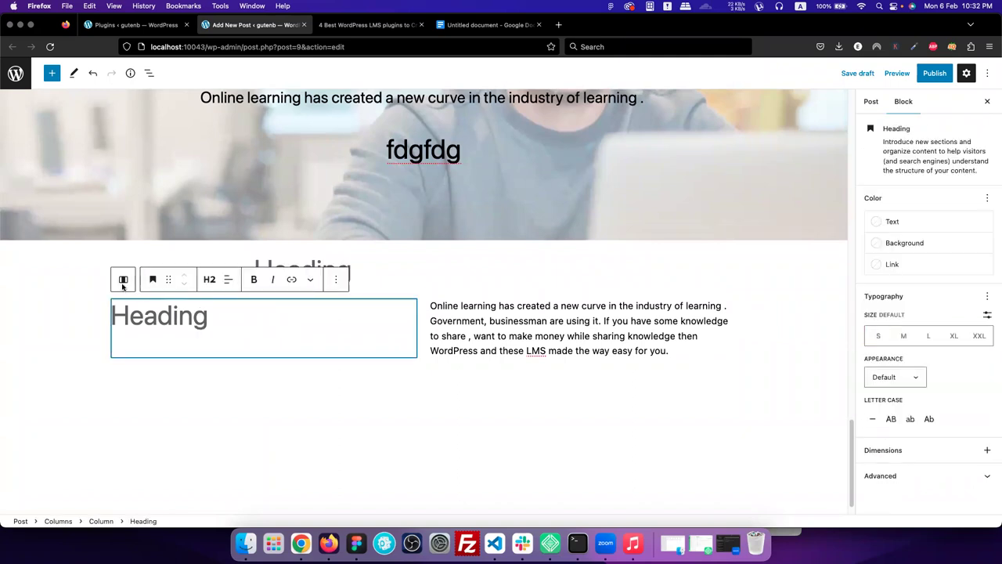
{"action": "left_click", "coordinate": [149, 73]}
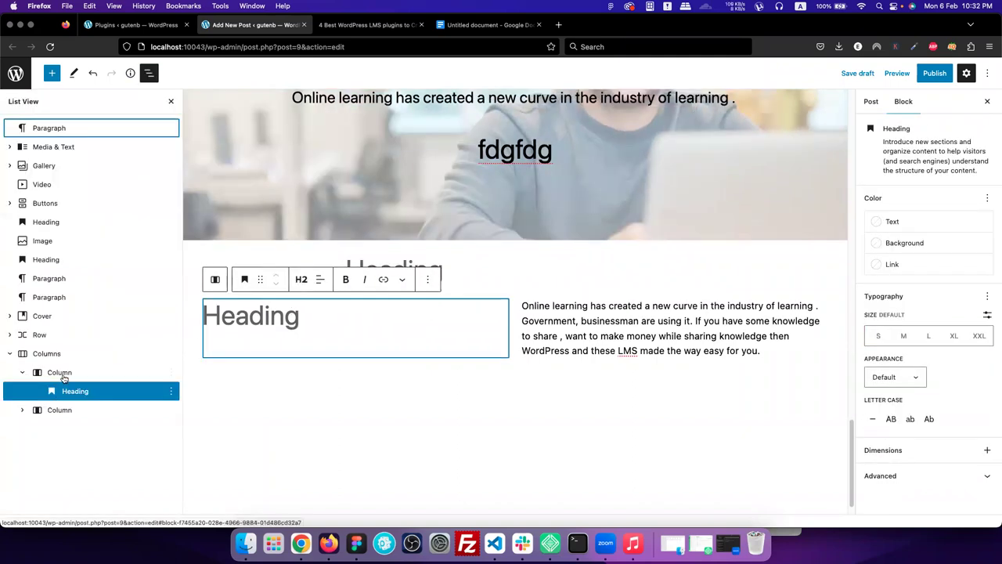
{"action": "left_click", "coordinate": [65, 372]}
Set the first column's width to 40 %.
{"action": "left_click", "coordinate": [975, 276]}
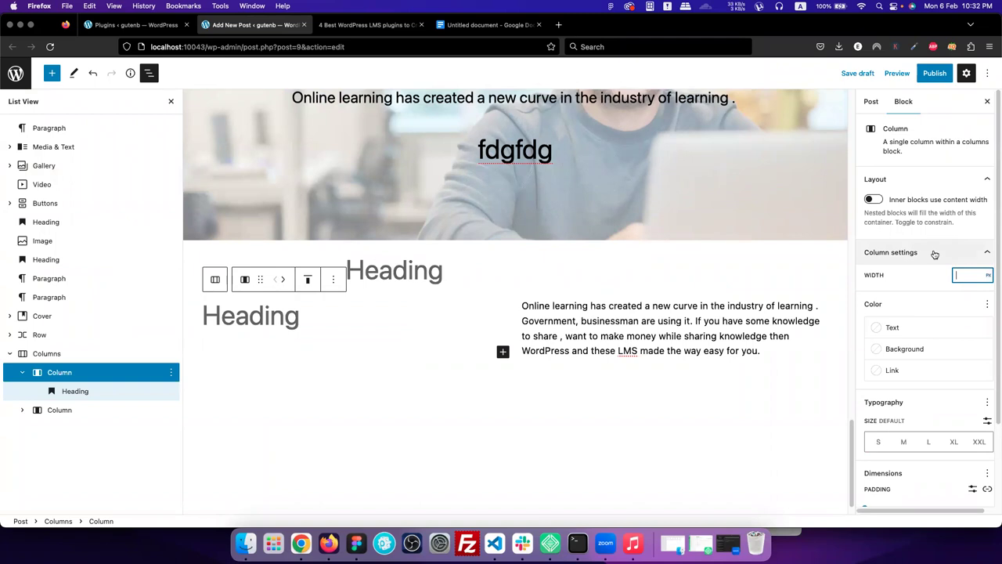
{"action": "left_click", "coordinate": [989, 279]}
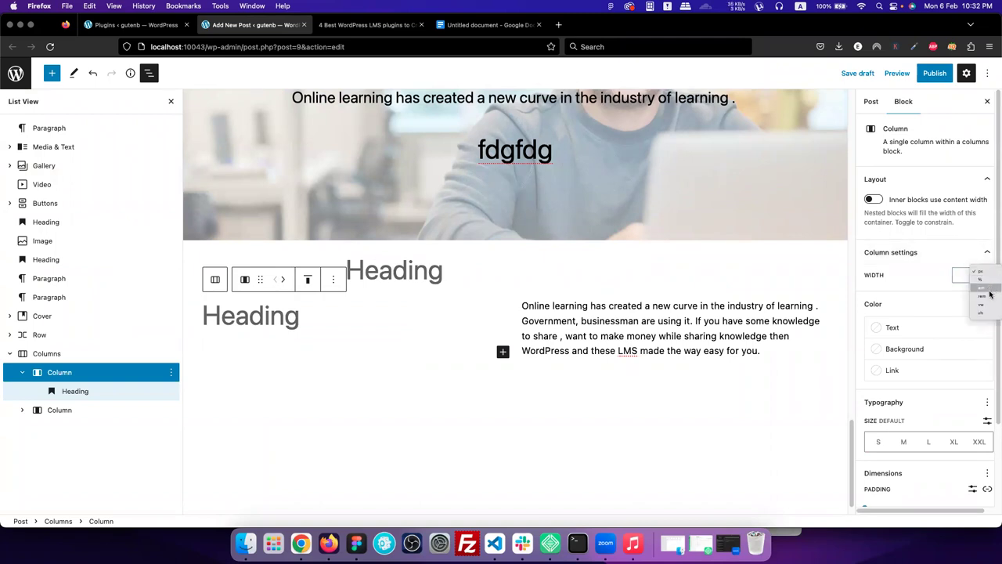
{"action": "left_click", "coordinate": [985, 273]}
{"action": "left_click", "coordinate": [963, 278]}
{"action": "type", "text": "40"}
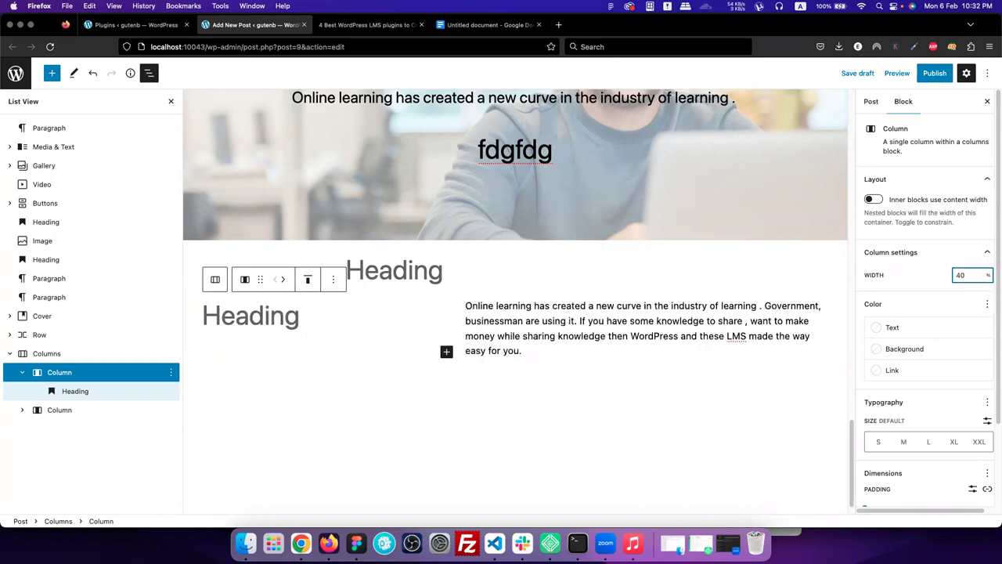
Switch the first column's width unit to pixels and set the width to 400 px.
{"action": "left_click", "coordinate": [988, 275]}
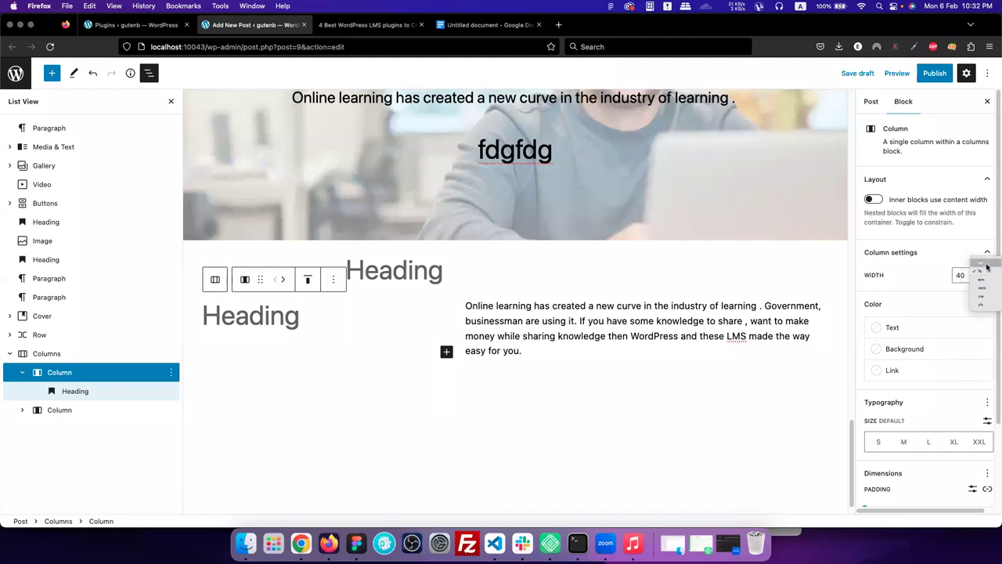
{"action": "left_click", "coordinate": [989, 267]}
{"action": "left_click", "coordinate": [976, 274]}
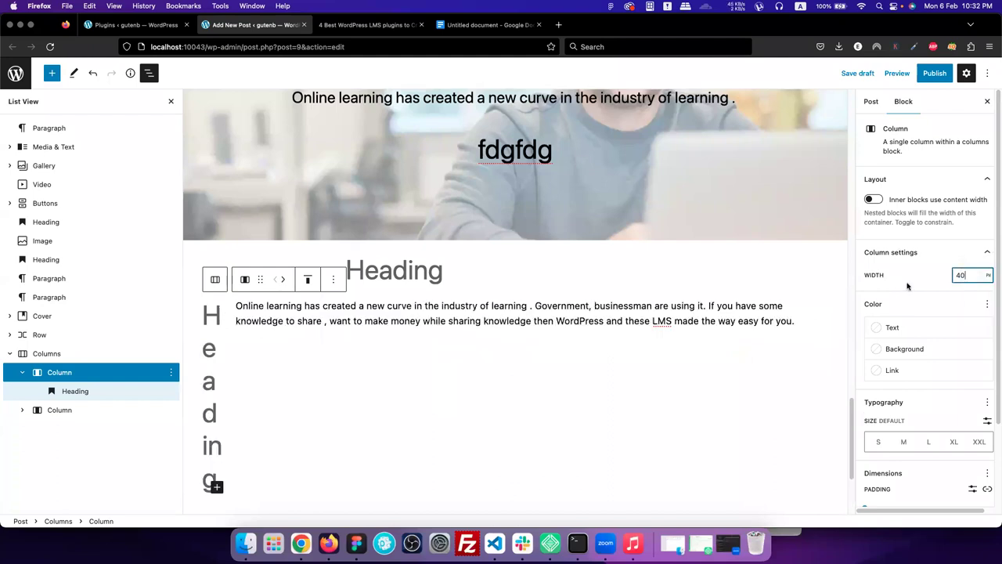
{"action": "type", "text": "400"}
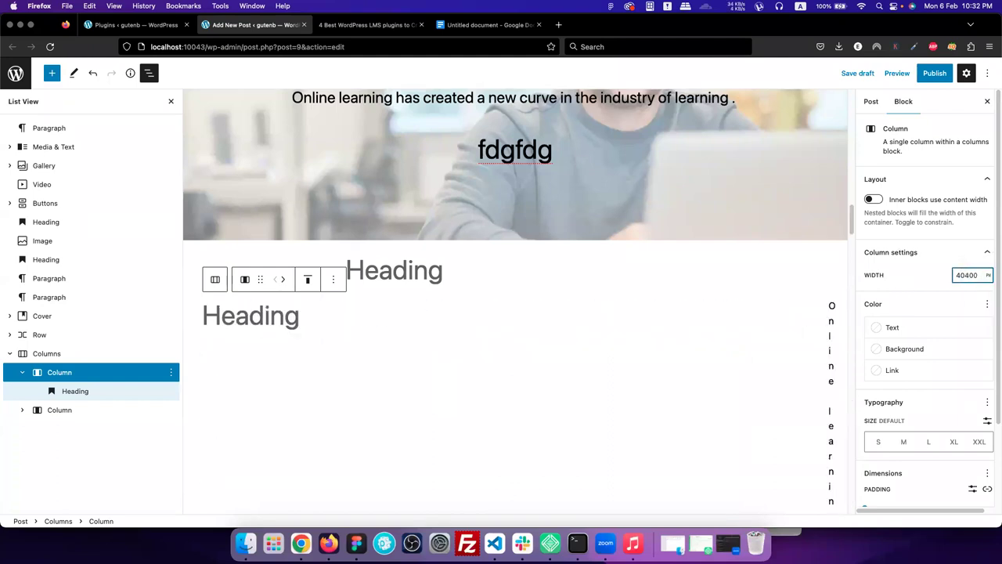
{"action": "key", "text": "BackSpace"}
{"action": "key", "text": "BackSpace"}
{"action": "key", "text": "BackSpace"}
{"action": "type", "text": "0"}
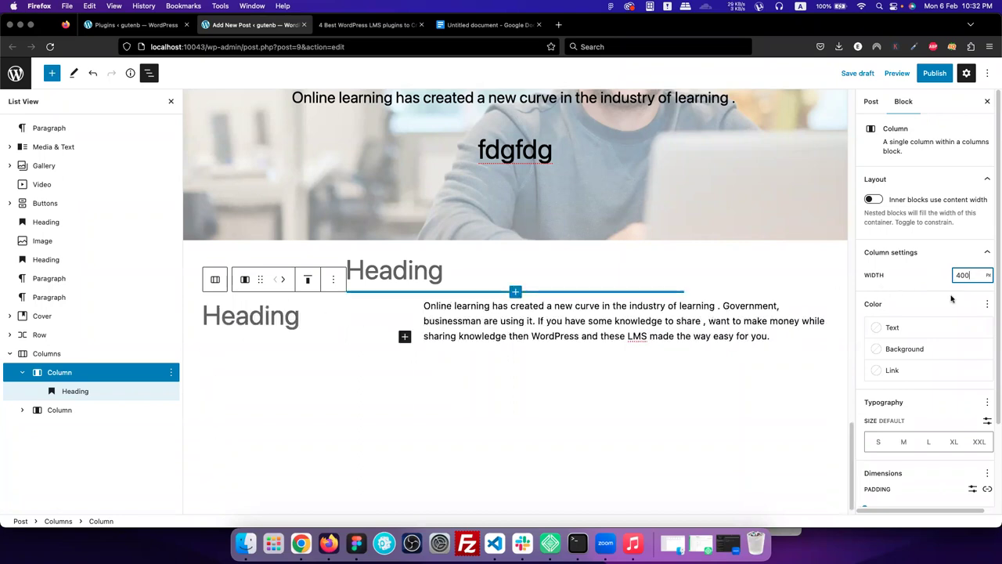
{"action": "scroll", "coordinate": [940, 321], "scroll_direction": "down", "scroll_amount": 1}
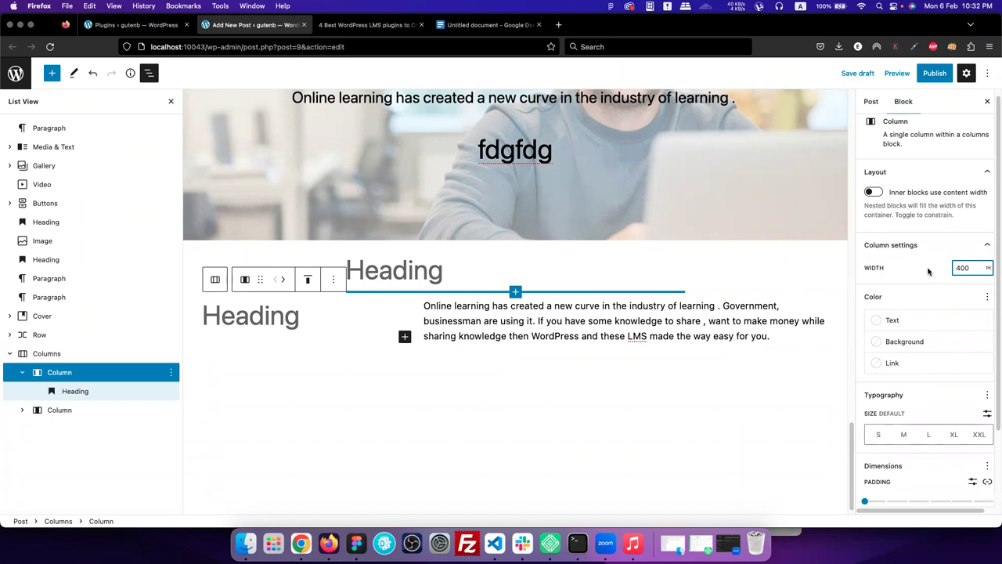
{"action": "scroll", "coordinate": [928, 271], "scroll_direction": "up", "scroll_amount": 1}
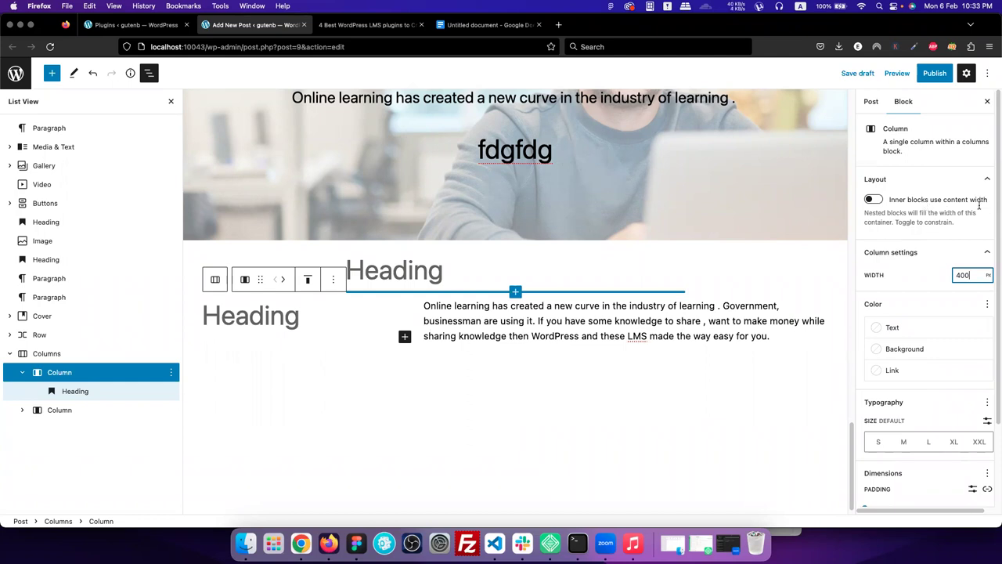
Turn the first column's option for inner blocks to use content width on and back off.
{"action": "left_click", "coordinate": [876, 200]}
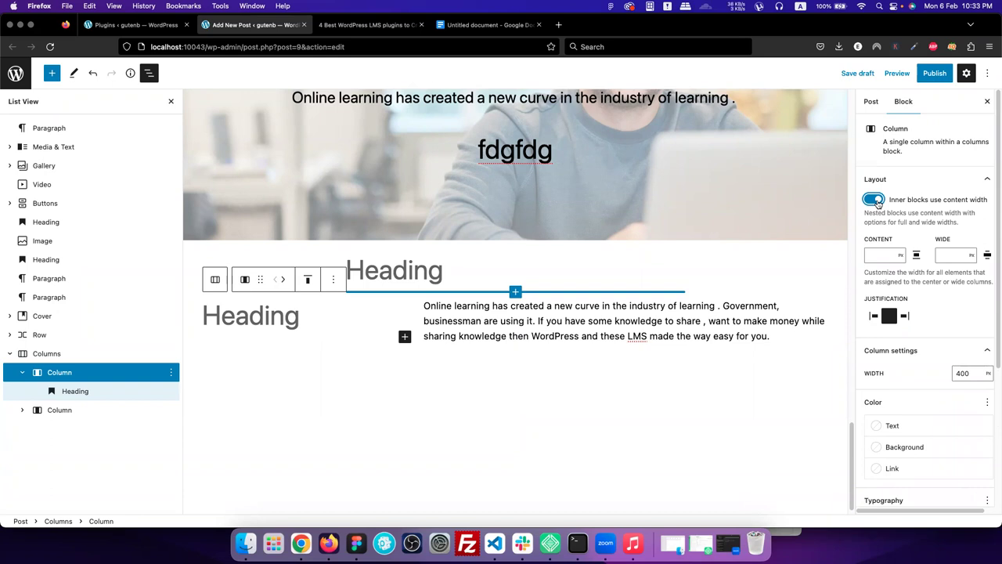
{"action": "left_click", "coordinate": [876, 200]}
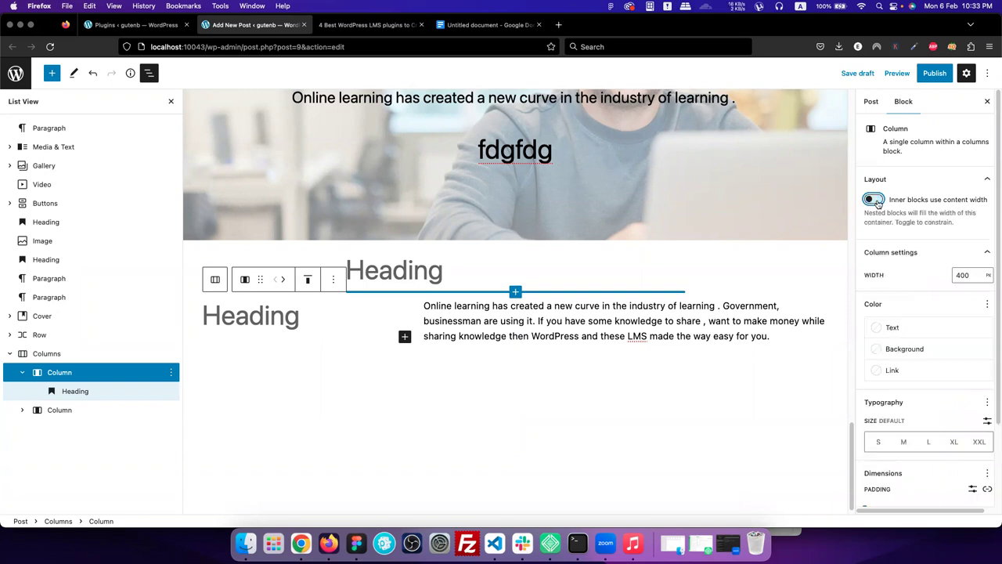
{"action": "scroll", "coordinate": [961, 339], "scroll_direction": "down", "scroll_amount": 1}
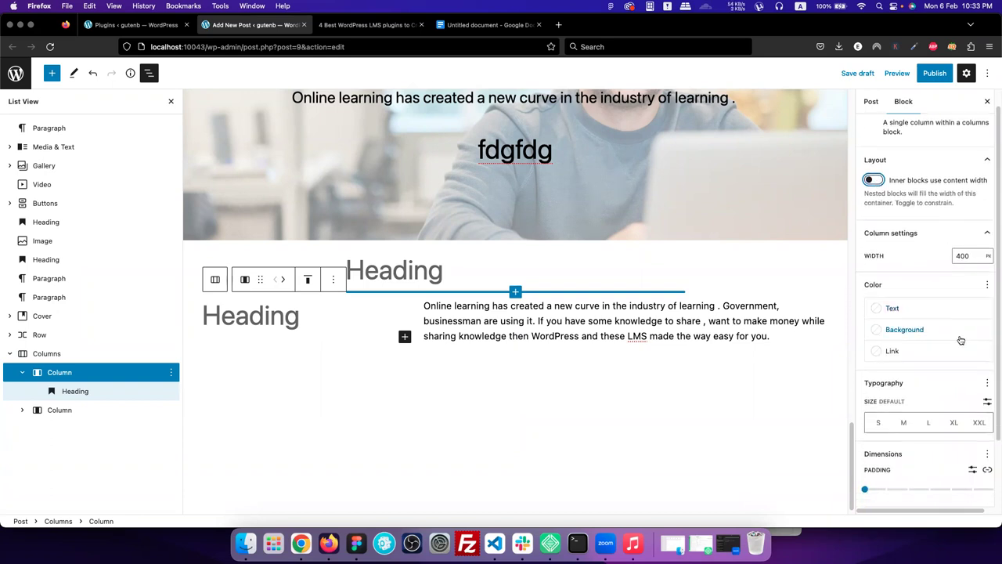
{"action": "scroll", "coordinate": [451, 373], "scroll_direction": "down", "scroll_amount": 1}
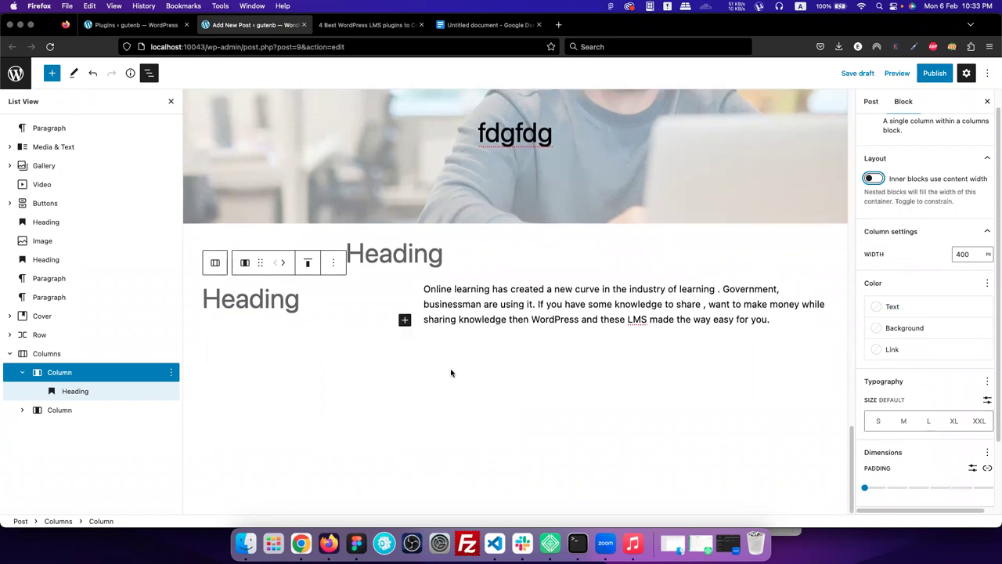
Select the whole Columns block and give it the solid theme background color Tertiary (F6F6F6).
{"action": "left_click", "coordinate": [363, 296]}
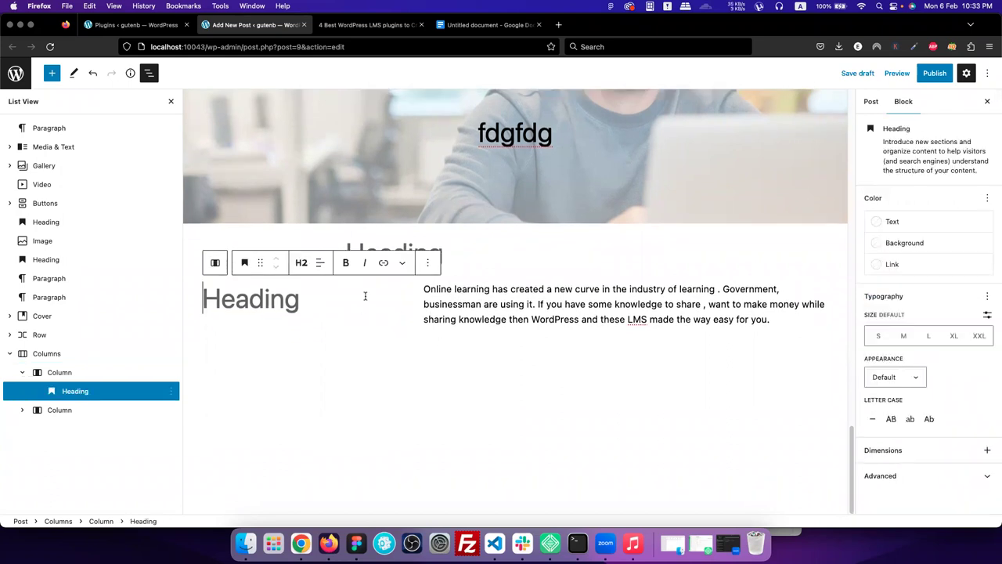
{"action": "left_click", "coordinate": [60, 375]}
{"action": "left_click", "coordinate": [517, 317]}
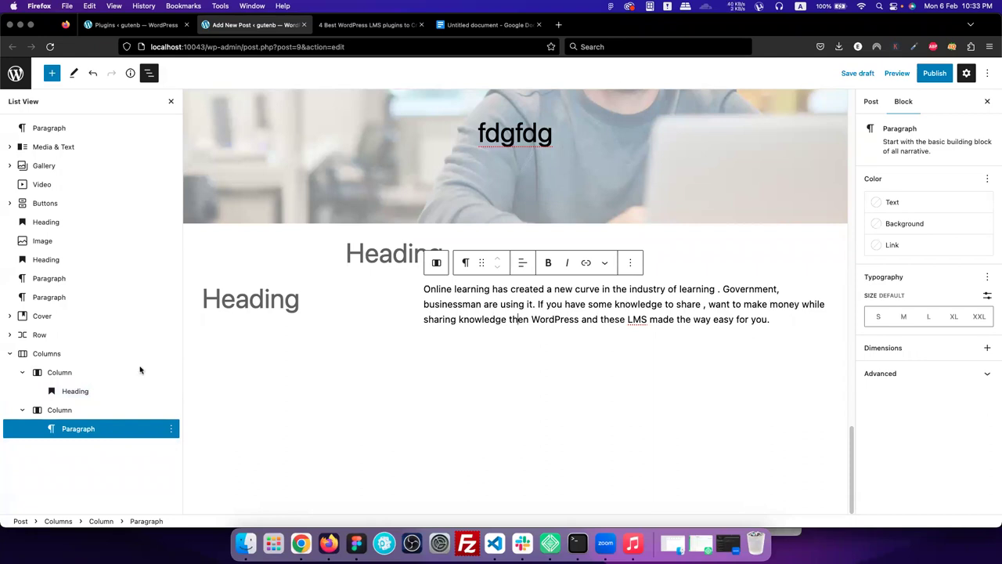
{"action": "left_click", "coordinate": [60, 372]}
{"action": "left_click", "coordinate": [46, 353]}
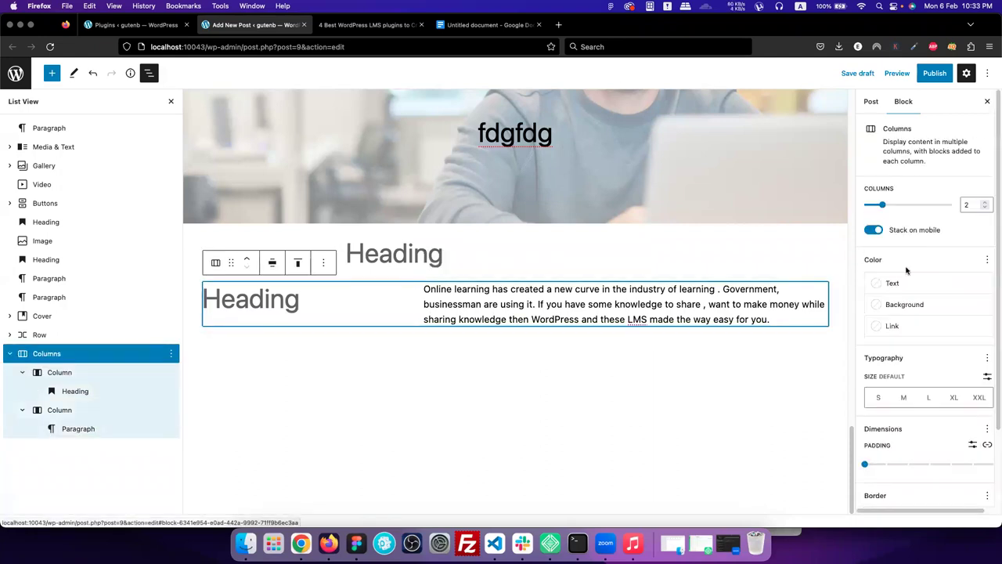
{"action": "left_click", "coordinate": [889, 302]}
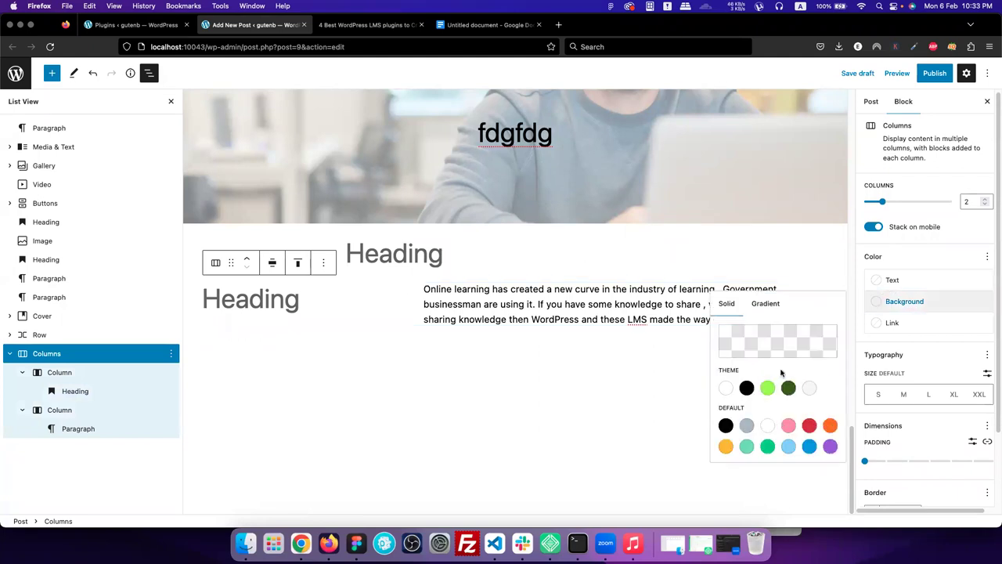
{"action": "left_click", "coordinate": [809, 388]}
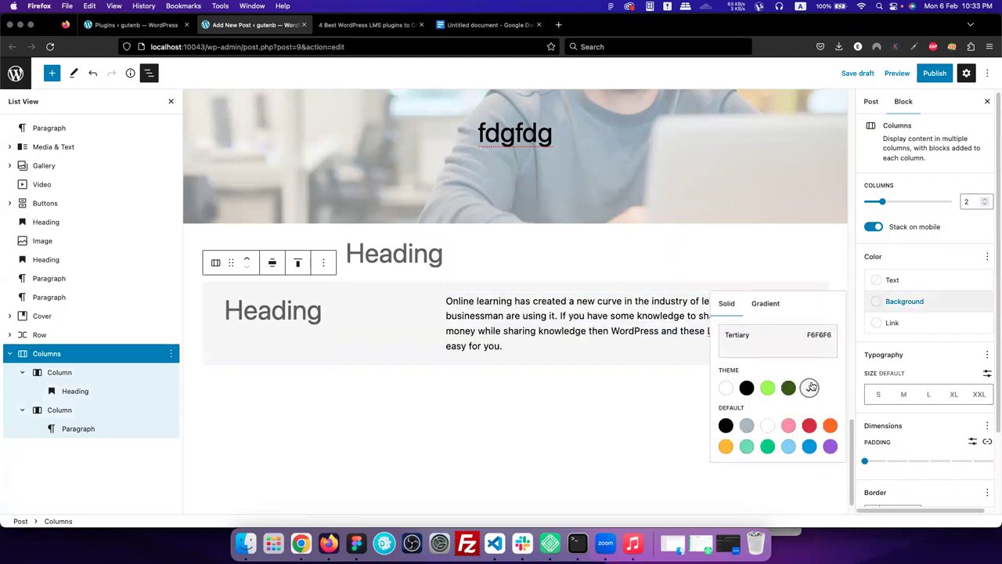
{"action": "left_click", "coordinate": [924, 347]}
Set the Columns block's padding to 2.
{"action": "scroll", "coordinate": [918, 361], "scroll_direction": "down", "scroll_amount": 2}
{"action": "left_click_drag", "start_coordinate": [867, 380], "coordinate": [902, 384]}
{"action": "left_click", "coordinate": [812, 259]}
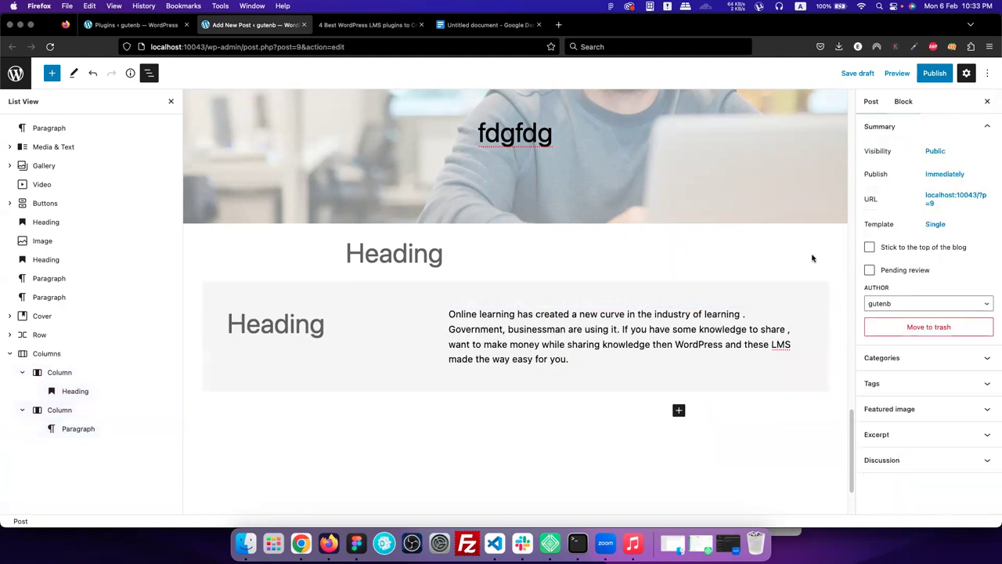
{"action": "scroll", "coordinate": [450, 375], "scroll_direction": "down", "scroll_amount": 2}
{"action": "left_click", "coordinate": [441, 271]}
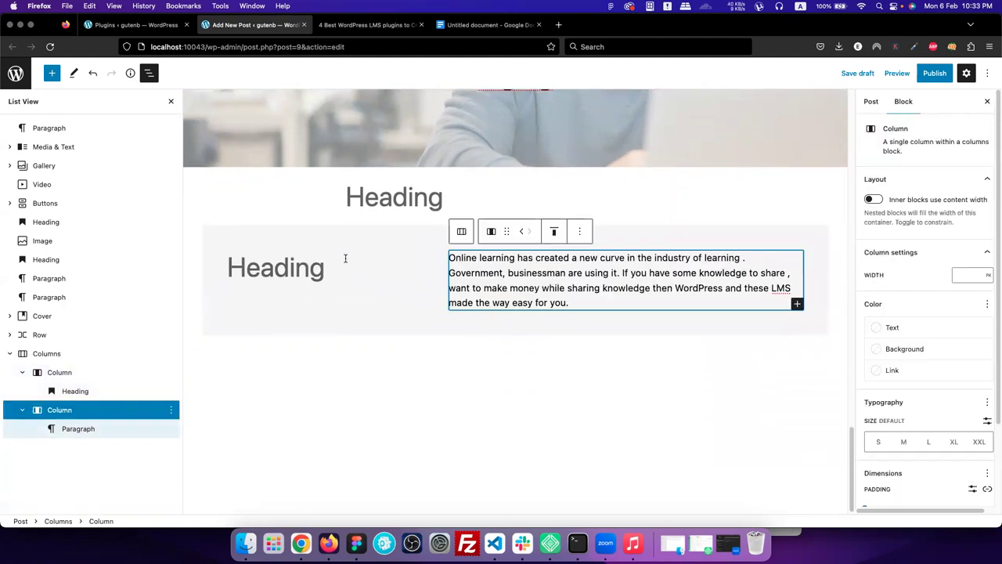
Insert a Group block from the Design category directly below the Columns block.
{"action": "left_click", "coordinate": [397, 232]}
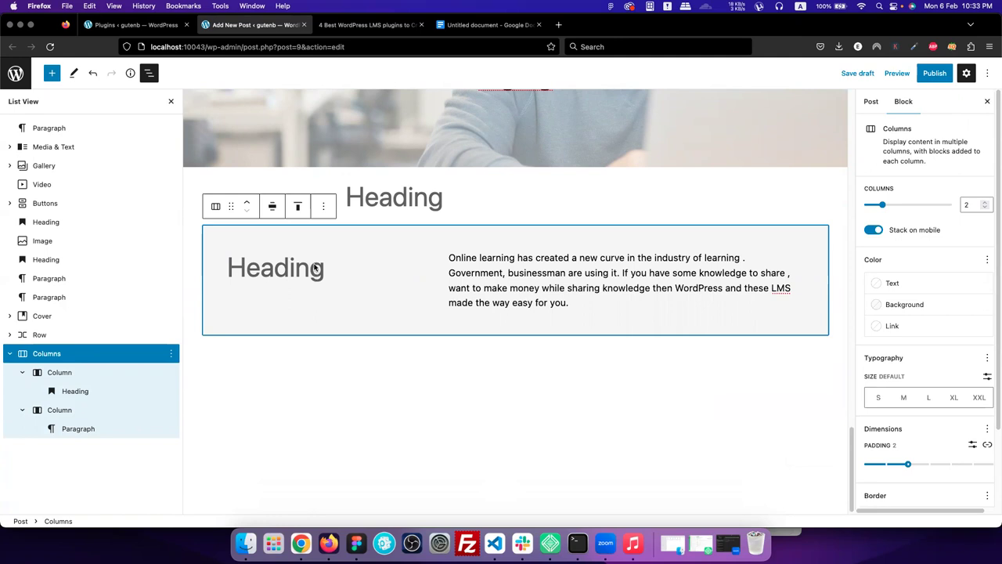
{"action": "left_click", "coordinate": [52, 73]}
{"action": "scroll", "coordinate": [139, 267], "scroll_direction": "down", "scroll_amount": 10}
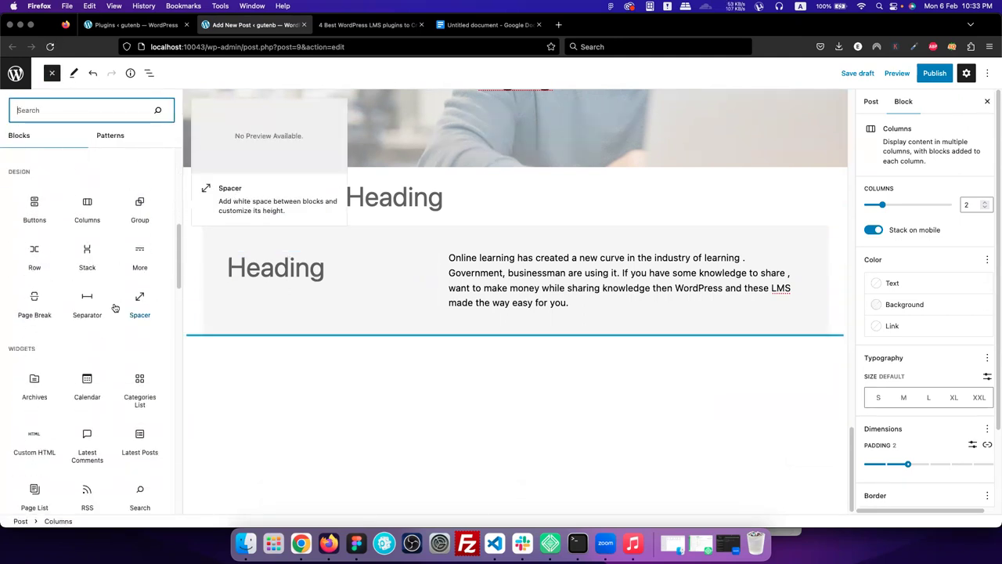
{"action": "scroll", "coordinate": [115, 307], "scroll_direction": "down", "scroll_amount": 1}
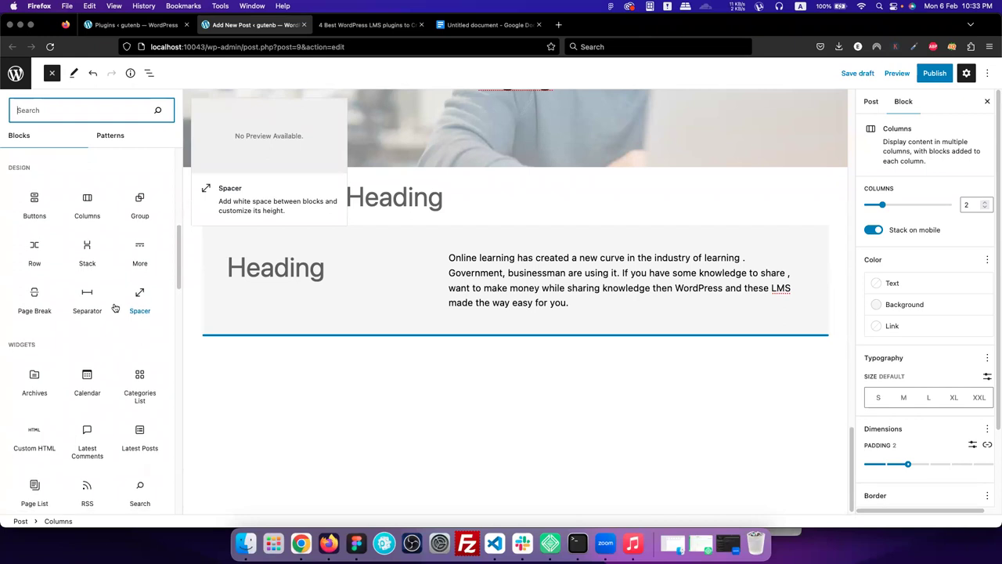
{"action": "scroll", "coordinate": [115, 307], "scroll_direction": "down", "scroll_amount": 2}
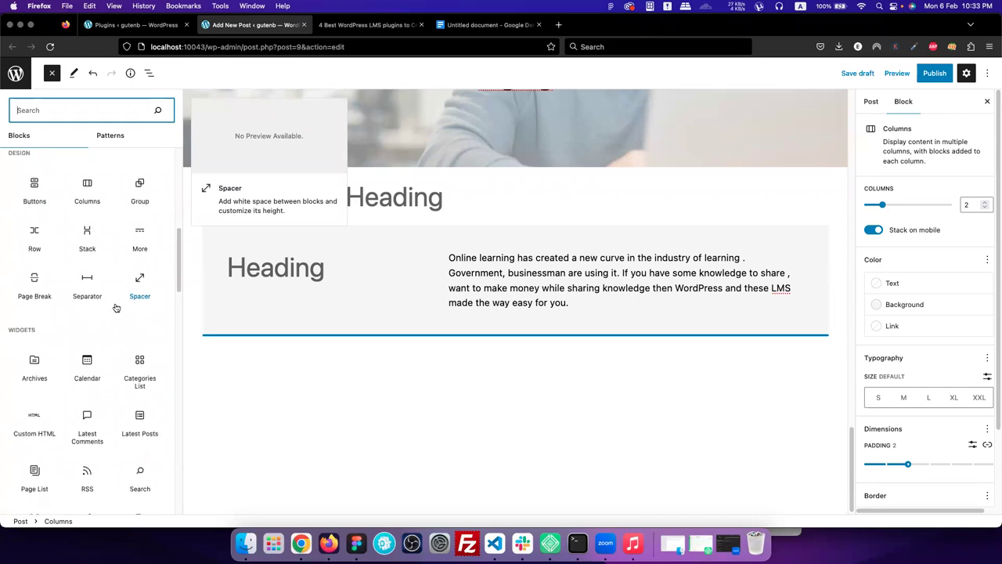
{"action": "left_click", "coordinate": [145, 188]}
{"action": "scroll", "coordinate": [483, 286], "scroll_direction": "down", "scroll_amount": 2}
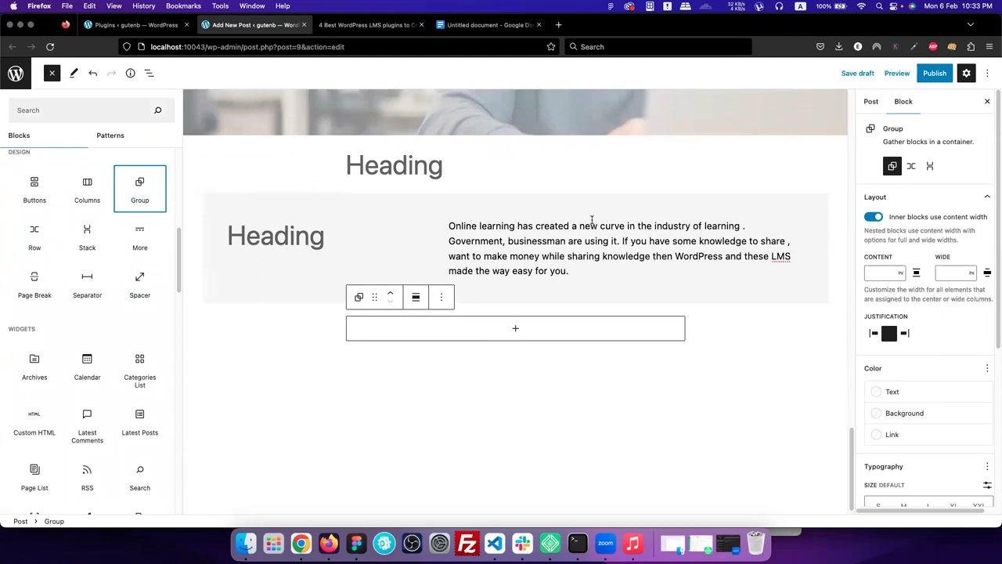
Add a Heading block inside the empty Group block with the text "heading".
{"action": "left_click", "coordinate": [458, 317]}
{"action": "left_click", "coordinate": [423, 316]}
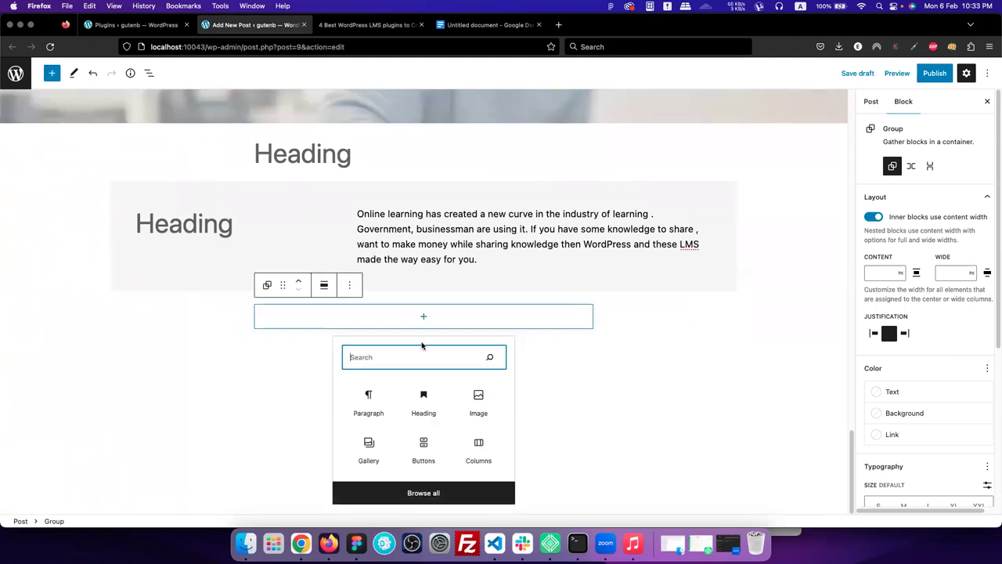
{"action": "left_click", "coordinate": [424, 406]}
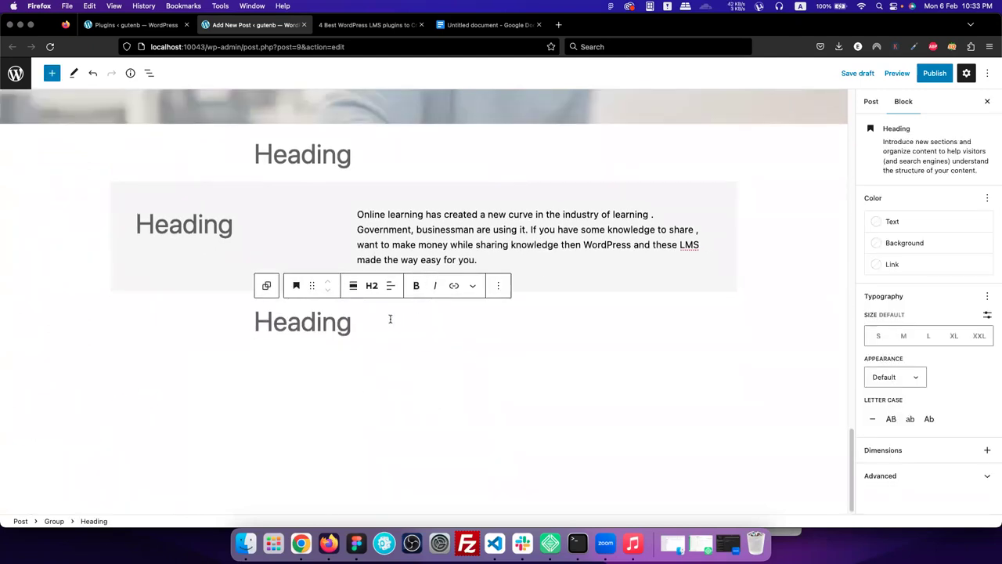
{"action": "type", "text": "h"}
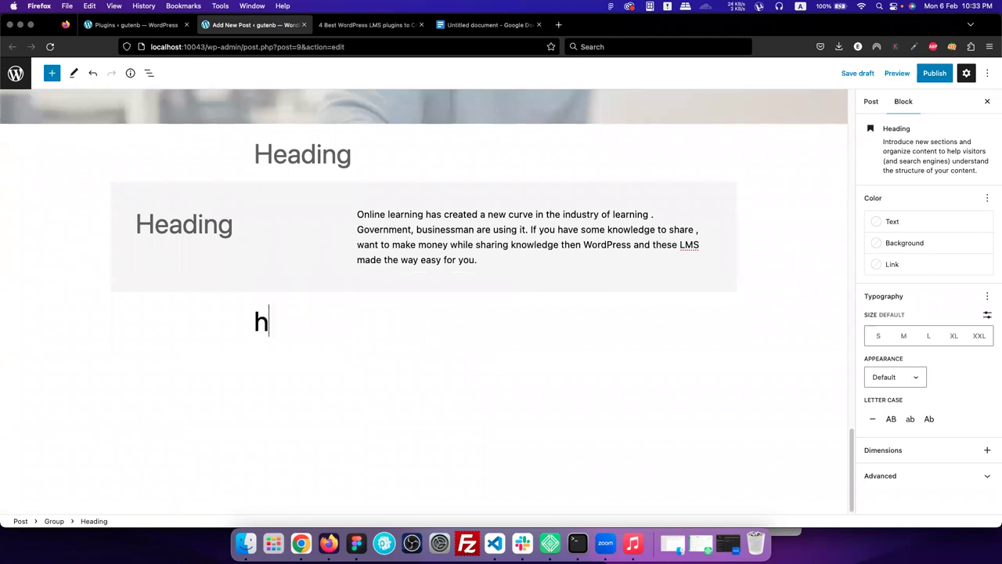
{"action": "type", "text": "eading"}
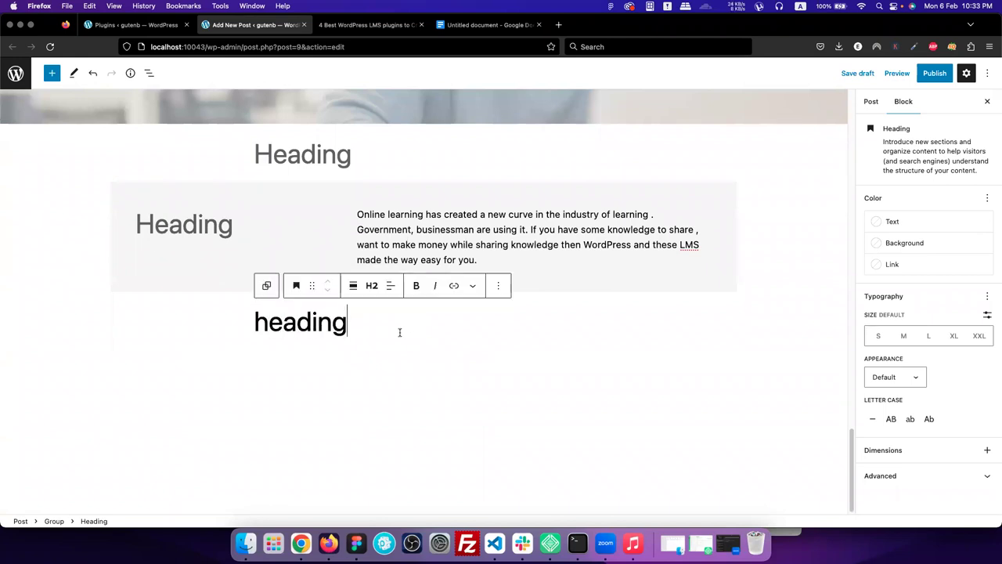
Add a paragraph below the group's heading with the passage beginning "Online learning has created a new curve in the industry of learning".
{"action": "key", "text": "Return"}
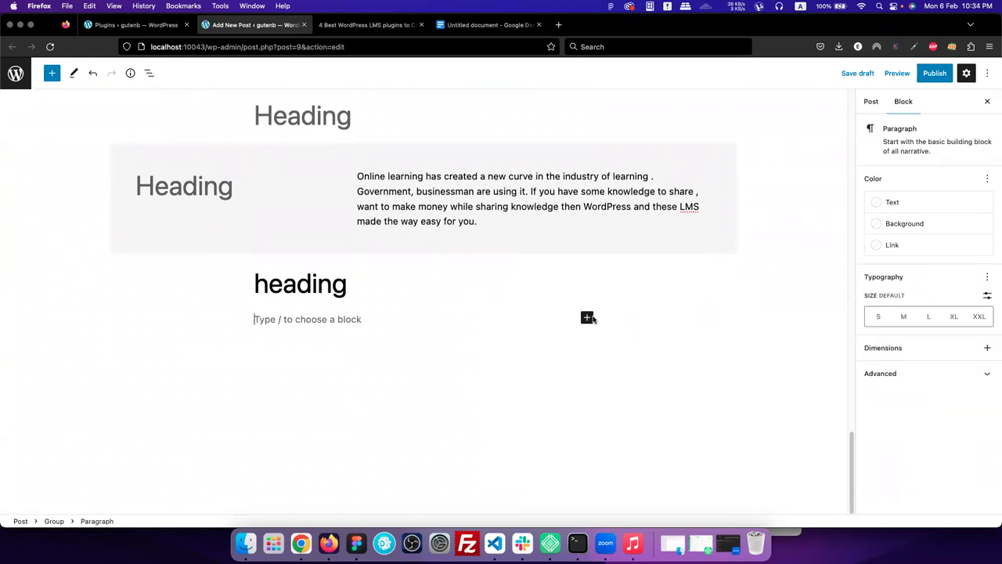
{"action": "left_click", "coordinate": [588, 317]}
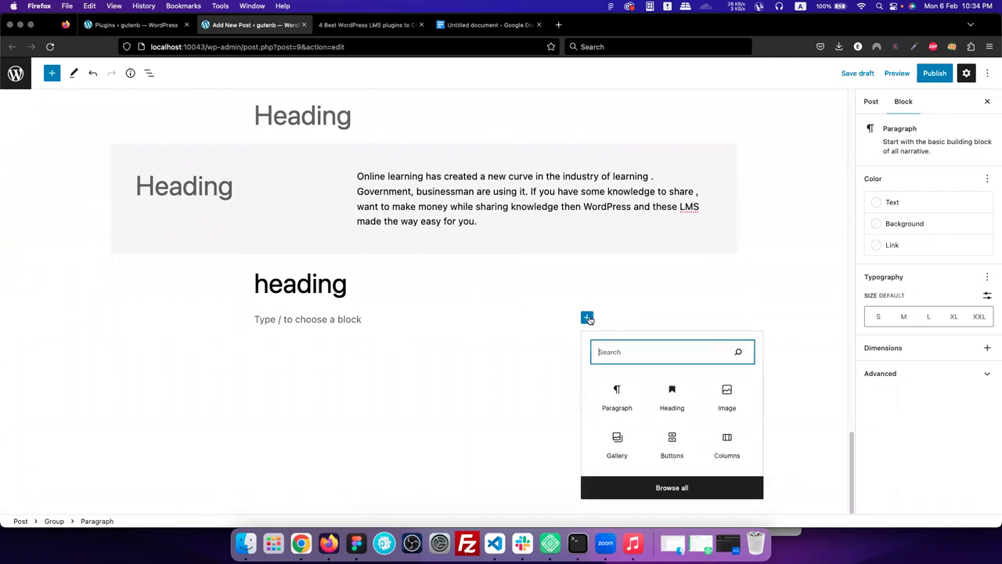
{"action": "left_click", "coordinate": [361, 319]}
{"action": "type", "text": "Online learning has created a new curve in the industry of learning . Government, businessman are using it. If you have some knowledge to share , want to make money while sharing knowledge then WordPress and these LMS made the way easy for you."}
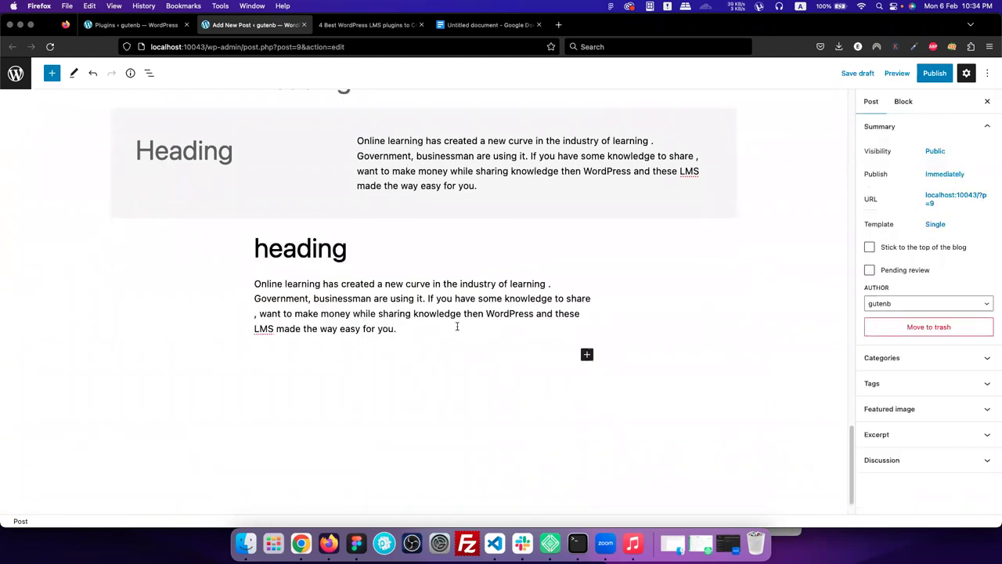
Show the post's block list, expand the Group to examine its heading and paragraph, and select the whole Group block.
{"action": "left_click", "coordinate": [148, 74]}
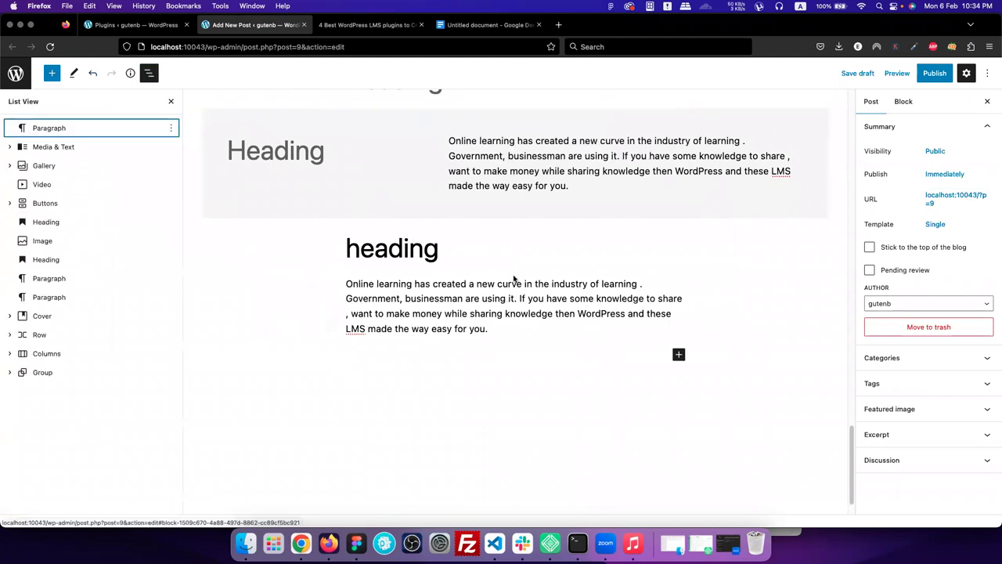
{"action": "left_click", "coordinate": [20, 373]}
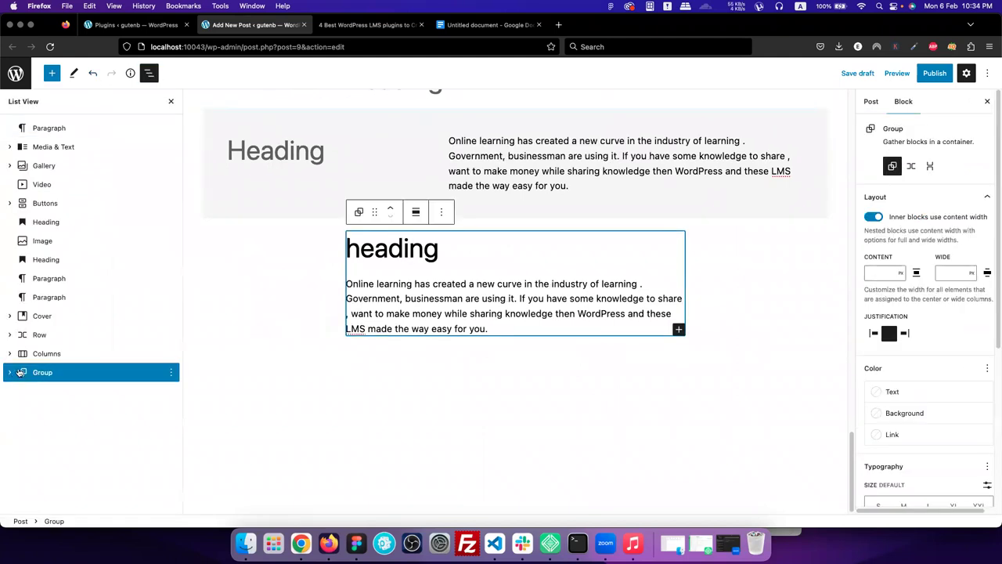
{"action": "left_click", "coordinate": [9, 373]}
{"action": "left_click", "coordinate": [65, 409]}
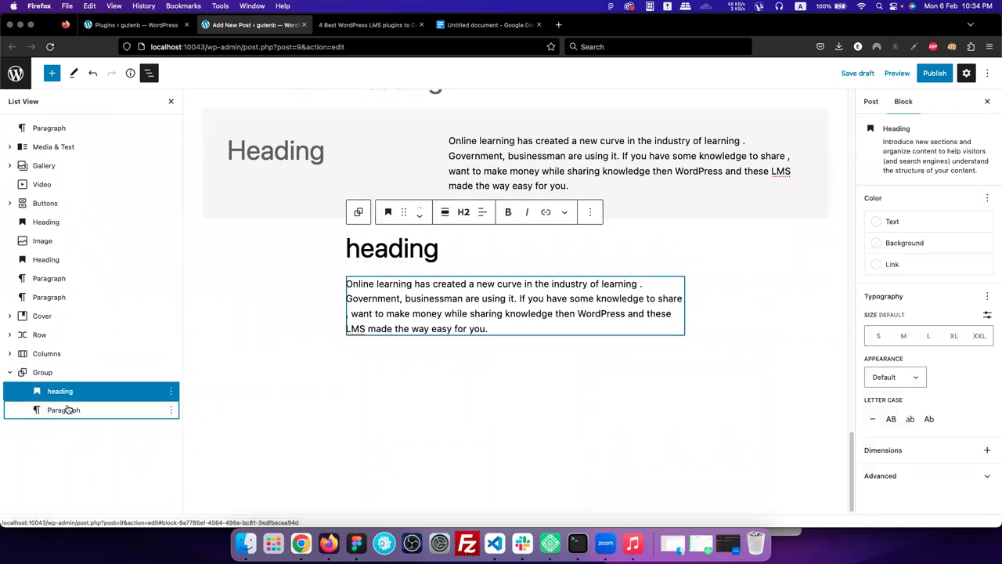
{"action": "left_click", "coordinate": [58, 374]}
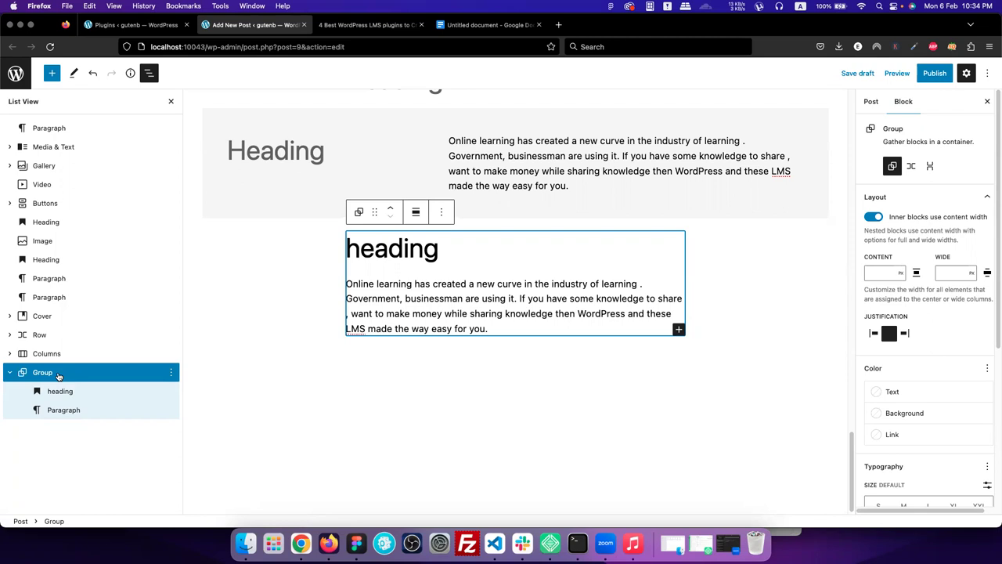
{"action": "key", "text": "super+s"}
{"action": "scroll", "coordinate": [484, 287], "scroll_direction": "down", "scroll_amount": 1}
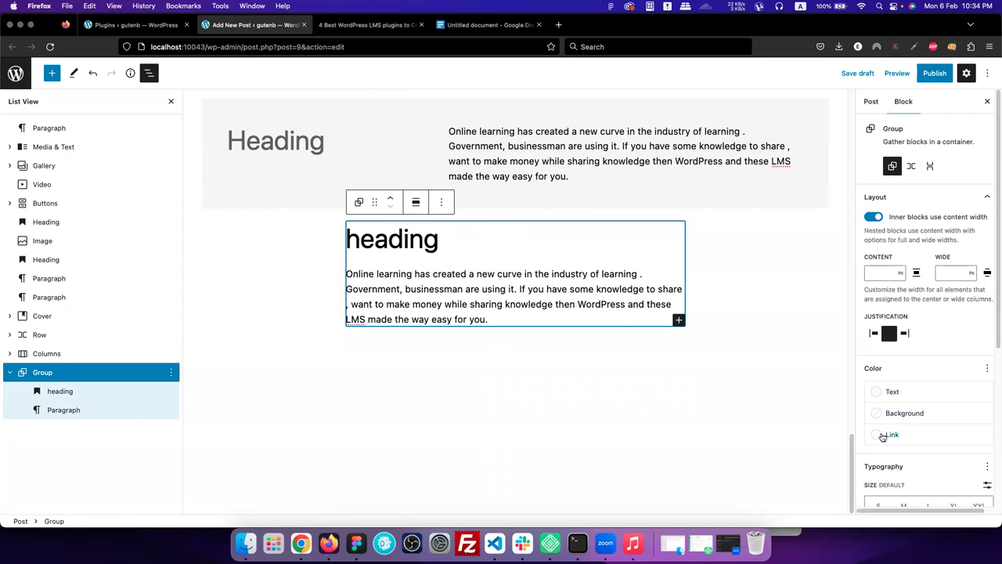
Set the Group block's alignment to Wide width and back to None, and open the block's options.
{"action": "left_click", "coordinate": [418, 203]}
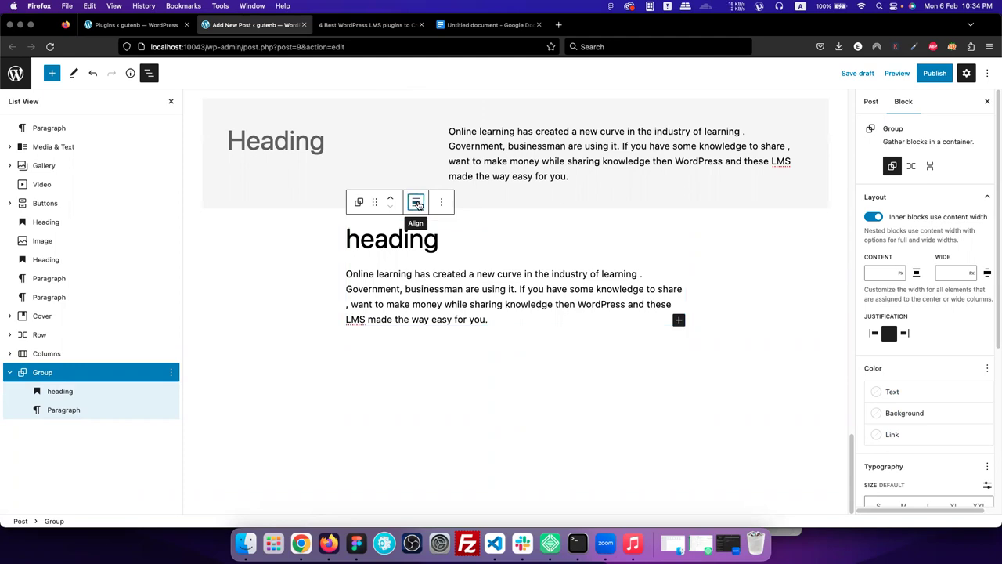
{"action": "left_click", "coordinate": [446, 259]}
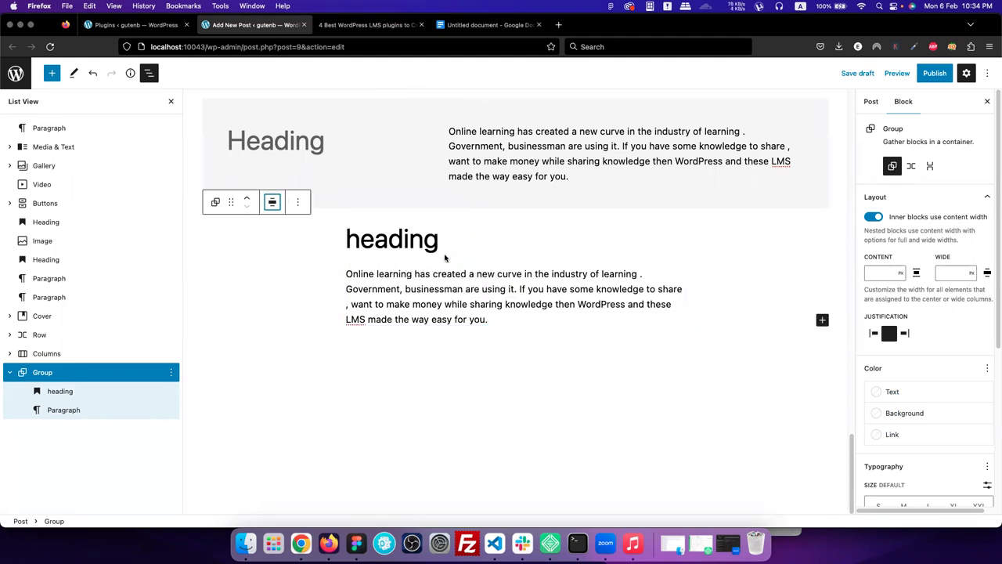
{"action": "left_click", "coordinate": [274, 205]}
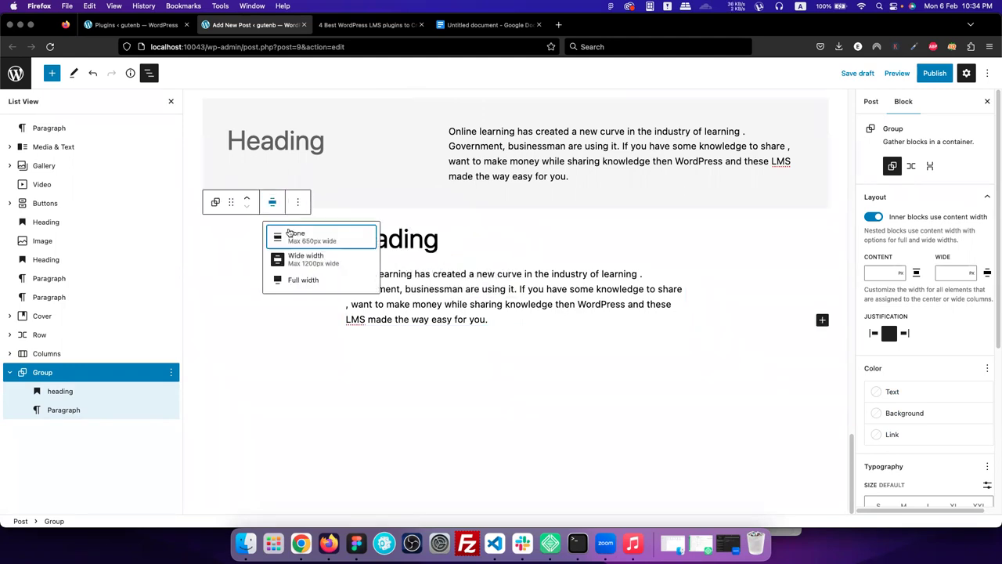
{"action": "left_click", "coordinate": [295, 236]}
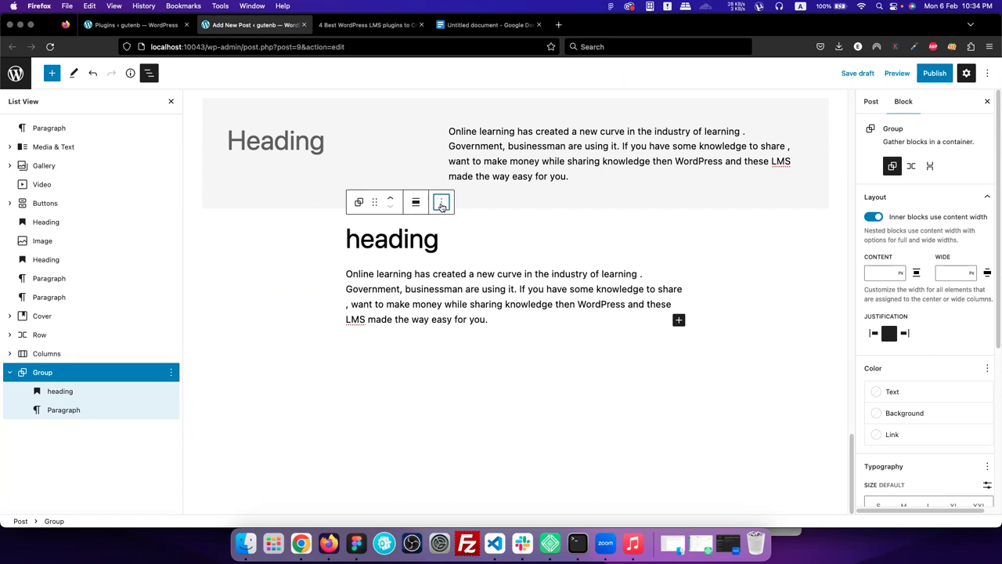
{"action": "left_click", "coordinate": [441, 202]}
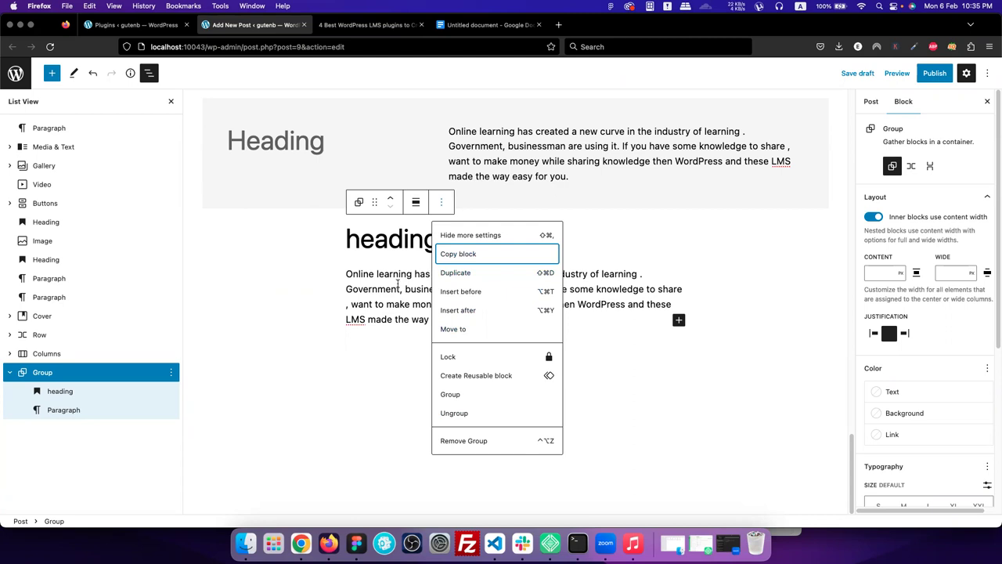
Insert a Quote block after the group's paragraph and fill it with the same "Online learning has created a new curve" passage.
{"action": "left_click", "coordinate": [387, 306]}
{"action": "scroll", "coordinate": [387, 306], "scroll_direction": "up", "scroll_amount": 10}
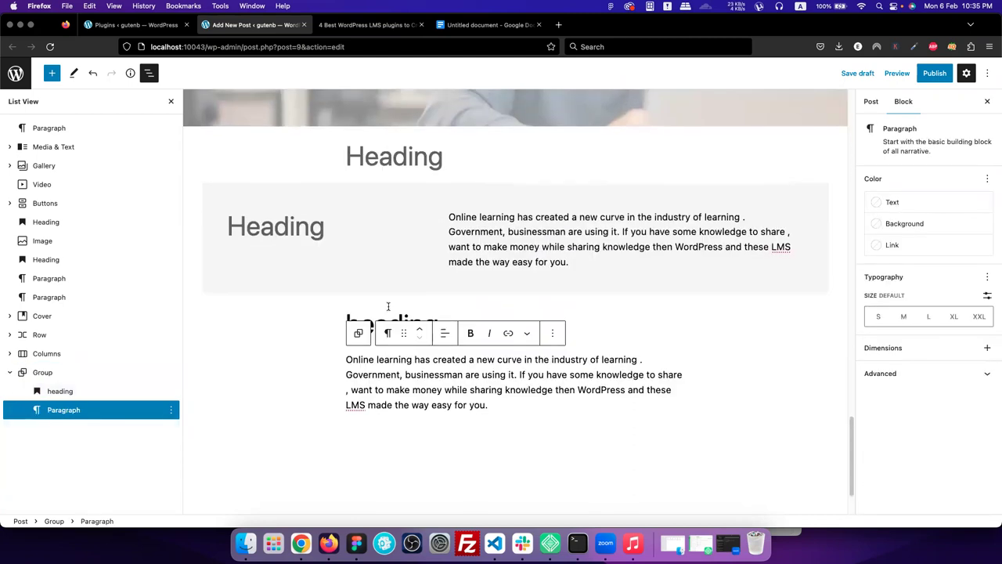
{"action": "scroll", "coordinate": [387, 308], "scroll_direction": "up", "scroll_amount": 4}
{"action": "scroll", "coordinate": [298, 340], "scroll_direction": "down", "scroll_amount": 12}
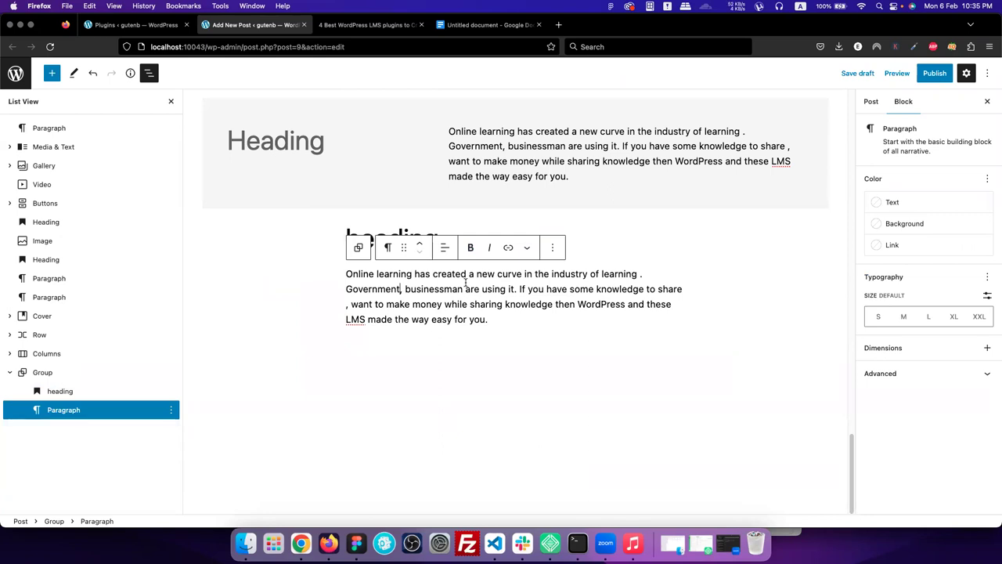
{"action": "left_click", "coordinate": [53, 74]}
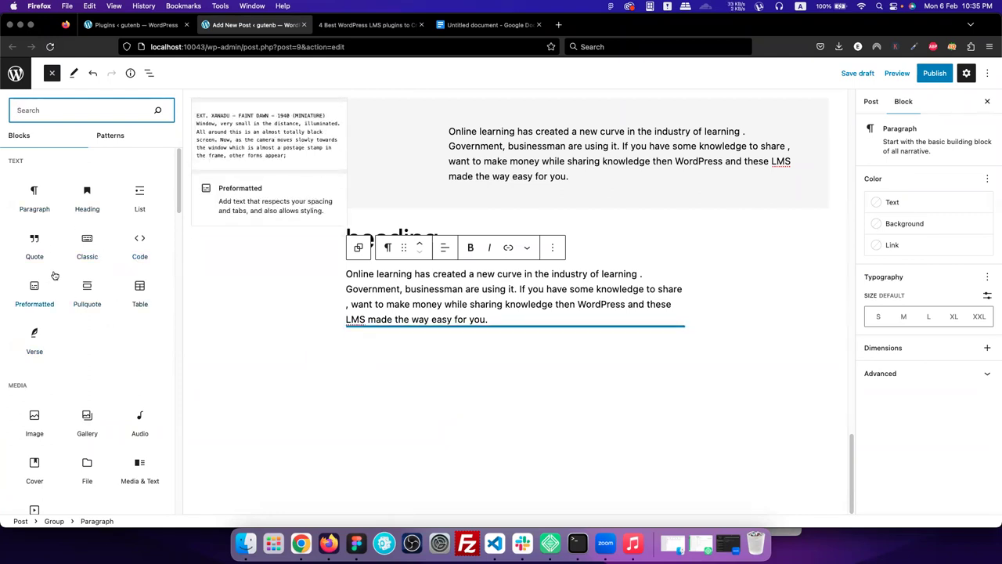
{"action": "left_click", "coordinate": [29, 249]}
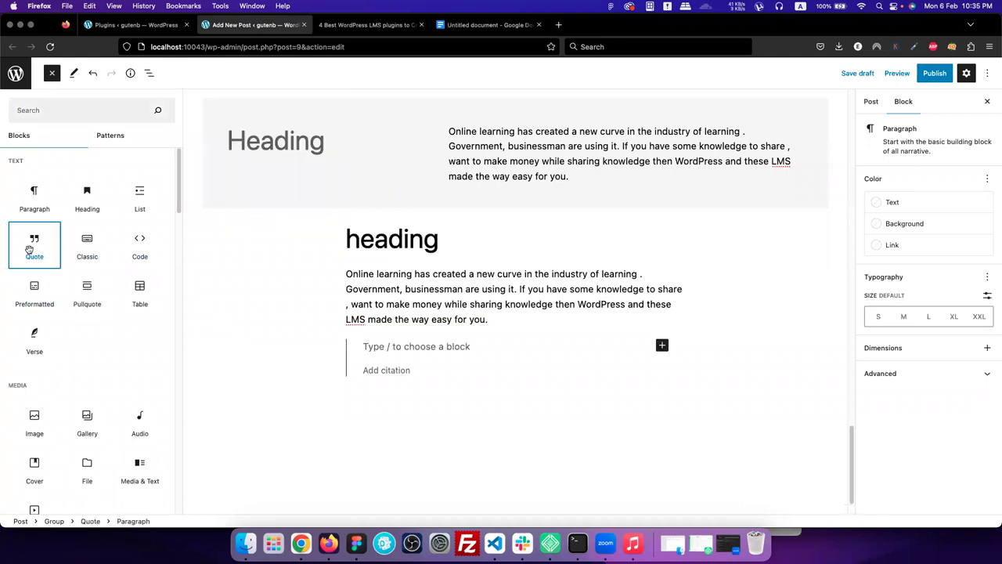
{"action": "left_click", "coordinate": [412, 342]}
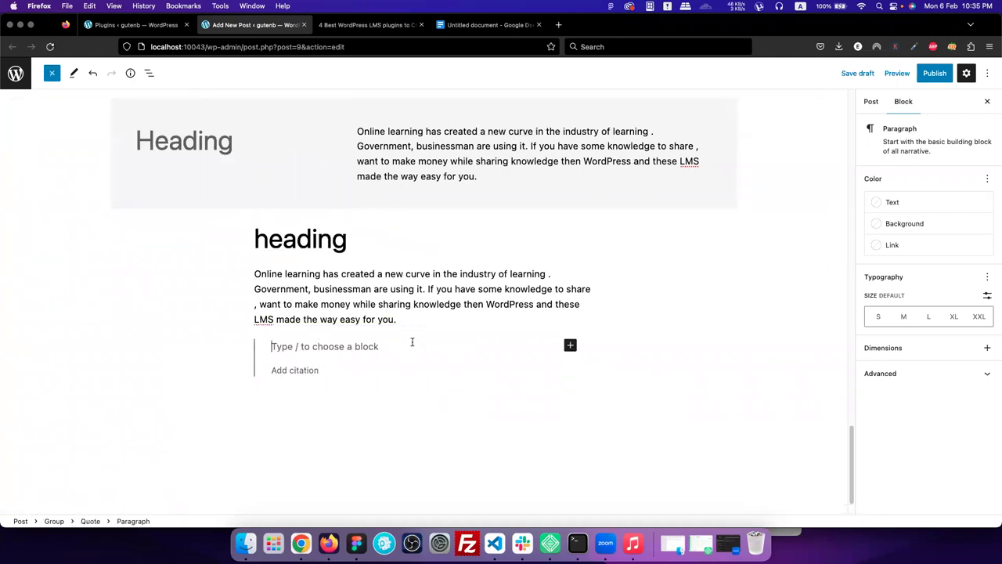
{"action": "type", "text": "Online learning has created a new curve in the industry of learning . Government, businessman are using it. If you have some knowledge to share , want to make money while sharing knowledge then WordPress and these LMS made the way easy for you."}
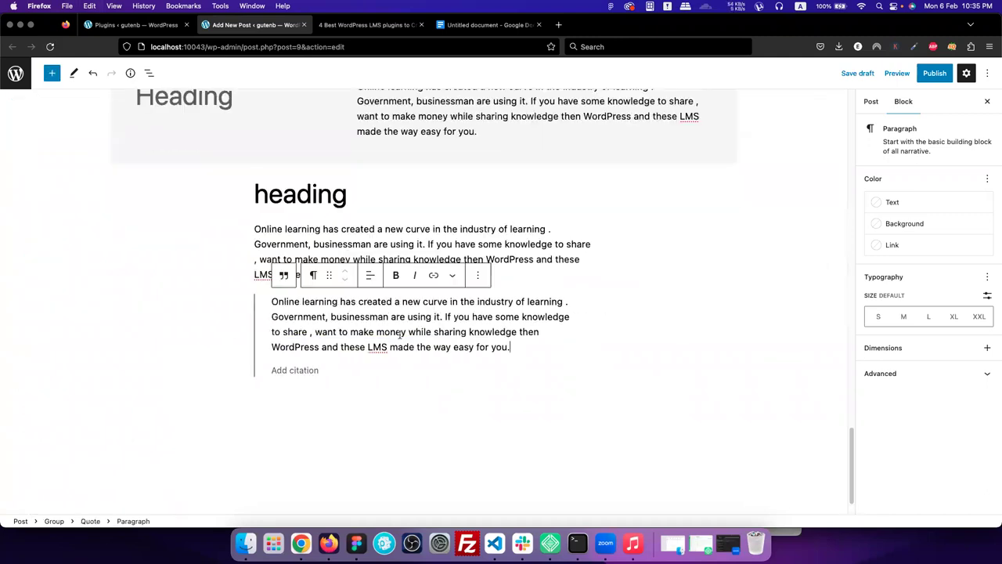
Select the whole Quote block and switch its style to Plain and back to Default.
{"action": "left_click", "coordinate": [292, 374]}
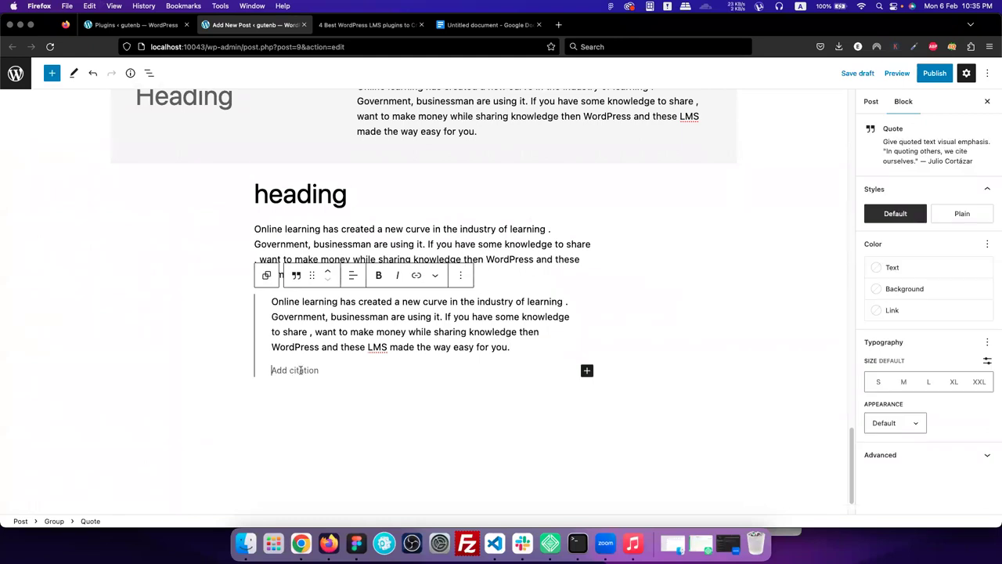
{"action": "scroll", "coordinate": [320, 367], "scroll_direction": "down", "scroll_amount": 1}
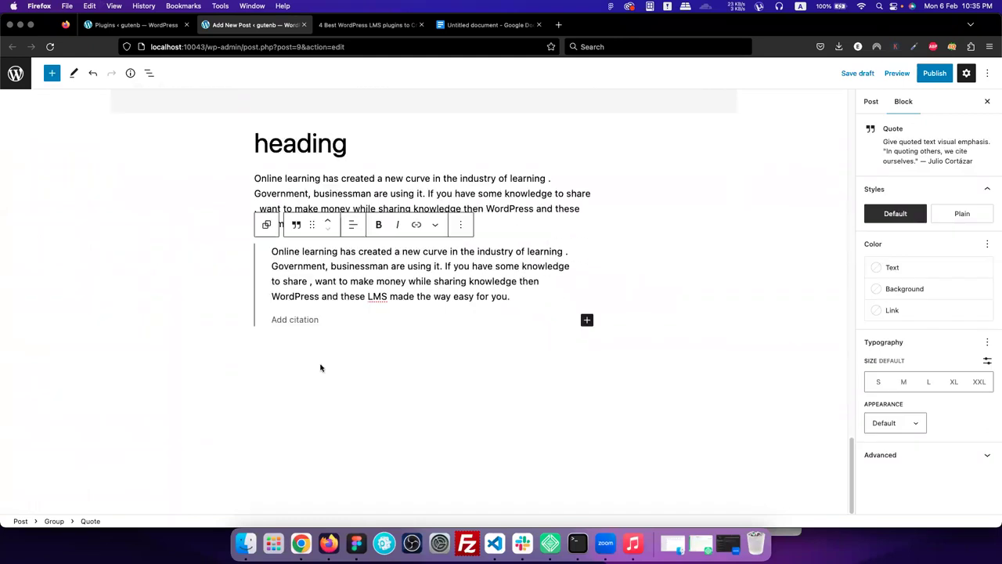
{"action": "left_click", "coordinate": [958, 213]}
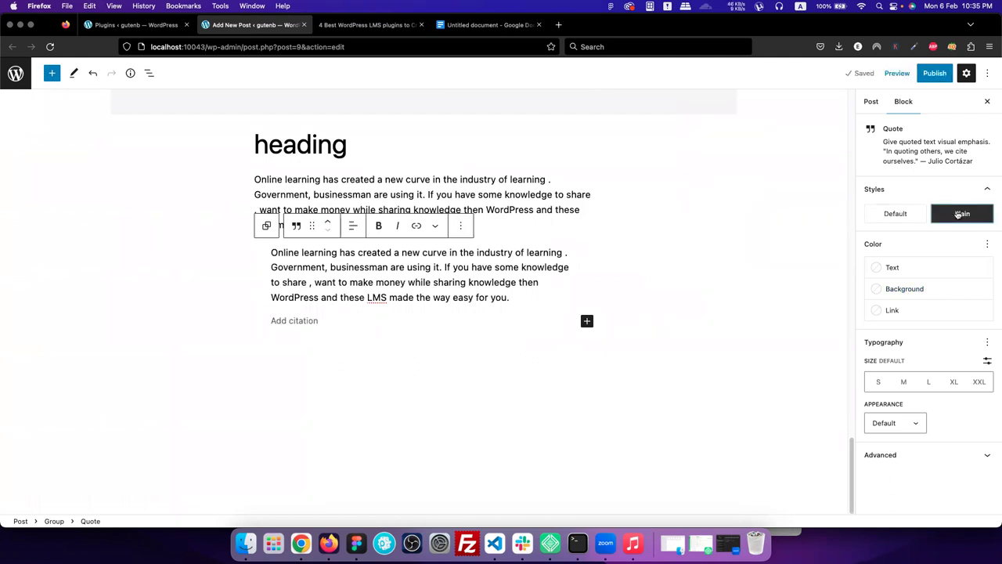
{"action": "left_click", "coordinate": [913, 219]}
Insert a Spacer block from the Design category below the quote and reduce its height to about 67 px.
{"action": "left_click", "coordinate": [52, 73]}
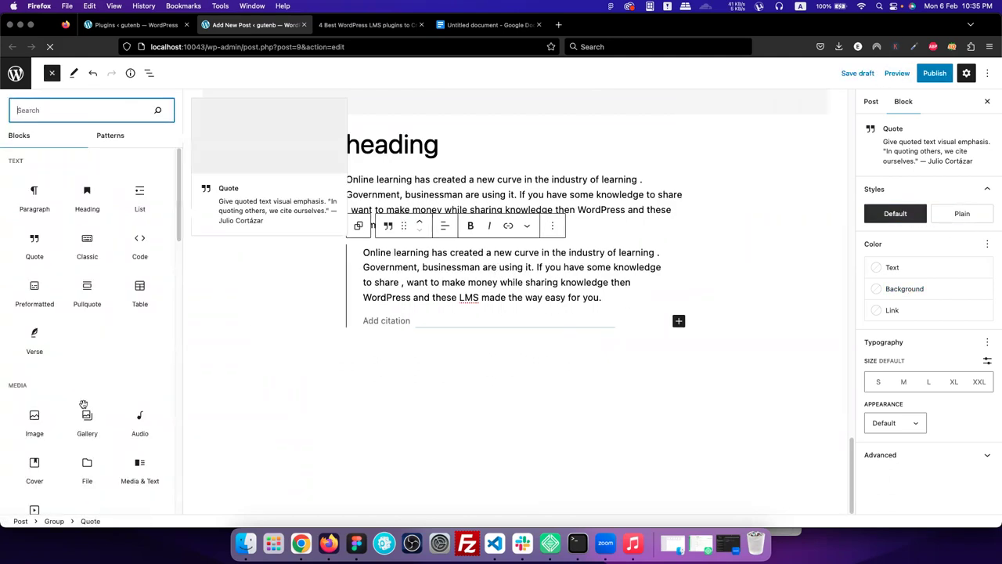
{"action": "scroll", "coordinate": [85, 391], "scroll_direction": "down", "scroll_amount": 6}
{"action": "scroll", "coordinate": [84, 410], "scroll_direction": "down", "scroll_amount": 2}
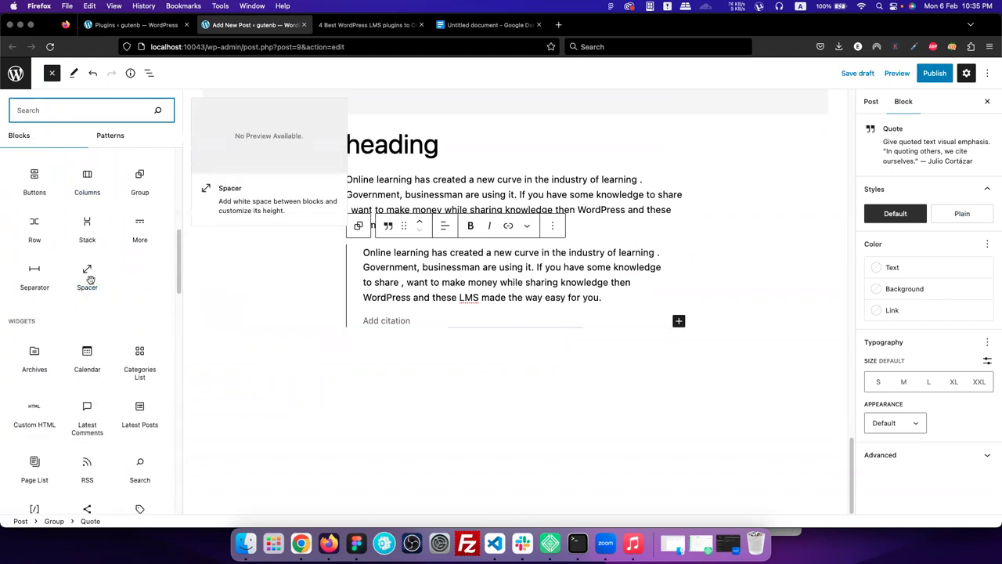
{"action": "left_click", "coordinate": [87, 278]}
{"action": "mouse_move", "coordinate": [516, 370]}
{"action": "left_mouse_down"}
{"action": "mouse_move", "coordinate": [521, 336]}
{"action": "mouse_move", "coordinate": [524, 354]}
{"action": "left_mouse_up"}
Browse the Widgets and Theme blocks and place a Post Content block between the quote and the spacer.
{"action": "left_click", "coordinate": [54, 77]}
{"action": "scroll", "coordinate": [138, 398], "scroll_direction": "down", "scroll_amount": 5}
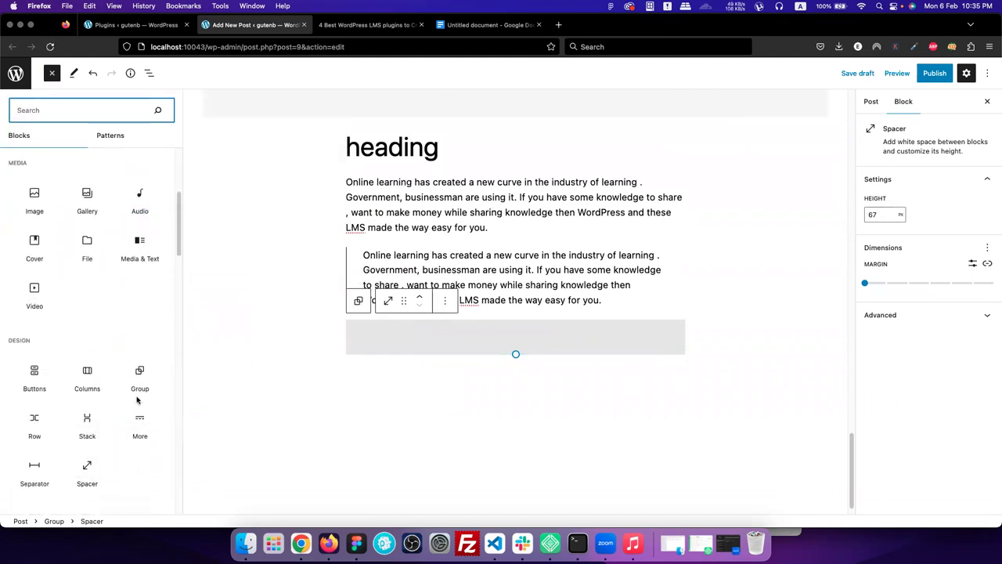
{"action": "scroll", "coordinate": [139, 403], "scroll_direction": "down", "scroll_amount": 7}
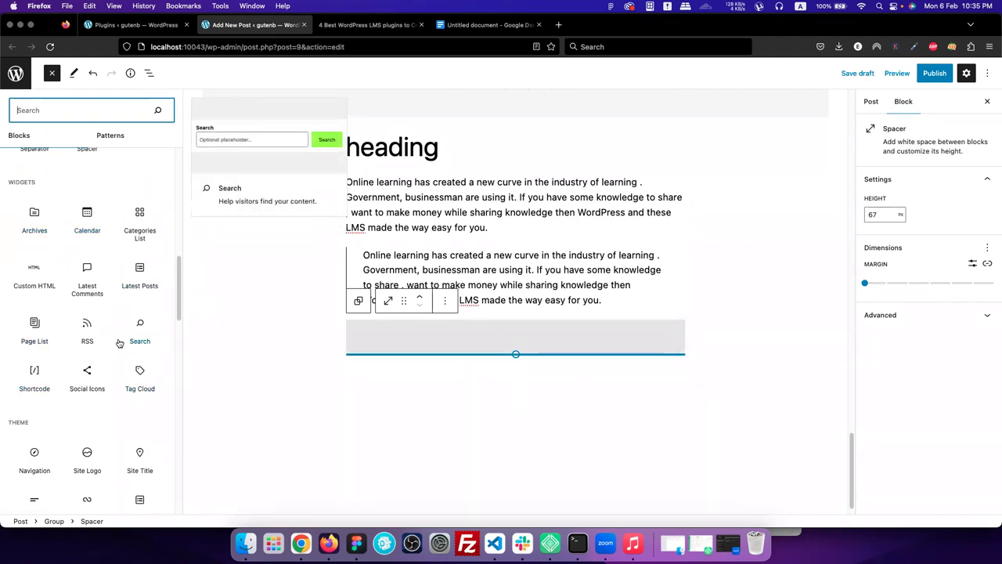
{"action": "scroll", "coordinate": [99, 383], "scroll_direction": "down", "scroll_amount": 2}
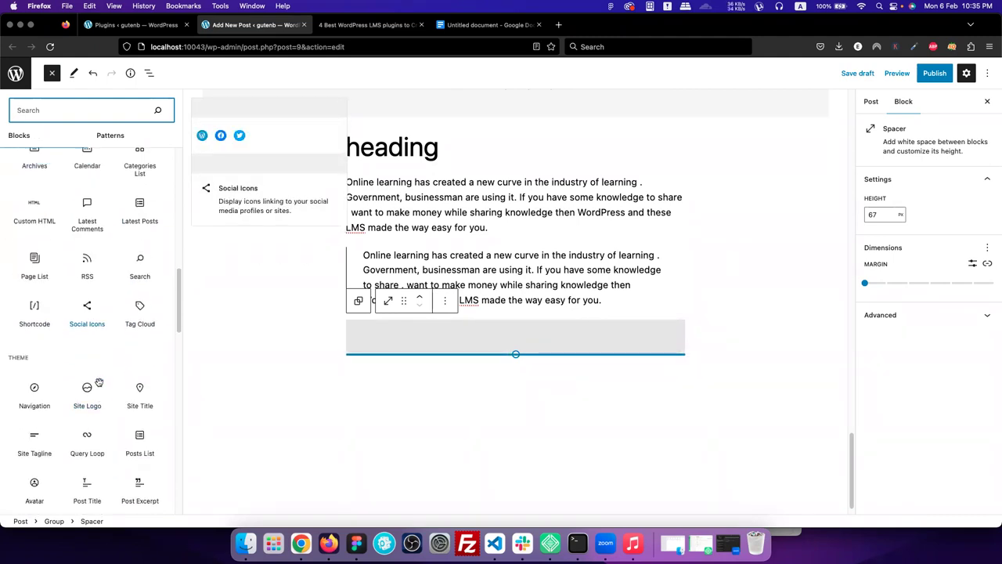
{"action": "scroll", "coordinate": [101, 383], "scroll_direction": "down", "scroll_amount": 4}
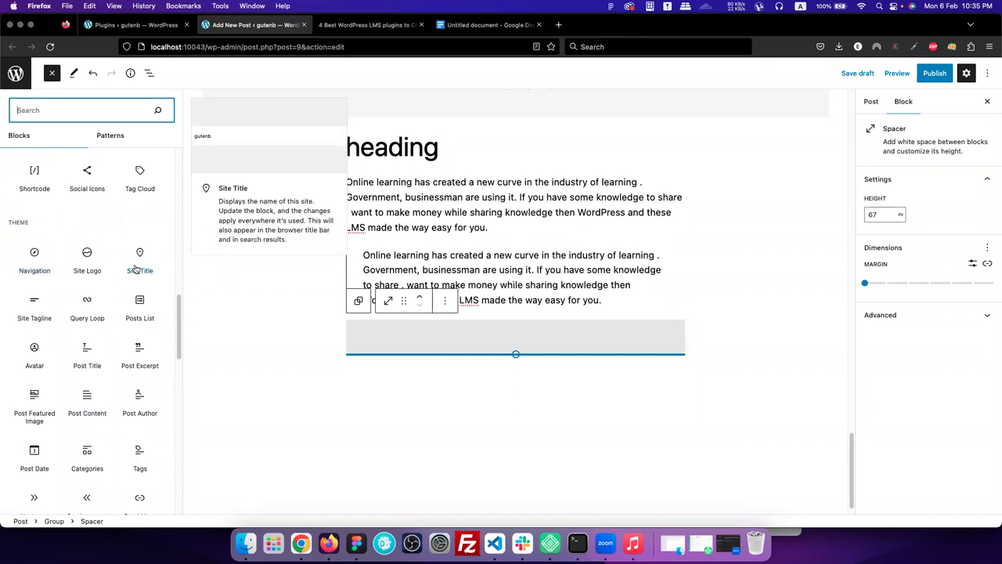
{"action": "scroll", "coordinate": [117, 308], "scroll_direction": "down", "scroll_amount": 1}
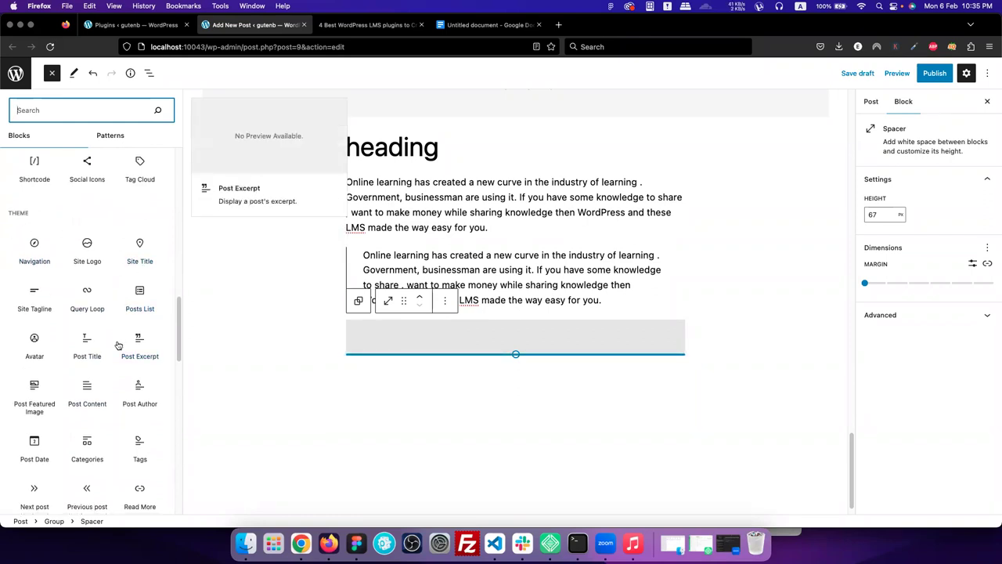
{"action": "scroll", "coordinate": [118, 345], "scroll_direction": "down", "scroll_amount": 4}
{"action": "left_click_drag", "start_coordinate": [82, 268], "coordinate": [449, 317]}
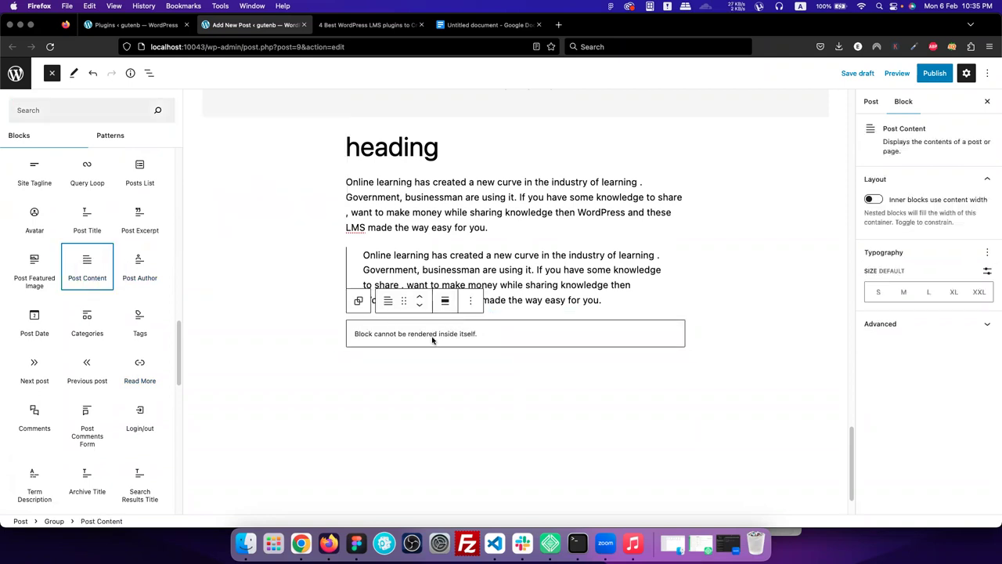
Replace the Post Content block below the quote with a YouTube block from the Embeds category.
{"action": "left_click", "coordinate": [379, 302]}
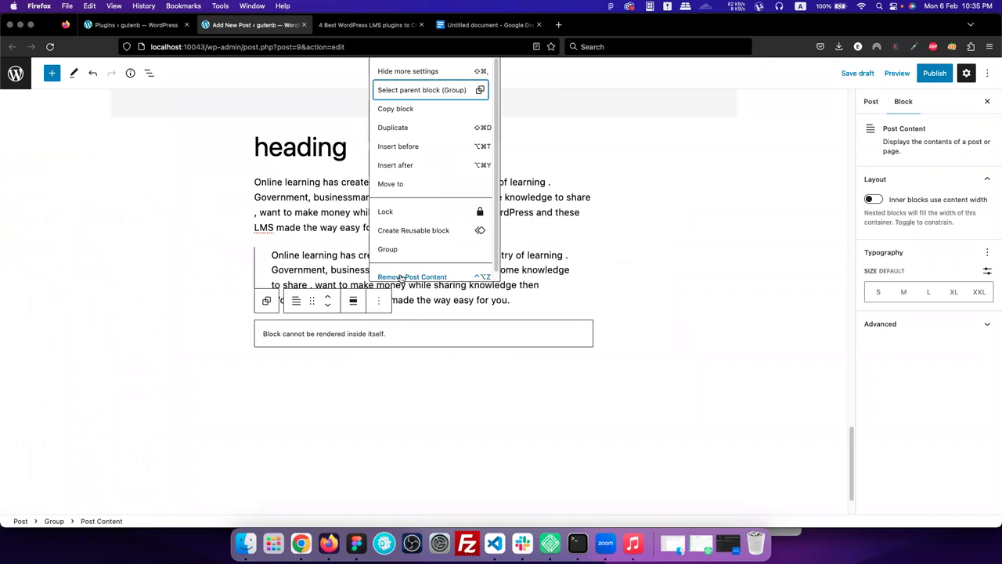
{"action": "left_click", "coordinate": [401, 278]}
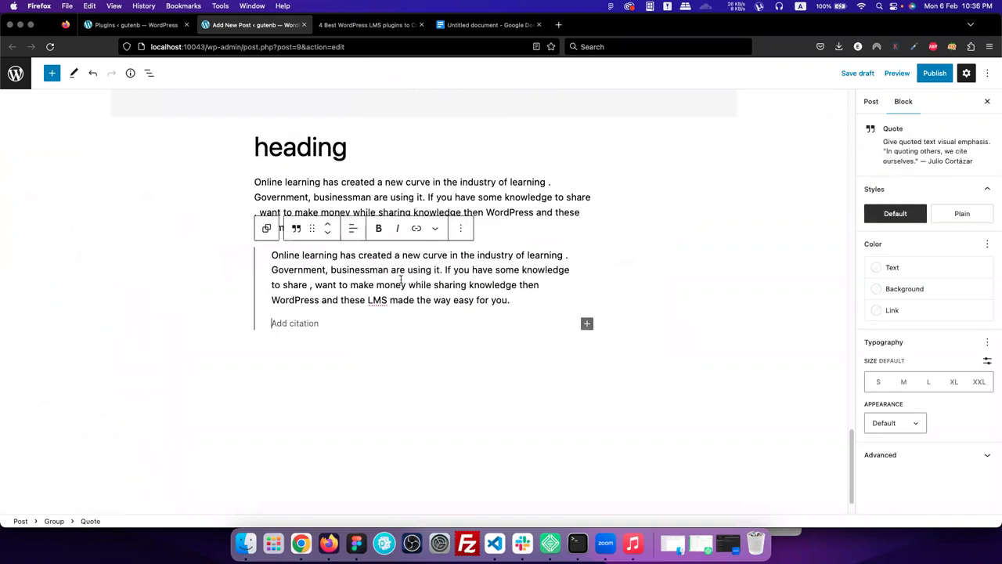
{"action": "left_click", "coordinate": [53, 73]}
{"action": "scroll", "coordinate": [96, 411], "scroll_direction": "down", "scroll_amount": 10}
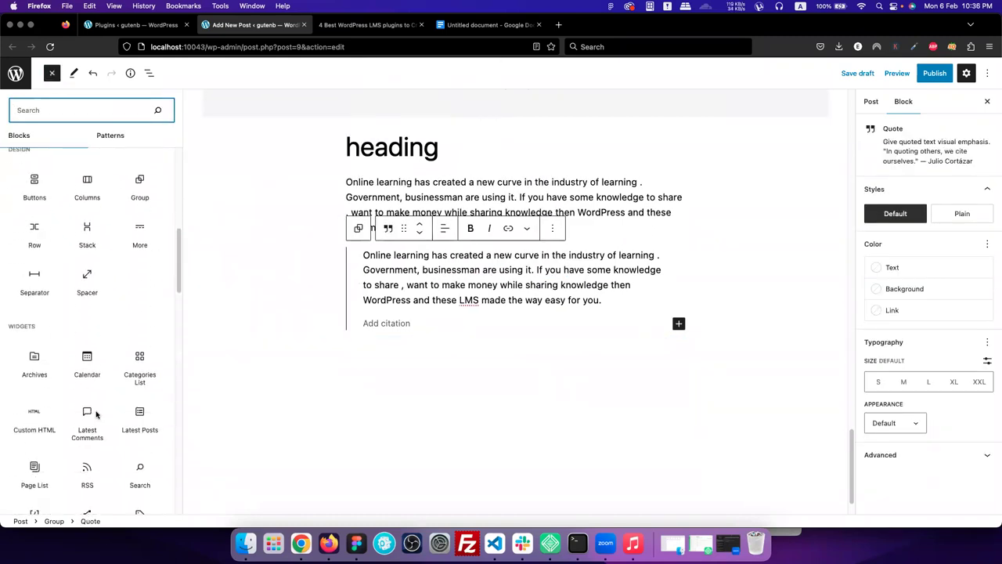
{"action": "scroll", "coordinate": [129, 368], "scroll_direction": "down", "scroll_amount": 5}
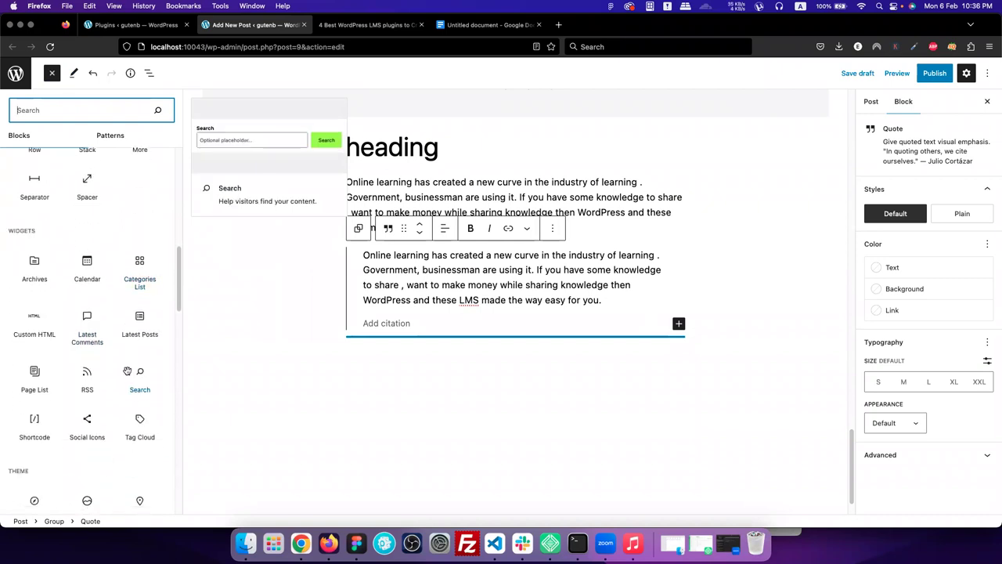
{"action": "scroll", "coordinate": [128, 374], "scroll_direction": "down", "scroll_amount": 10}
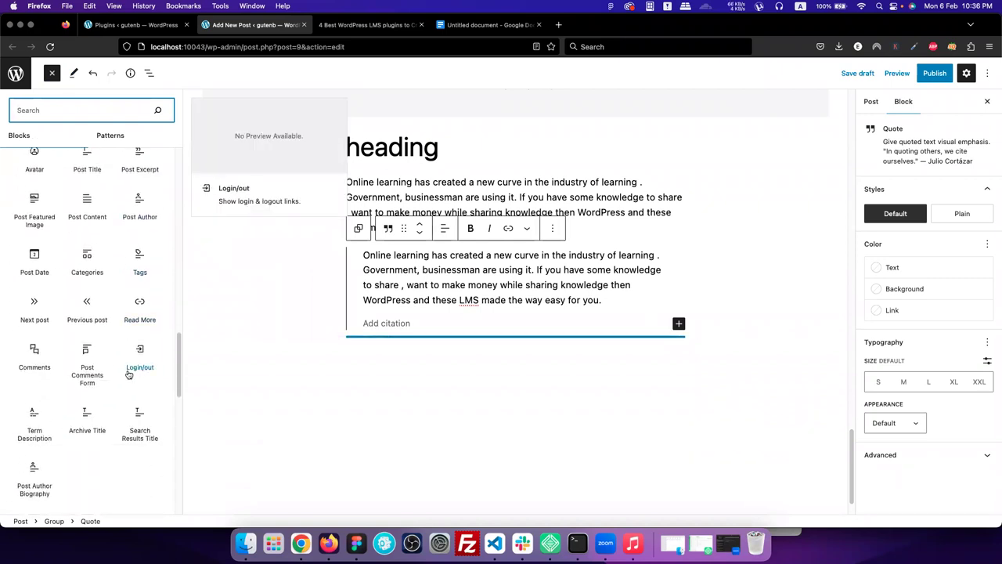
{"action": "scroll", "coordinate": [129, 373], "scroll_direction": "down", "scroll_amount": 5}
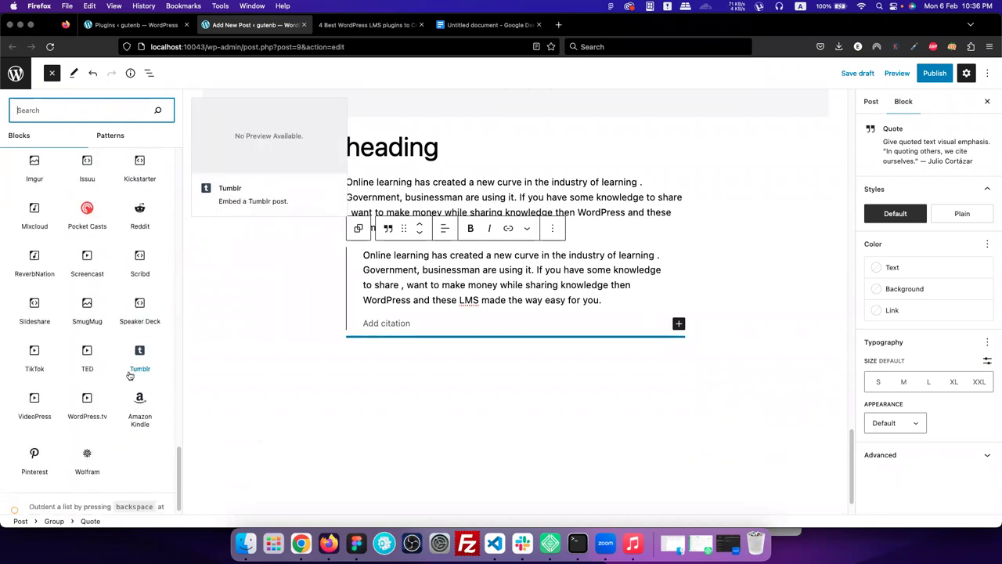
{"action": "scroll", "coordinate": [129, 376], "scroll_direction": "up", "scroll_amount": 10}
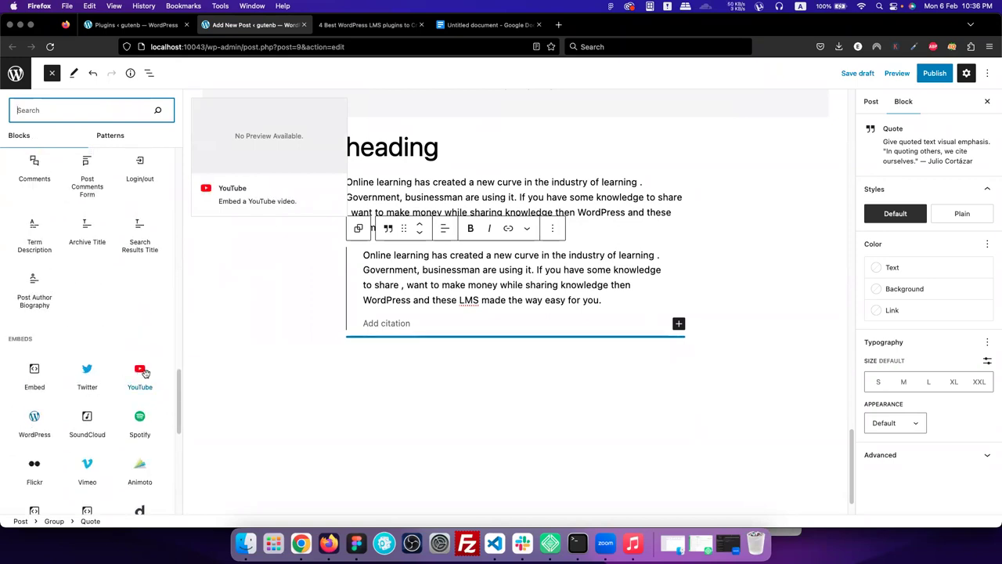
{"action": "left_click", "coordinate": [143, 373]}
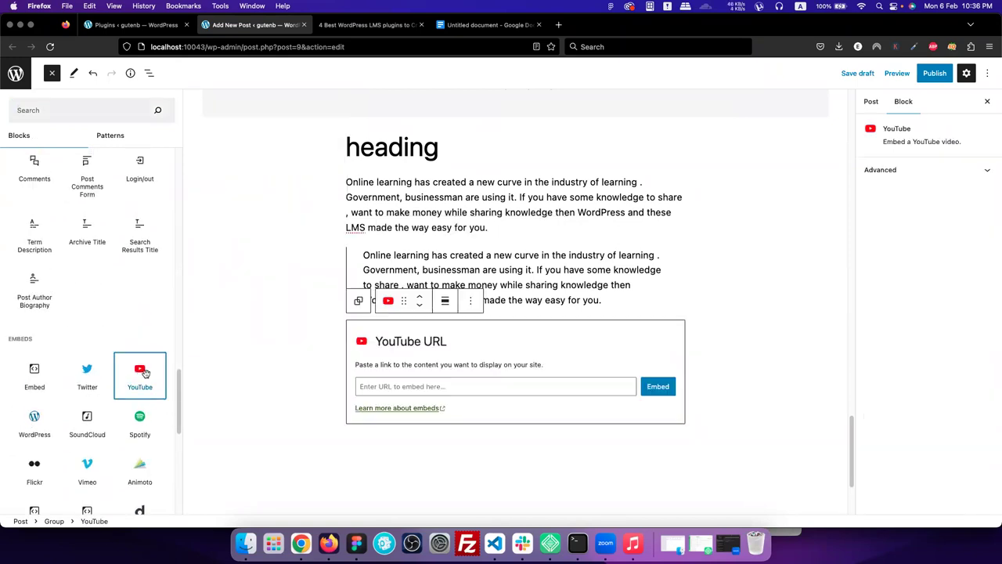
{"action": "left_click", "coordinate": [474, 389]}
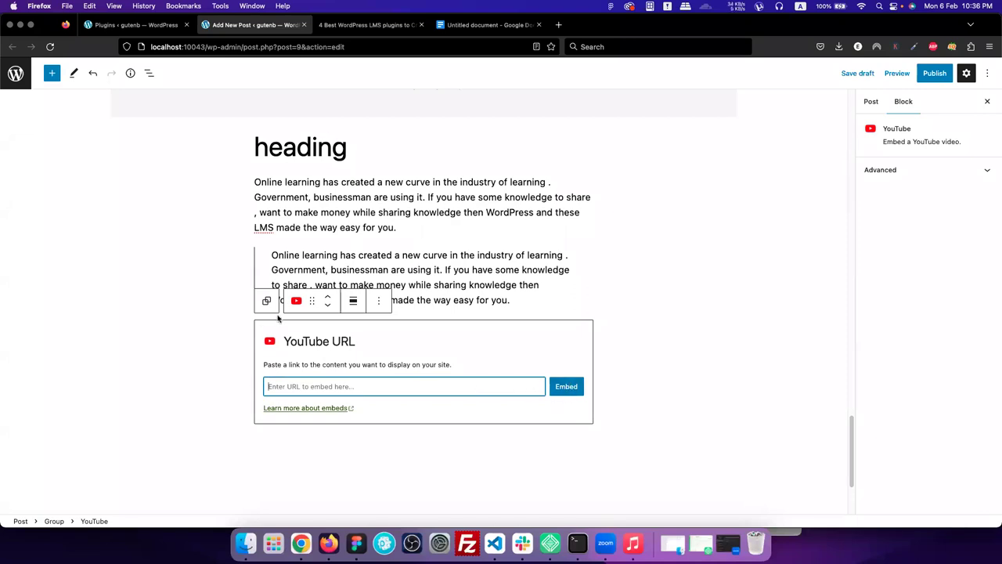
Insert a generic Embed block from the Embeds category directly below the YouTube block, leaving its URL empty.
{"action": "left_click", "coordinate": [52, 75]}
{"action": "scroll", "coordinate": [78, 438], "scroll_direction": "down", "scroll_amount": 15}
{"action": "scroll", "coordinate": [78, 438], "scroll_direction": "up", "scroll_amount": 2}
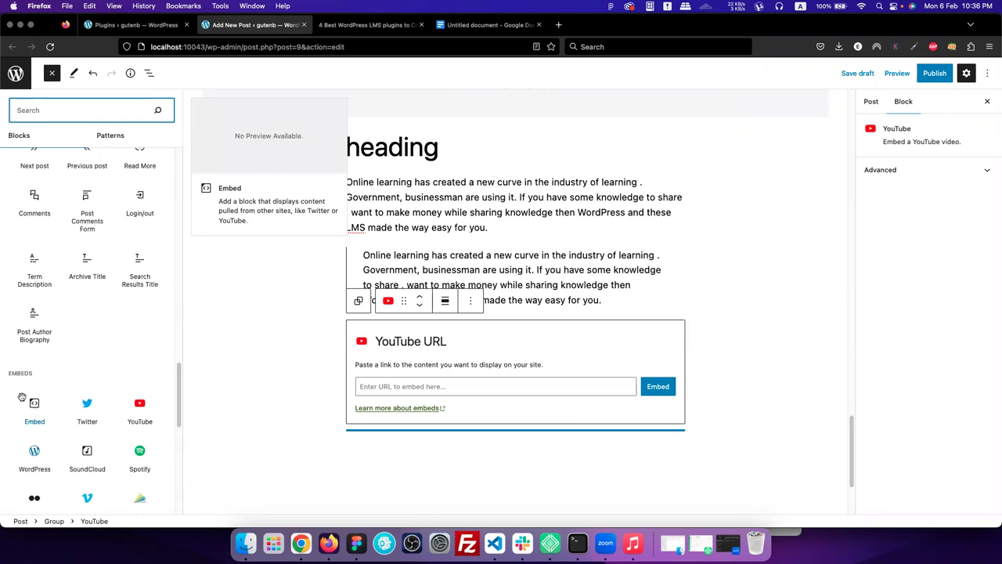
{"action": "left_click", "coordinate": [37, 413]}
{"action": "scroll", "coordinate": [512, 365], "scroll_direction": "down", "scroll_amount": 5}
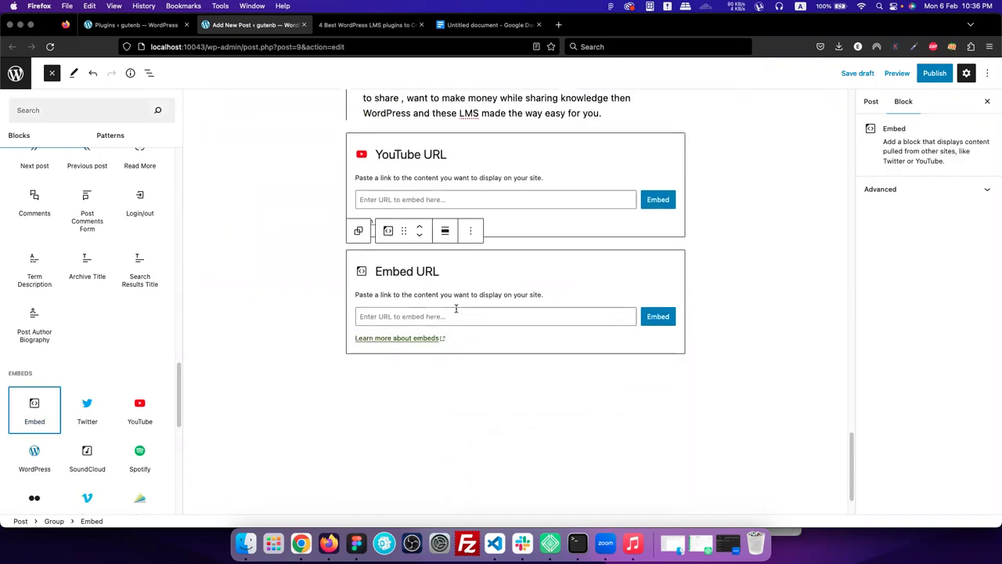
{"action": "left_click", "coordinate": [656, 319]}
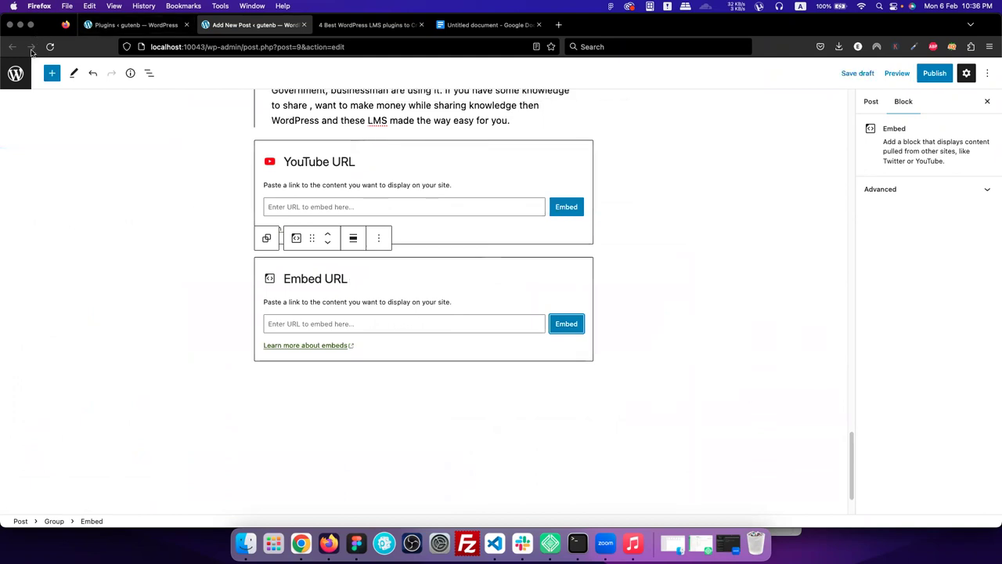
Browse the block library's categories, from the Theme and Widgets blocks back to the Design, Media and Text blocks.
{"action": "left_click", "coordinate": [51, 72]}
{"action": "scroll", "coordinate": [73, 365], "scroll_direction": "down", "scroll_amount": 15}
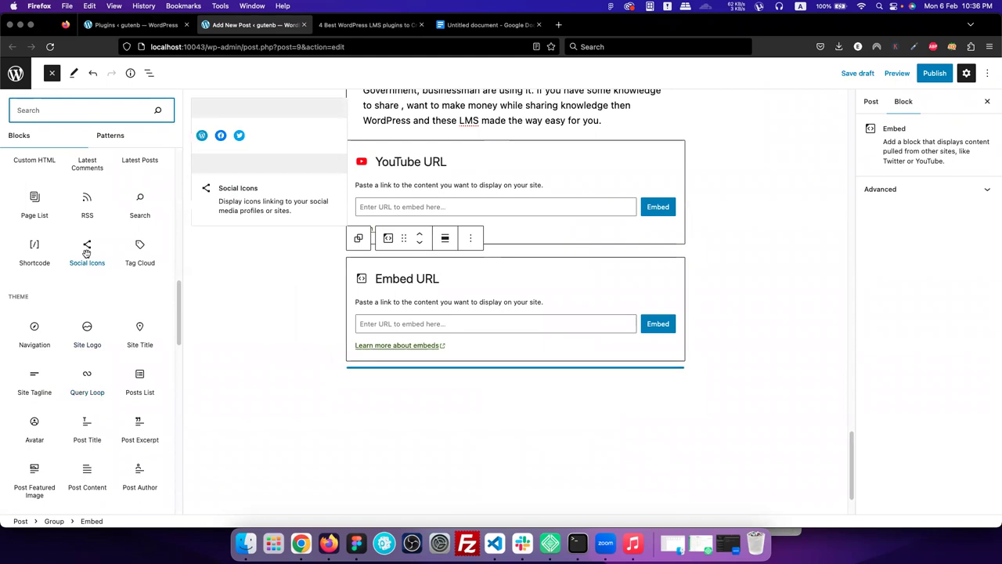
{"action": "scroll", "coordinate": [102, 364], "scroll_direction": "down", "scroll_amount": 3}
{"action": "scroll", "coordinate": [103, 365], "scroll_direction": "down", "scroll_amount": 10}
{"action": "scroll", "coordinate": [102, 366], "scroll_direction": "up", "scroll_amount": 10}
{"action": "scroll", "coordinate": [102, 364], "scroll_direction": "up", "scroll_amount": 15}
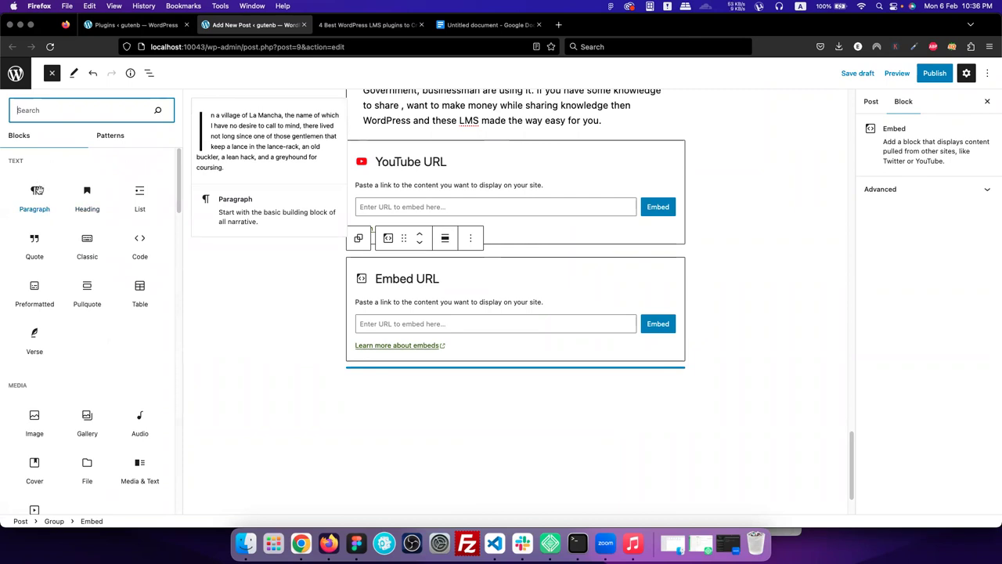
{"action": "scroll", "coordinate": [133, 323], "scroll_direction": "down", "scroll_amount": 2}
{"action": "scroll", "coordinate": [35, 423], "scroll_direction": "down", "scroll_amount": 8}
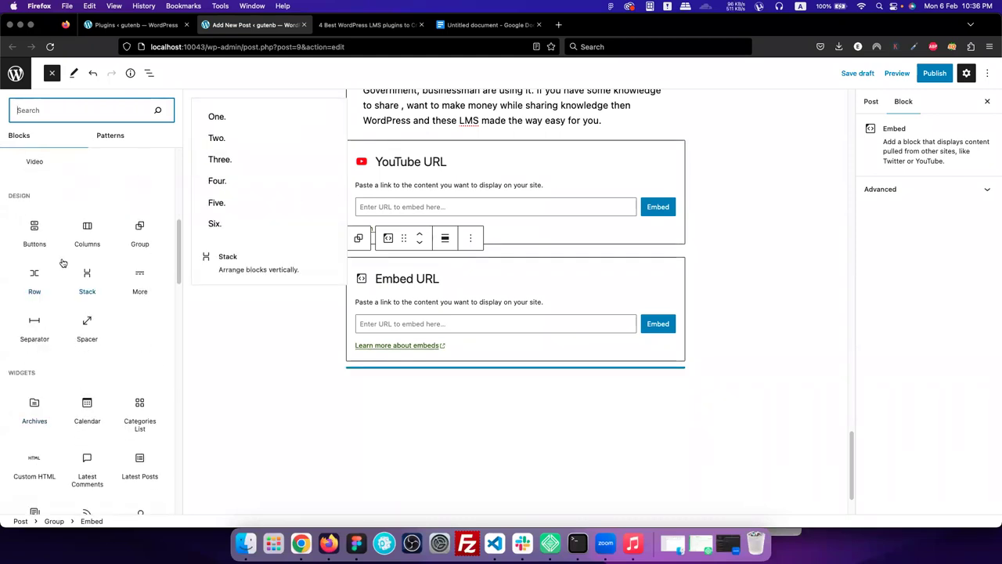
{"action": "scroll", "coordinate": [92, 323], "scroll_direction": "up", "scroll_amount": 9}
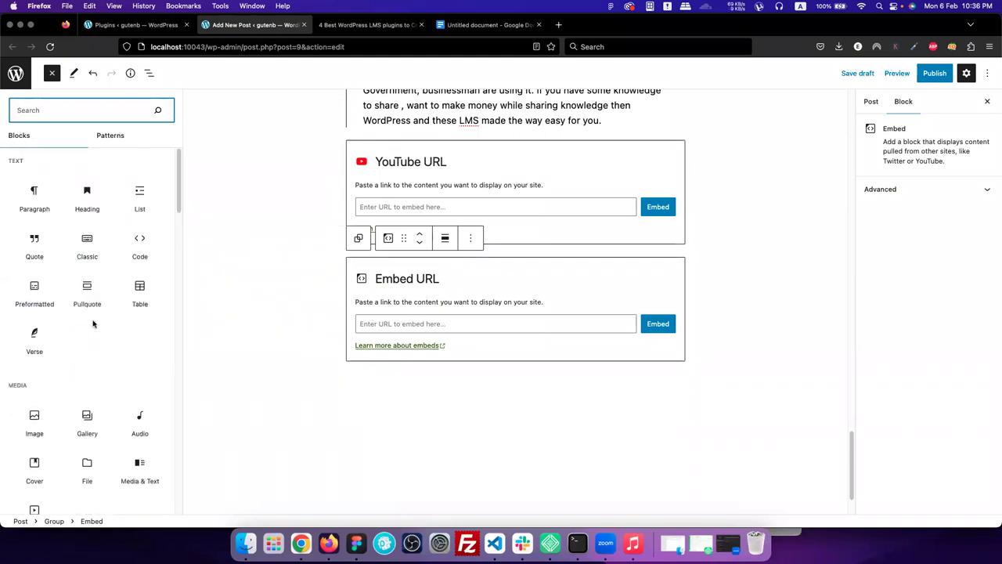
Insert a List block below the Embed block with the items "list 1", "list 2" and "list 3", followed by an empty item.
{"action": "left_click", "coordinate": [140, 197]}
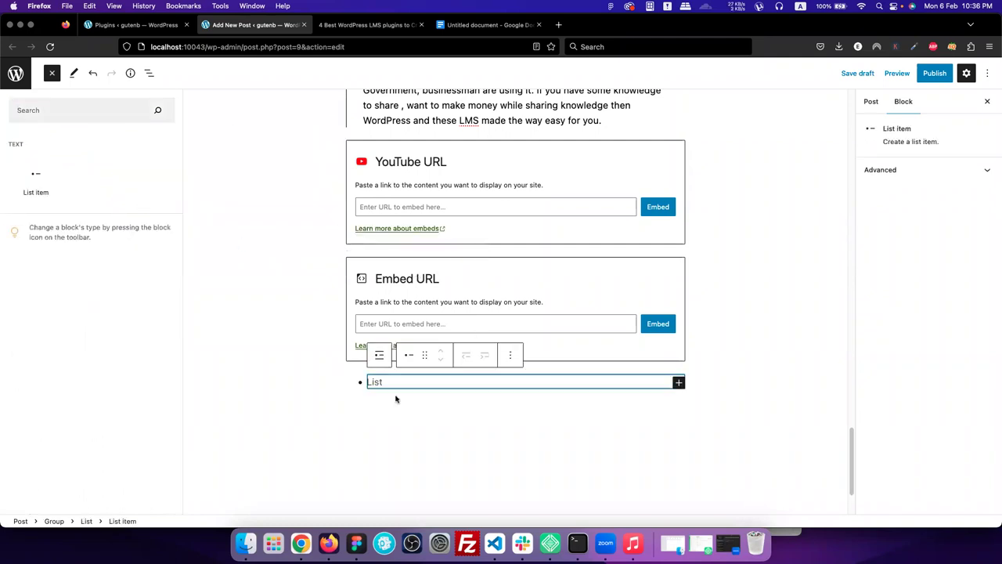
{"action": "left_click", "coordinate": [389, 386]}
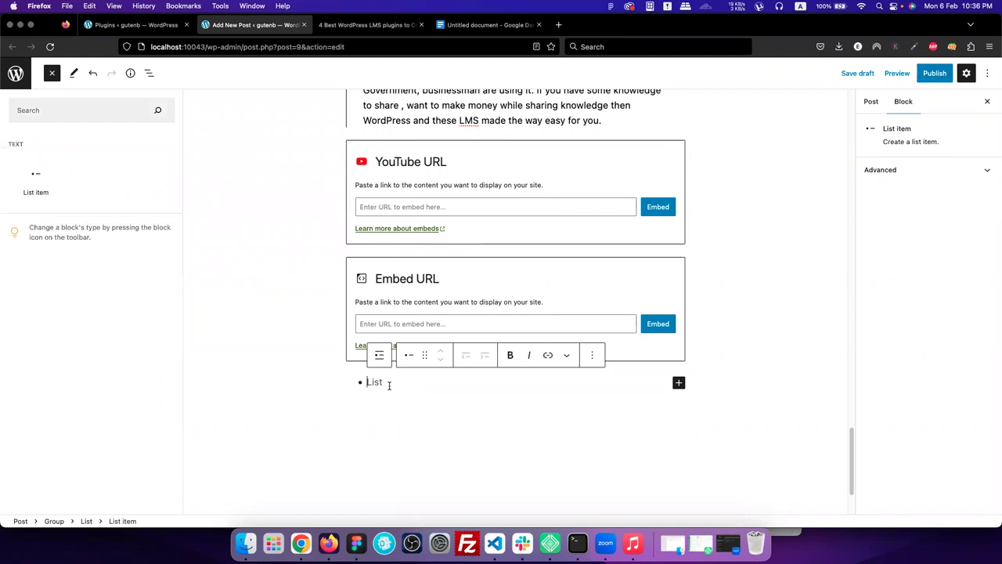
{"action": "type", "text": "list 1"}
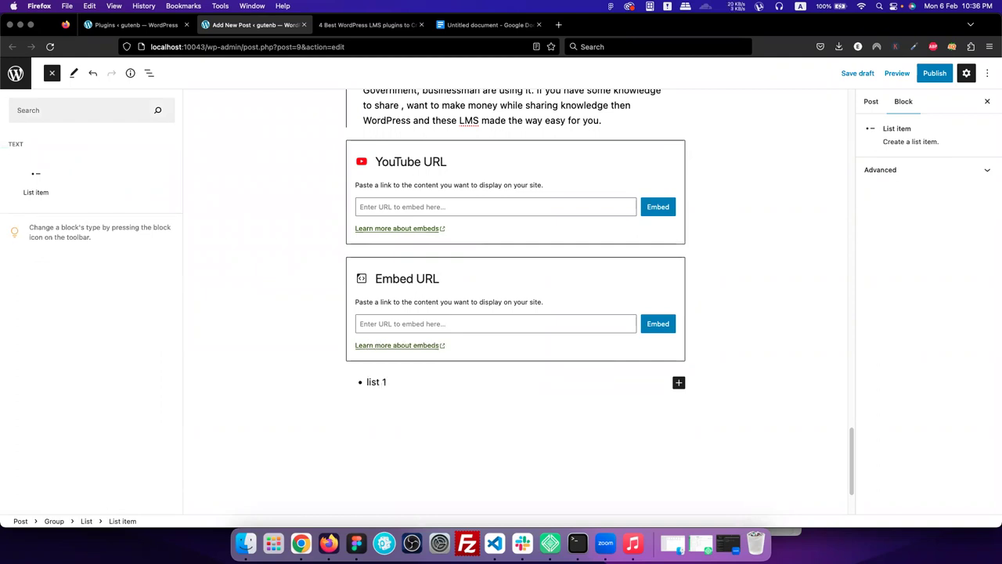
{"action": "key", "text": "Return"}
{"action": "type", "text": "l"}
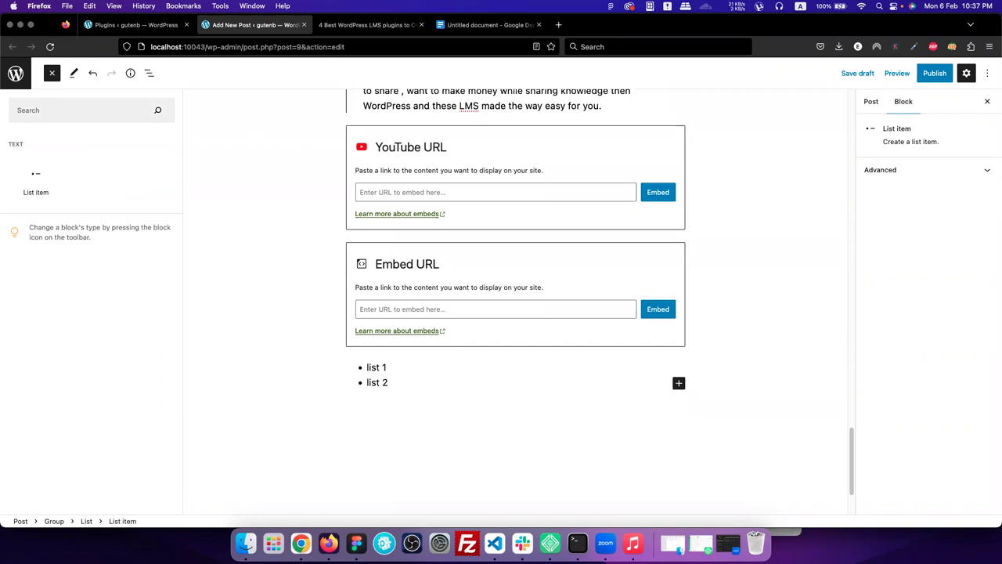
{"action": "type", "text": "ist 2"}
{"action": "key", "text": "Return"}
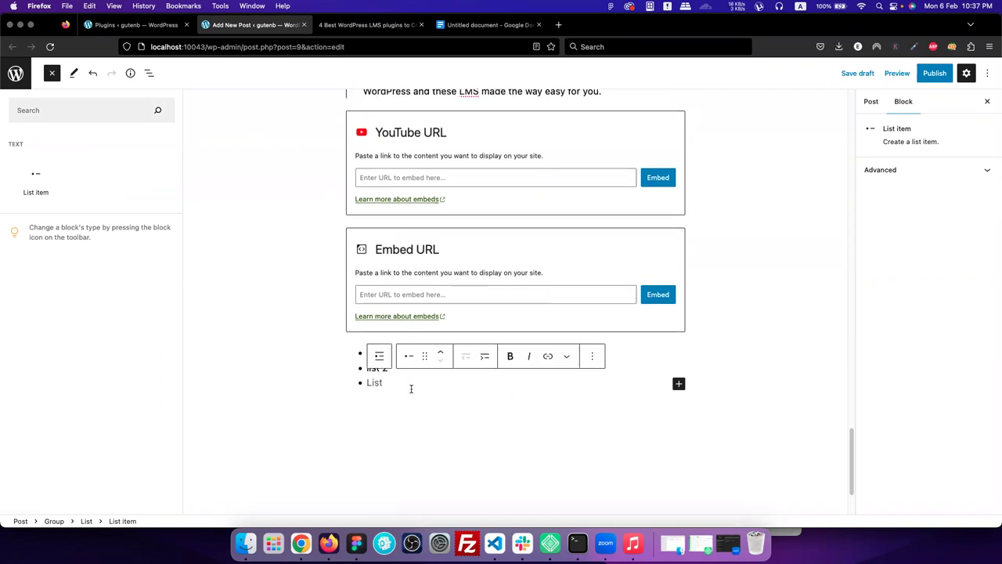
{"action": "type", "text": "l"}
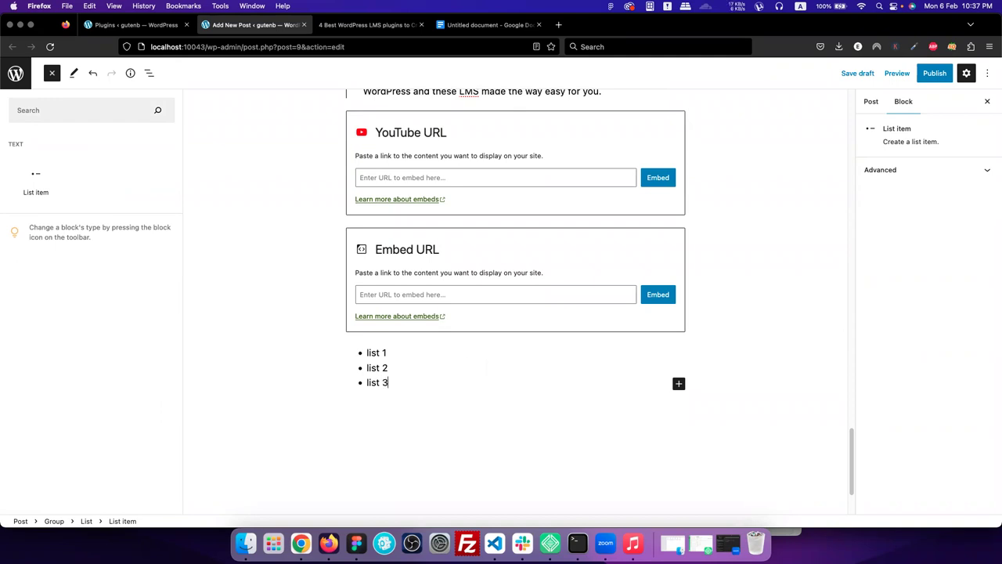
{"action": "type", "text": "ist 3"}
{"action": "key", "text": "Return"}
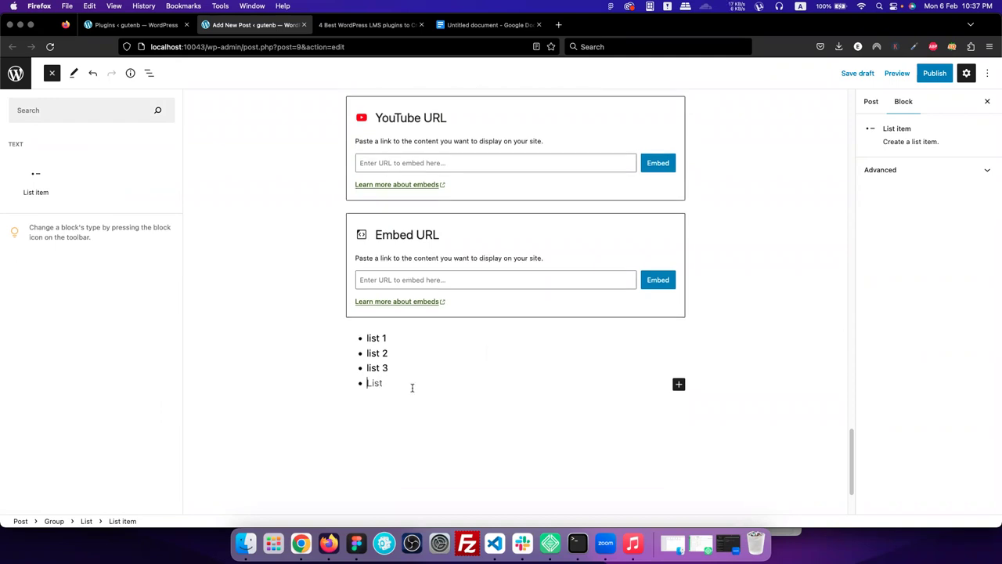
Select the whole List block, switch it to a numbered list and back to a bulleted list.
{"action": "left_click", "coordinate": [382, 337]}
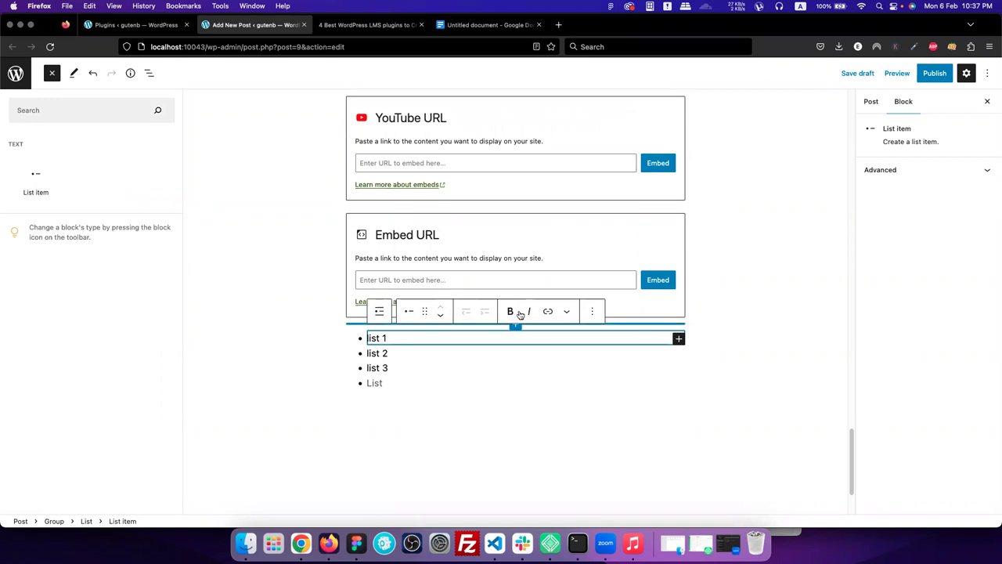
{"action": "left_click", "coordinate": [380, 312]}
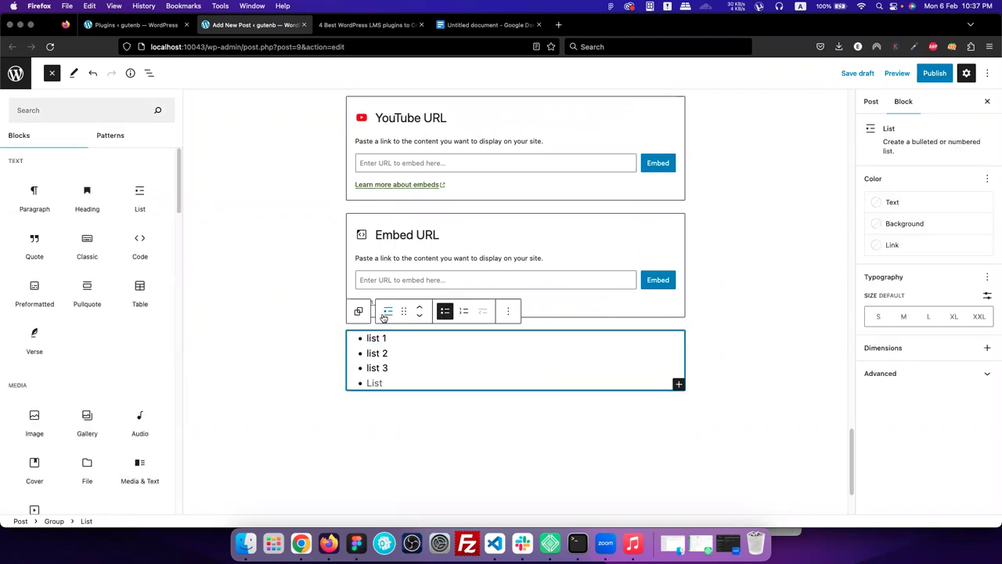
{"action": "left_click", "coordinate": [466, 313]}
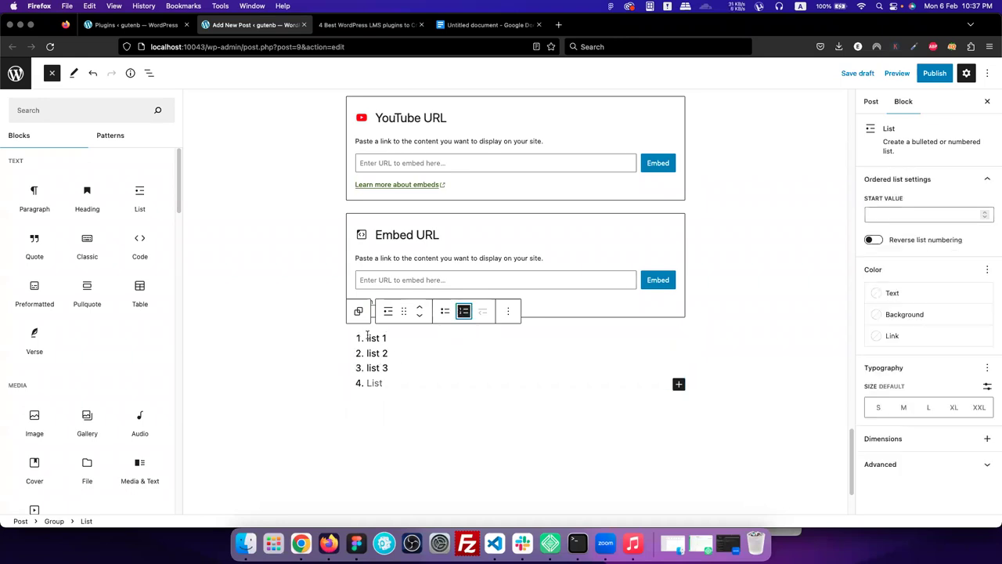
{"action": "left_click", "coordinate": [445, 311]}
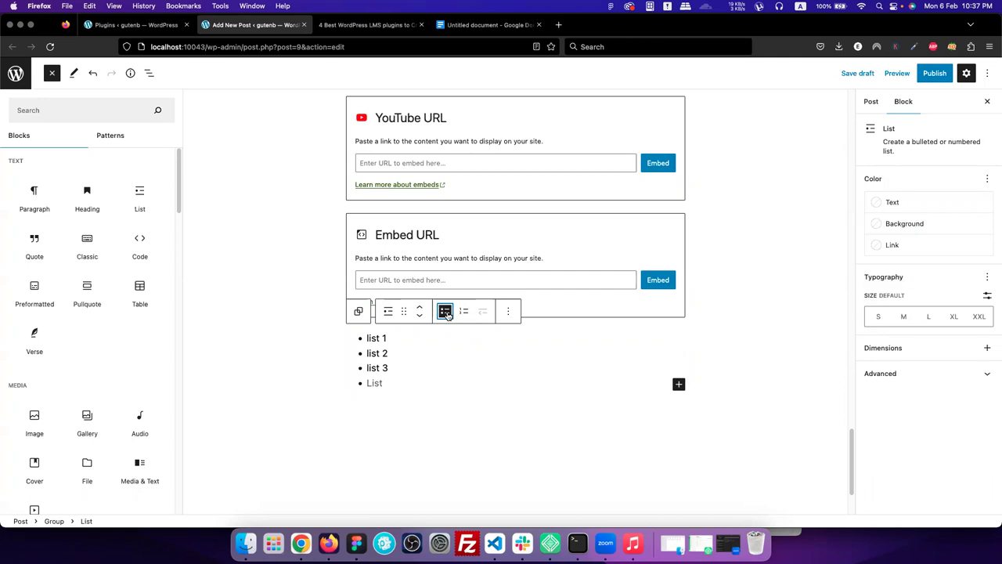
{"action": "left_click", "coordinate": [416, 373]}
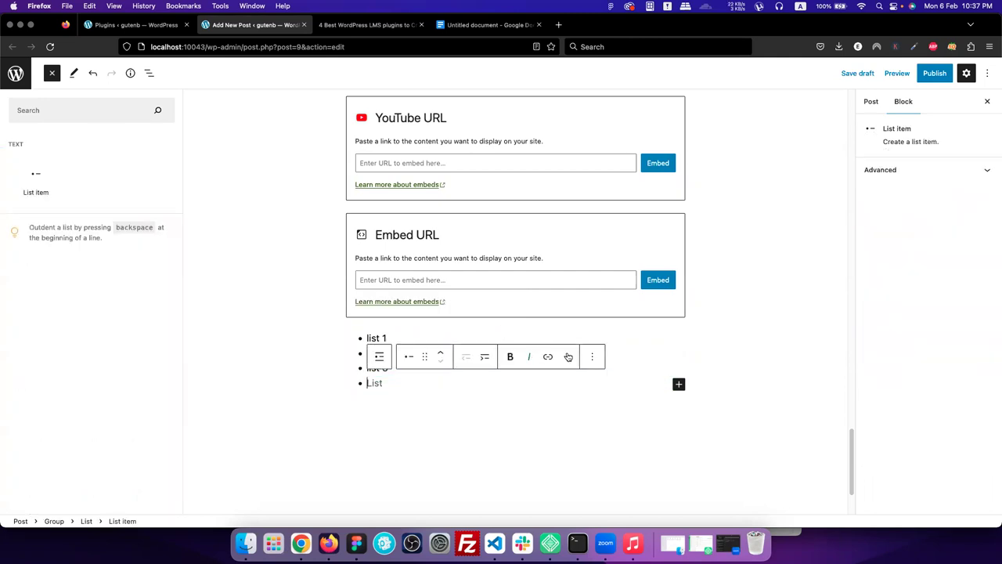
{"action": "left_click", "coordinate": [592, 357]}
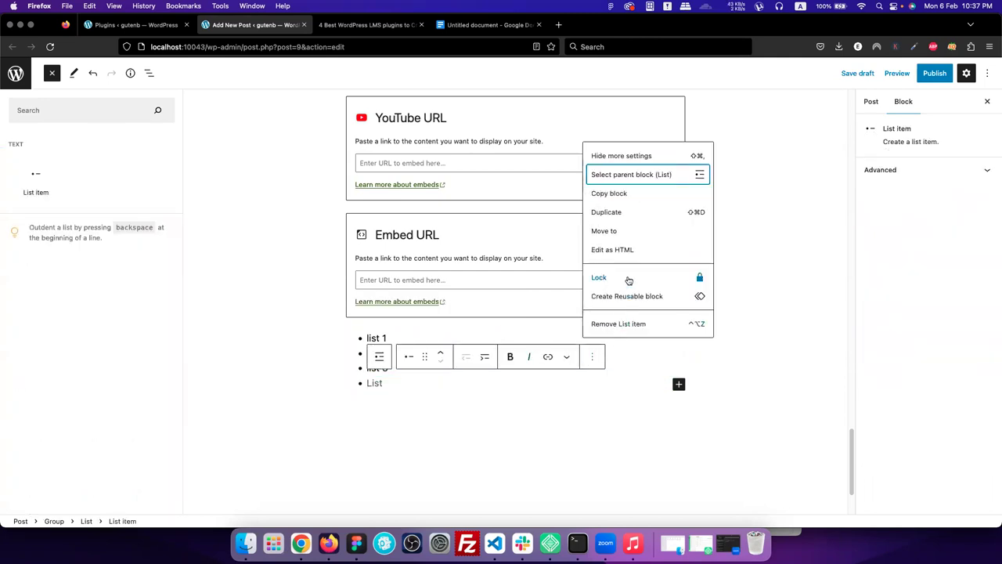
{"action": "left_click", "coordinate": [418, 387]}
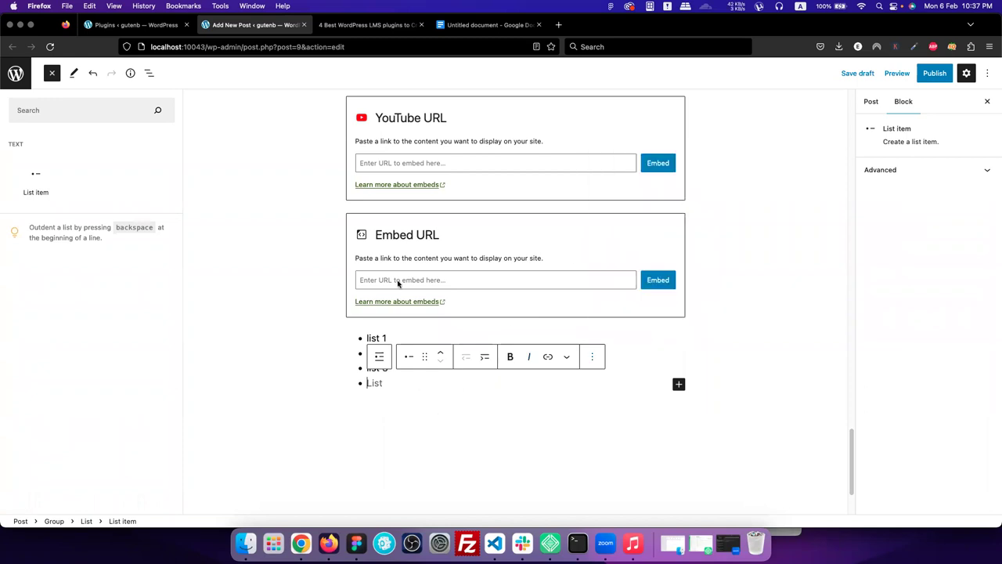
Insert a Code block after the spacer containing "css{ }", with the closing brace on its own line.
{"action": "left_click", "coordinate": [51, 74]}
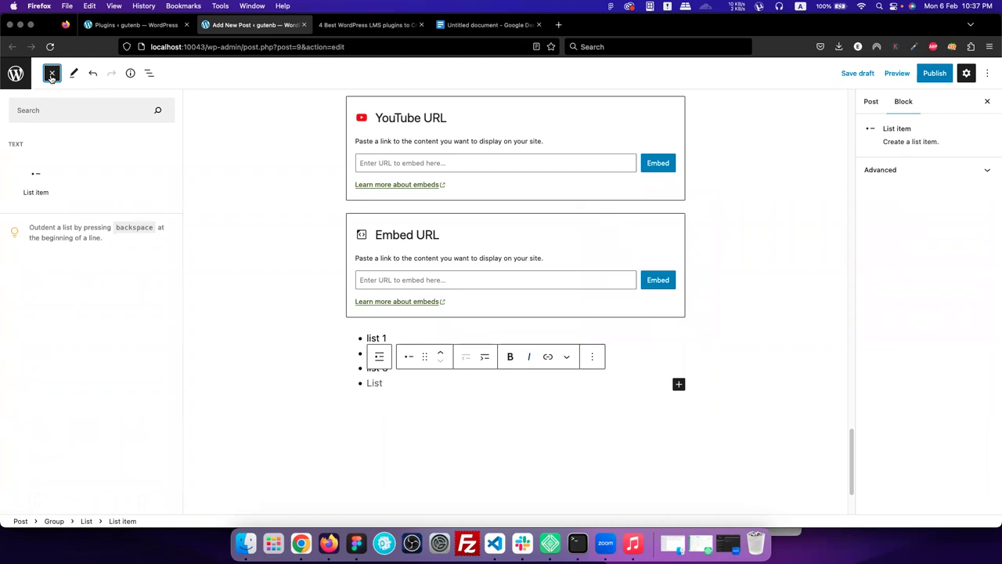
{"action": "left_click", "coordinate": [470, 423]}
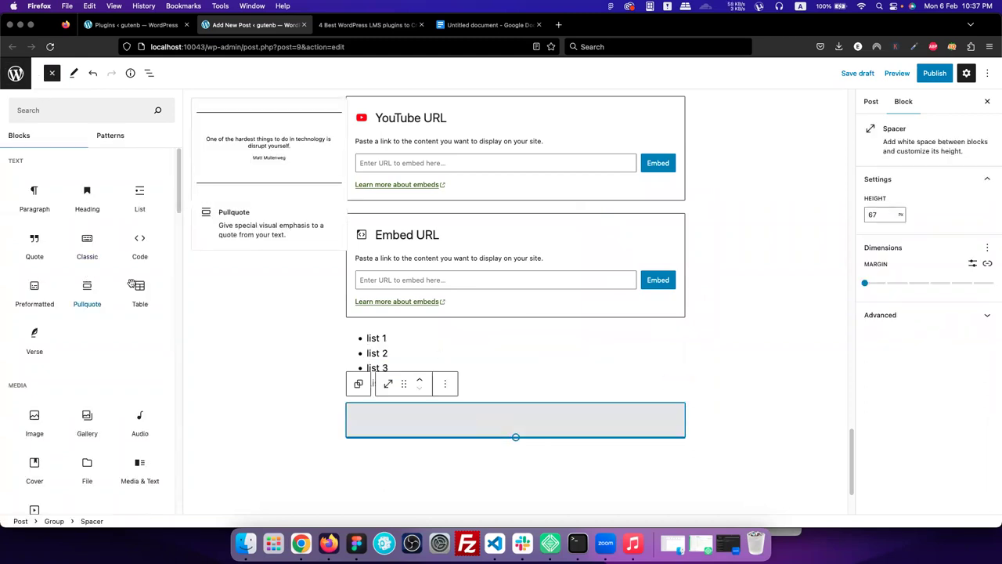
{"action": "left_click", "coordinate": [140, 244]}
{"action": "left_click", "coordinate": [421, 316]}
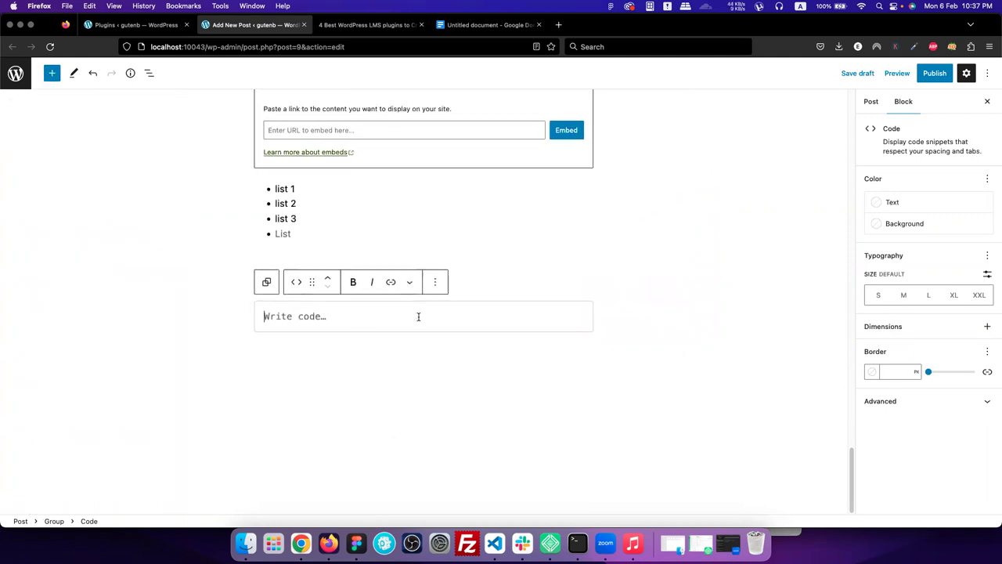
{"action": "type", "text": "ss{ }"}
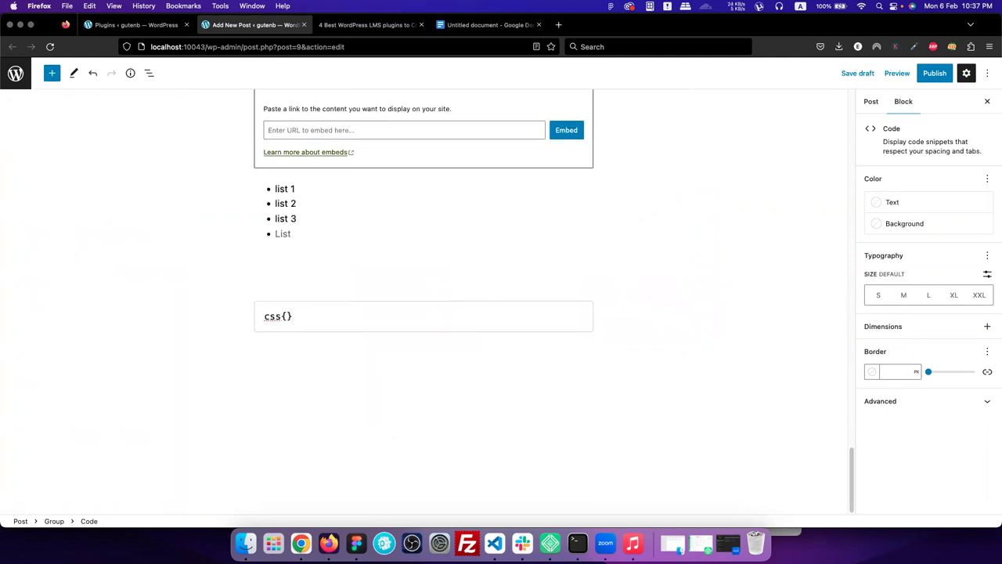
{"action": "key", "text": "Left"}
{"action": "key", "text": "Return"}
{"action": "left_click", "coordinate": [671, 425]}
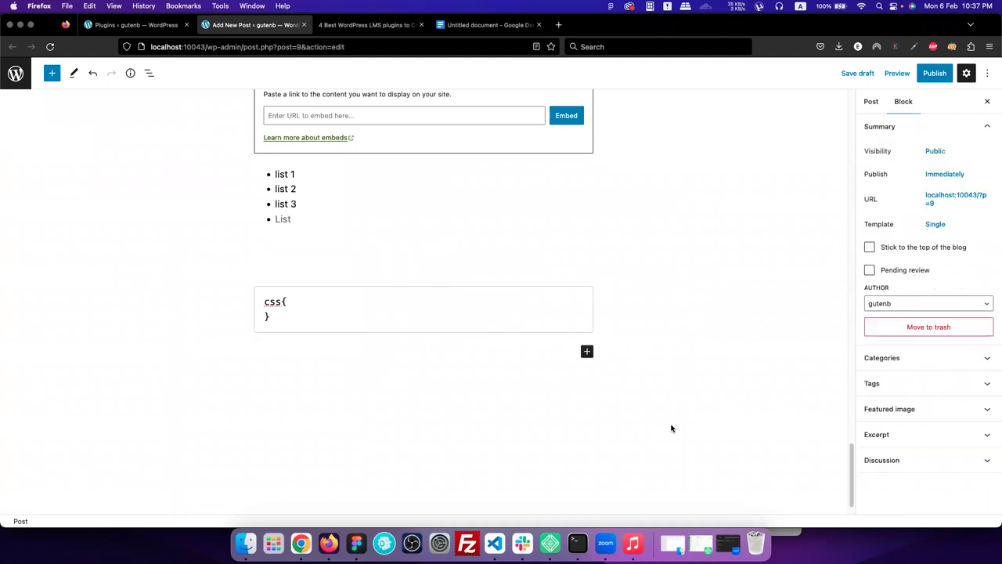
Search the block library for "short" and insert a Shortcode block between the spacer and the Code block.
{"action": "left_click", "coordinate": [351, 299]}
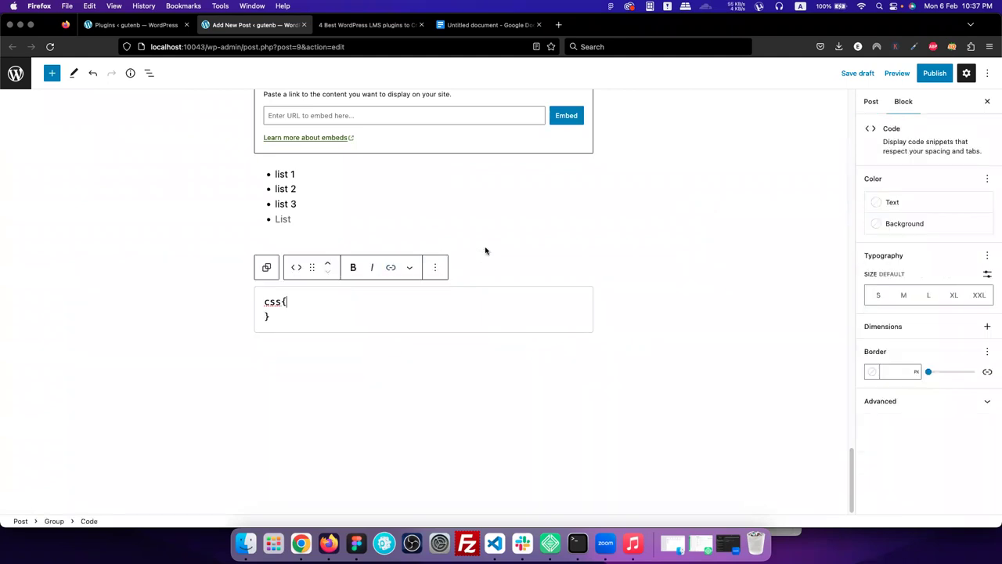
{"action": "left_click", "coordinate": [575, 249]}
{"action": "left_click", "coordinate": [52, 73]}
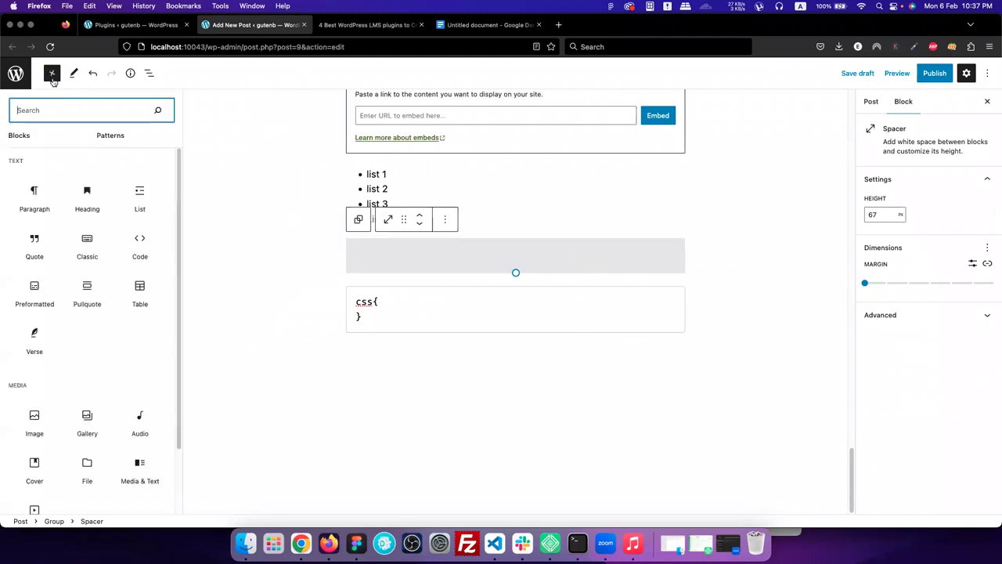
{"action": "type", "text": "short"}
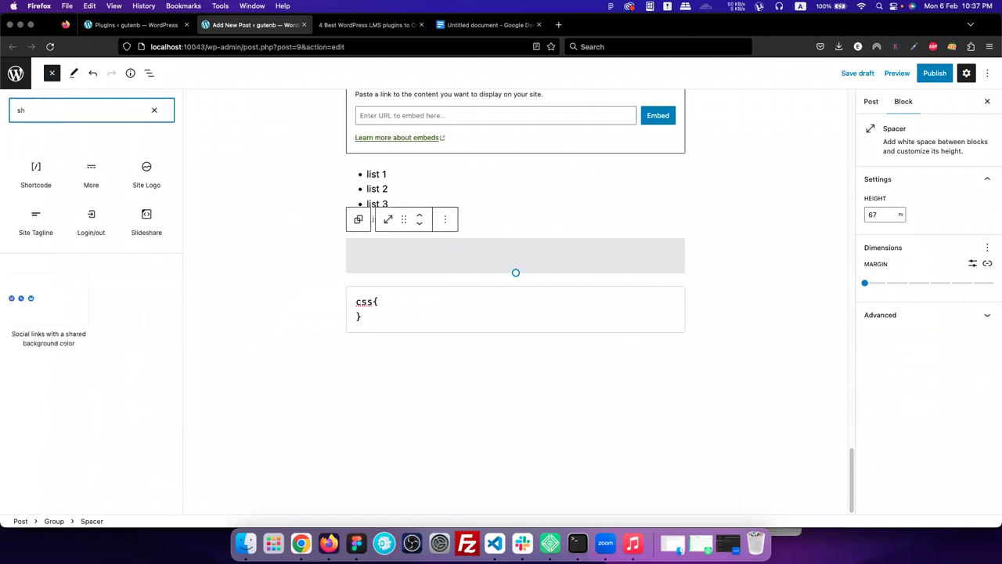
{"action": "left_click", "coordinate": [36, 168]}
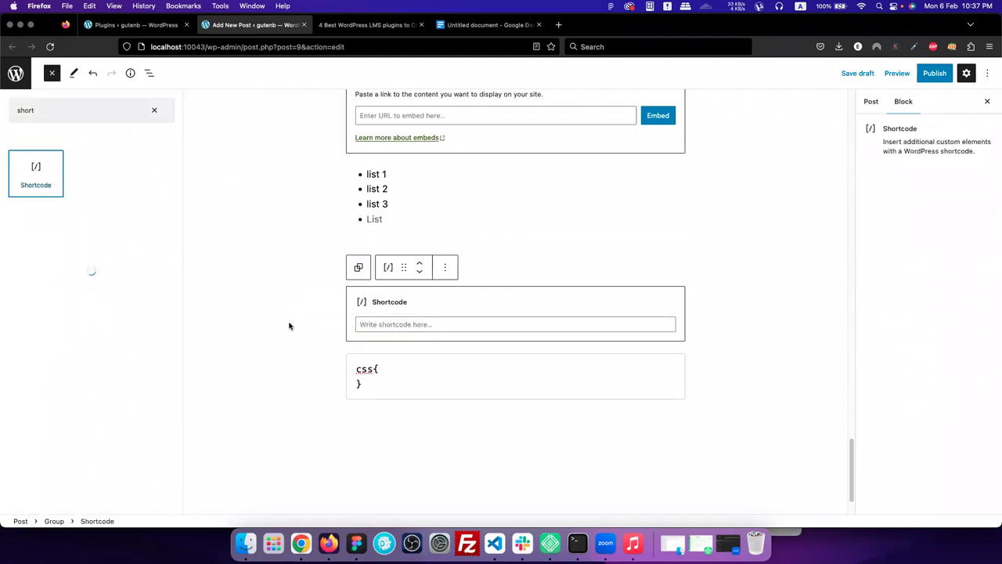
{"action": "left_click", "coordinate": [56, 110]}
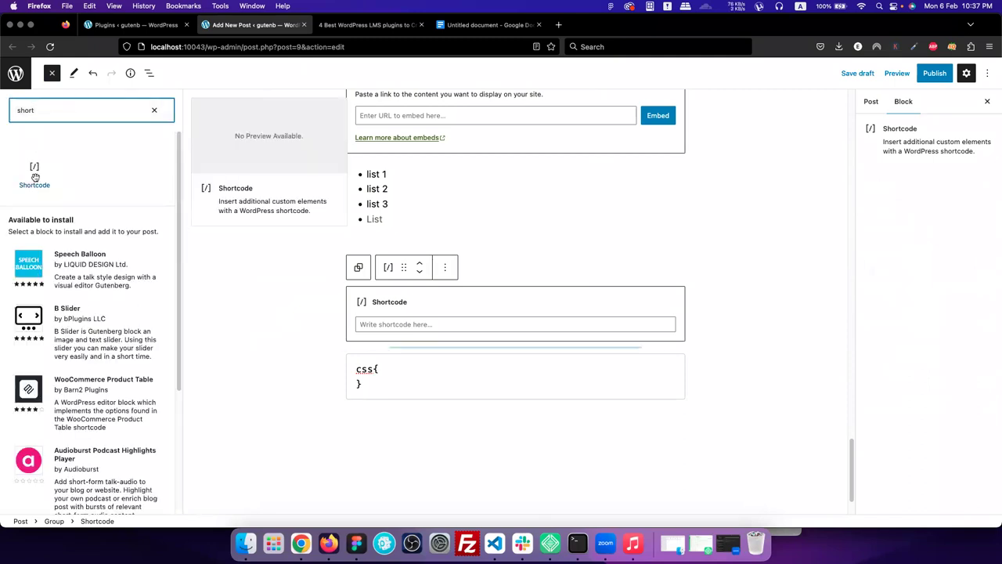
{"action": "left_click", "coordinate": [750, 330]}
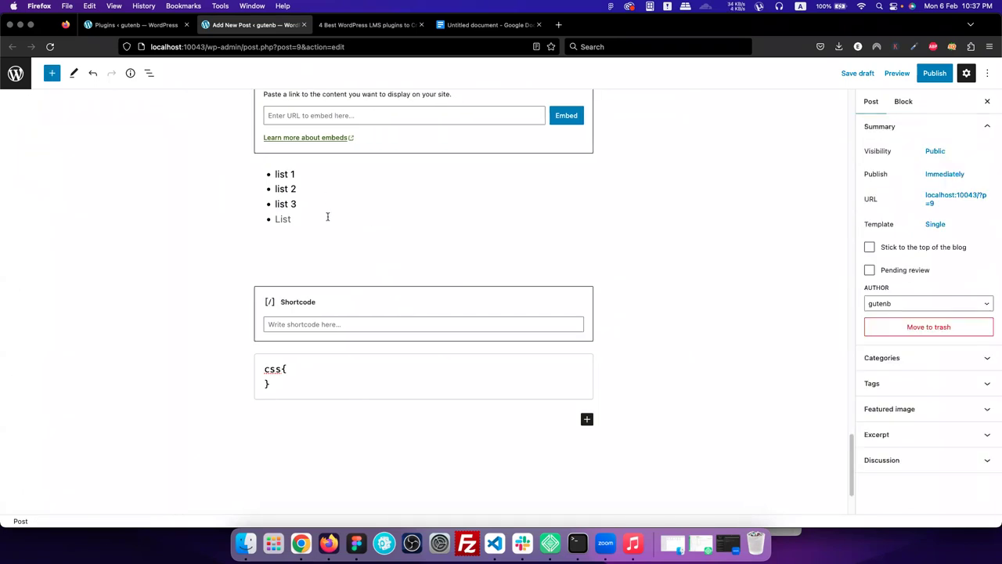
Insert an empty paragraph block after the purple Heading block in the upper part of the post.
{"action": "scroll", "coordinate": [328, 217], "scroll_direction": "up", "scroll_amount": 15}
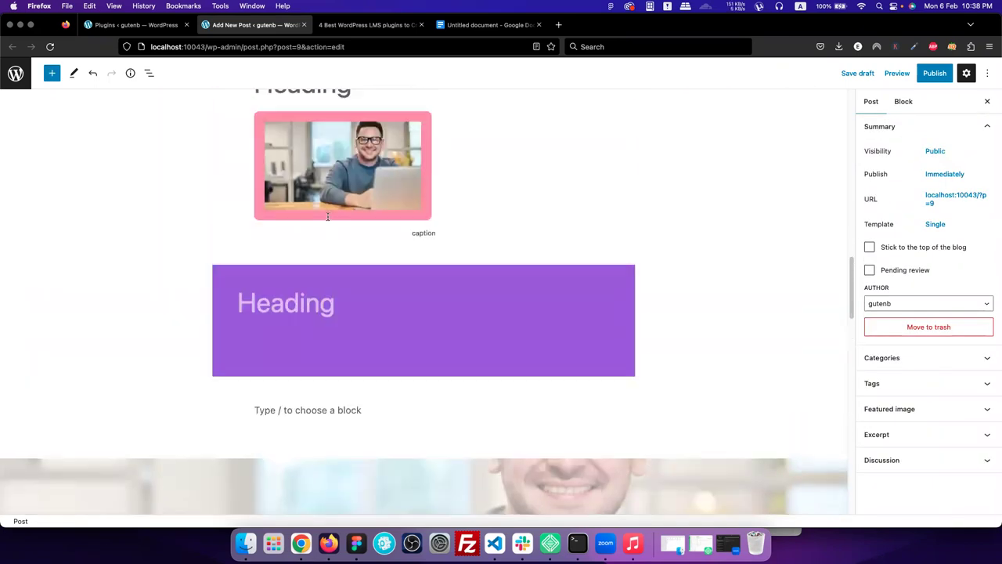
{"action": "scroll", "coordinate": [327, 217], "scroll_direction": "down", "scroll_amount": 10}
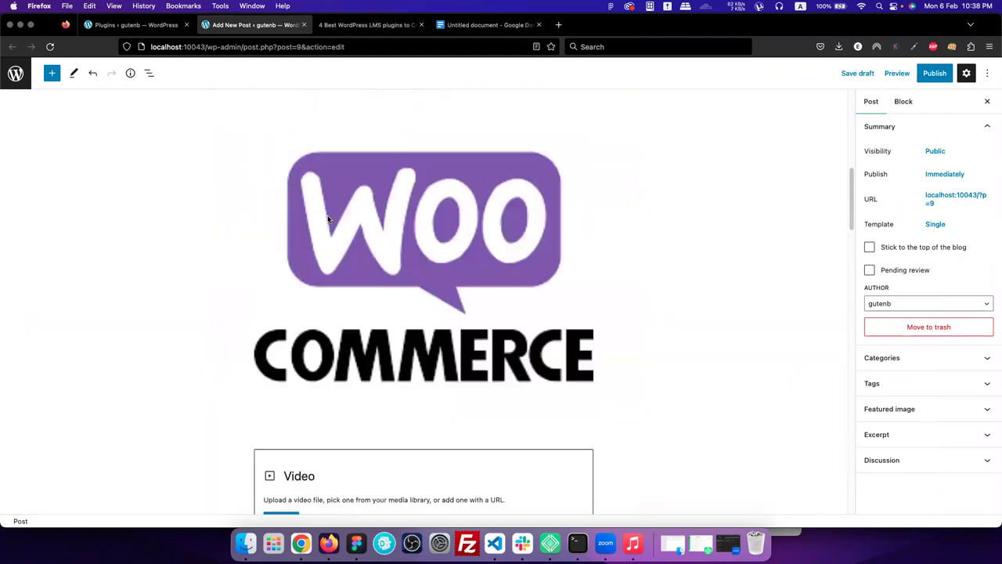
{"action": "scroll", "coordinate": [328, 219], "scroll_direction": "up", "scroll_amount": 10}
{"action": "scroll", "coordinate": [330, 218], "scroll_direction": "down", "scroll_amount": 5}
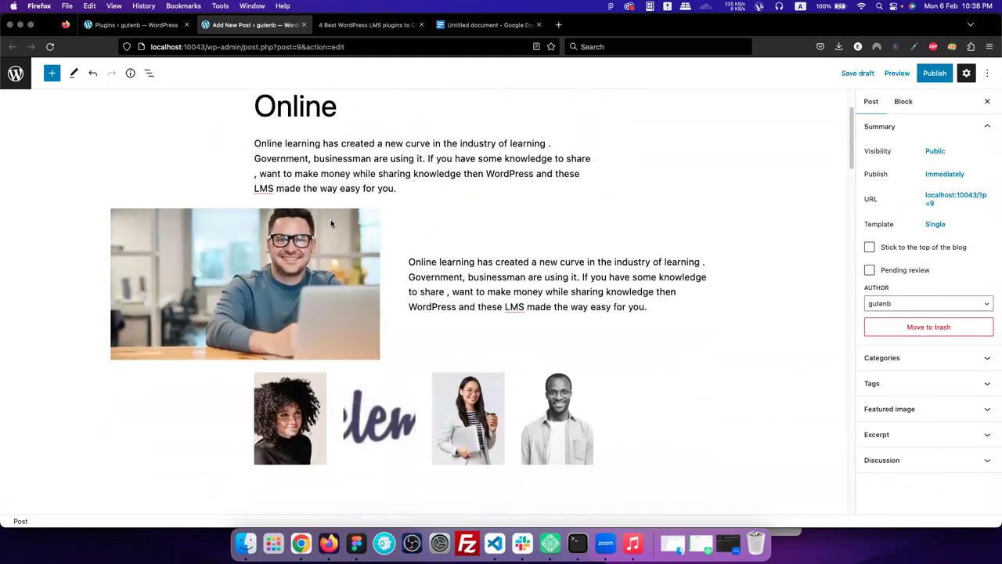
{"action": "scroll", "coordinate": [336, 231], "scroll_direction": "down", "scroll_amount": 6}
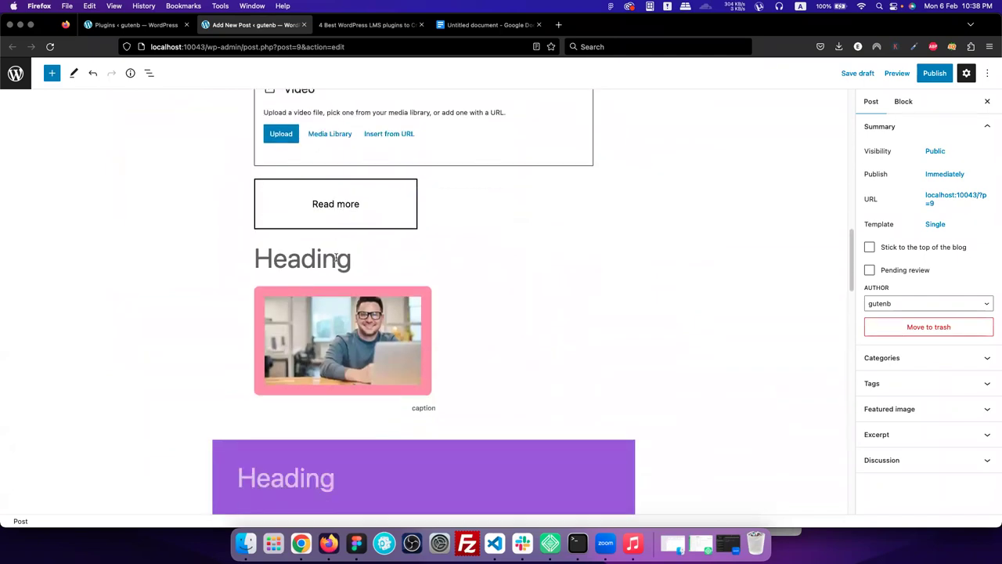
{"action": "left_click", "coordinate": [431, 482]}
{"action": "scroll", "coordinate": [430, 329], "scroll_direction": "down", "scroll_amount": 2}
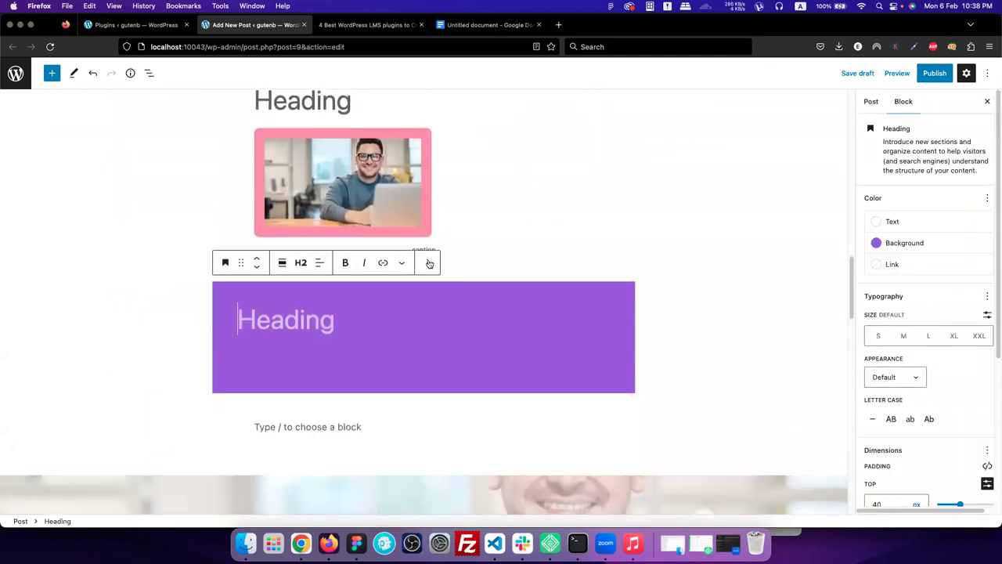
{"action": "left_click", "coordinate": [430, 264]}
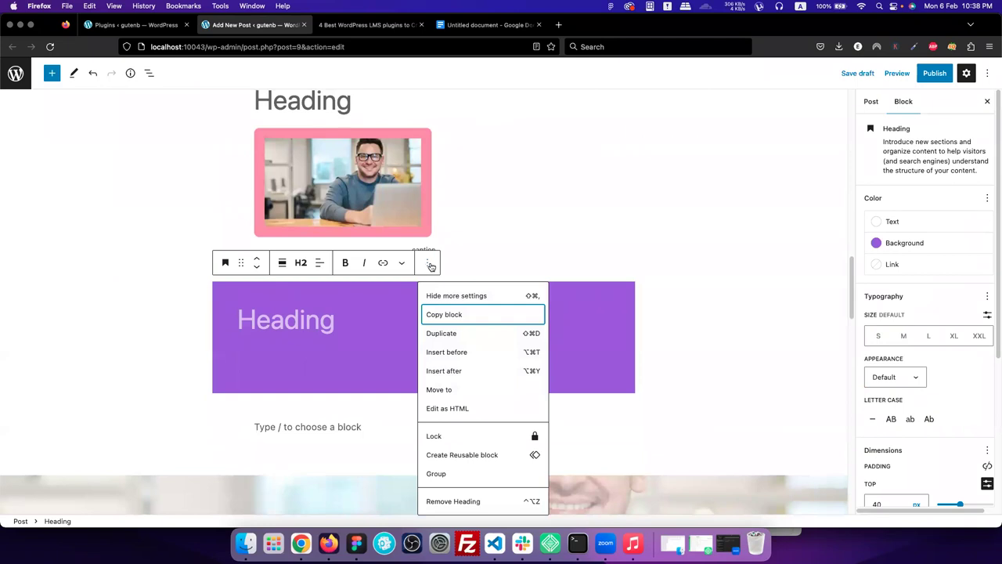
{"action": "left_click", "coordinate": [453, 370]}
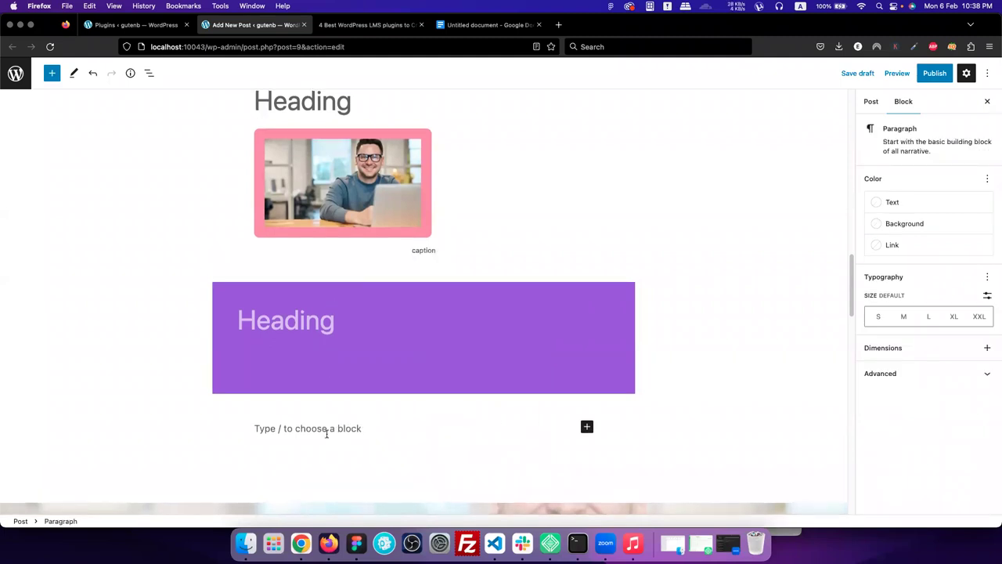
Insert an empty paragraph block before the purple Heading block, between it and the captioned image.
{"action": "left_click", "coordinate": [358, 343]}
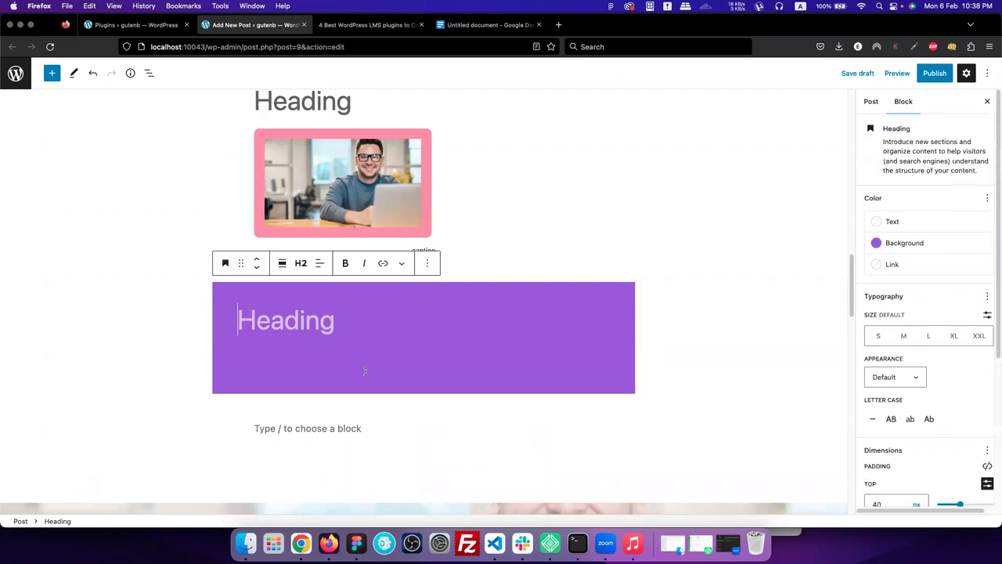
{"action": "left_click", "coordinate": [428, 267]}
{"action": "left_click", "coordinate": [465, 352]}
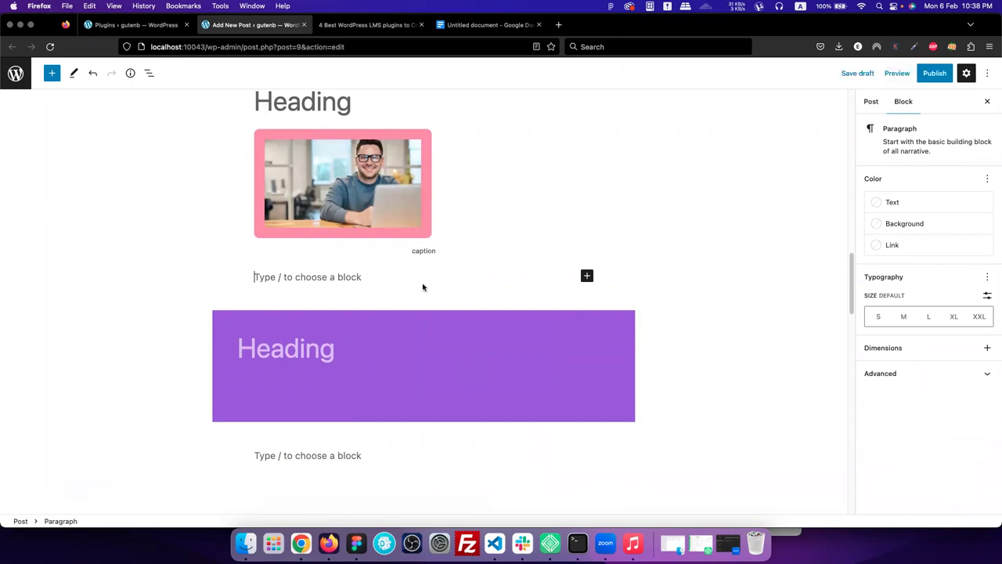
{"action": "scroll", "coordinate": [367, 350], "scroll_direction": "down", "scroll_amount": 1}
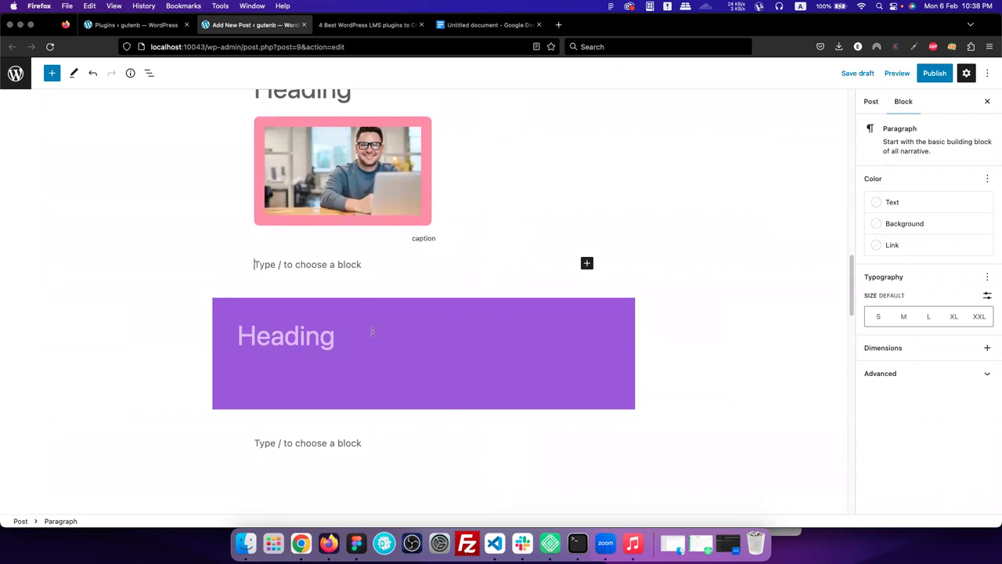
{"action": "left_click", "coordinate": [352, 443]}
{"action": "left_click", "coordinate": [338, 271]}
{"action": "scroll", "coordinate": [284, 262], "scroll_direction": "down", "scroll_amount": 1}
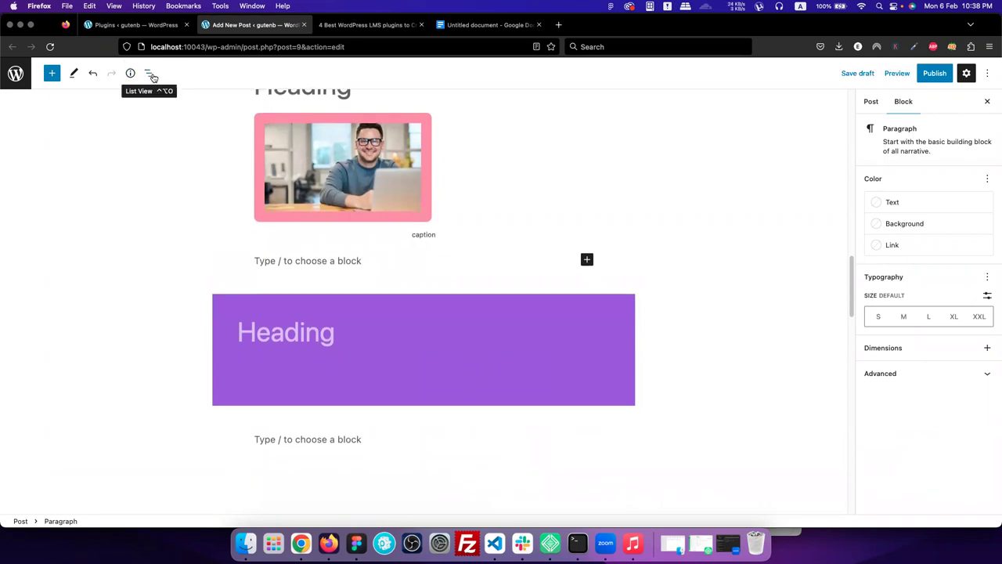
Show the list view and remove the empty paragraph above the purple Heading block and the first one directly below it.
{"action": "left_click", "coordinate": [151, 74]}
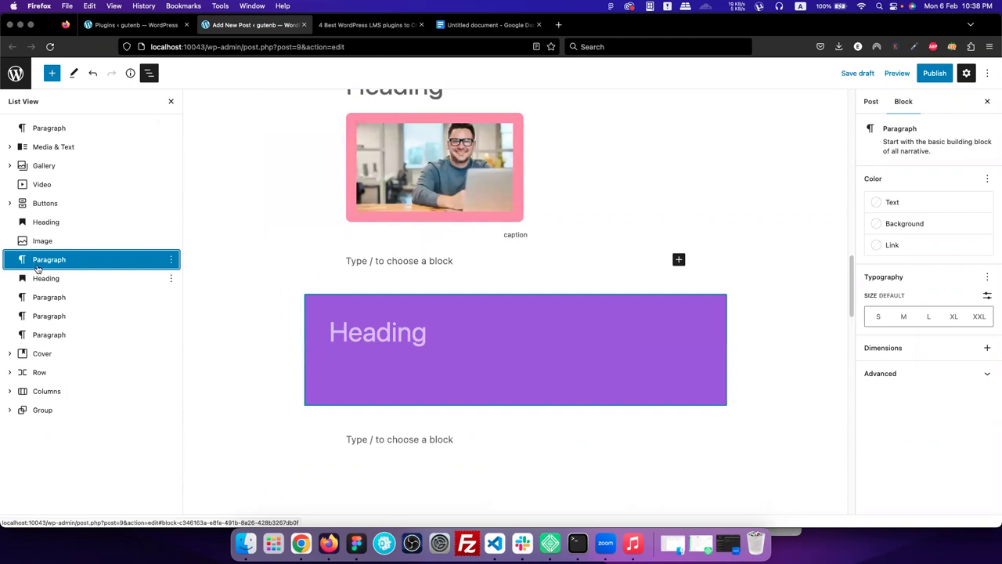
{"action": "left_click", "coordinate": [57, 300]}
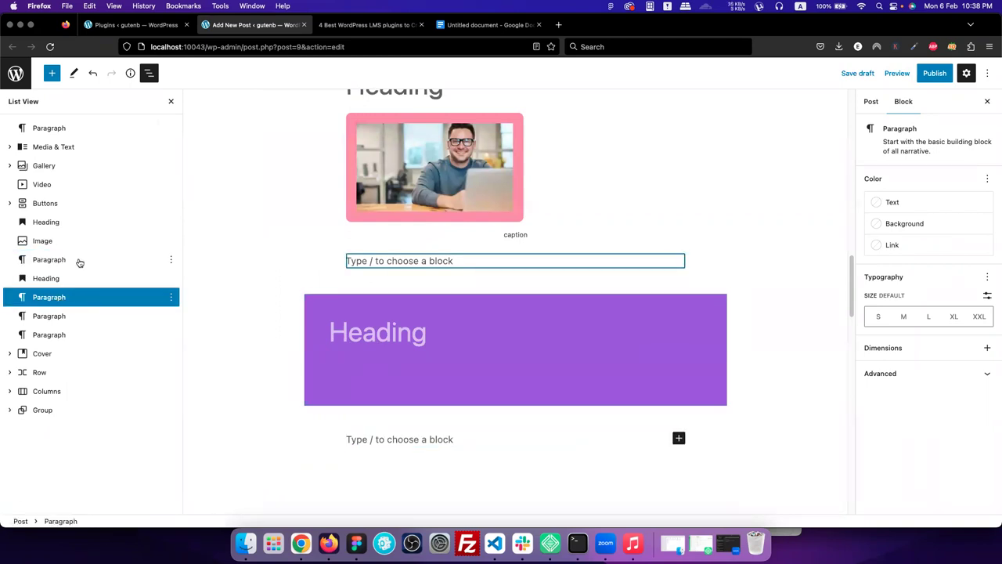
{"action": "left_click", "coordinate": [177, 258]}
{"action": "left_click", "coordinate": [171, 259]}
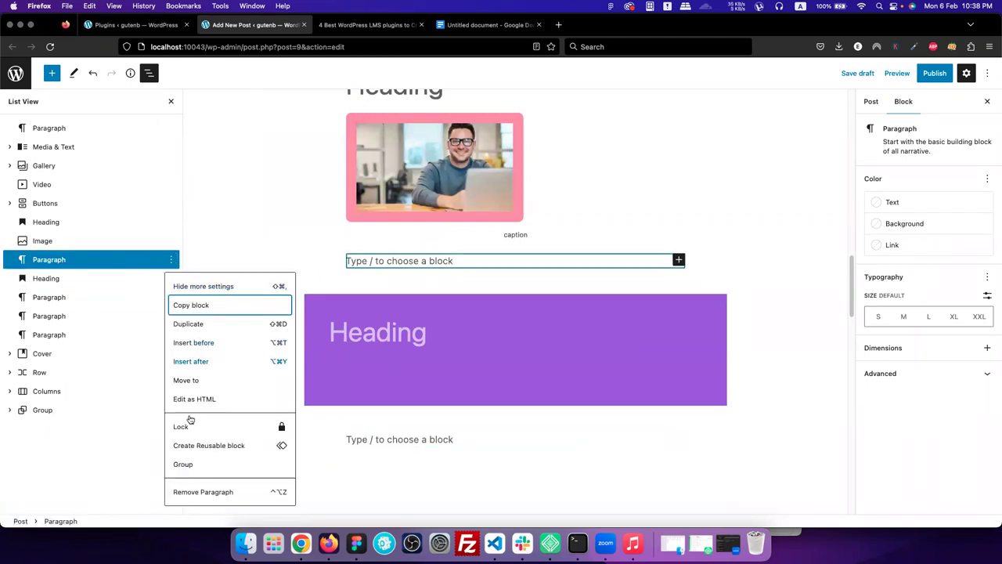
{"action": "left_click", "coordinate": [196, 502]}
{"action": "left_click", "coordinate": [73, 279]}
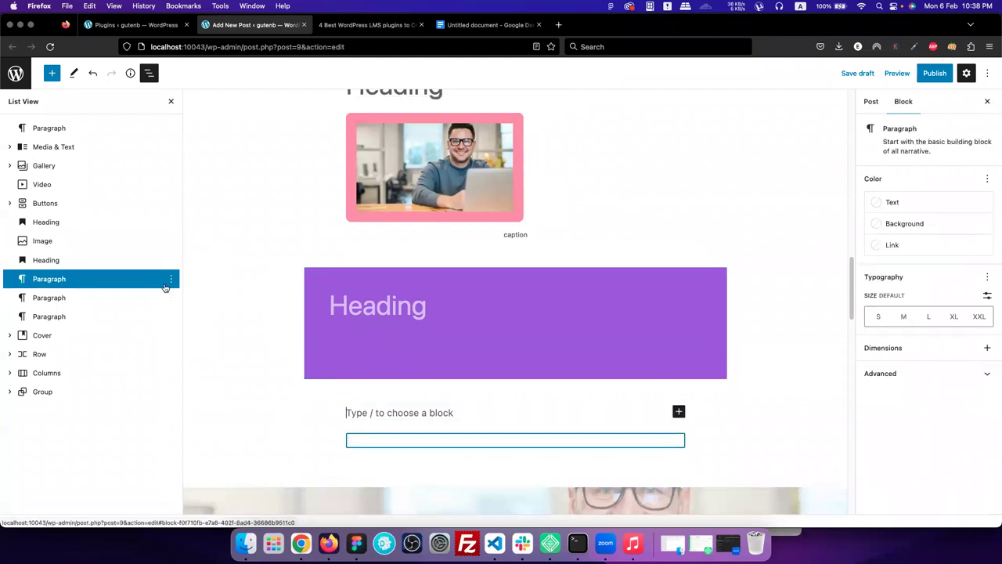
{"action": "left_click", "coordinate": [170, 280]}
{"action": "left_click", "coordinate": [207, 510]}
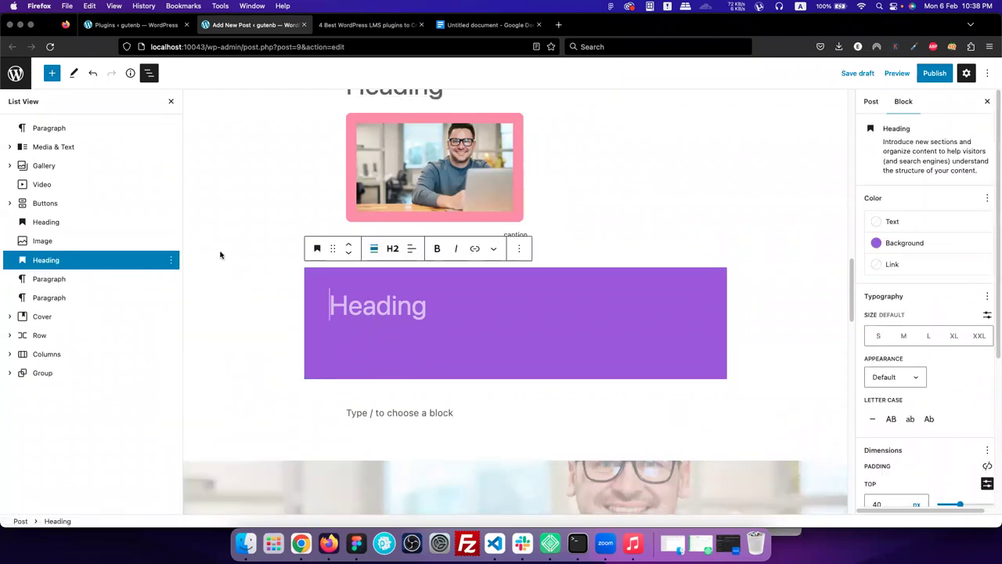
Move the purple Heading block up between the Gallery and Video blocks, and further up between the Media & Text and Gallery blocks.
{"action": "left_click", "coordinate": [171, 260]}
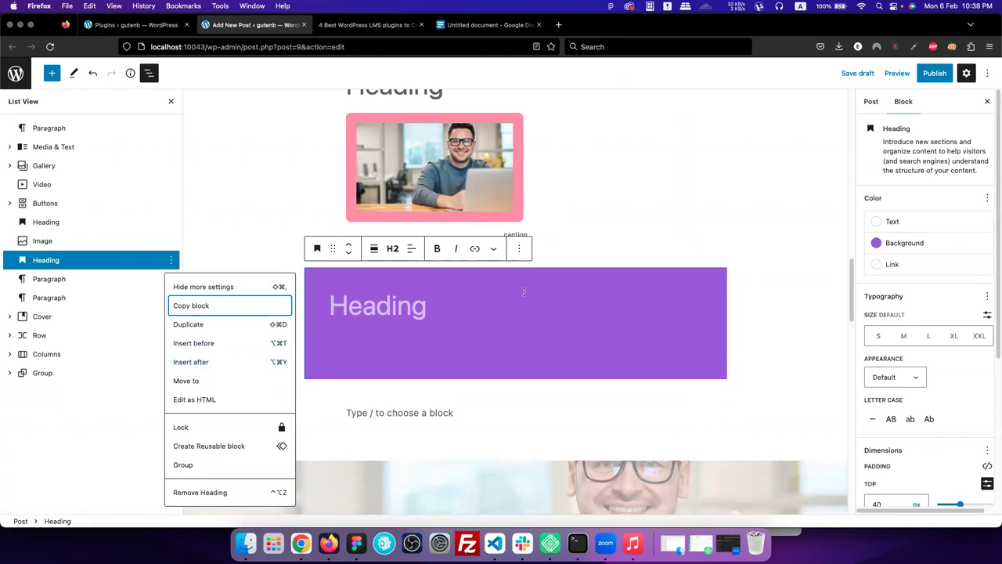
{"action": "left_click", "coordinate": [367, 306]}
{"action": "scroll", "coordinate": [368, 306], "scroll_direction": "down", "scroll_amount": 1}
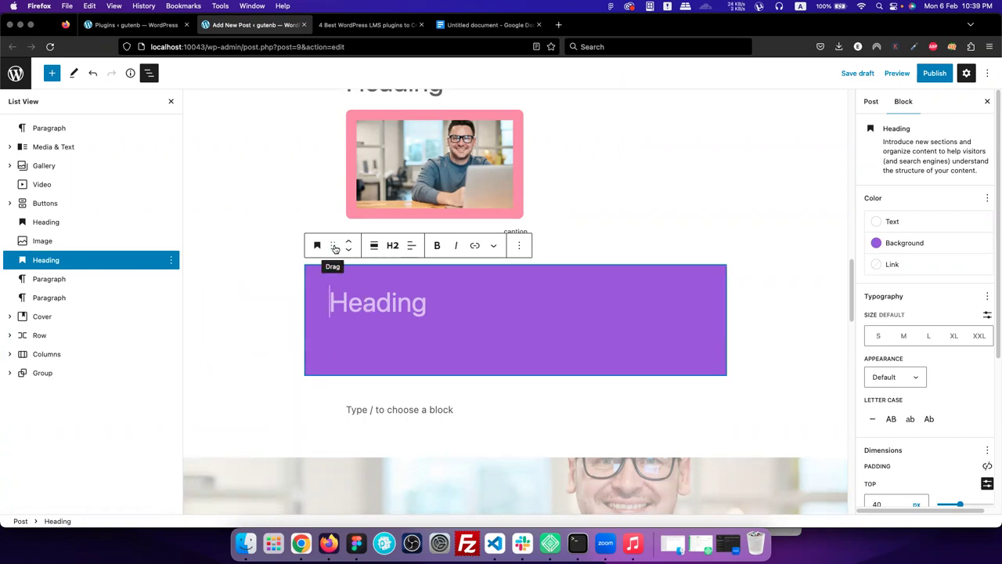
{"action": "left_click_drag", "start_coordinate": [331, 246], "coordinate": [383, 182]}
{"action": "scroll", "coordinate": [383, 217], "scroll_direction": "up", "scroll_amount": 3}
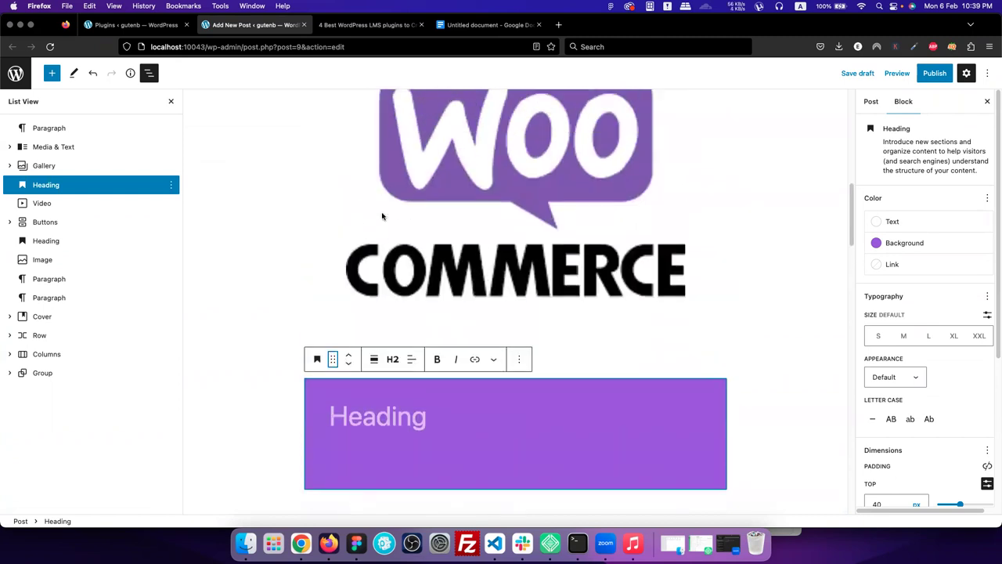
{"action": "left_click_drag", "start_coordinate": [332, 359], "coordinate": [346, 184]}
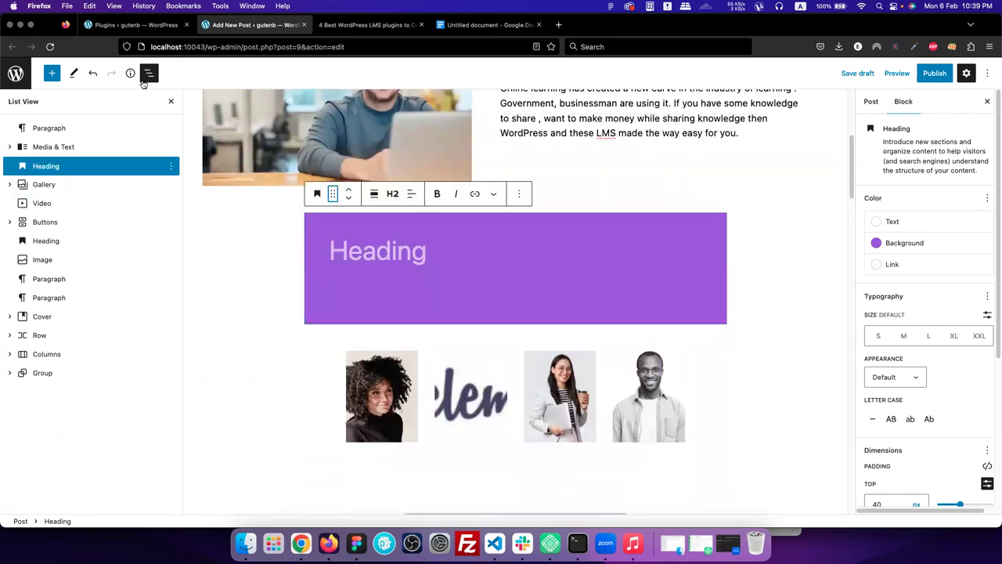
Move the purple Heading block into the Cover block, between its paragraph and the "fdgfdg" heading.
{"action": "left_click_drag", "start_coordinate": [51, 169], "coordinate": [59, 328]}
{"action": "left_click", "coordinate": [10, 316]}
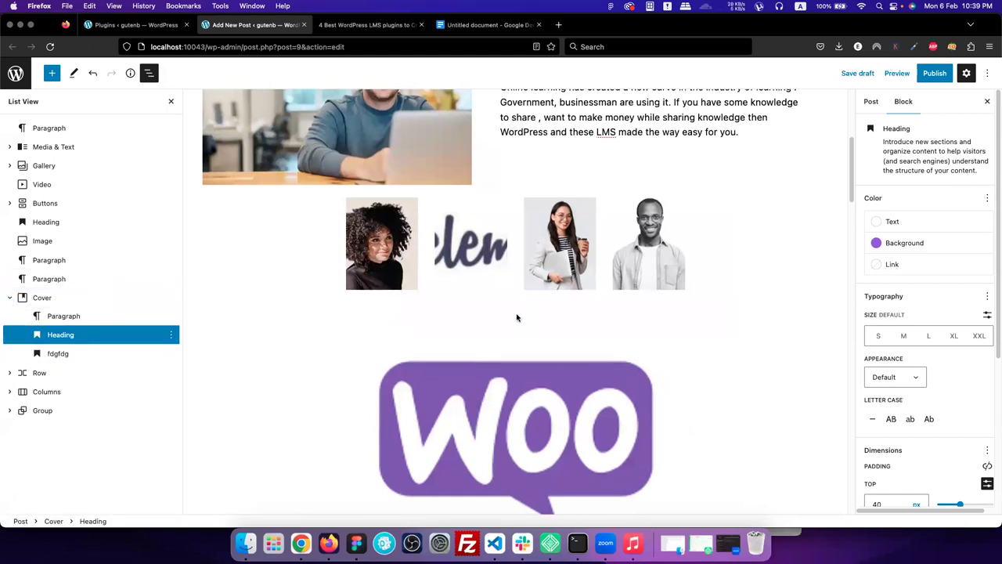
{"action": "scroll", "coordinate": [517, 317], "scroll_direction": "down", "scroll_amount": 3}
{"action": "scroll", "coordinate": [517, 317], "scroll_direction": "down", "scroll_amount": 3}
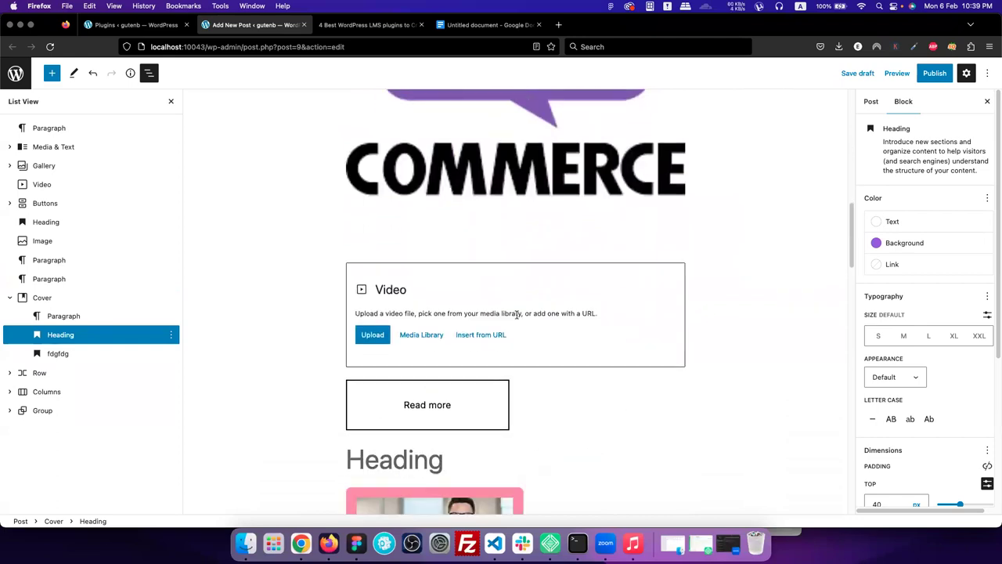
{"action": "scroll", "coordinate": [517, 314], "scroll_direction": "down", "scroll_amount": 8}
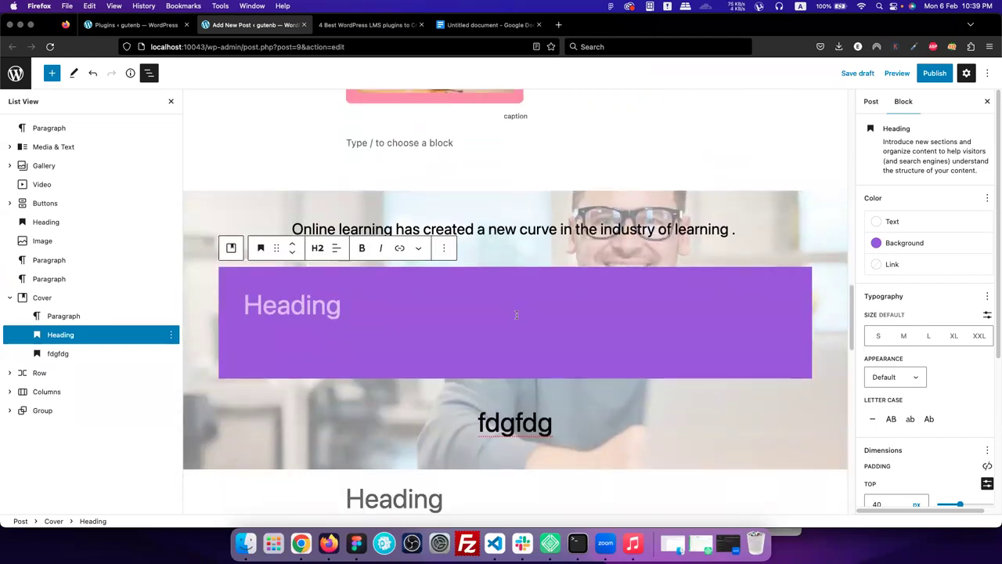
Examine the post's details and document outline, and jump from the outline to the empty heading in the Row block.
{"action": "scroll", "coordinate": [516, 315], "scroll_direction": "down", "scroll_amount": 10}
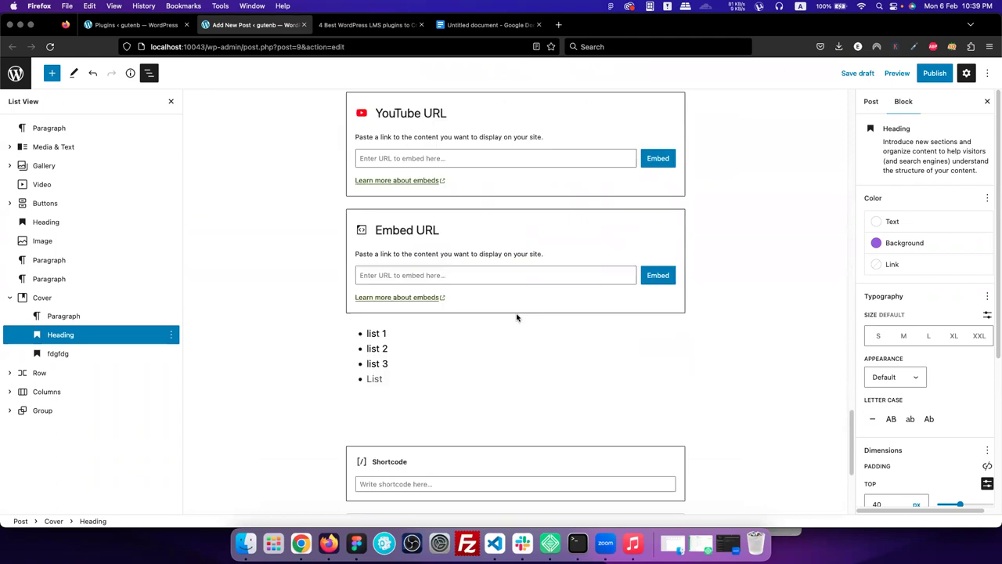
{"action": "scroll", "coordinate": [516, 315], "scroll_direction": "up", "scroll_amount": 10}
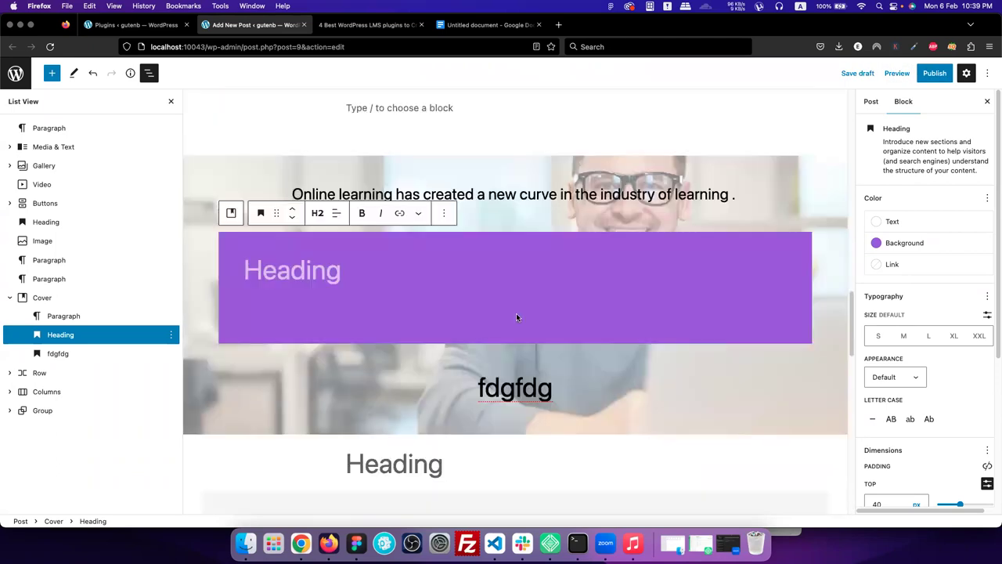
{"action": "scroll", "coordinate": [516, 317], "scroll_direction": "up", "scroll_amount": 10}
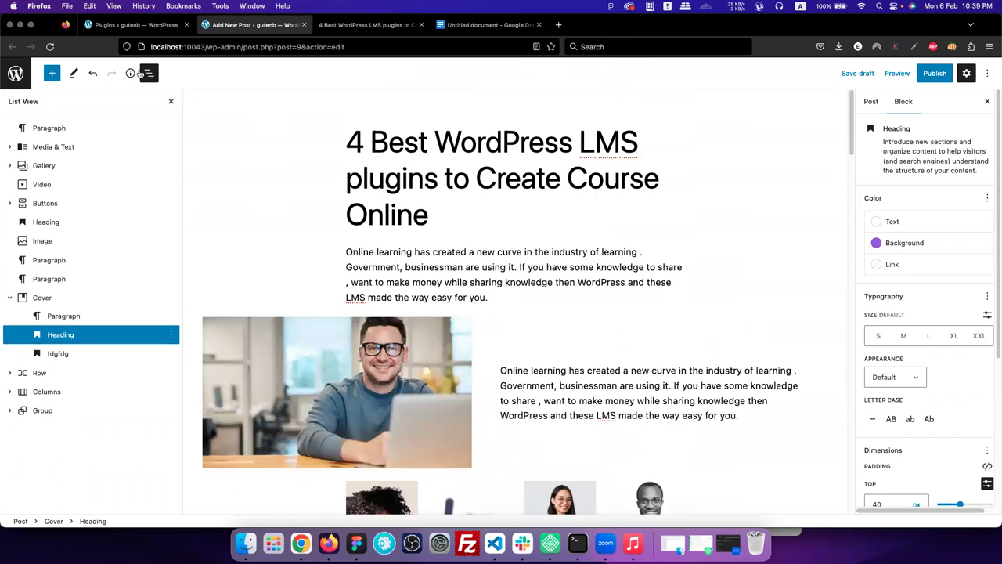
{"action": "left_click", "coordinate": [411, 195]}
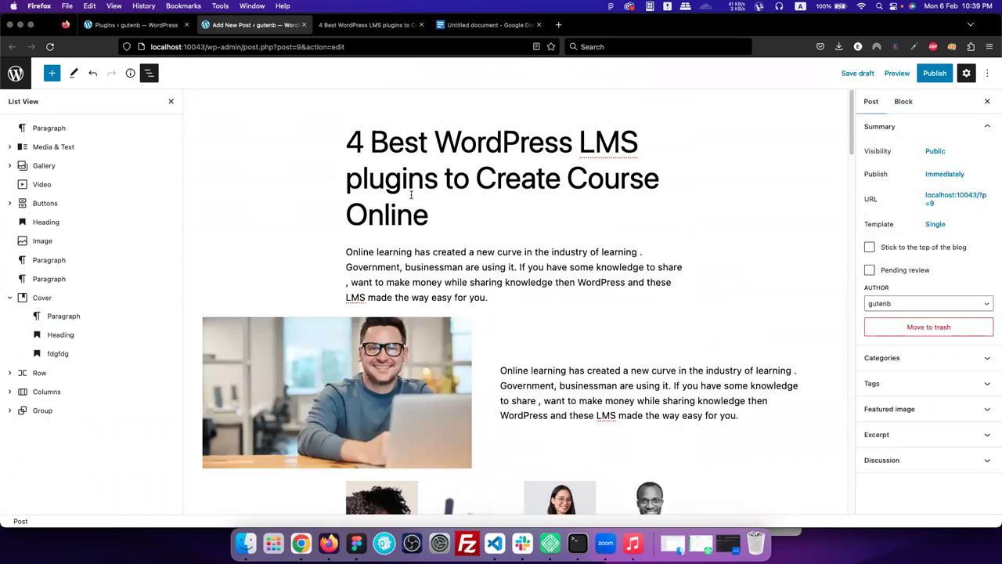
{"action": "left_click", "coordinate": [130, 75]}
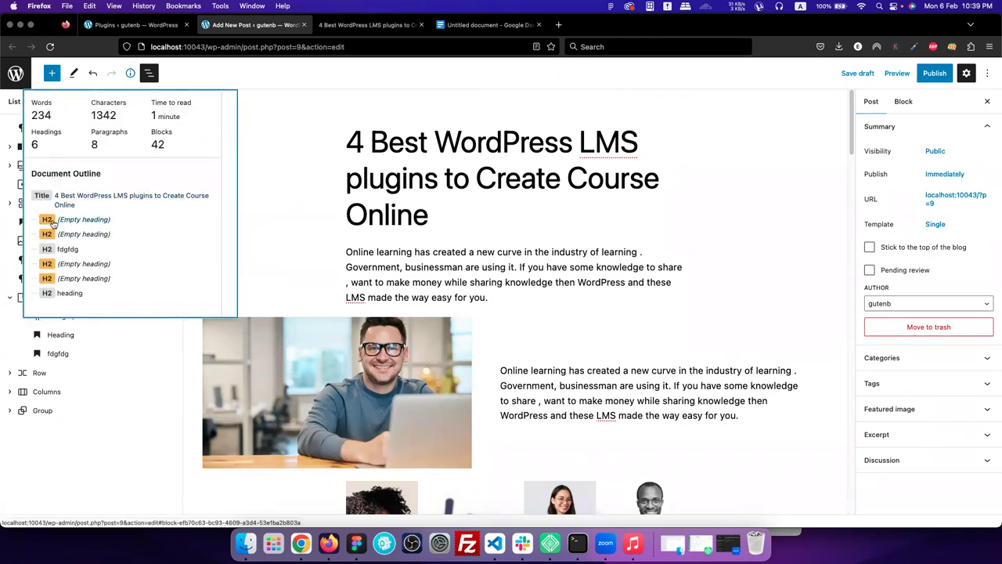
{"action": "left_click", "coordinate": [50, 268]}
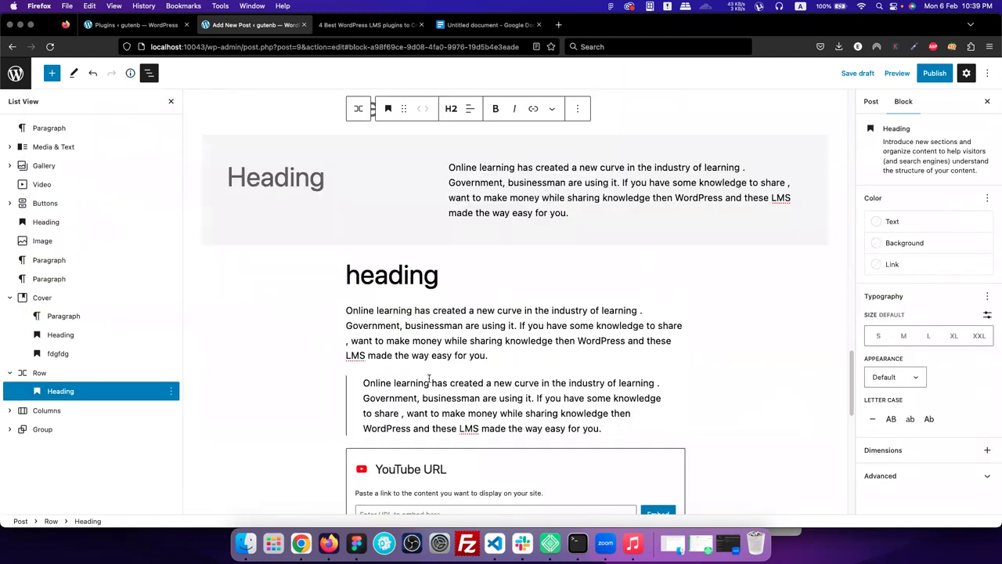
Review the post's statistics and document outline once more, and select the paragraph below the heading in the Group block.
{"action": "scroll", "coordinate": [386, 203], "scroll_direction": "down", "scroll_amount": 1}
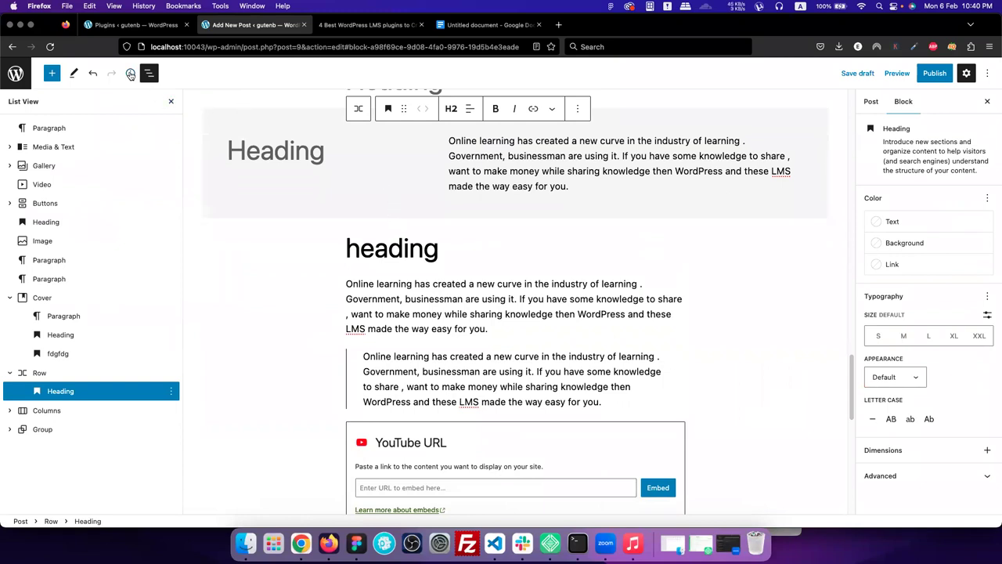
{"action": "left_click", "coordinate": [130, 73]}
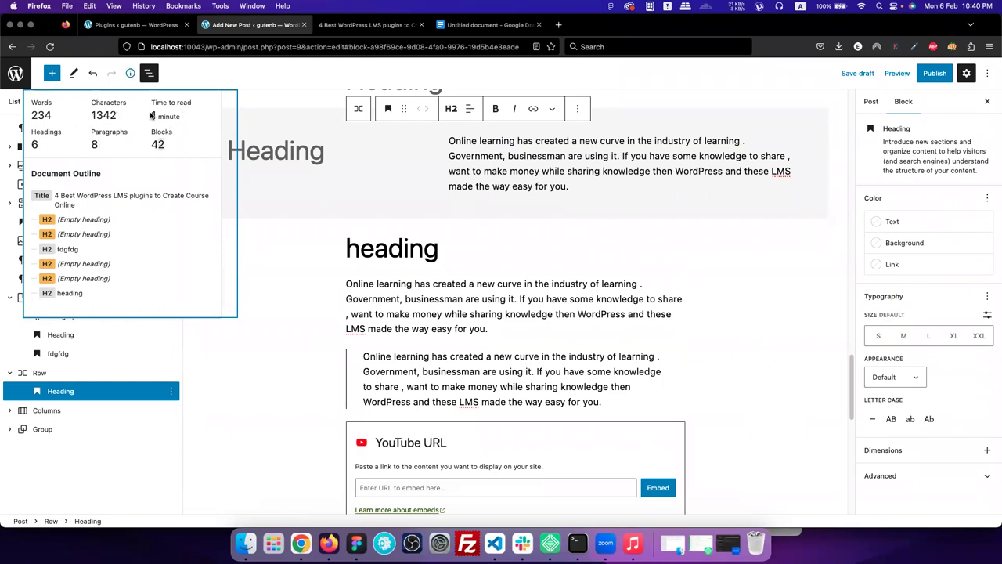
{"action": "left_click", "coordinate": [458, 313]}
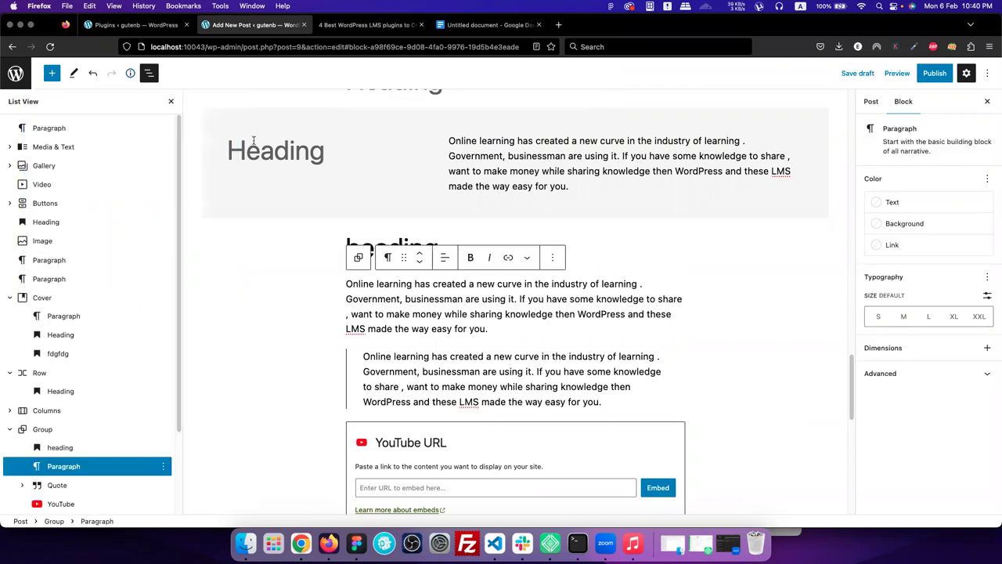
Go to the post title, change the editing tool to Select, and return it to Edit.
{"action": "scroll", "coordinate": [335, 308], "scroll_direction": "up", "scroll_amount": 15}
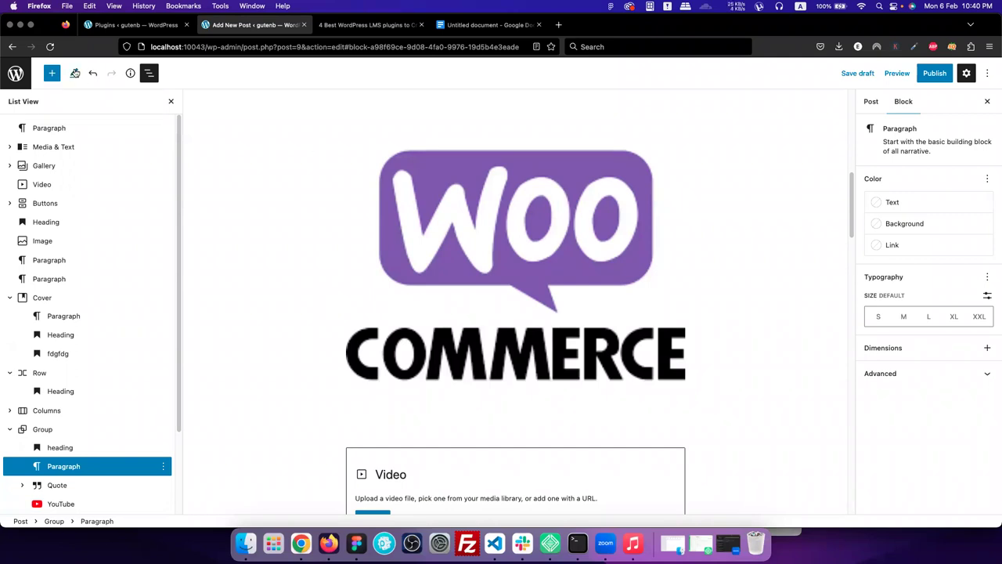
{"action": "scroll", "coordinate": [458, 192], "scroll_direction": "up", "scroll_amount": 3}
{"action": "scroll", "coordinate": [458, 193], "scroll_direction": "up", "scroll_amount": 10}
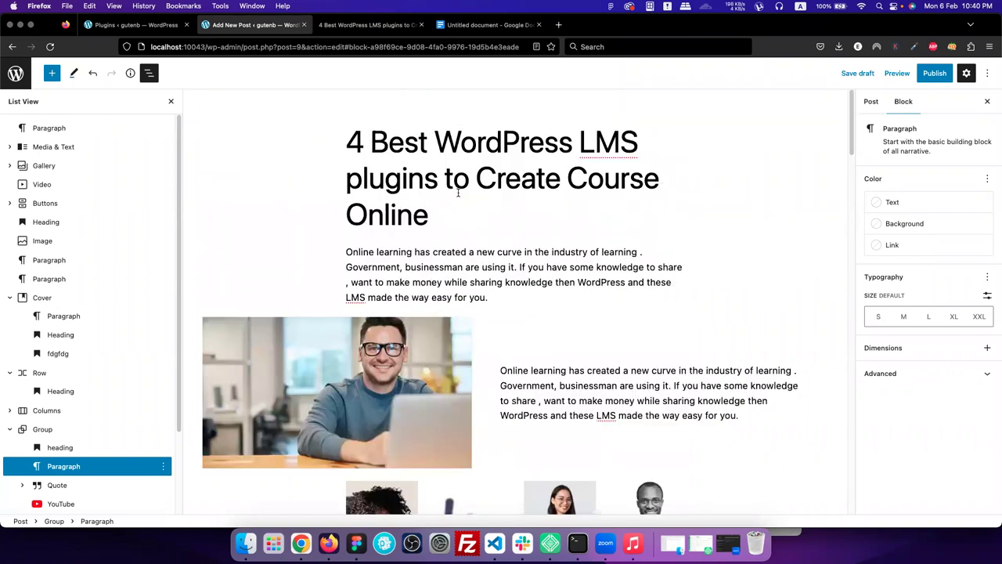
{"action": "left_click", "coordinate": [458, 192]}
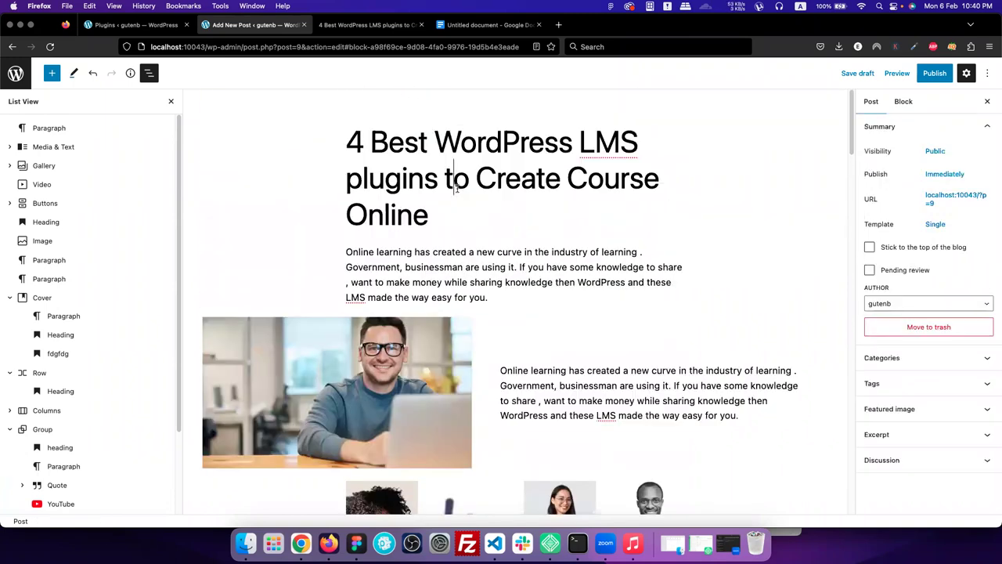
{"action": "left_click", "coordinate": [74, 74]}
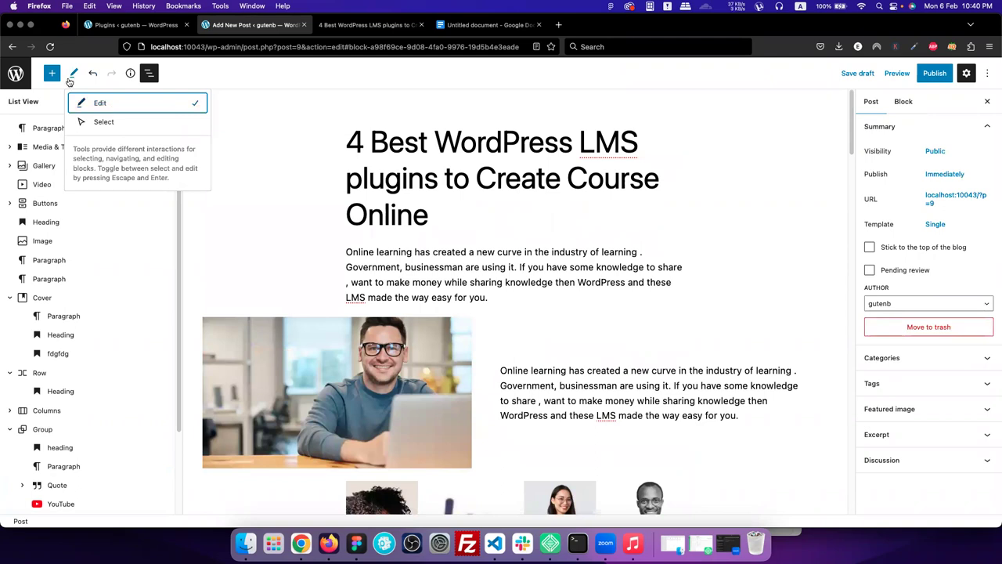
{"action": "left_click", "coordinate": [96, 123]}
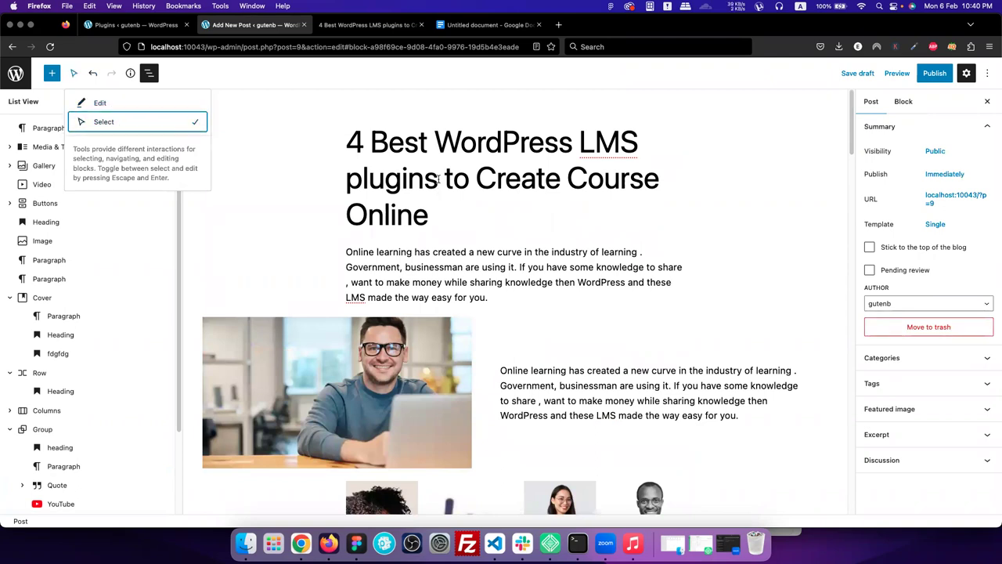
{"action": "key", "text": "Escape"}
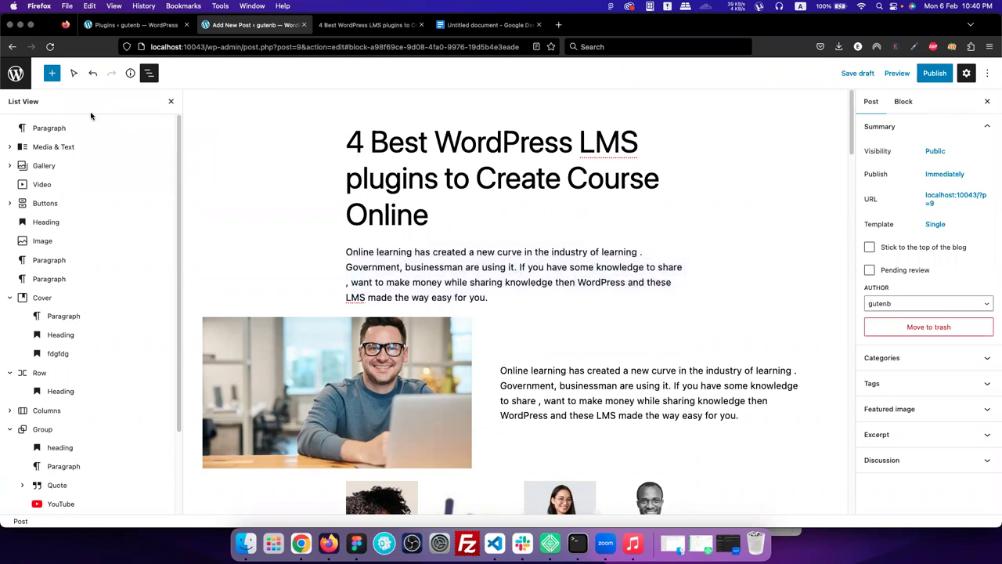
{"action": "left_click", "coordinate": [74, 73]}
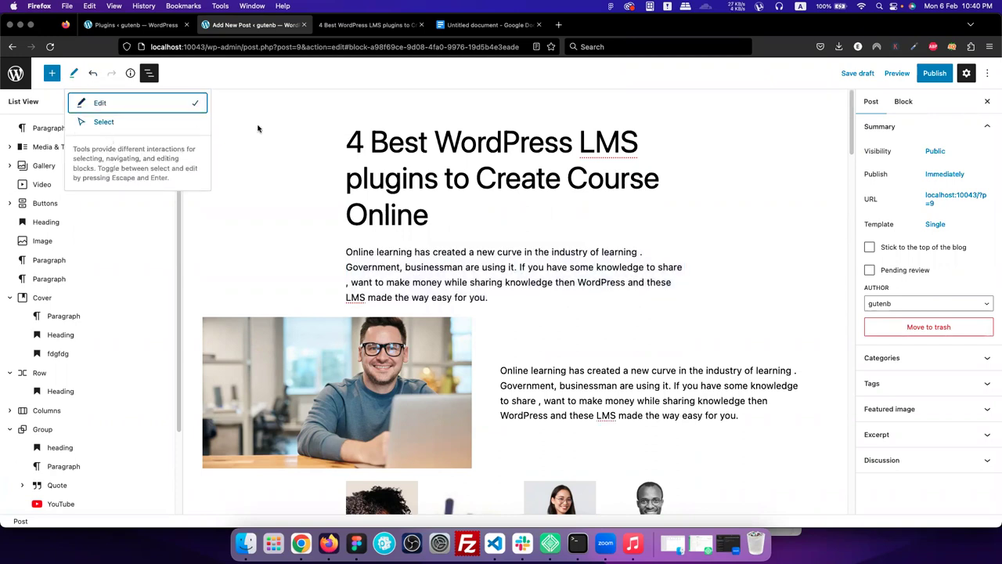
{"action": "left_click", "coordinate": [99, 102]}
Look through the post down to the Cover block and back up to the title and opening paragraph.
{"action": "scroll", "coordinate": [517, 315], "scroll_direction": "down", "scroll_amount": 10}
{"action": "scroll", "coordinate": [515, 314], "scroll_direction": "down", "scroll_amount": 15}
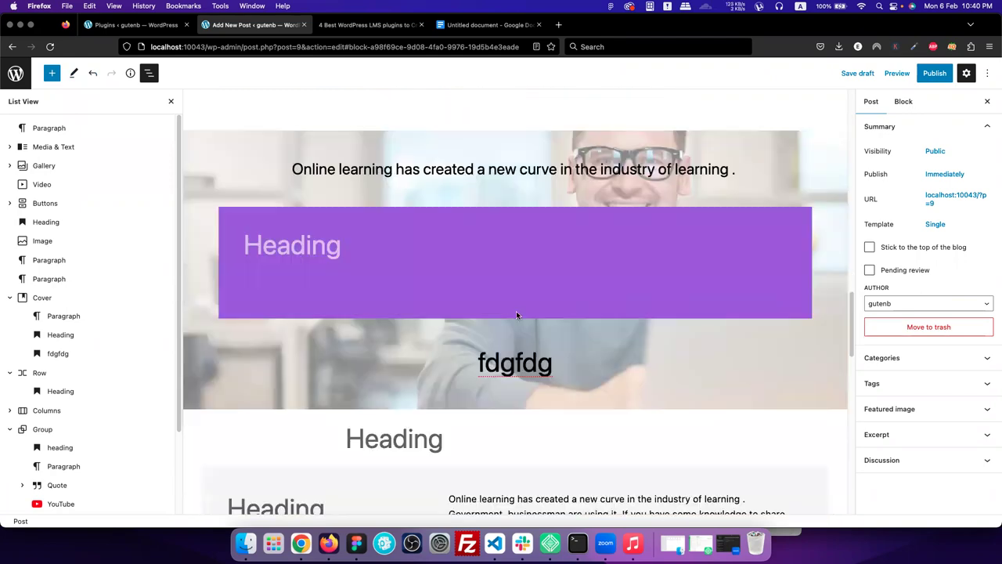
{"action": "scroll", "coordinate": [516, 312], "scroll_direction": "up", "scroll_amount": 20}
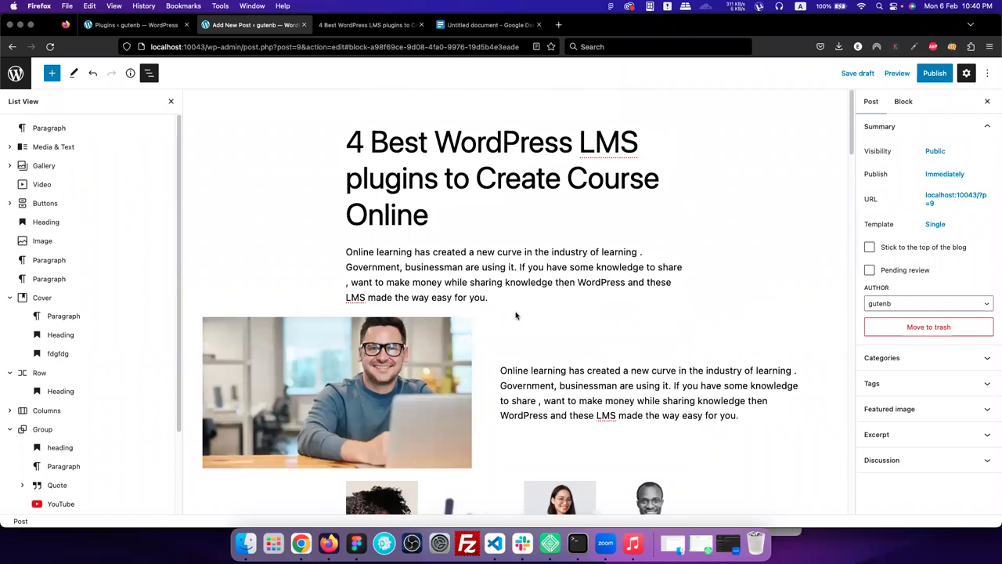
{"action": "left_click", "coordinate": [427, 167]}
{"action": "scroll", "coordinate": [427, 213], "scroll_direction": "down", "scroll_amount": 2}
{"action": "scroll", "coordinate": [427, 213], "scroll_direction": "up", "scroll_amount": 2}
{"action": "left_click", "coordinate": [523, 247]}
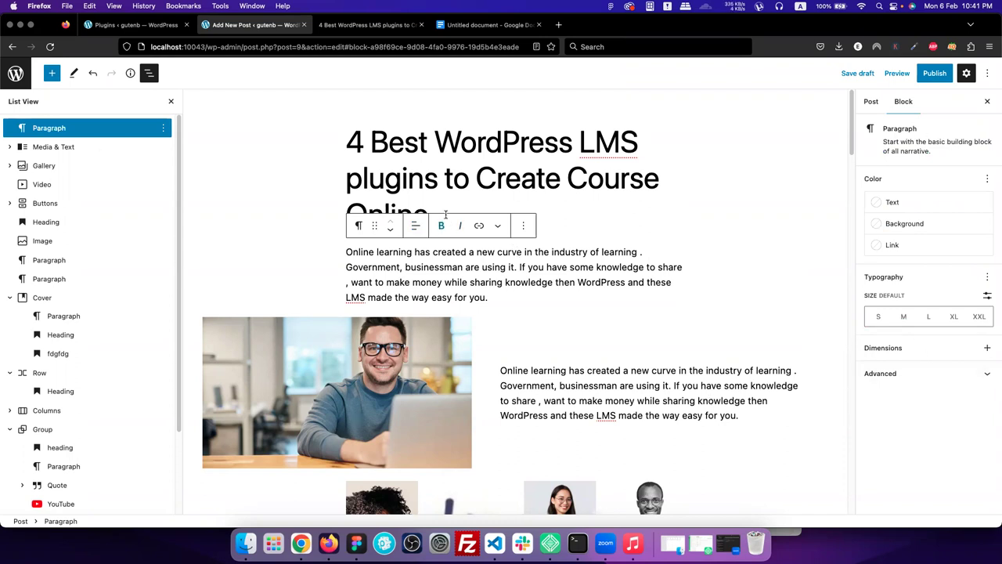
{"action": "left_click", "coordinate": [445, 176]}
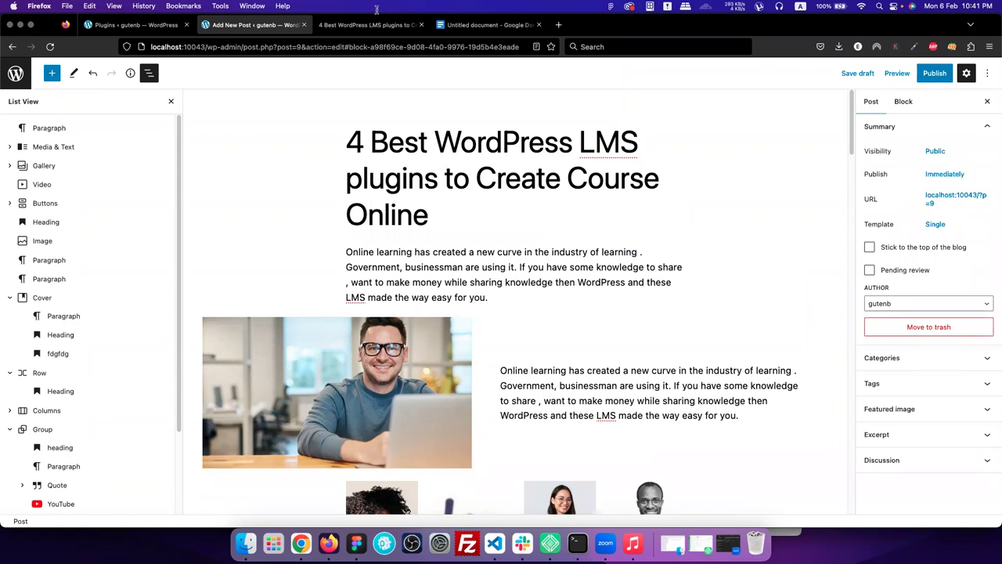
Examine the list view down to the Code block, and the opening paragraph, Media & Text and Gallery blocks in the post.
{"action": "scroll", "coordinate": [445, 166], "scroll_direction": "down", "scroll_amount": 3}
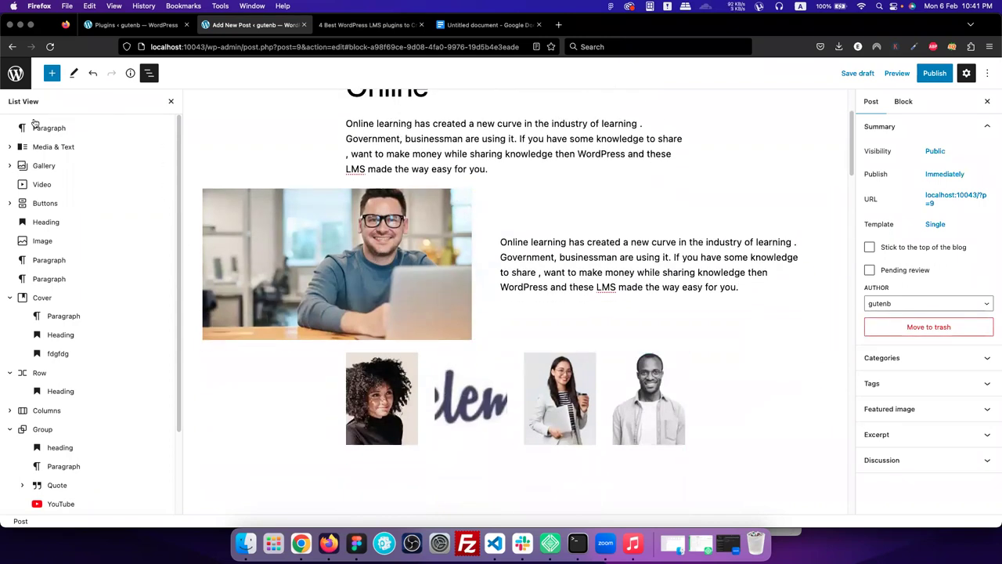
{"action": "scroll", "coordinate": [56, 328], "scroll_direction": "down", "scroll_amount": 3}
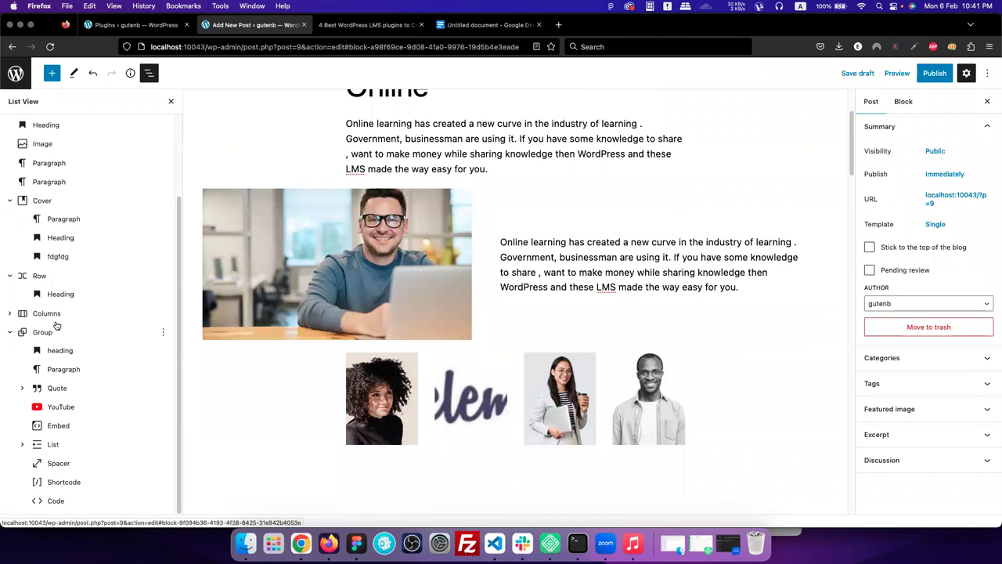
{"action": "scroll", "coordinate": [147, 316], "scroll_direction": "up", "scroll_amount": 1}
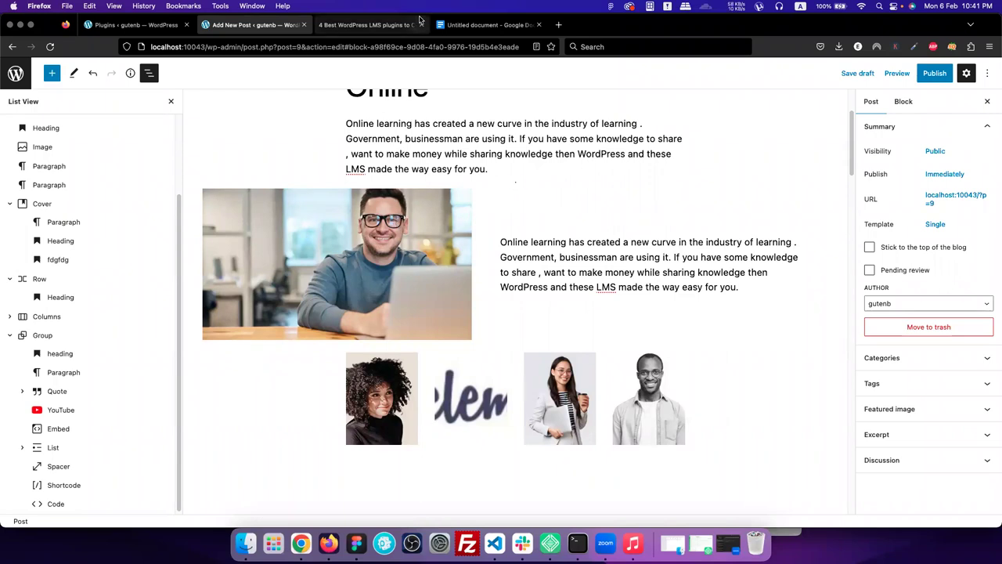
{"action": "left_click", "coordinate": [424, 137]}
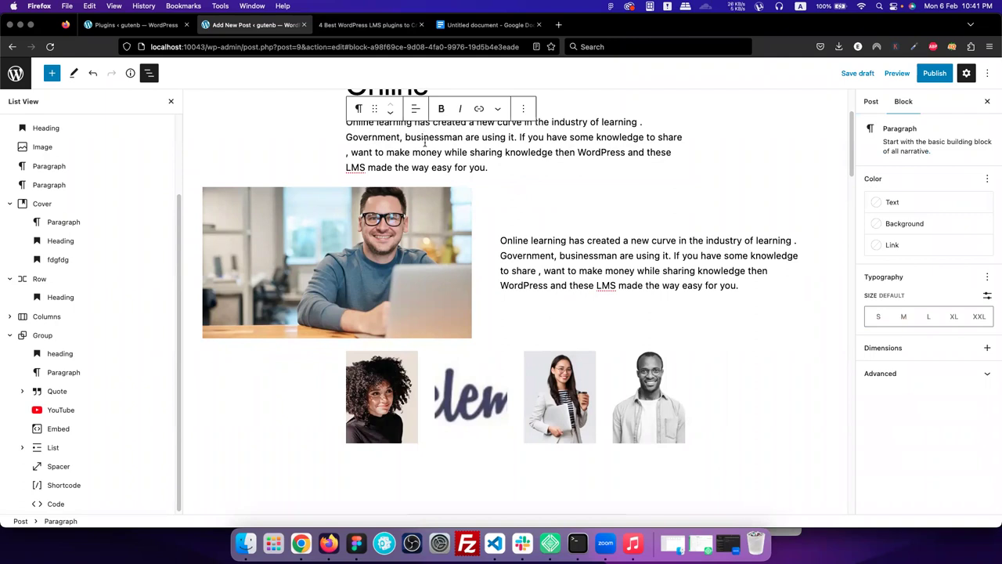
{"action": "scroll", "coordinate": [424, 139], "scroll_direction": "up", "scroll_amount": 3}
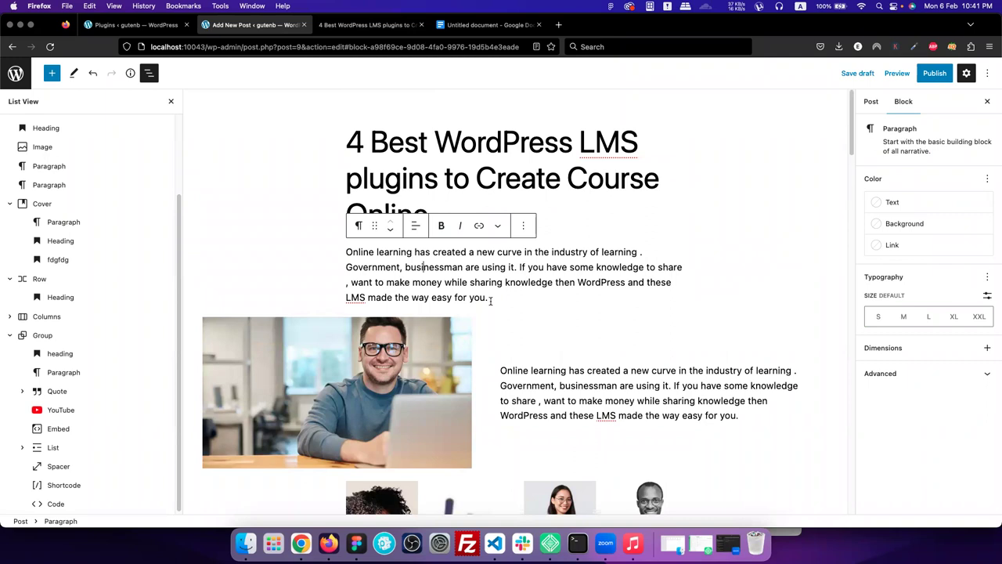
{"action": "scroll", "coordinate": [173, 227], "scroll_direction": "down", "scroll_amount": 1}
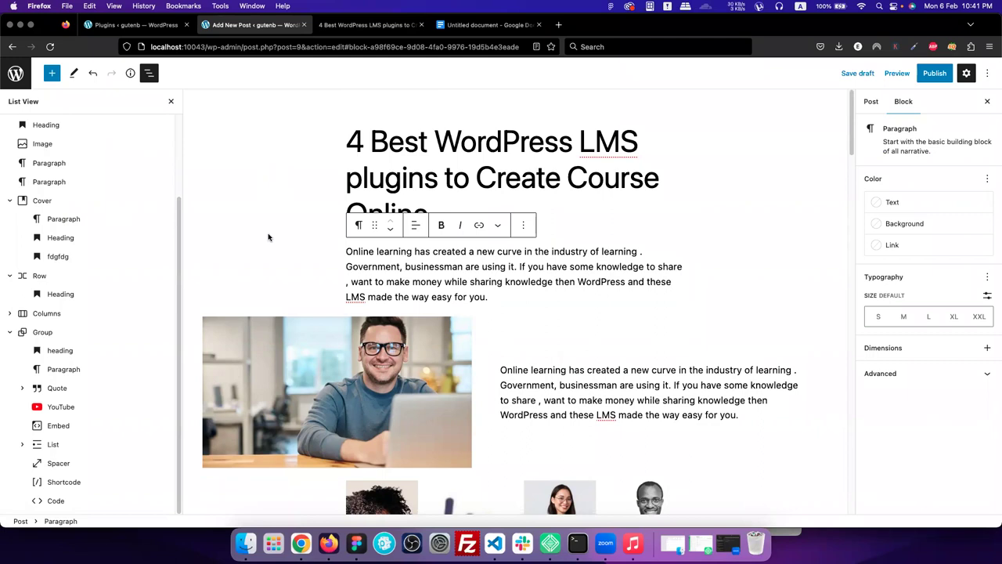
{"action": "scroll", "coordinate": [570, 267], "scroll_direction": "down", "scroll_amount": 2}
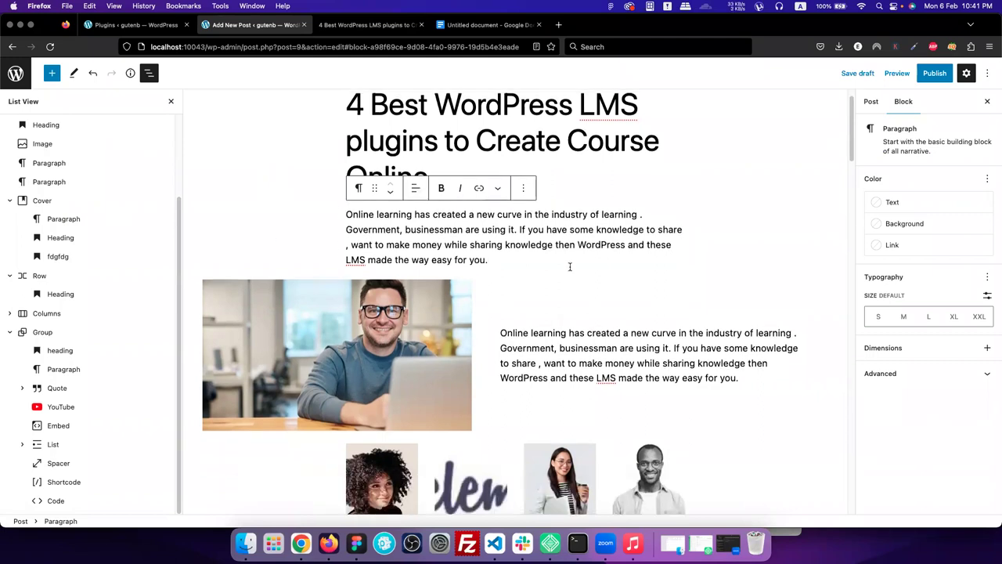
{"action": "scroll", "coordinate": [570, 267], "scroll_direction": "down", "scroll_amount": 3}
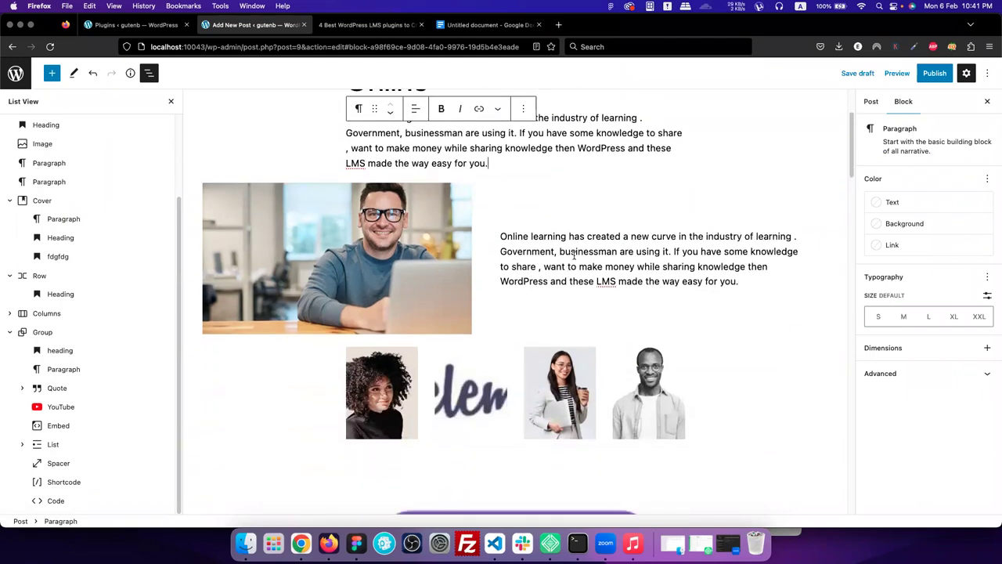